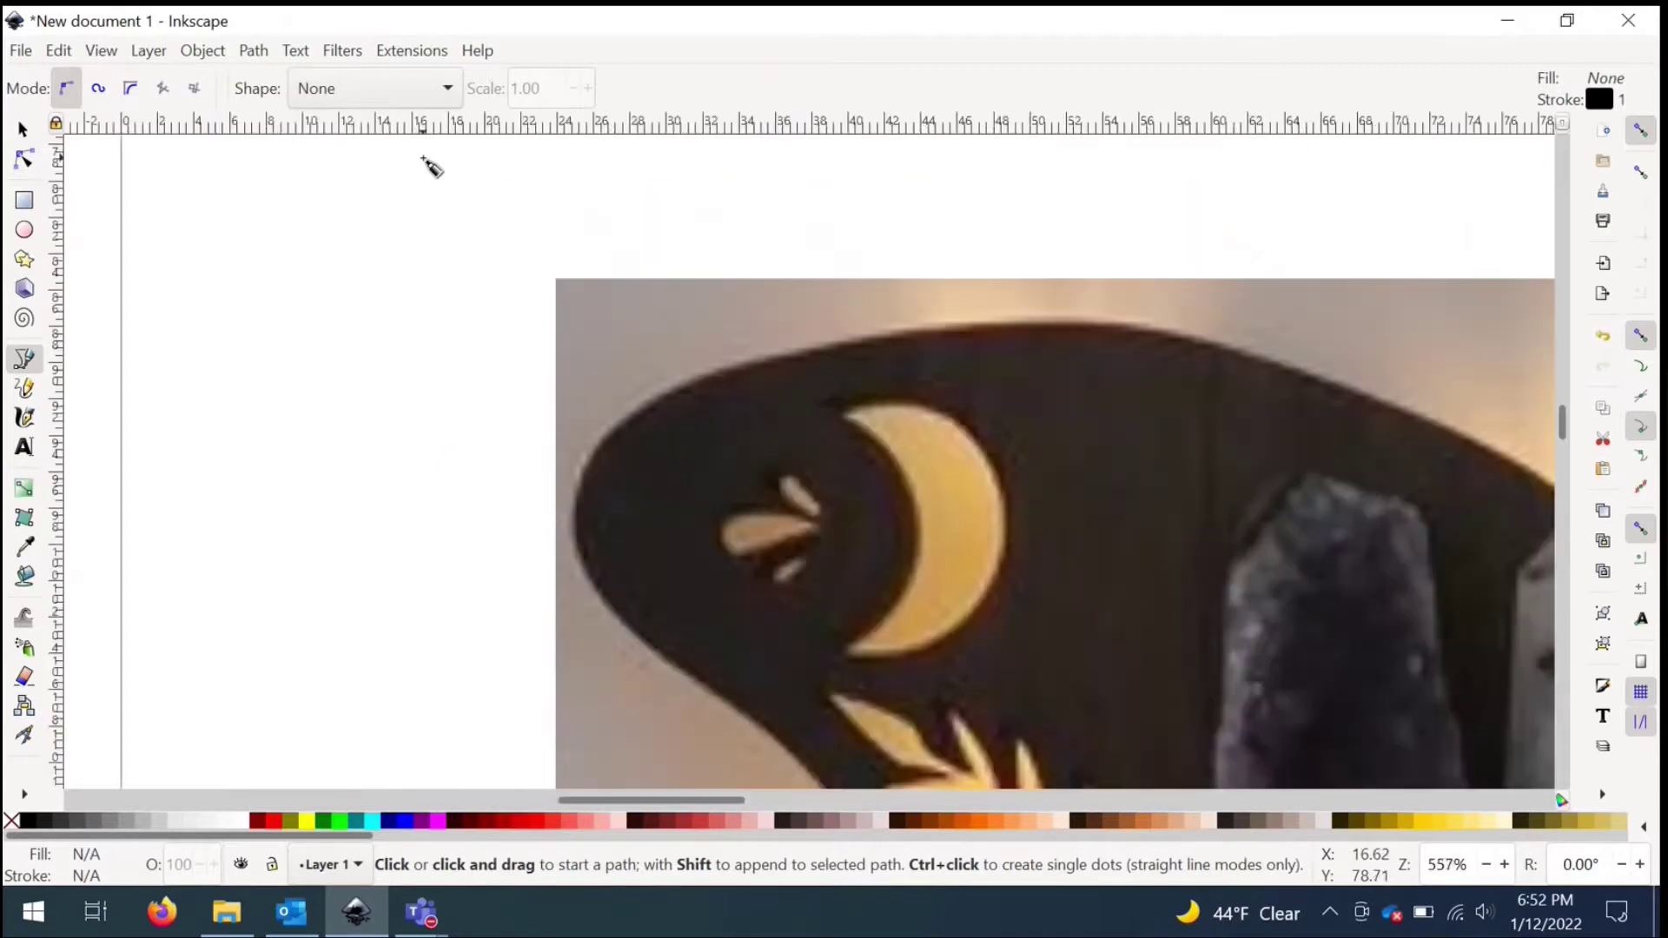
# Step: Start a Bezier path at the left wing tip and trace the wing's upper edge down to the central dip
pyautogui.click(597, 453)
pyautogui.scroll(-1, 540, 383)
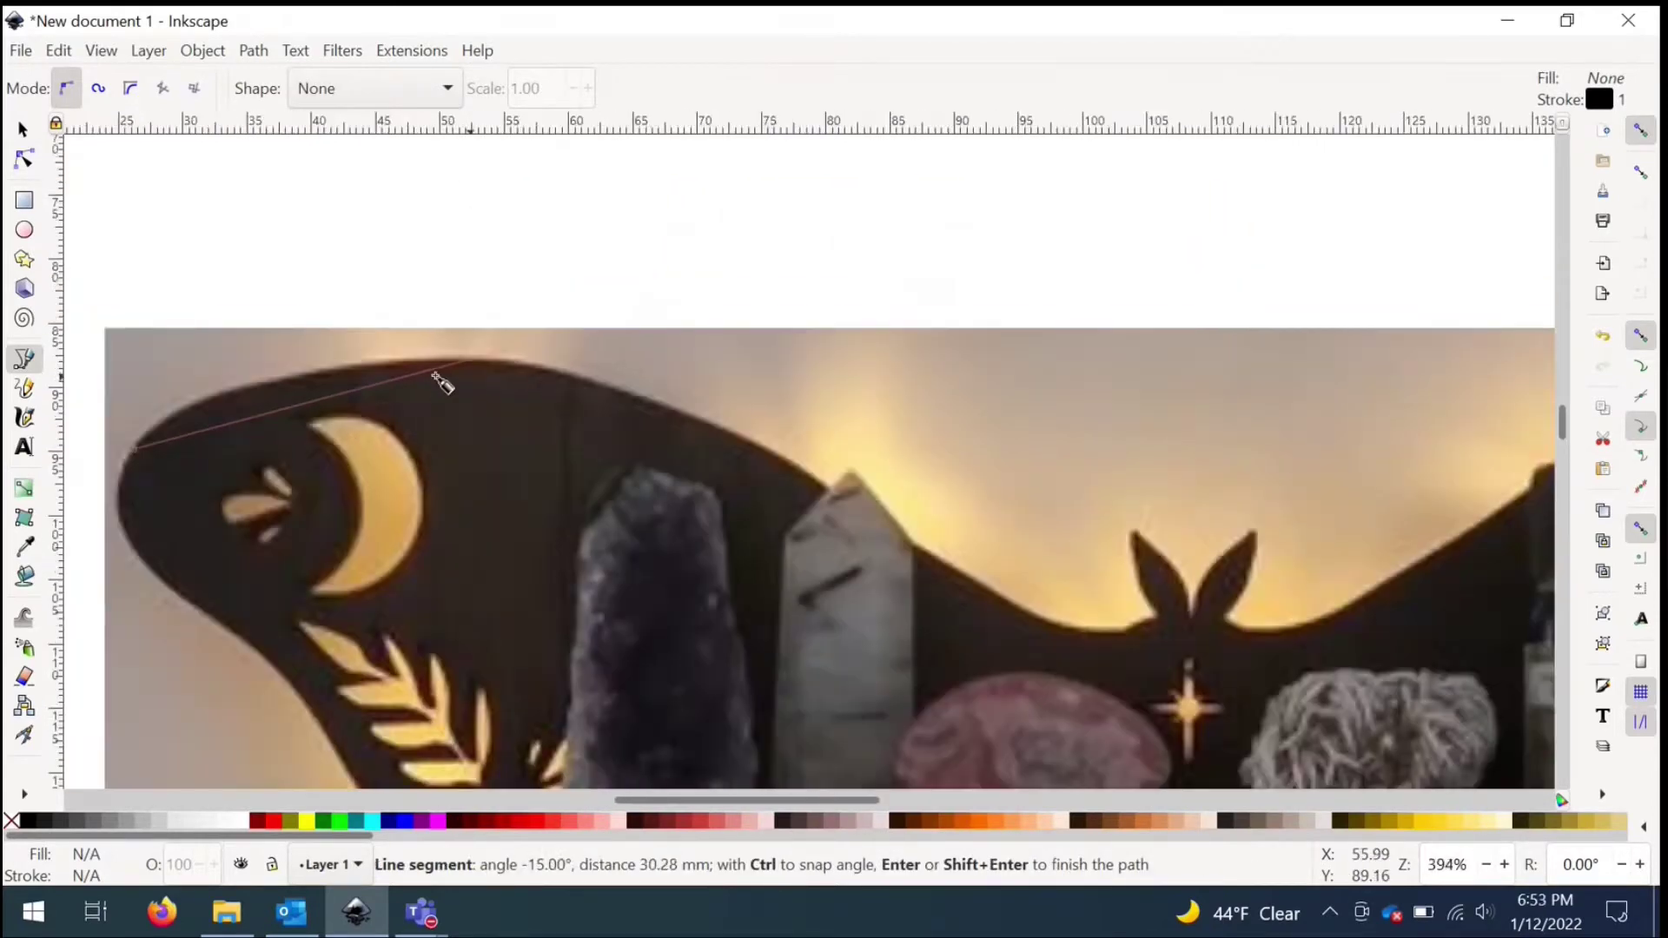
pyautogui.moveTo(429, 360); pyautogui.dragTo(691, 346)
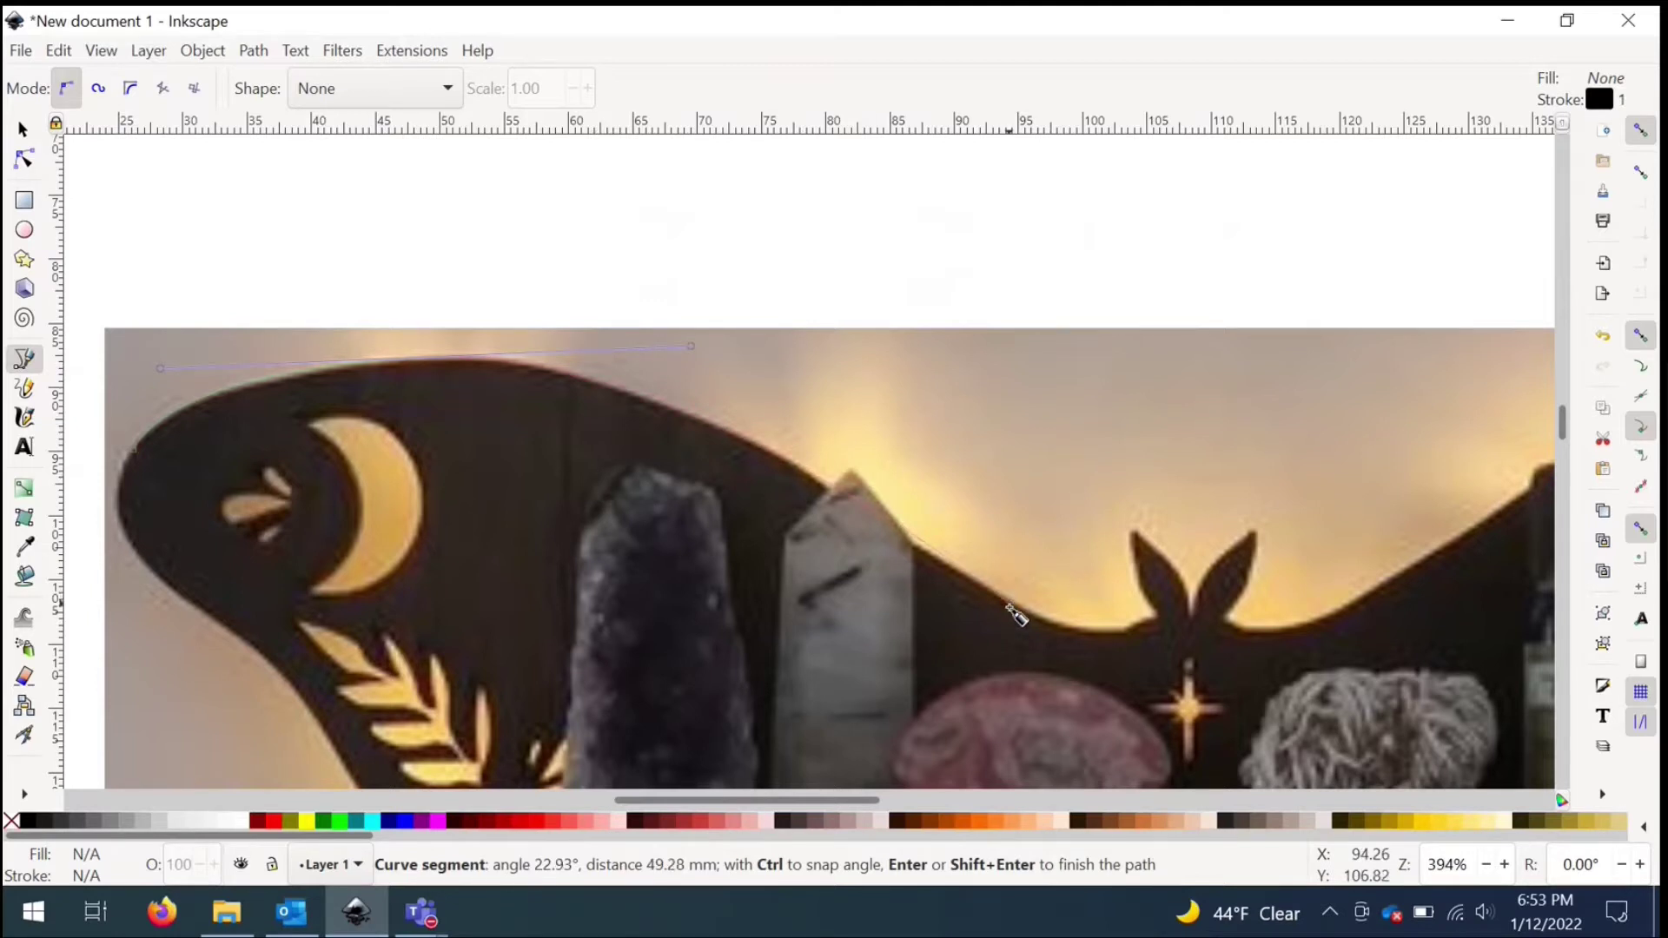
pyautogui.moveTo(1028, 608)
pyautogui.mouseDown()
pyautogui.moveTo(1060, 606)
pyautogui.moveTo(1058, 622)
pyautogui.mouseUp()
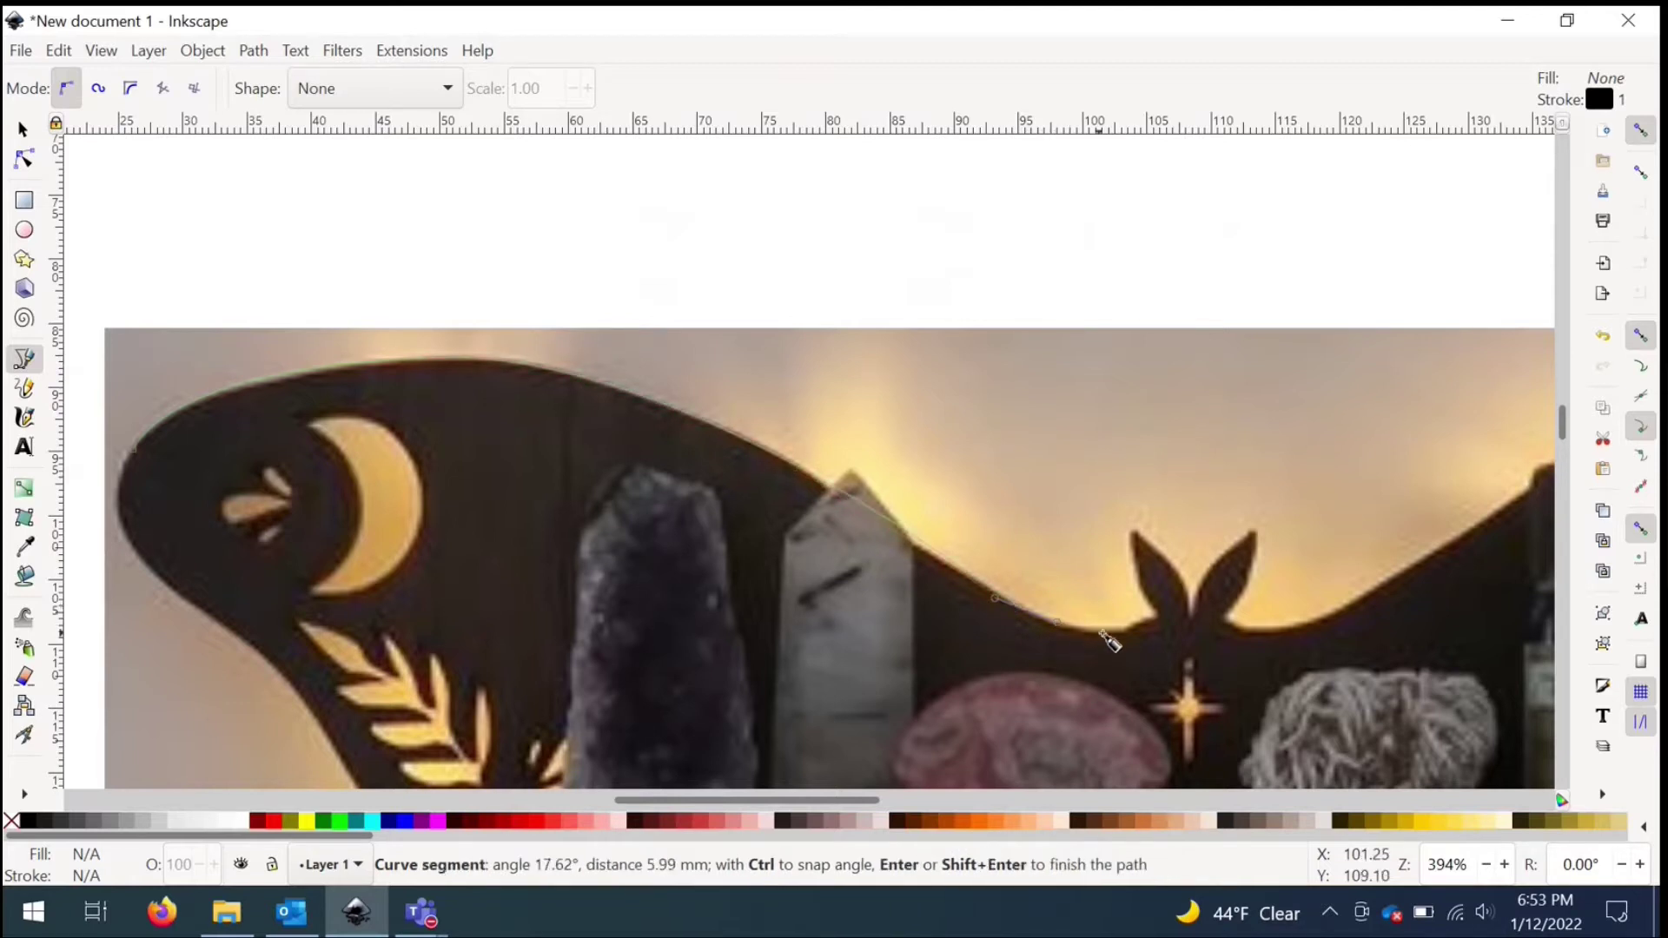
pyautogui.keyDown('ctrl'); pyautogui.scroll(5, 1102, 643); pyautogui.keyUp('ctrl')
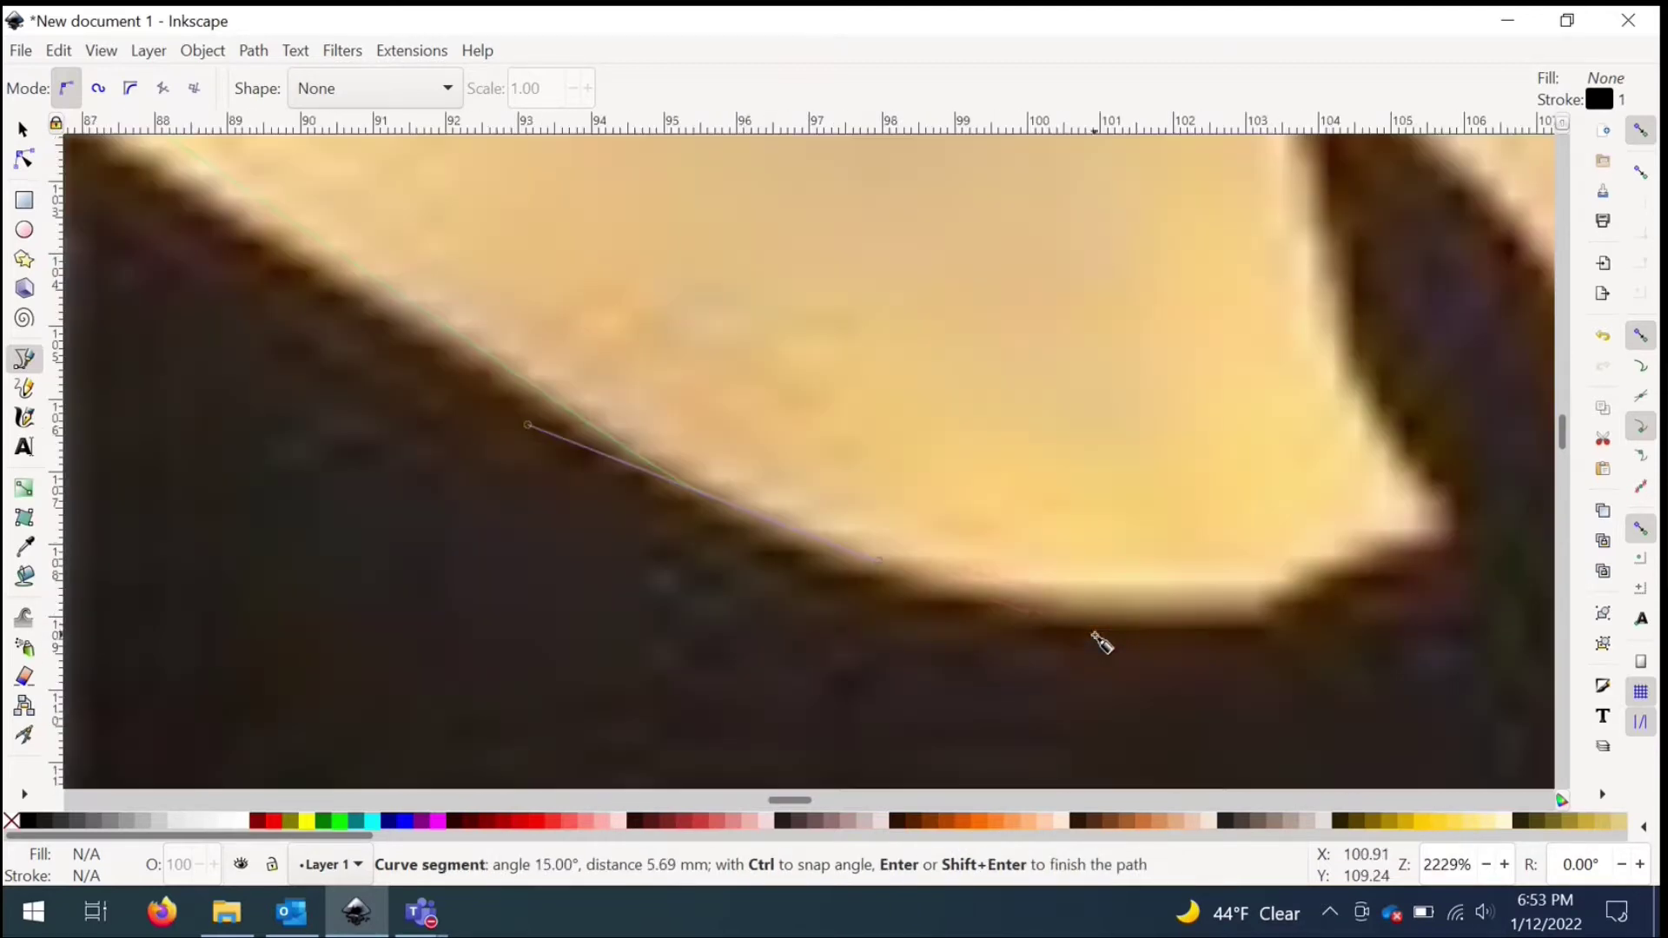
pyautogui.moveTo(1014, 598); pyautogui.dragTo(1145, 622)
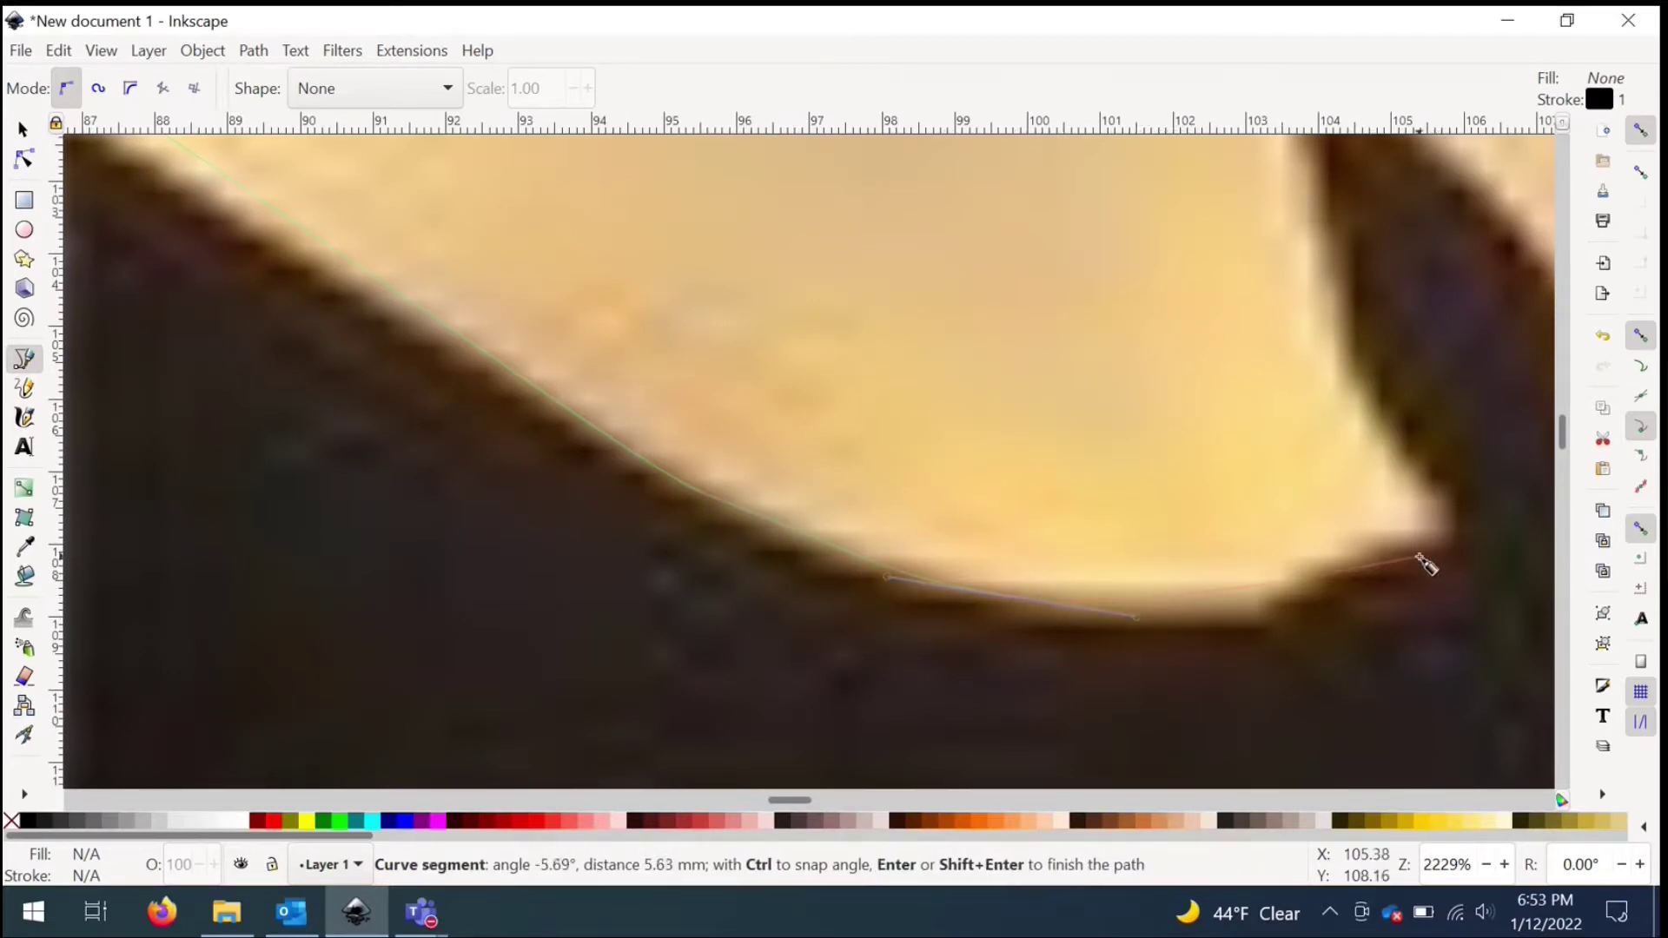
# Step: Continue the path around the left antenna down to the point where both antennae meet
pyautogui.click(1259, 624)
pyautogui.scroll(-1, 1321, 376)
pyautogui.moveTo(1321, 375); pyautogui.dragTo(1314, 297)
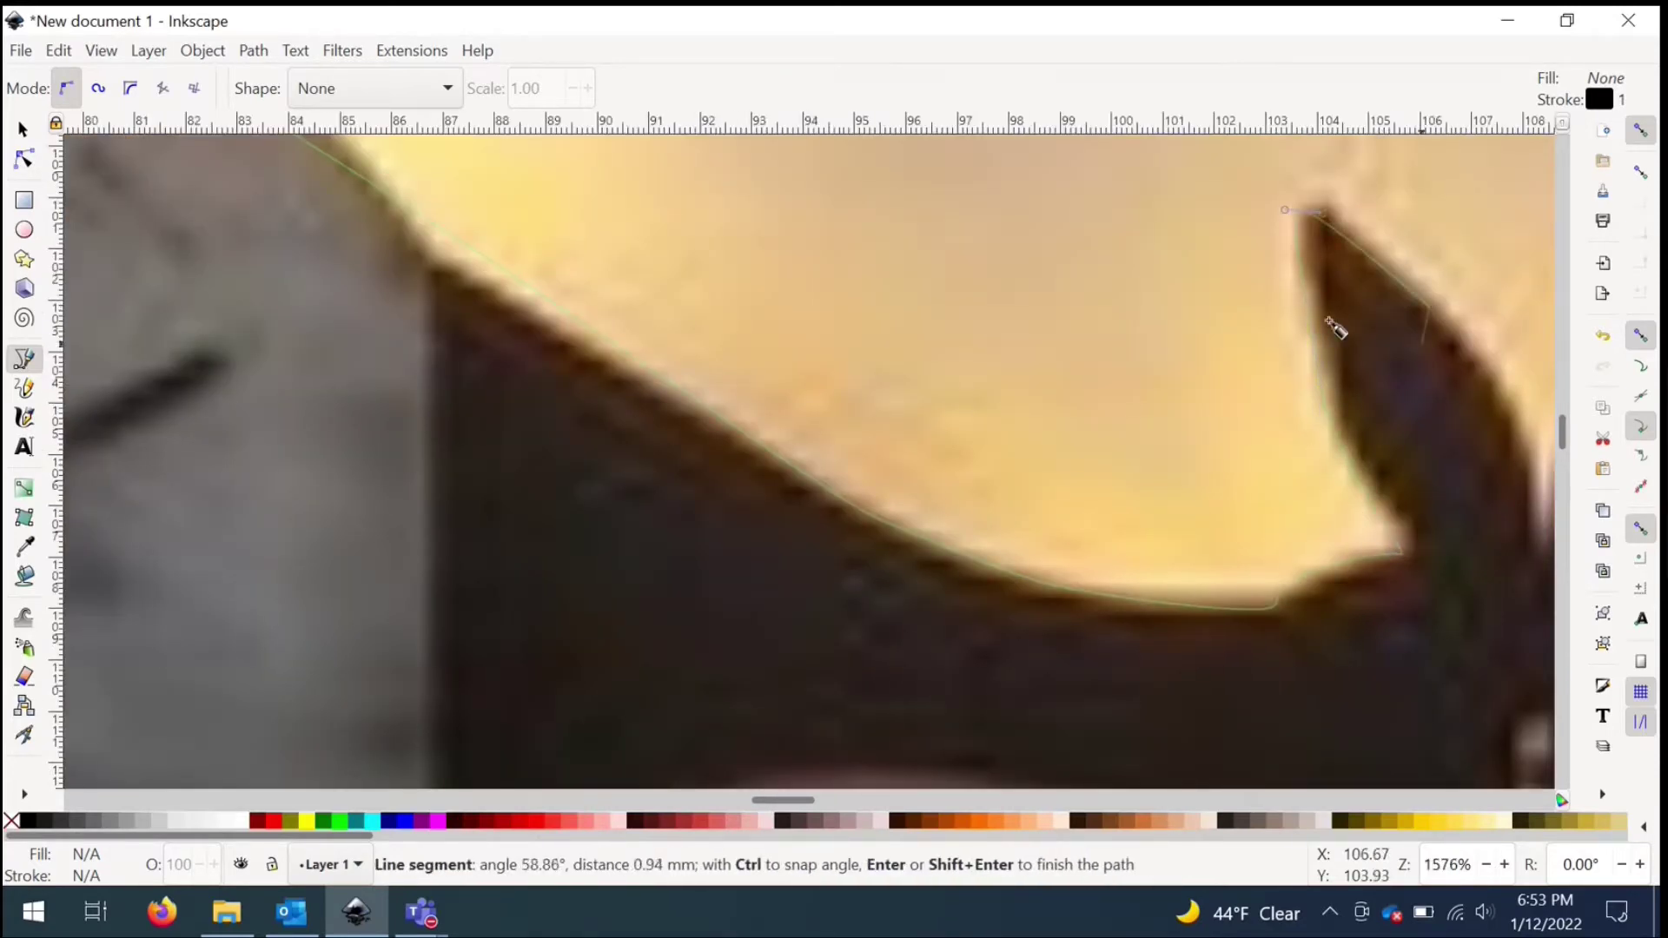
pyautogui.scroll(1, 1356, 356)
pyautogui.moveTo(1293, 389); pyautogui.dragTo(1321, 469)
pyautogui.moveTo(1332, 605); pyautogui.dragTo(1334, 639)
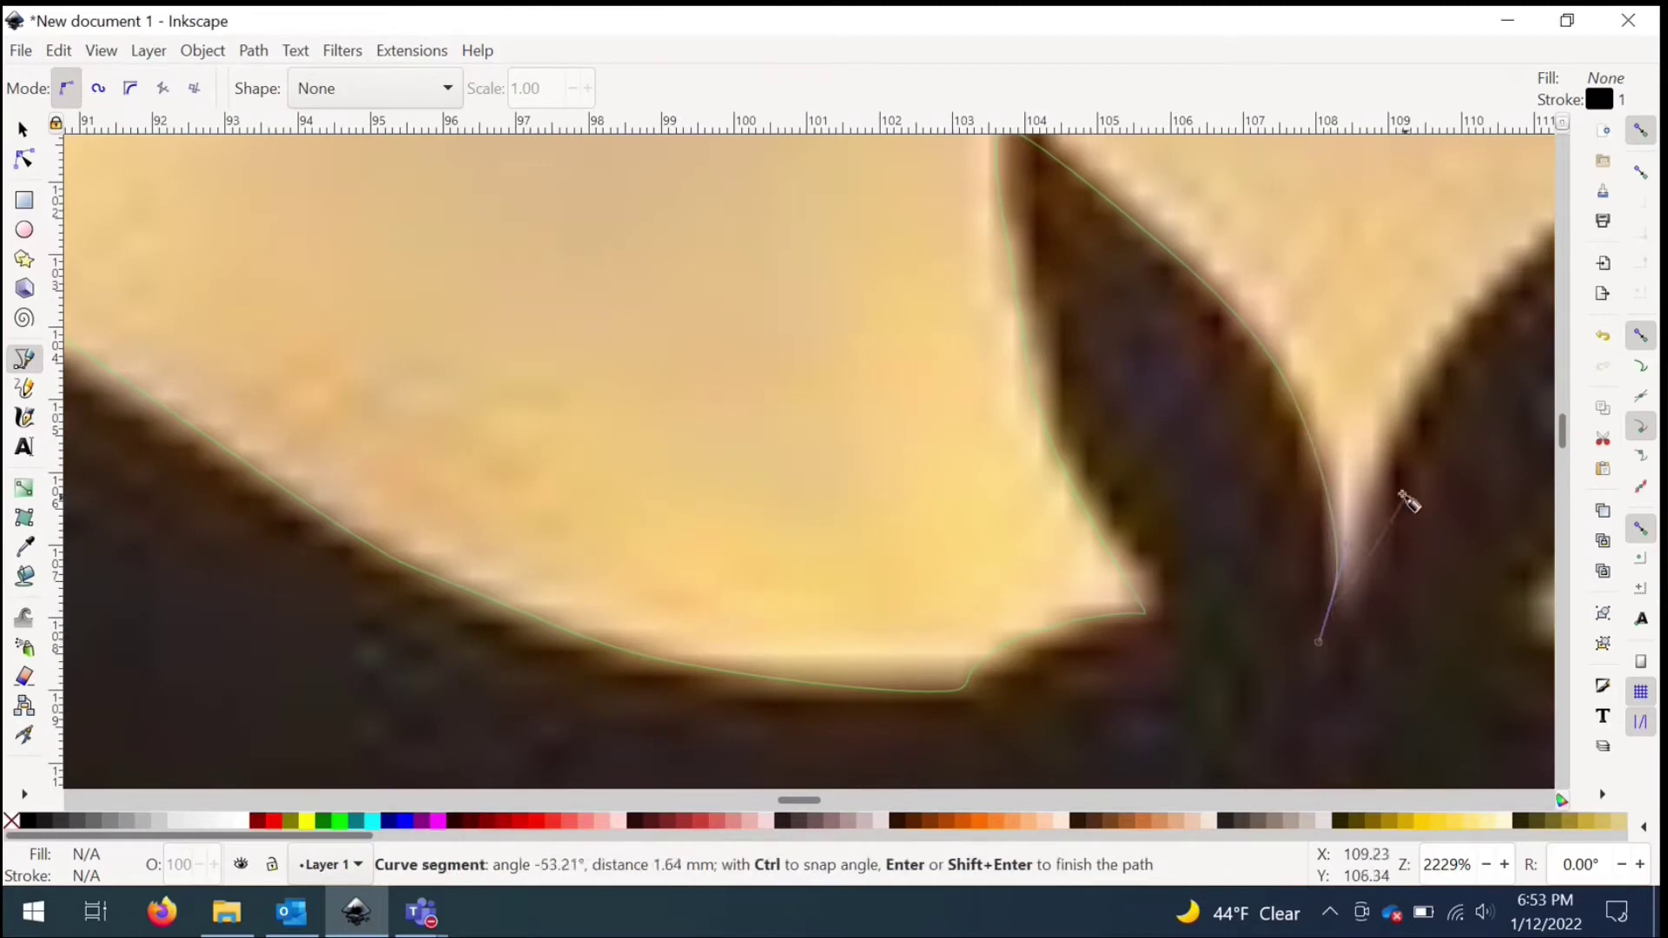
# Step: Trace the right antenna from the centre point up around its tip and back down to its base
pyautogui.moveTo(1388, 452); pyautogui.dragTo(1457, 548)
pyautogui.scroll(-2, 942, 383)
pyautogui.scroll(4, 1418, 205)
pyautogui.scroll(-2, 1419, 670)
pyautogui.scroll(1, 1378, 440)
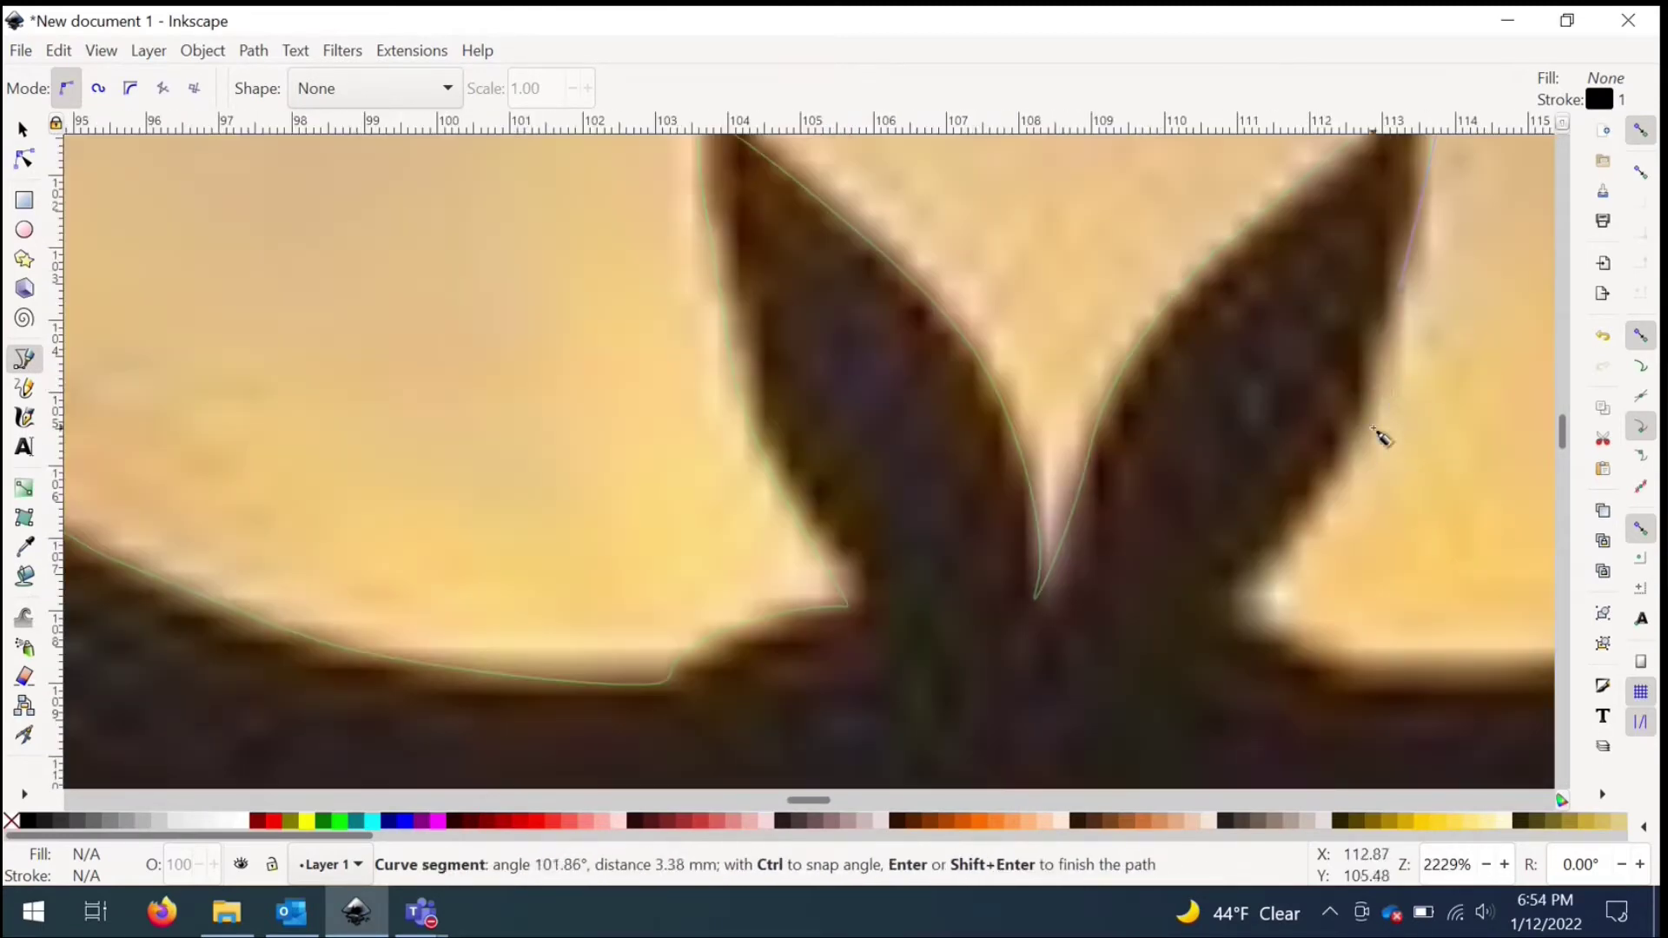
pyautogui.moveTo(1462, 652); pyautogui.dragTo(1462, 653)
# Step: Continue the path along the upper edge of the right wing to its highest point above the bottles
pyautogui.scroll(-3, 1295, 588)
pyautogui.scroll(3, 1299, 477)
pyautogui.moveTo(1158, 539); pyautogui.dragTo(1426, 399)
pyautogui.scroll(-3, 1425, 399)
pyautogui.scroll(3, 991, 372)
pyautogui.moveTo(1207, 304); pyautogui.dragTo(1285, 253)
pyautogui.scroll(-4, 1128, 205)
pyautogui.scroll(4, 1086, 252)
pyautogui.hscroll(8, 1046, 298)
pyautogui.moveTo(1229, 306); pyautogui.dragTo(1242, 314)
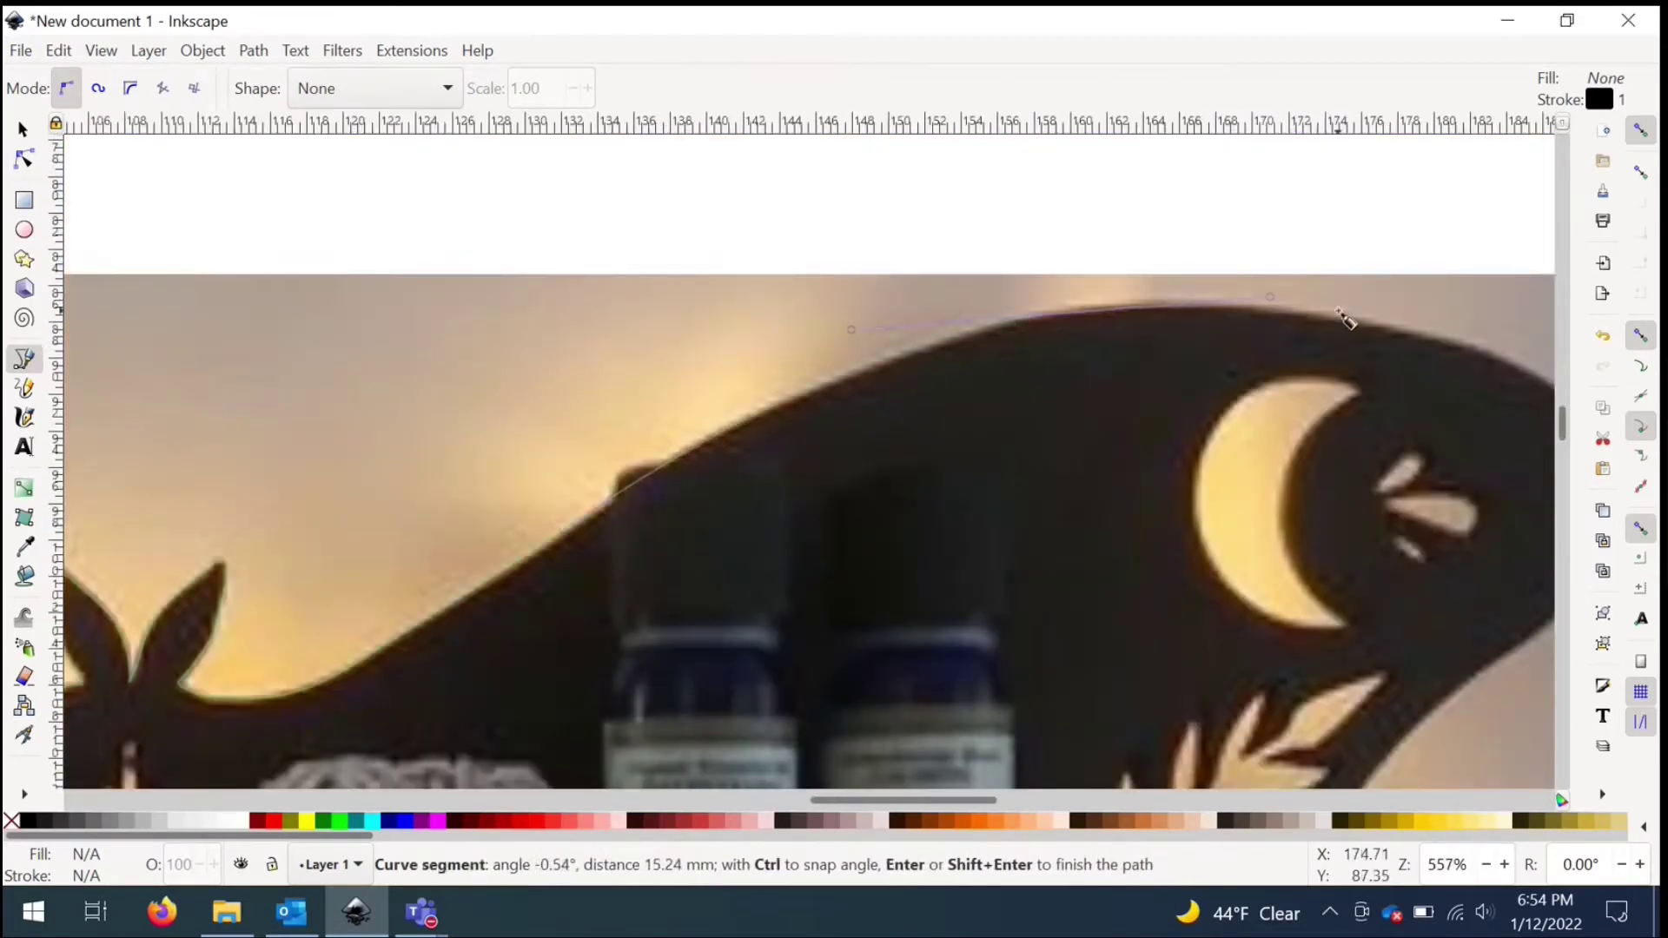
# Step: Trace the outline around the rounded tip of the right wing
pyautogui.scroll(2, 1356, 373)
pyautogui.hscroll(4, 1367, 435)
pyautogui.moveTo(1386, 459); pyautogui.dragTo(1554, 595)
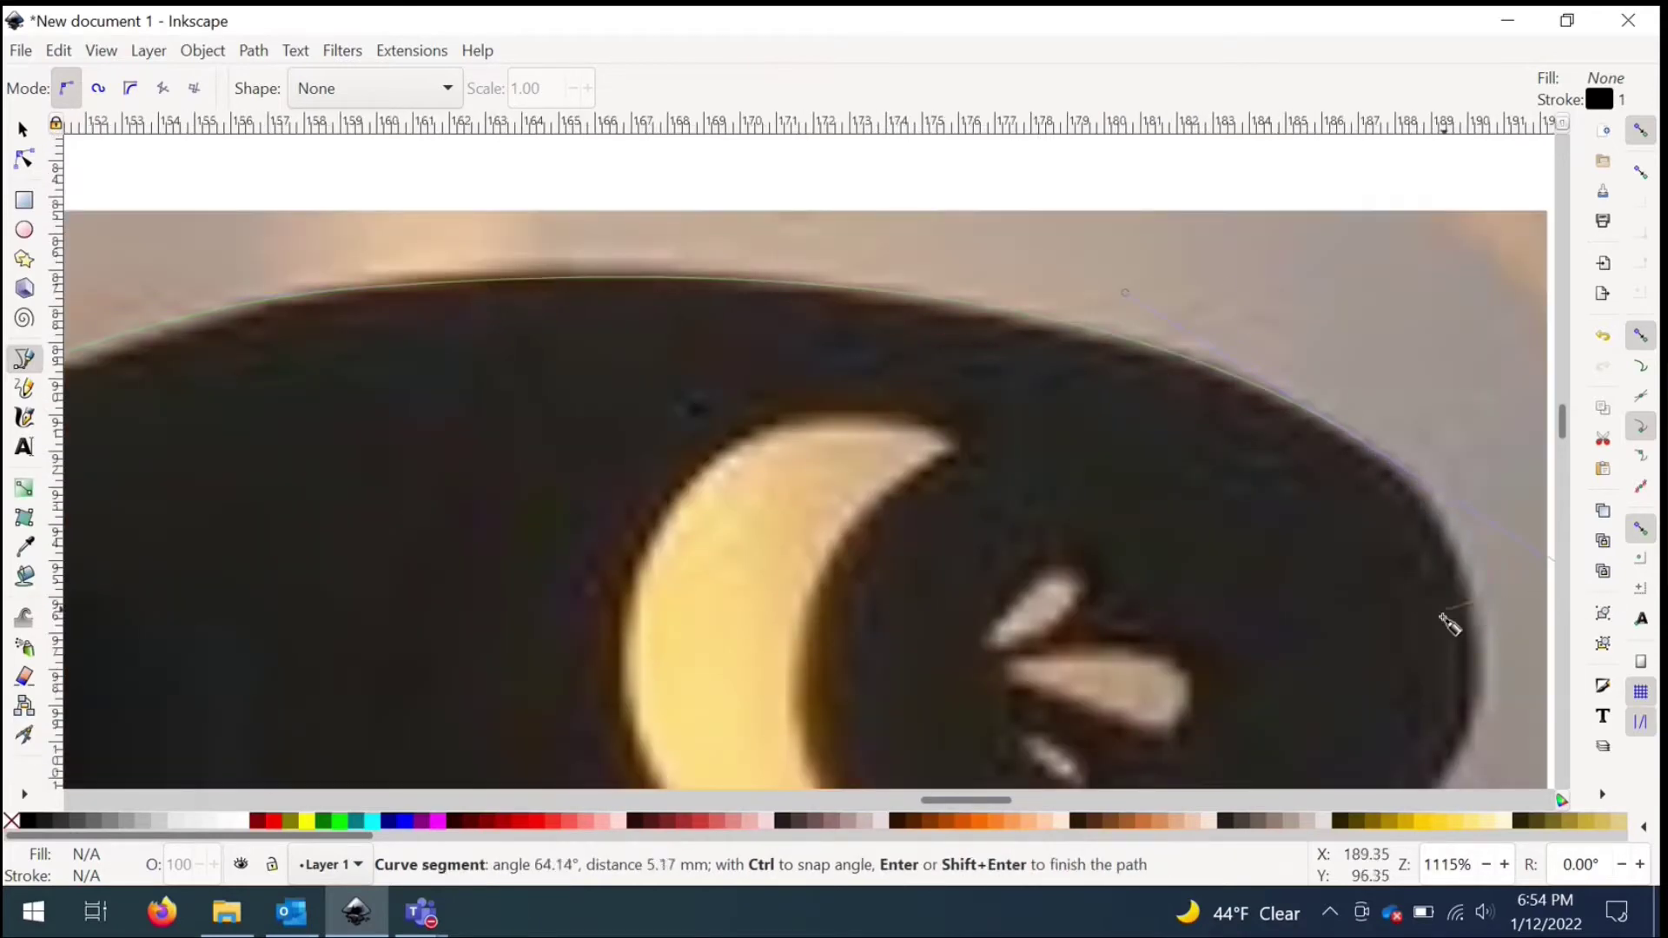
pyautogui.scroll(-2, 1408, 640)
pyautogui.scroll(1, 1381, 596)
pyautogui.moveTo(1238, 696); pyautogui.dragTo(1265, 671)
# Step: Trace the right wing's outer edge downward, across the end of the upper shelf to the flower cut-out
pyautogui.scroll(-4, 1173, 689)
pyautogui.hscroll(-2, 1173, 688)
pyautogui.moveTo(1077, 764); pyautogui.dragTo(1080, 771)
pyautogui.scroll(-1, 1080, 770)
pyautogui.moveTo(1282, 265); pyautogui.dragTo(1282, 263)
pyautogui.moveTo(1171, 467); pyautogui.dragTo(1037, 732)
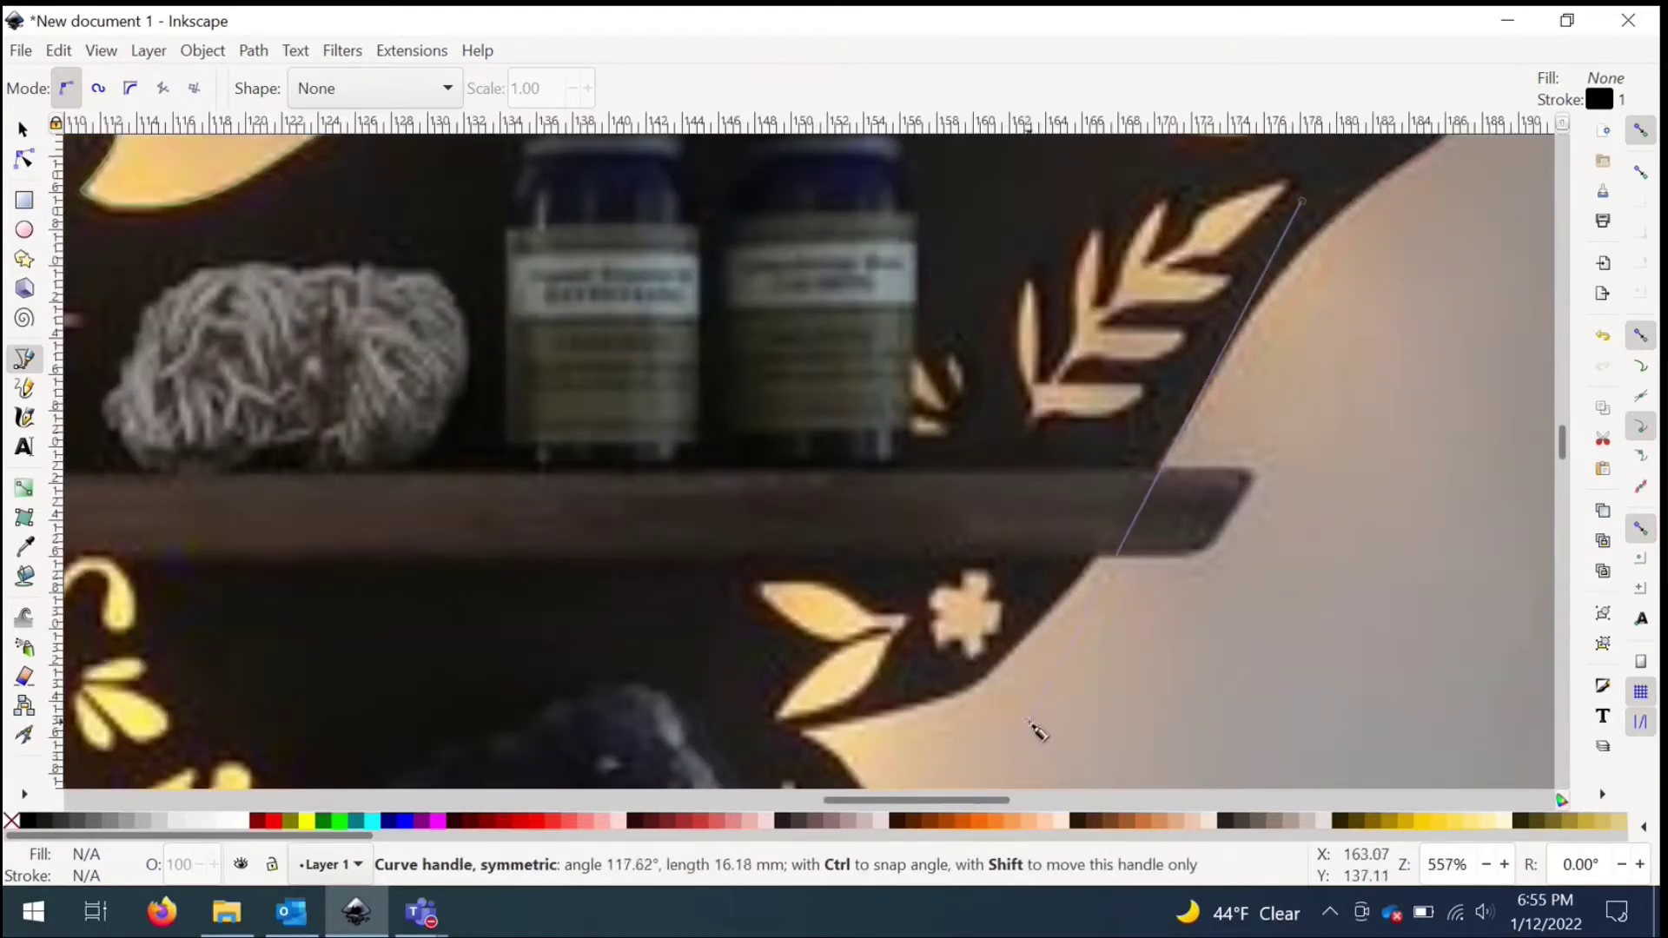
# Step: Trace the lower right wing from the notch, past the lower shelf's end, to the first scallop below it
pyautogui.moveTo(799, 733); pyautogui.dragTo(746, 728)
pyautogui.scroll(-5, 795, 671)
pyautogui.hscroll(4, 795, 671)
pyautogui.moveTo(643, 780); pyautogui.dragTo(641, 777)
pyautogui.scroll(-2, 634, 745)
pyautogui.scroll(3, 633, 745)
pyautogui.moveTo(622, 699); pyautogui.dragTo(583, 734)
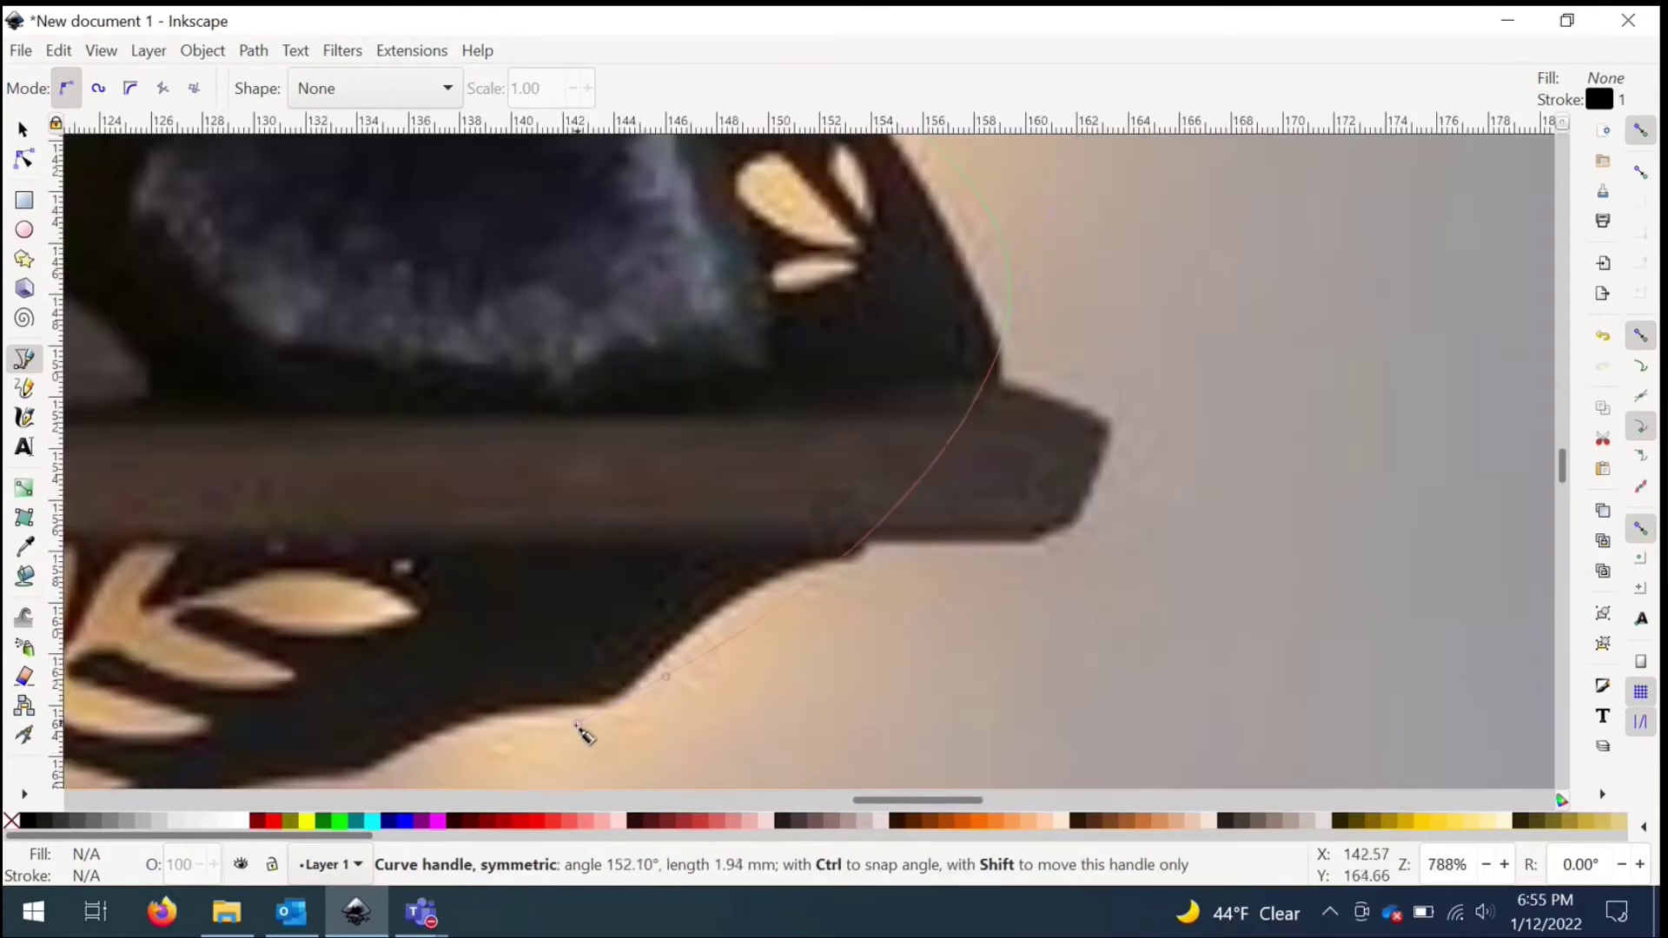
# Step: Continue the path along the scalloped lower right edge and down the outer side of the right tail
pyautogui.scroll(-4, 446, 745)
pyautogui.moveTo(405, 713); pyautogui.dragTo(390, 715)
pyautogui.scroll(3, 458, 512)
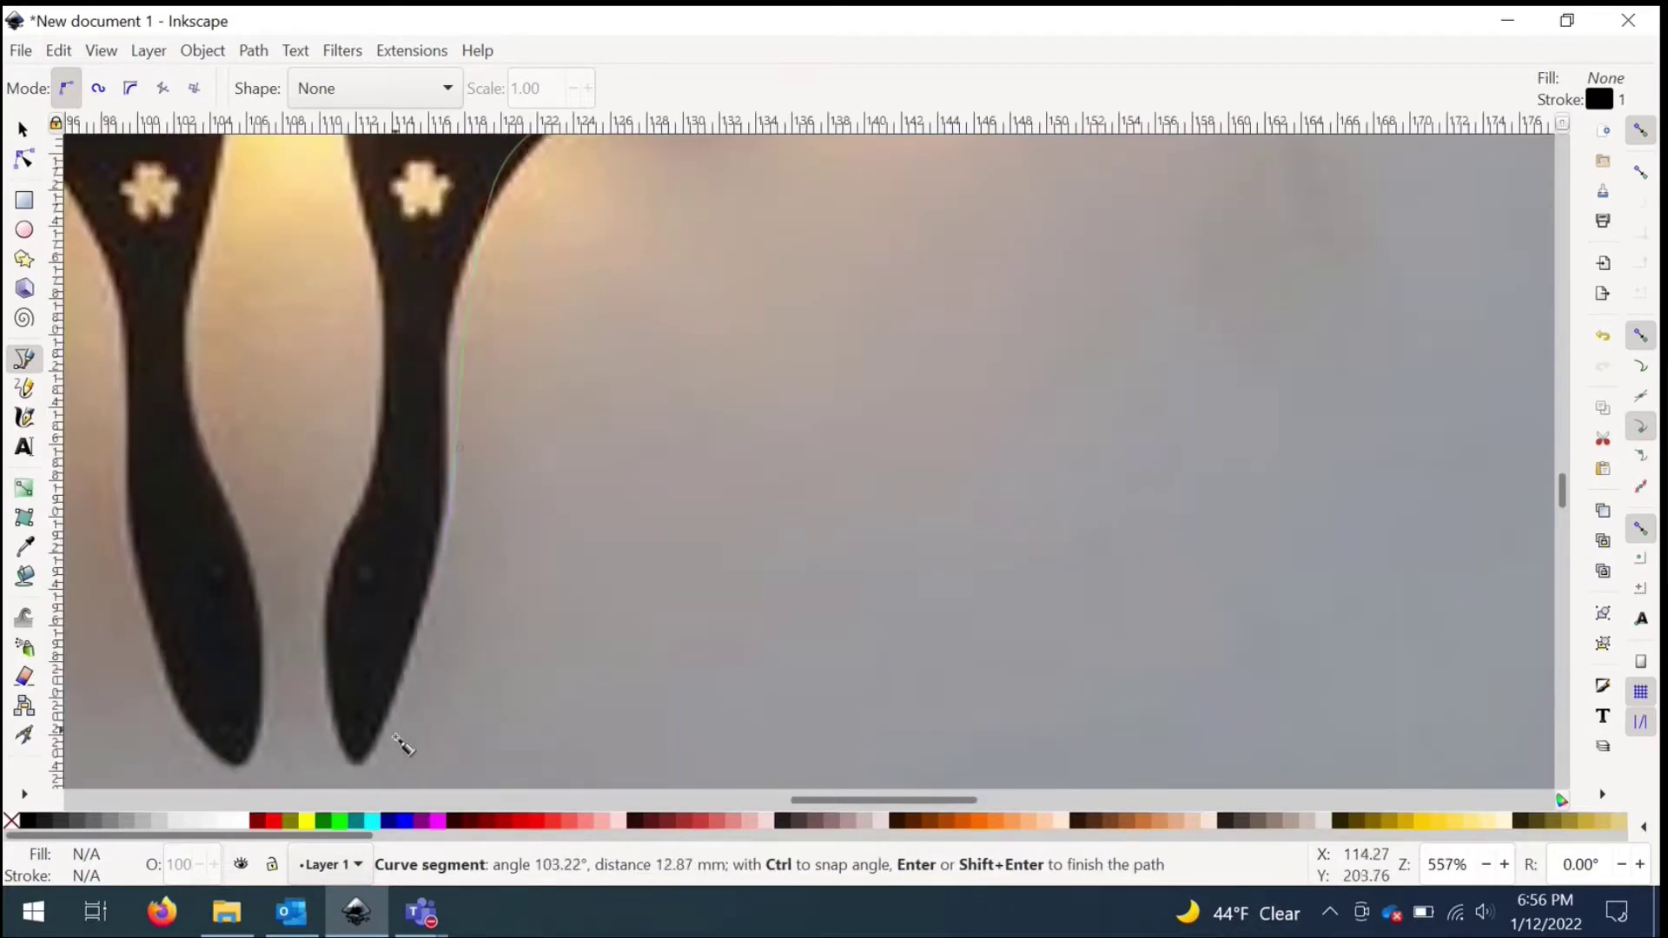
# Step: Trace the right tail's inner edge up around the top of the central slot and down the left tail's inner edge
pyautogui.moveTo(356, 184); pyautogui.dragTo(356, 186)
pyautogui.scroll(-3, 461, 488)
pyautogui.scroll(2, 411, 335)
pyautogui.moveTo(410, 336); pyautogui.dragTo(430, 283)
pyautogui.scroll(-2, 436, 287)
pyautogui.scroll(1, 435, 287)
pyautogui.moveTo(443, 467); pyautogui.dragTo(437, 437)
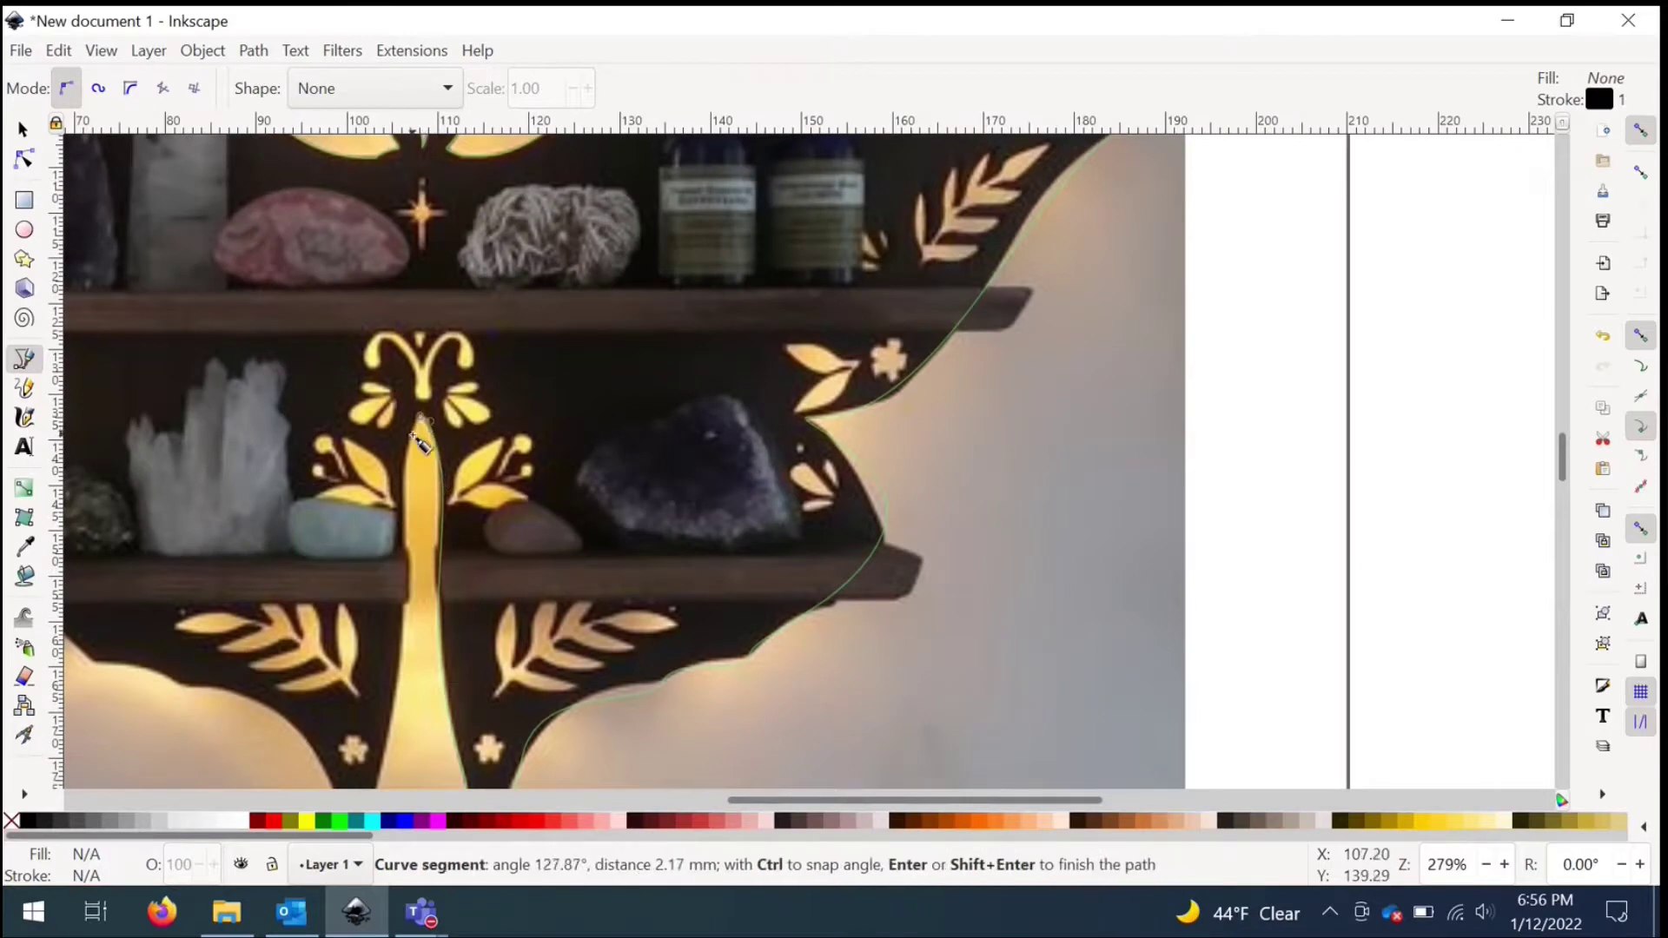
pyautogui.scroll(2, 452, 596)
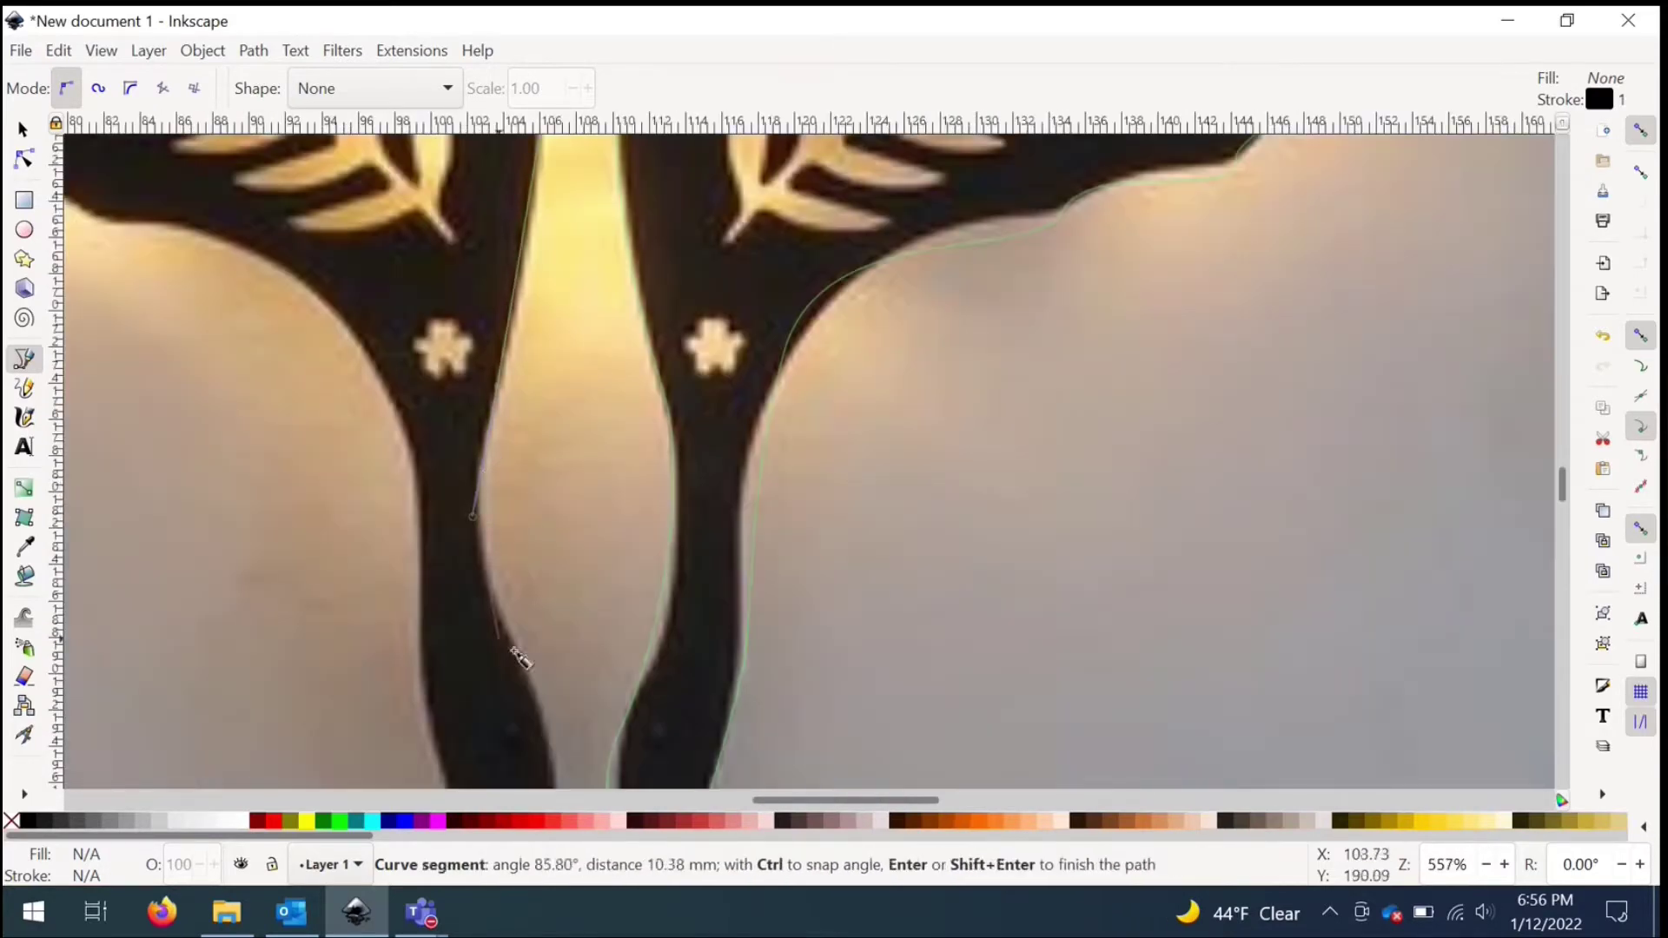
# Step: Trace around the left tail's lower tip and up its outer side into the curve beside the flower cut-out
pyautogui.scroll(1, 559, 734)
pyautogui.moveTo(464, 706); pyautogui.dragTo(478, 734)
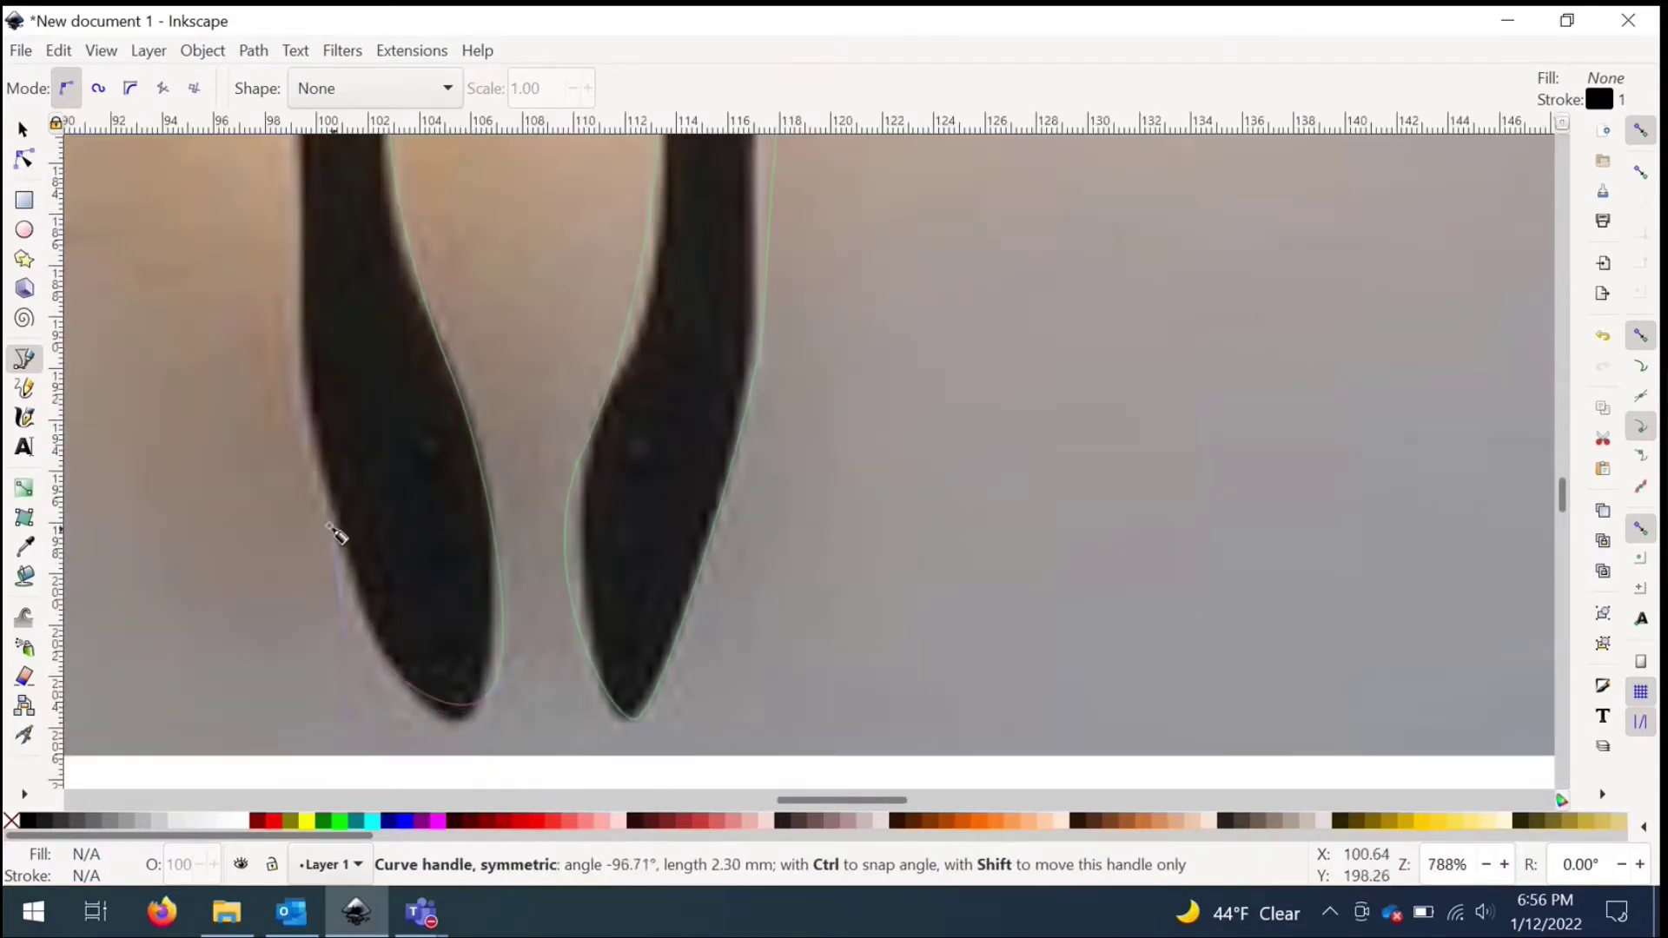
pyautogui.moveTo(310, 268); pyautogui.dragTo(312, 271)
pyautogui.moveTo(415, 432); pyautogui.dragTo(334, 361)
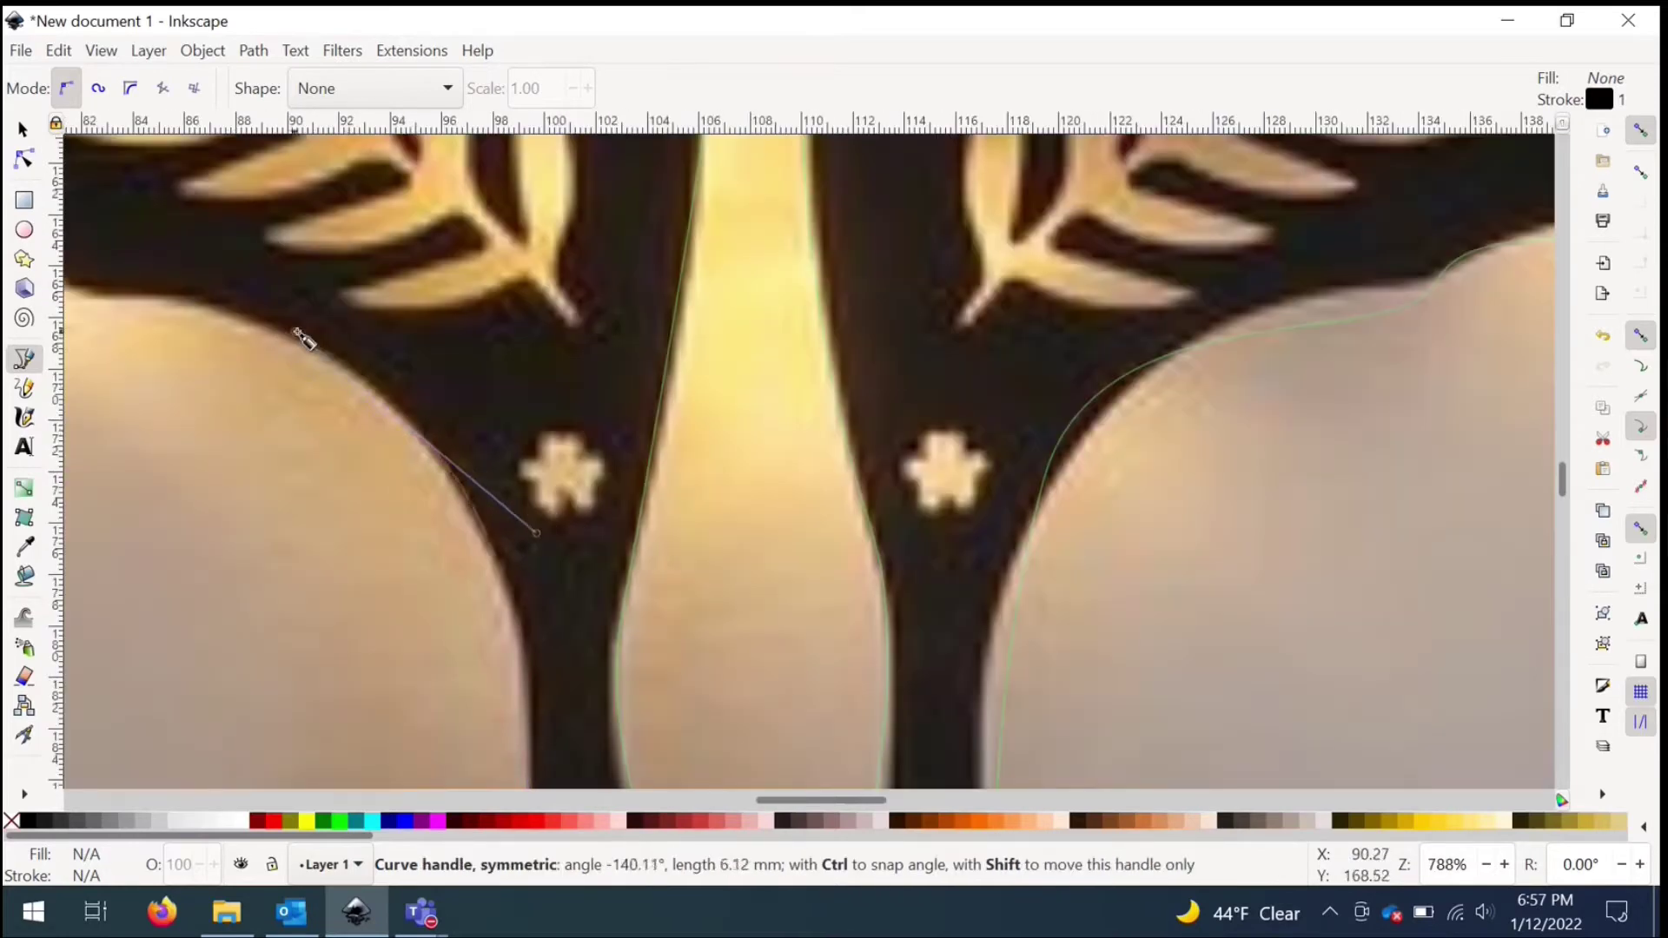
# Step: Trace the scalloped lower left edge up to the underside of the lower shelf
pyautogui.scroll(1, 260, 339)
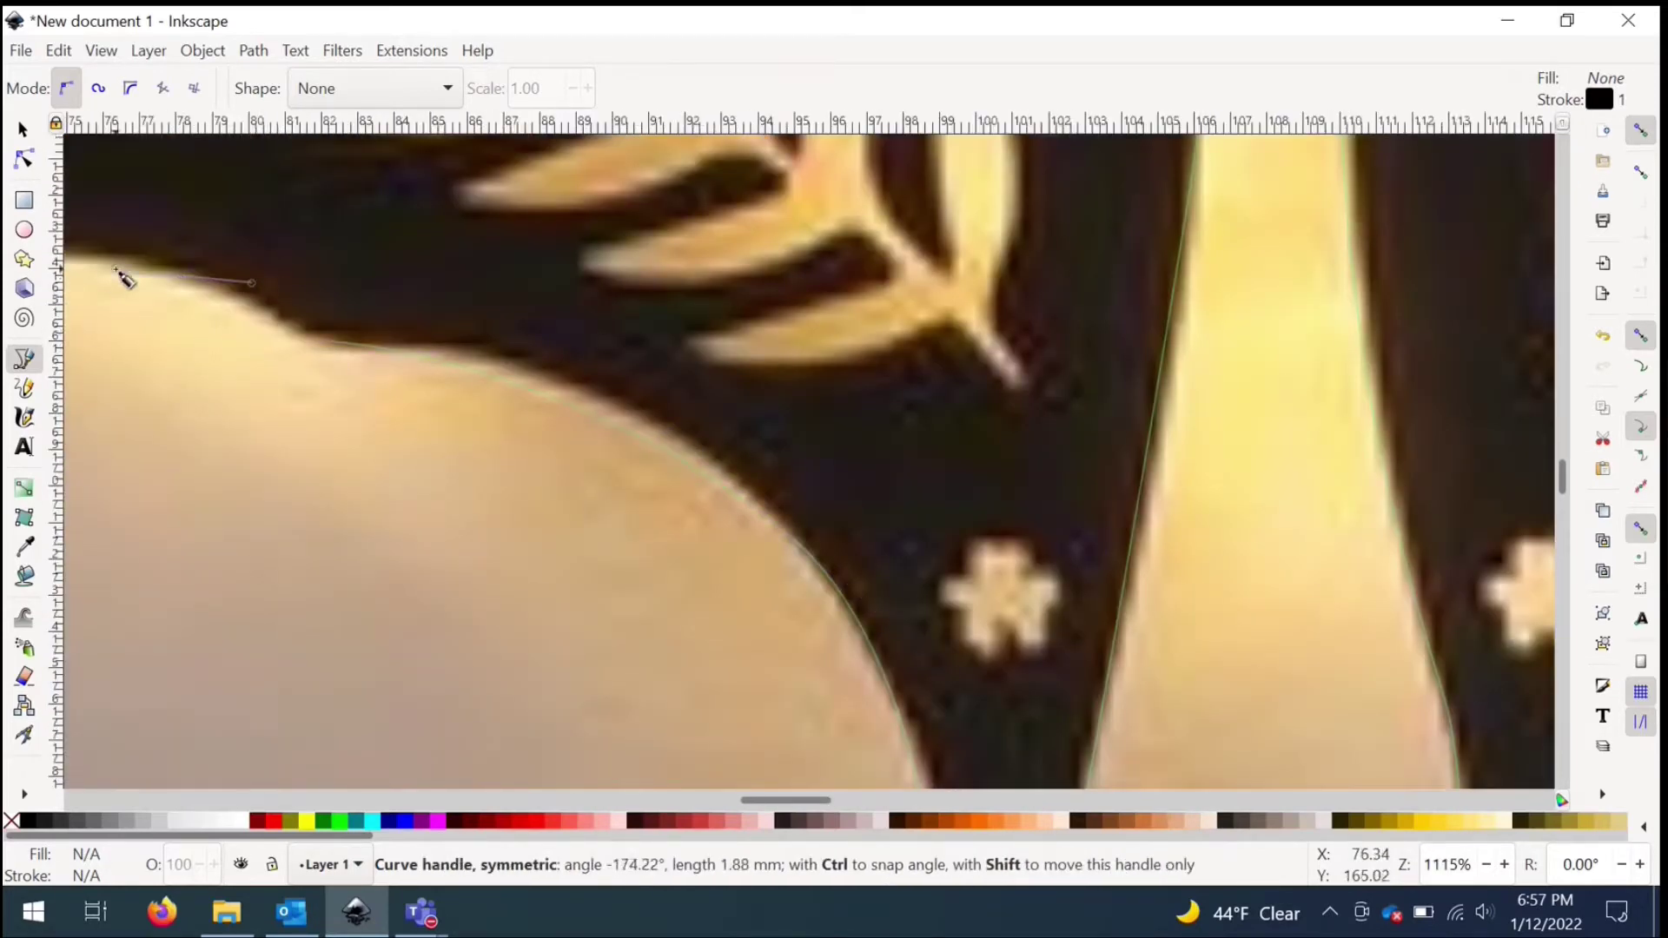
pyautogui.moveTo(119, 271); pyautogui.dragTo(122, 274)
pyautogui.scroll(2, 510, 295)
pyautogui.scroll(-2, 682, 432)
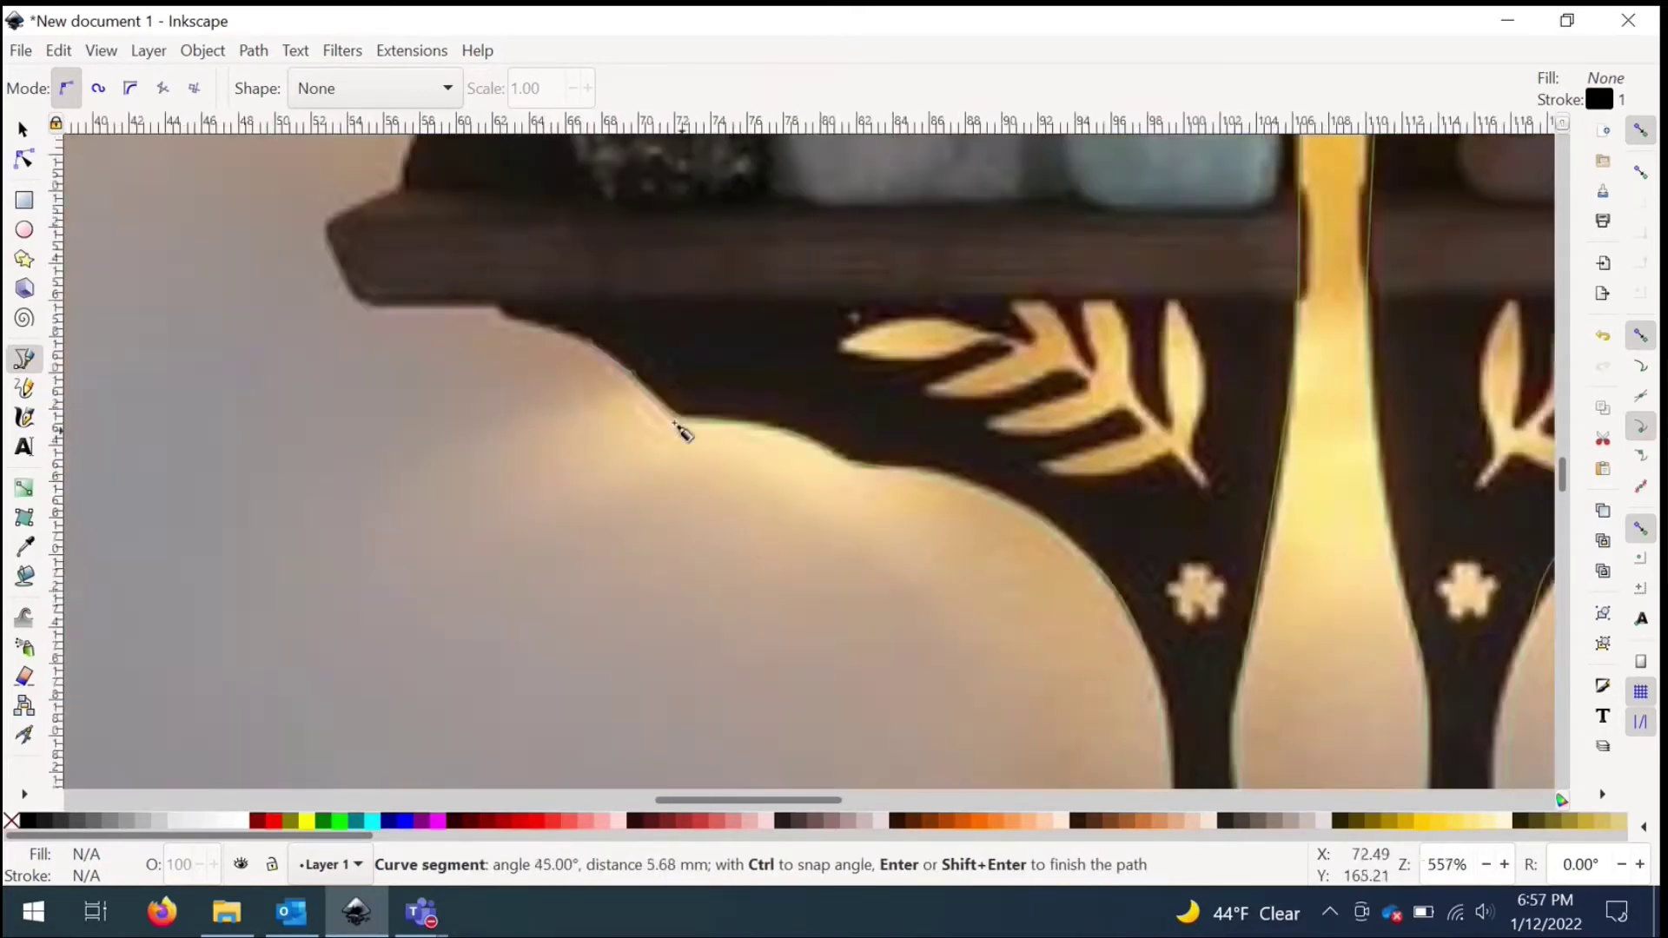
pyautogui.scroll(3, 465, 289)
pyautogui.moveTo(587, 369); pyautogui.dragTo(560, 361)
pyautogui.click(581, 347)
# Step: Trace the lower left wing across the lower shelf's end and up to the notch below the upper wing
pyautogui.scroll(-4, 581, 352)
pyautogui.scroll(3, 556, 331)
pyautogui.moveTo(448, 269); pyautogui.dragTo(405, 156)
pyautogui.scroll(-1, 417, 178)
pyautogui.scroll(10, 417, 178)
pyautogui.moveTo(489, 380); pyautogui.dragTo(580, 254)
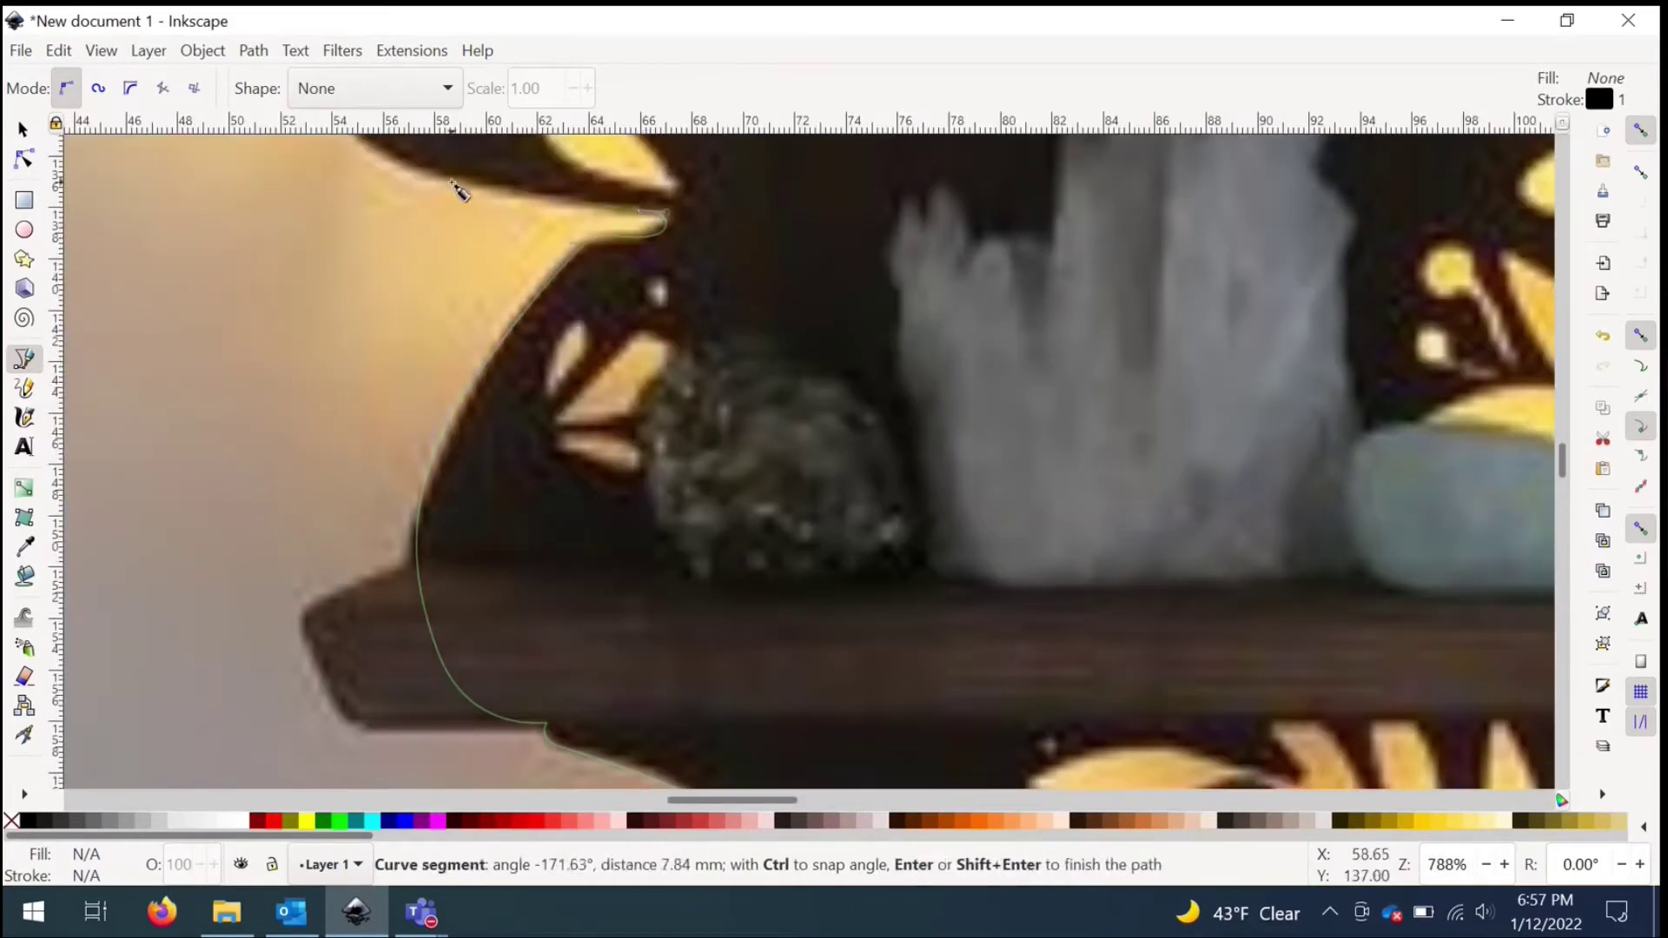
# Step: Trace the left wing's outer edge up from the notch to its tip and finish the butterfly outline at its start
pyautogui.scroll(-1, 588, 261)
pyautogui.moveTo(831, 388); pyautogui.dragTo(808, 350)
pyautogui.scroll(-1, 707, 242)
pyautogui.moveTo(734, 287); pyautogui.dragTo(688, 185)
pyautogui.scroll(-1, 787, 361)
pyautogui.moveTo(735, 345); pyautogui.dragTo(729, 300)
pyautogui.scroll(-1, 696, 269)
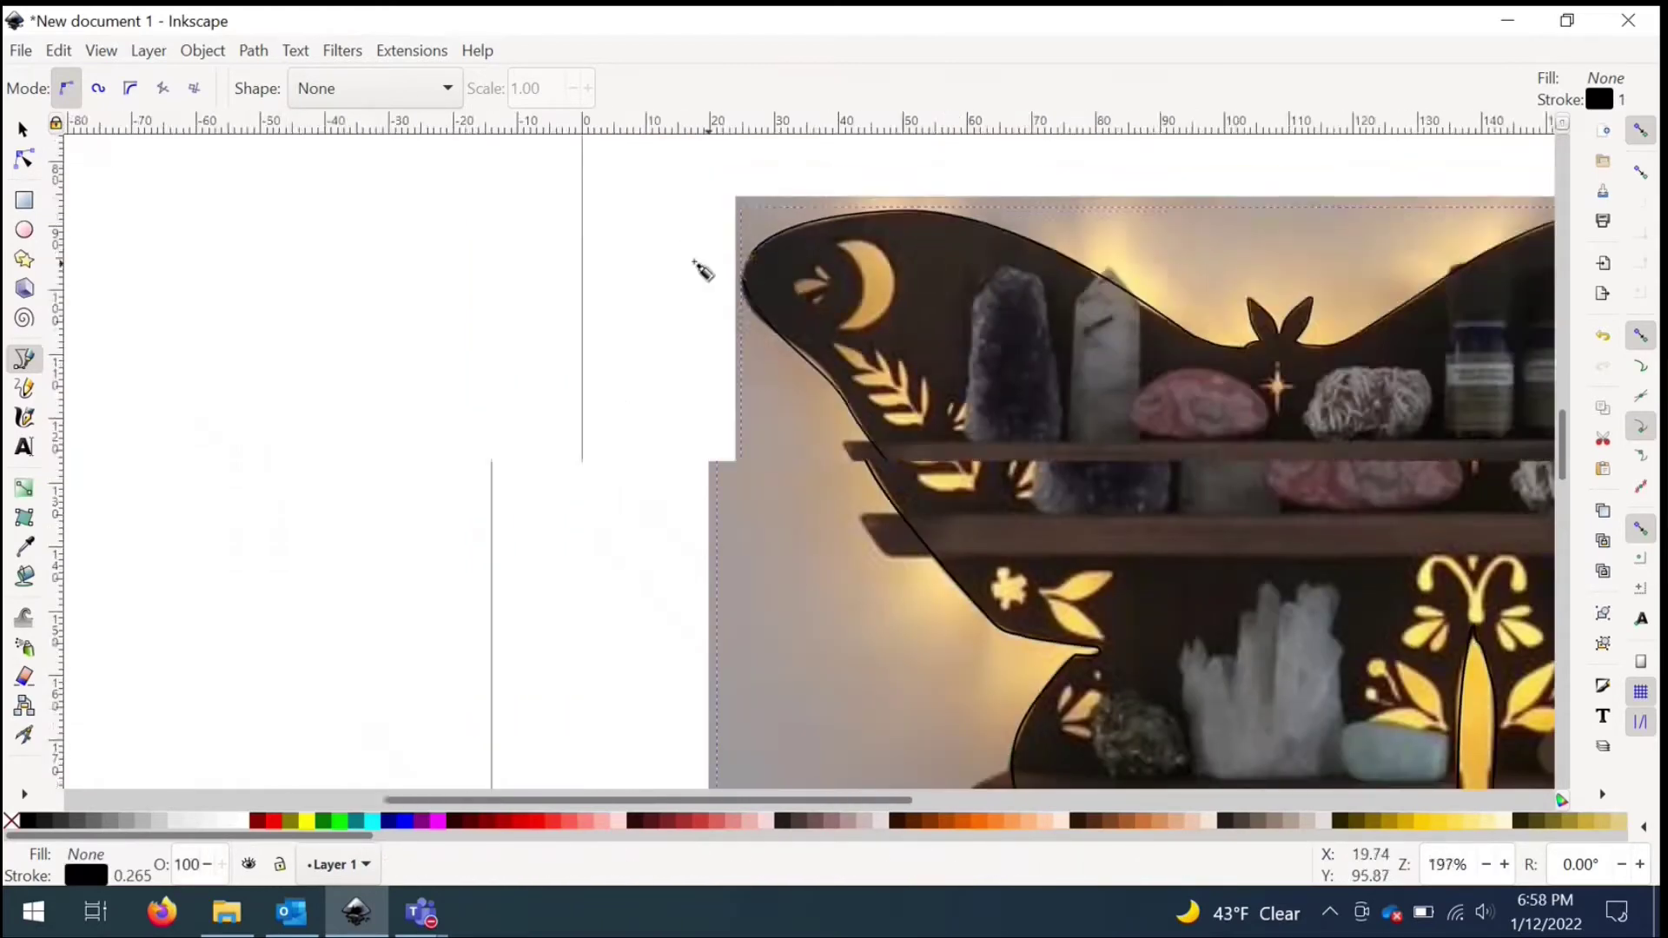
pyautogui.scroll(6, 747, 330)
pyautogui.moveTo(795, 389)
pyautogui.mouseDown()
pyautogui.moveTo(888, 196)
pyautogui.moveTo(869, 209)
pyautogui.mouseUp()
pyautogui.press('Return')
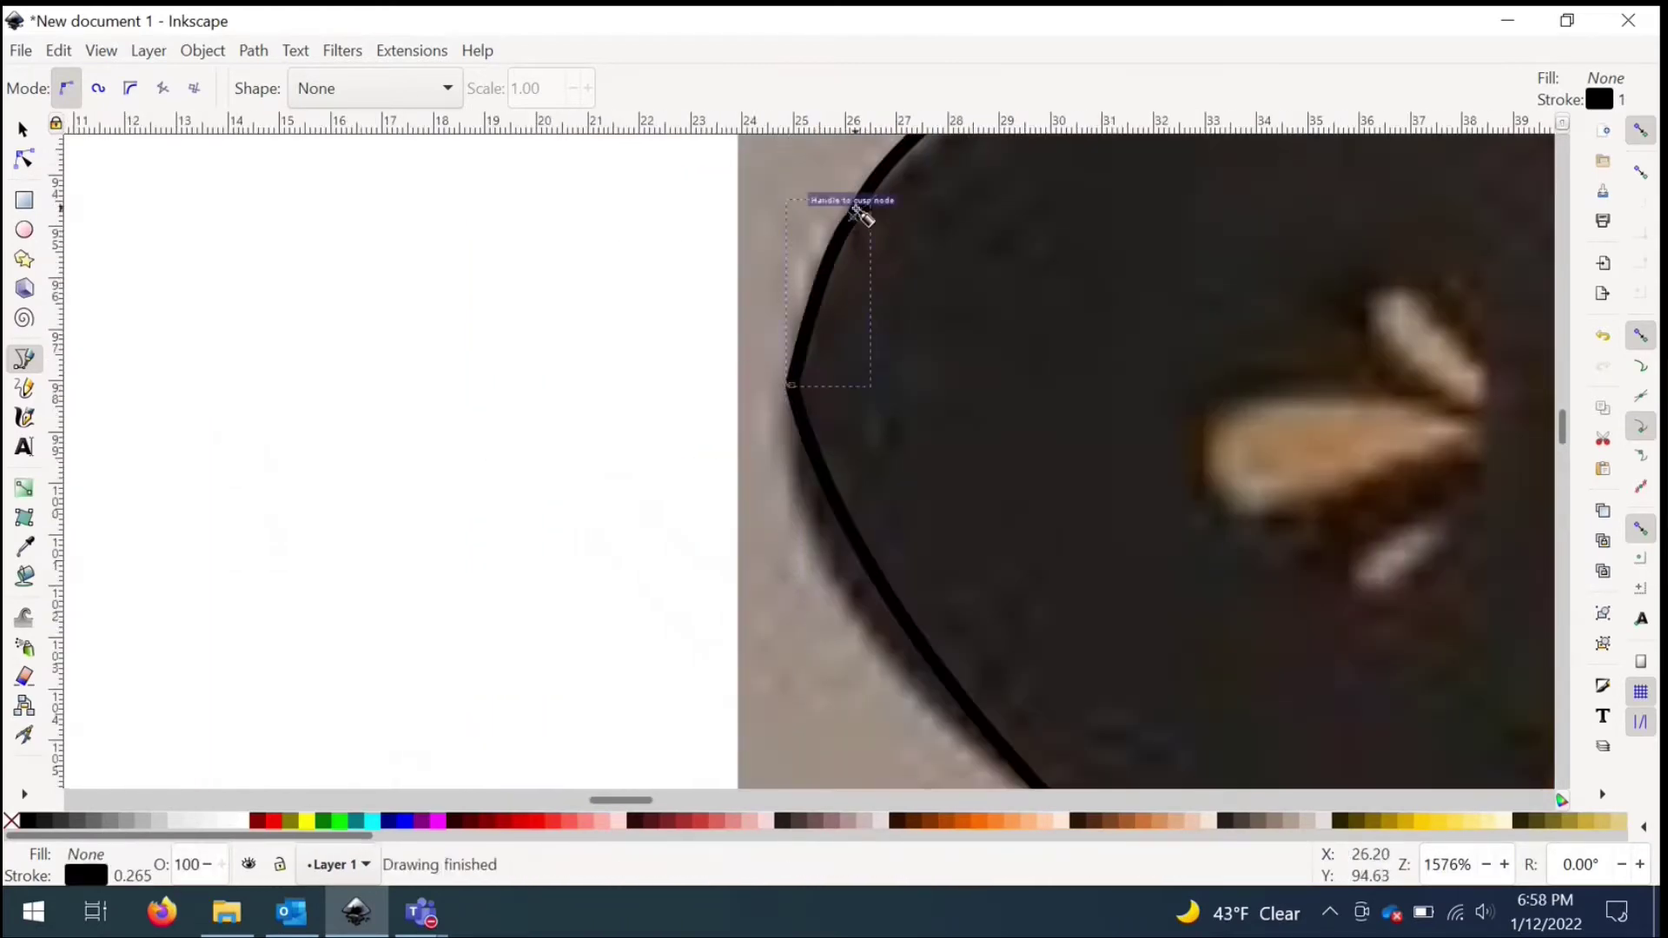
# Step: Give the traced butterfly outline a red stroke 0.1 mm wide
pyautogui.click(22, 128)
pyautogui.click(849, 516)
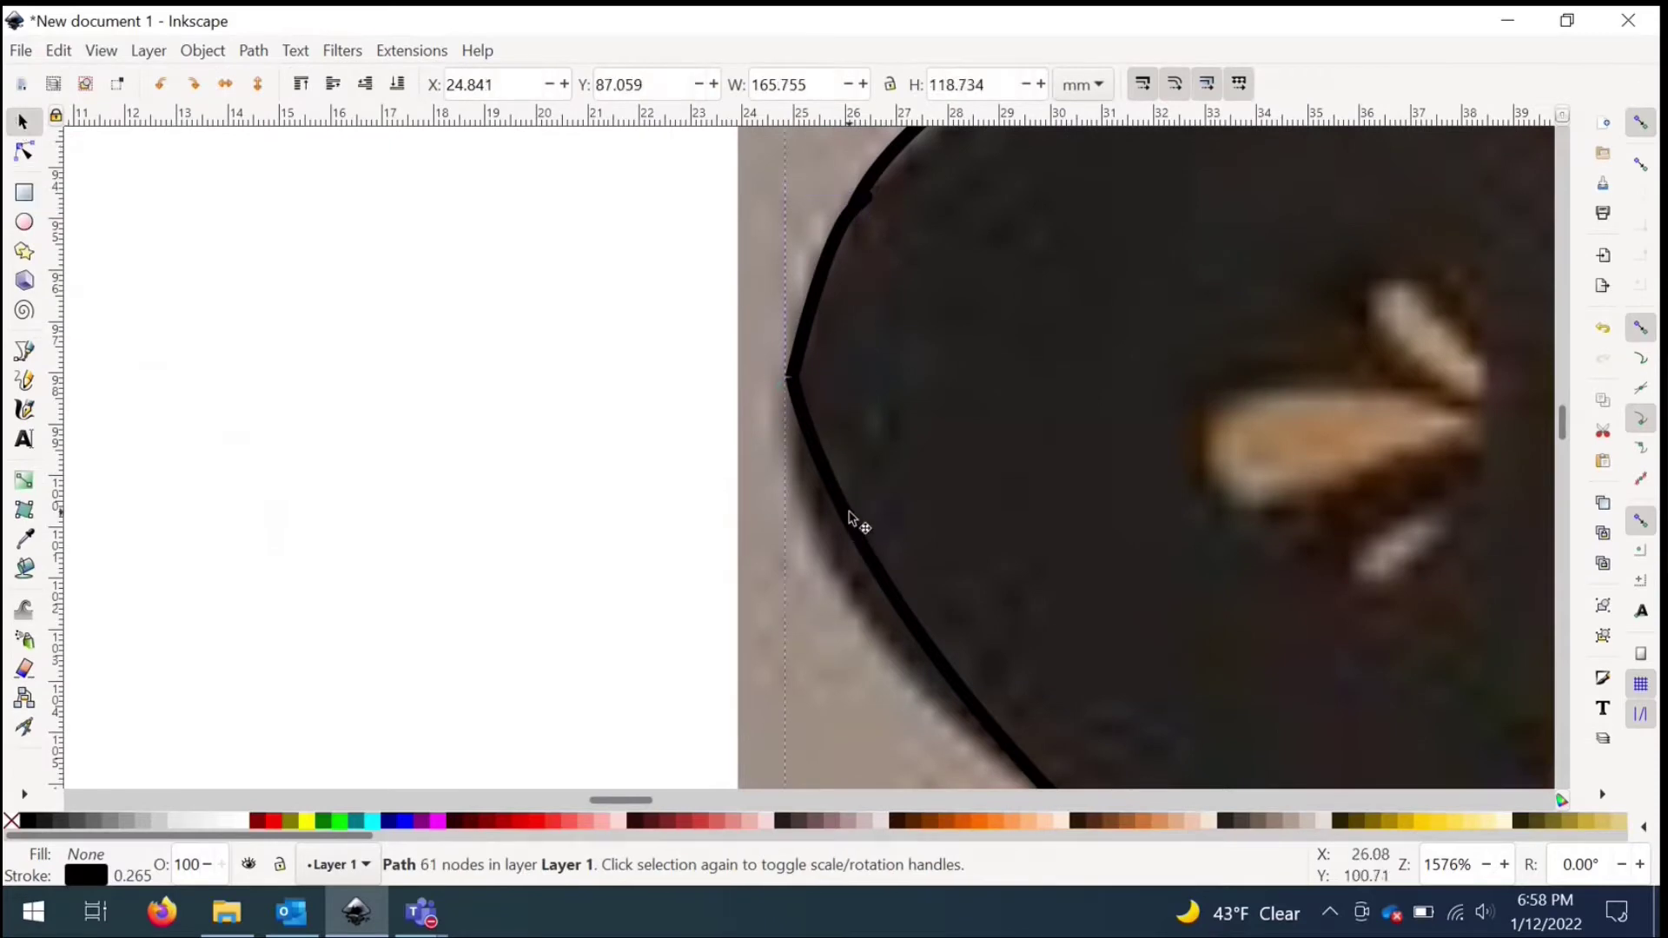
pyautogui.scroll(-4, 197, 265)
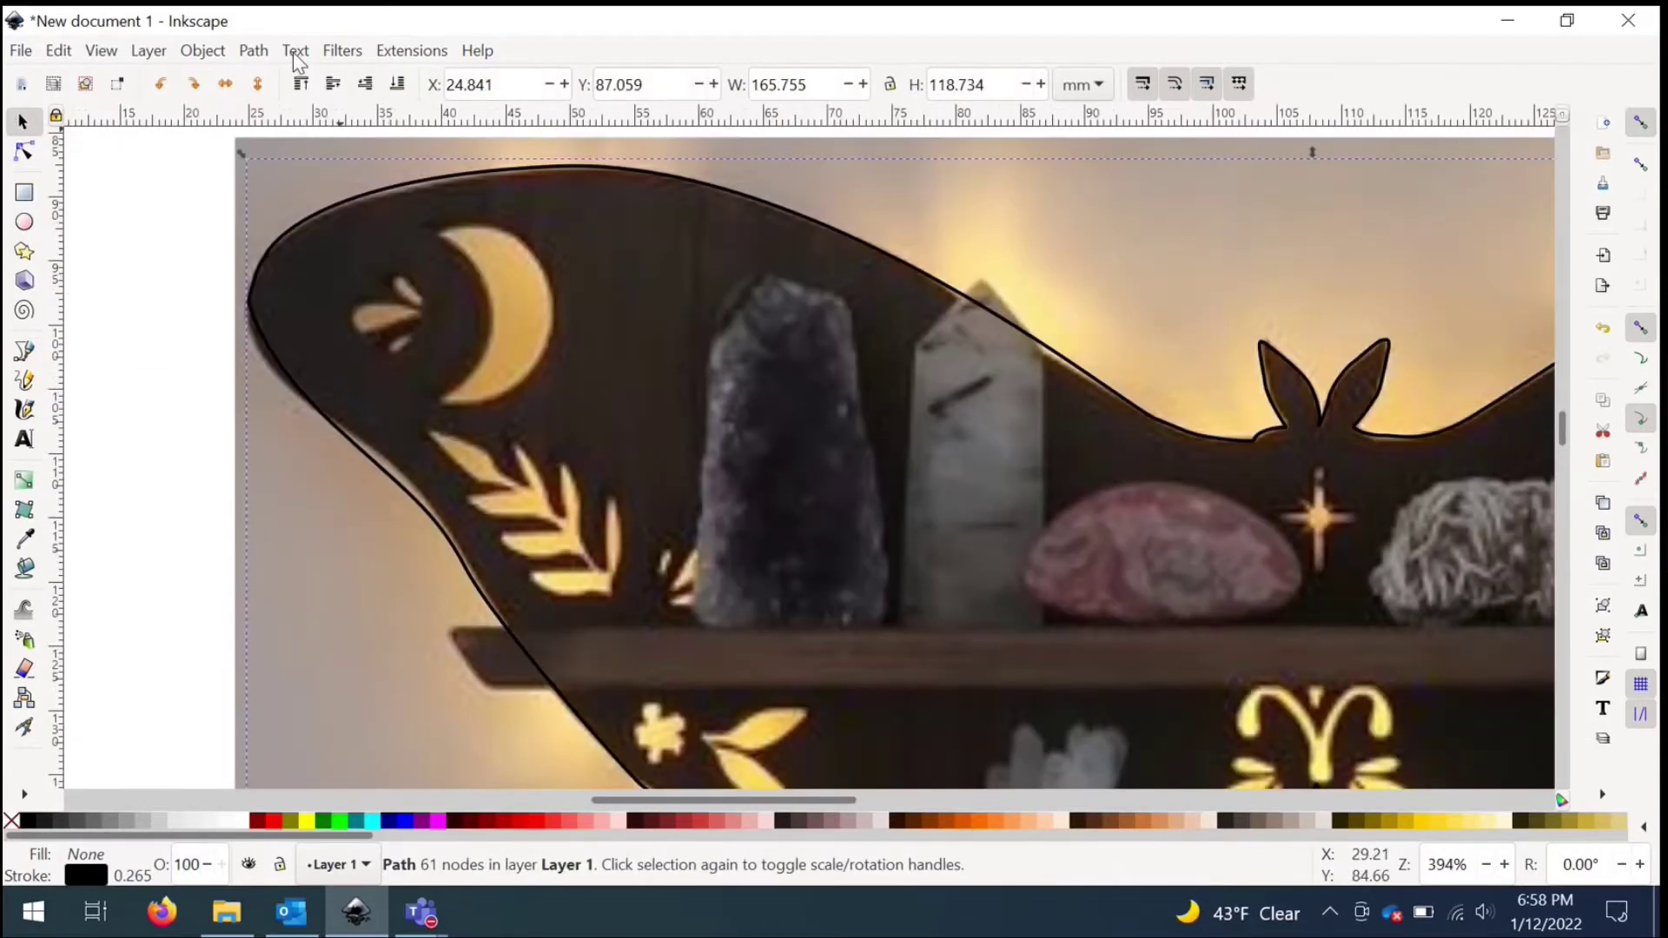
pyautogui.scroll(-2, 252, 156)
pyautogui.scroll(4, 174, 208)
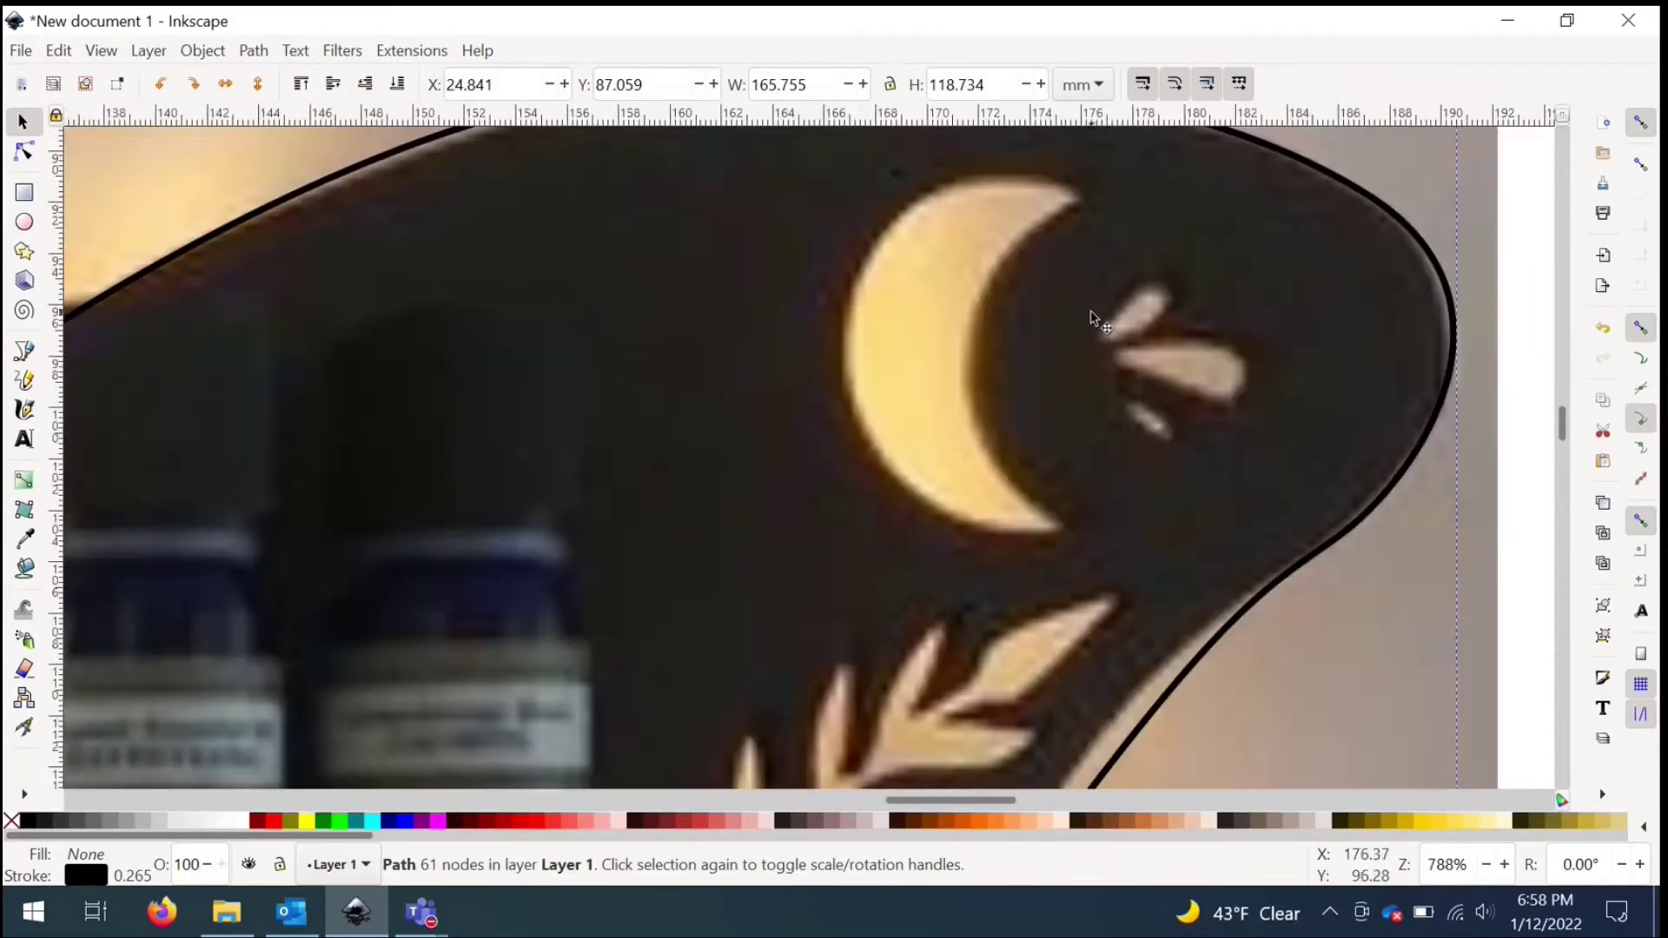
pyautogui.scroll(1, 174, 208)
pyautogui.click(202, 51)
pyautogui.click(202, 124)
pyautogui.click(1372, 168)
pyautogui.click(1281, 169)
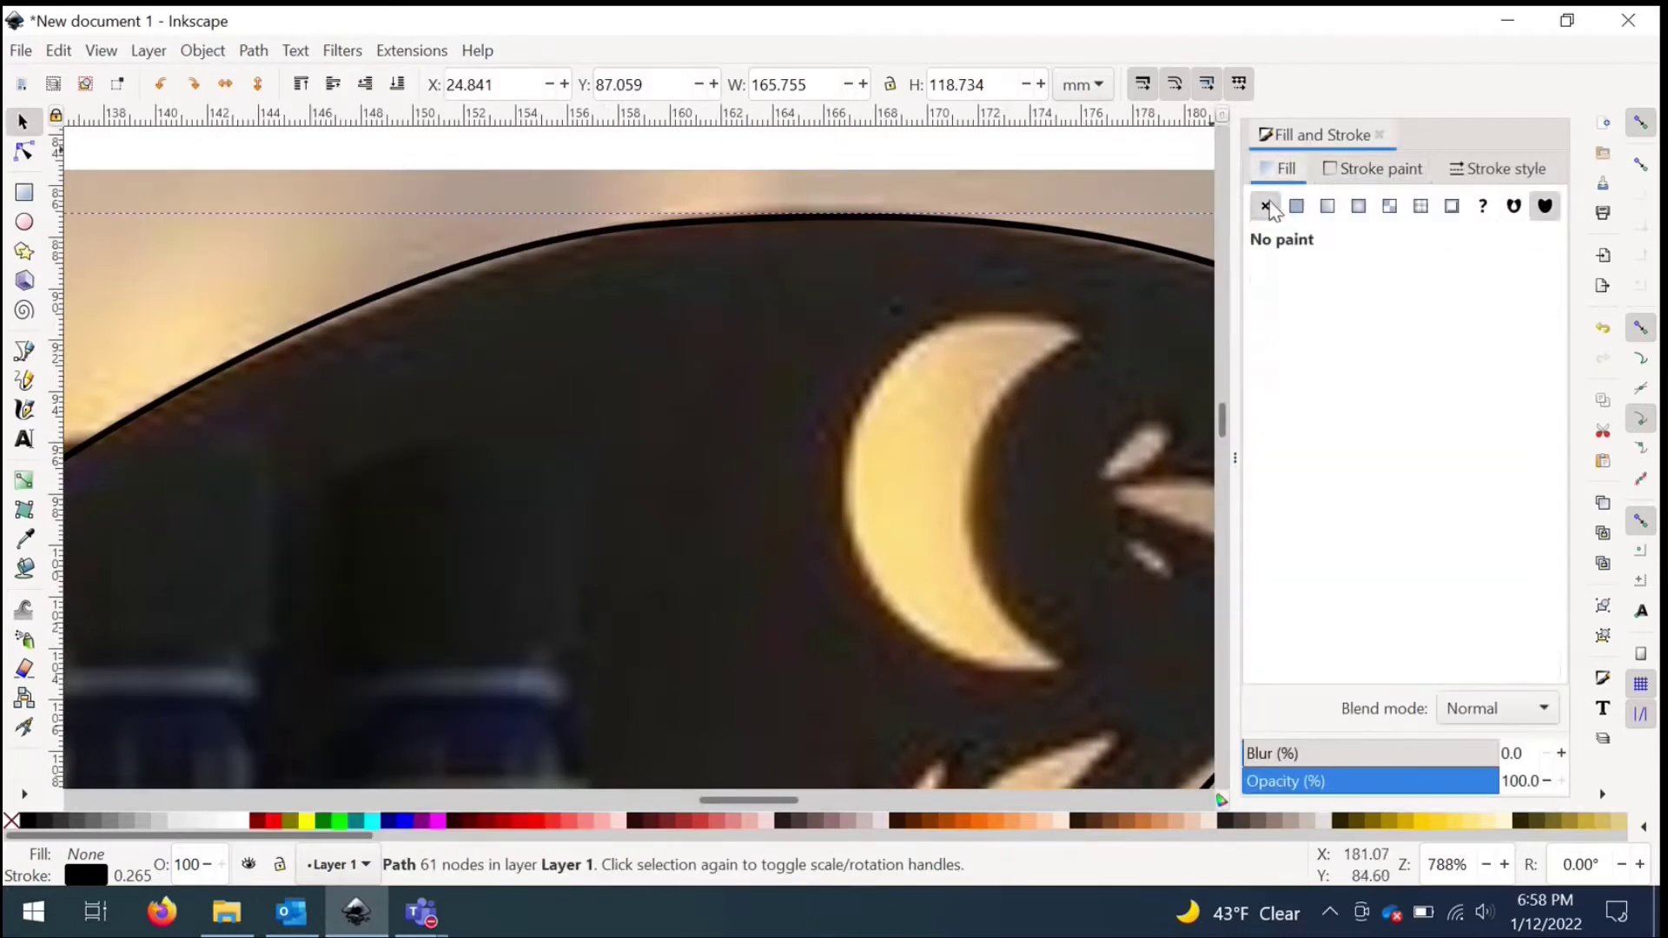
pyautogui.click(1373, 169)
pyautogui.keyDown('shift'); pyautogui.click(274, 821); pyautogui.keyUp('shift')
pyautogui.click(1497, 169)
pyautogui.write('0.1')
pyautogui.press('Return')
# Step: Draw a closed Bezier path around the crescent moon cut-out on the right wing
pyautogui.scroll(-2, 756, 458)
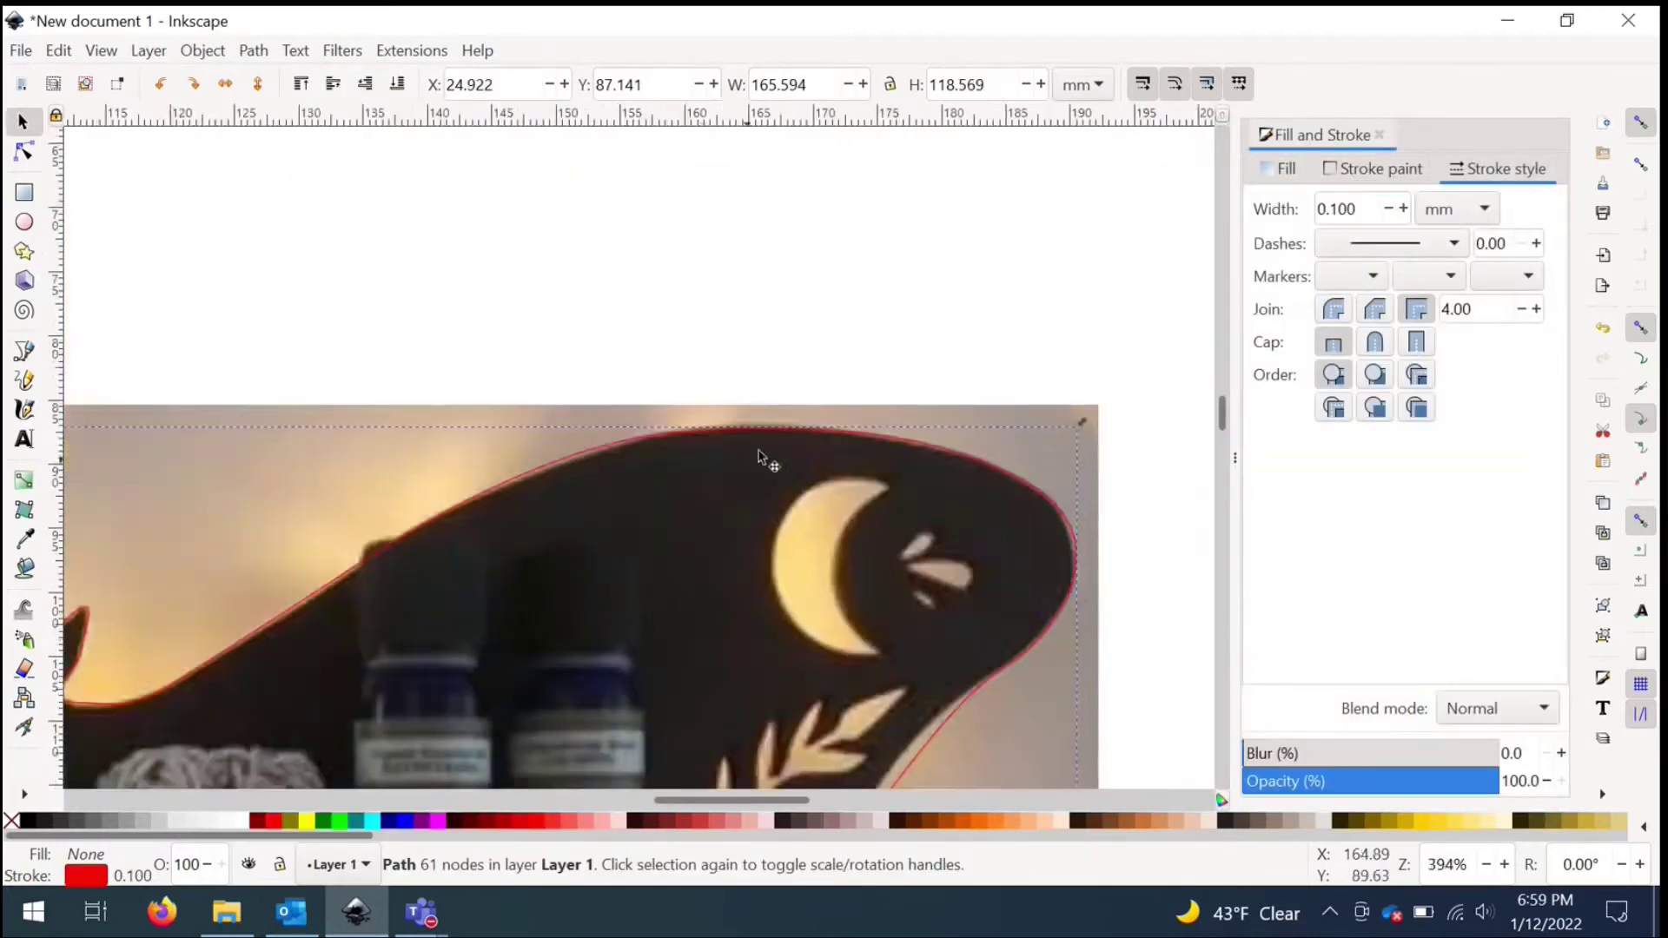
pyautogui.scroll(1, 756, 458)
pyautogui.click(23, 151)
pyautogui.press('b')
pyautogui.click(837, 479)
pyautogui.moveTo(670, 578); pyautogui.dragTo(695, 714)
pyautogui.moveTo(830, 714); pyautogui.dragTo(790, 699)
pyautogui.moveTo(837, 479)
pyautogui.mouseDown()
pyautogui.moveTo(819, 495)
pyautogui.moveTo(849, 477)
pyautogui.mouseUp()
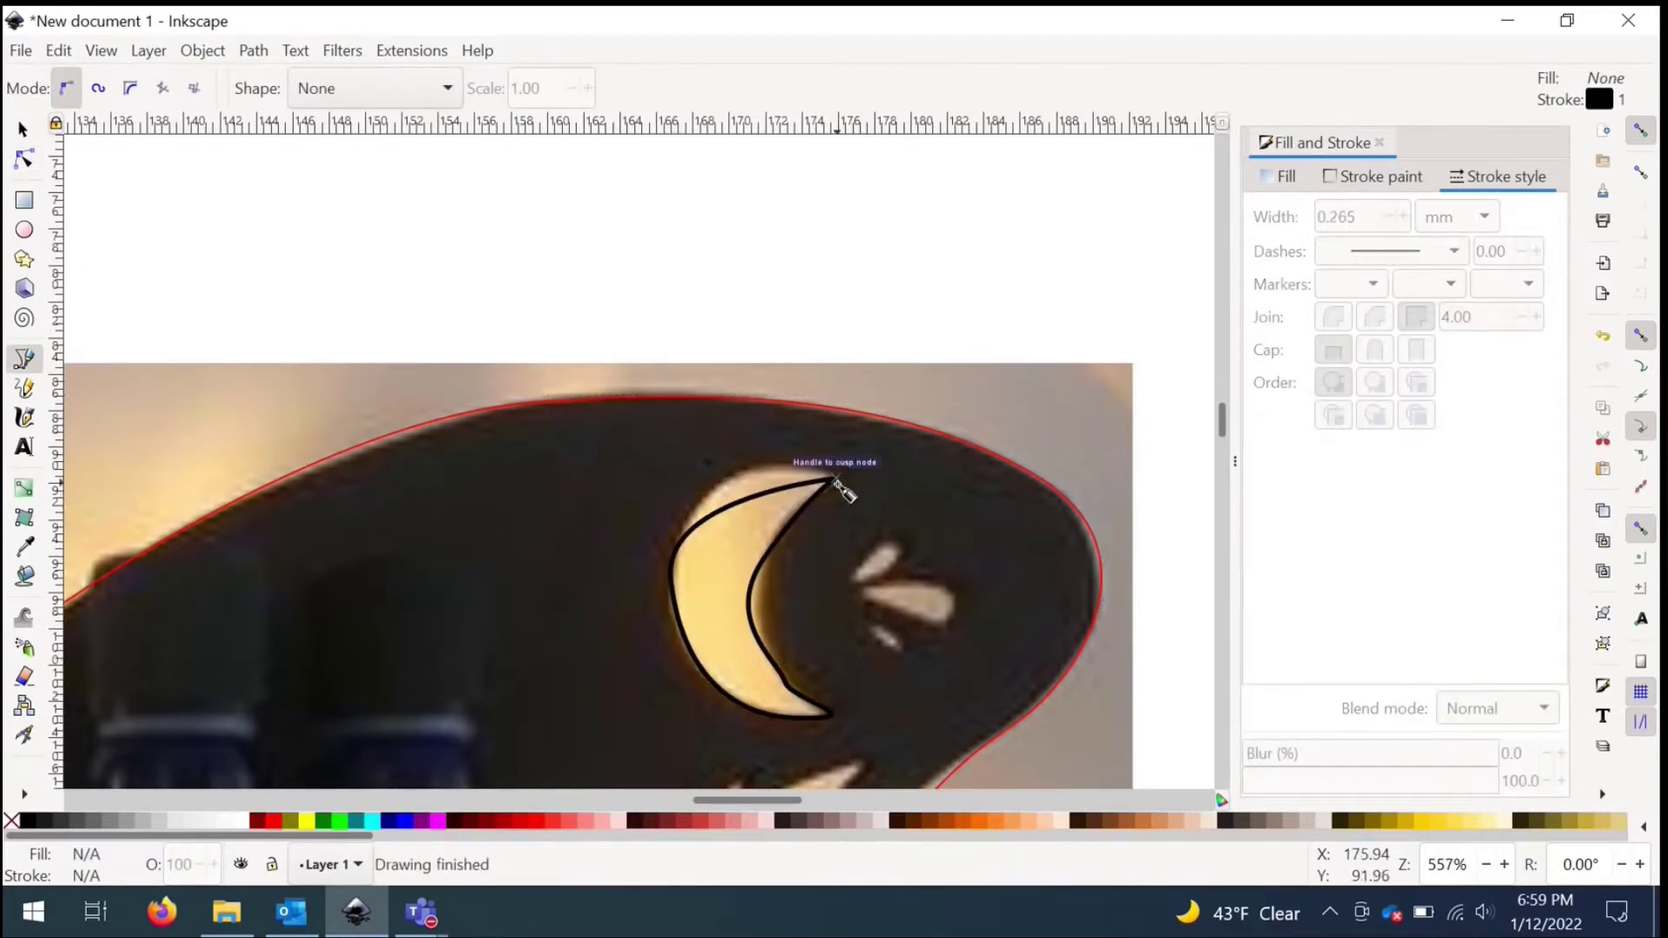
# Step: Give the moon path a red stroke 0.1 mm wide
pyautogui.press('s')
pyautogui.click(1373, 177)
pyautogui.click(1494, 169)
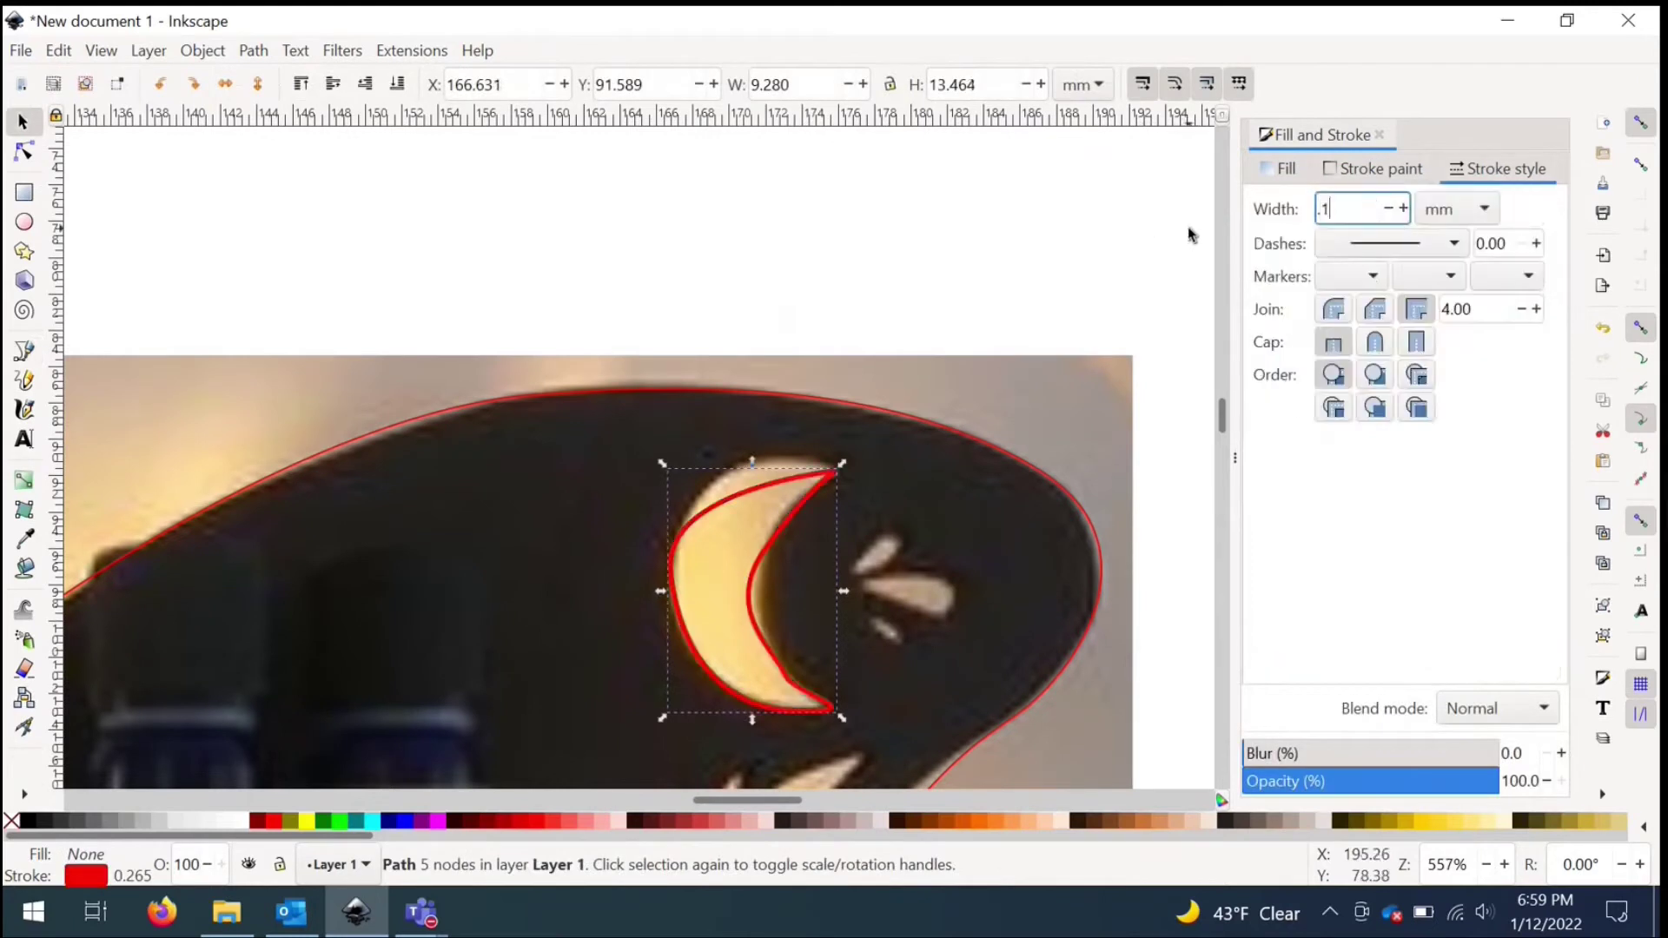
pyautogui.press('Return')
# Step: Adjust the moon path's nodes and handles to fit the crescent's outer curve, upper point and upper inner edge
pyautogui.scroll(3, 745, 484)
pyautogui.click(763, 495)
pyautogui.press('n')
pyautogui.moveTo(786, 472); pyautogui.dragTo(782, 453)
pyautogui.click(540, 737)
pyautogui.moveTo(546, 410); pyautogui.dragTo(548, 368)
pyautogui.click(1005, 455)
pyautogui.moveTo(1023, 375); pyautogui.dragTo(998, 441)
pyautogui.scroll(-5, 921, 502)
pyautogui.moveTo(680, 546); pyautogui.dragTo(730, 502)
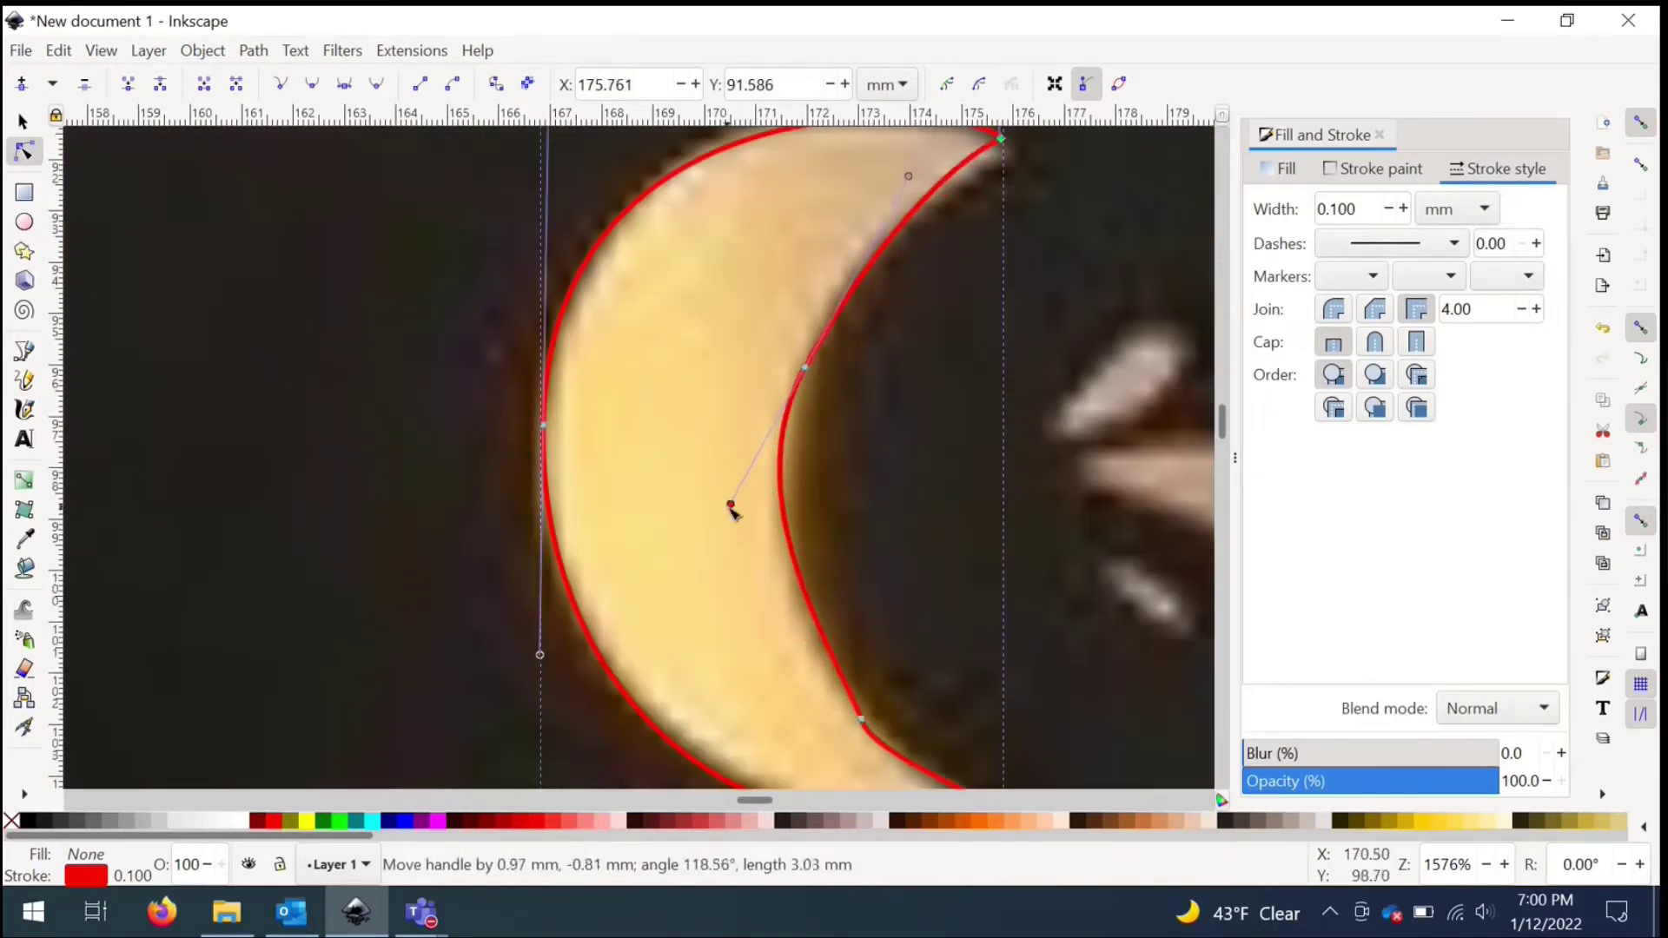
# Step: Reshape the moon path's lower point and adjoining curves to match the crescent's lower tip
pyautogui.scroll(-3, 703, 627)
pyautogui.click(761, 621)
pyautogui.scroll(5, 765, 627)
pyautogui.moveTo(783, 494); pyautogui.dragTo(871, 470)
pyautogui.moveTo(1103, 440); pyautogui.dragTo(872, 470)
pyautogui.moveTo(871, 470); pyautogui.dragTo(912, 465)
pyautogui.moveTo(469, 457); pyautogui.dragTo(342, 531)
pyautogui.scroll(-2, 493, 561)
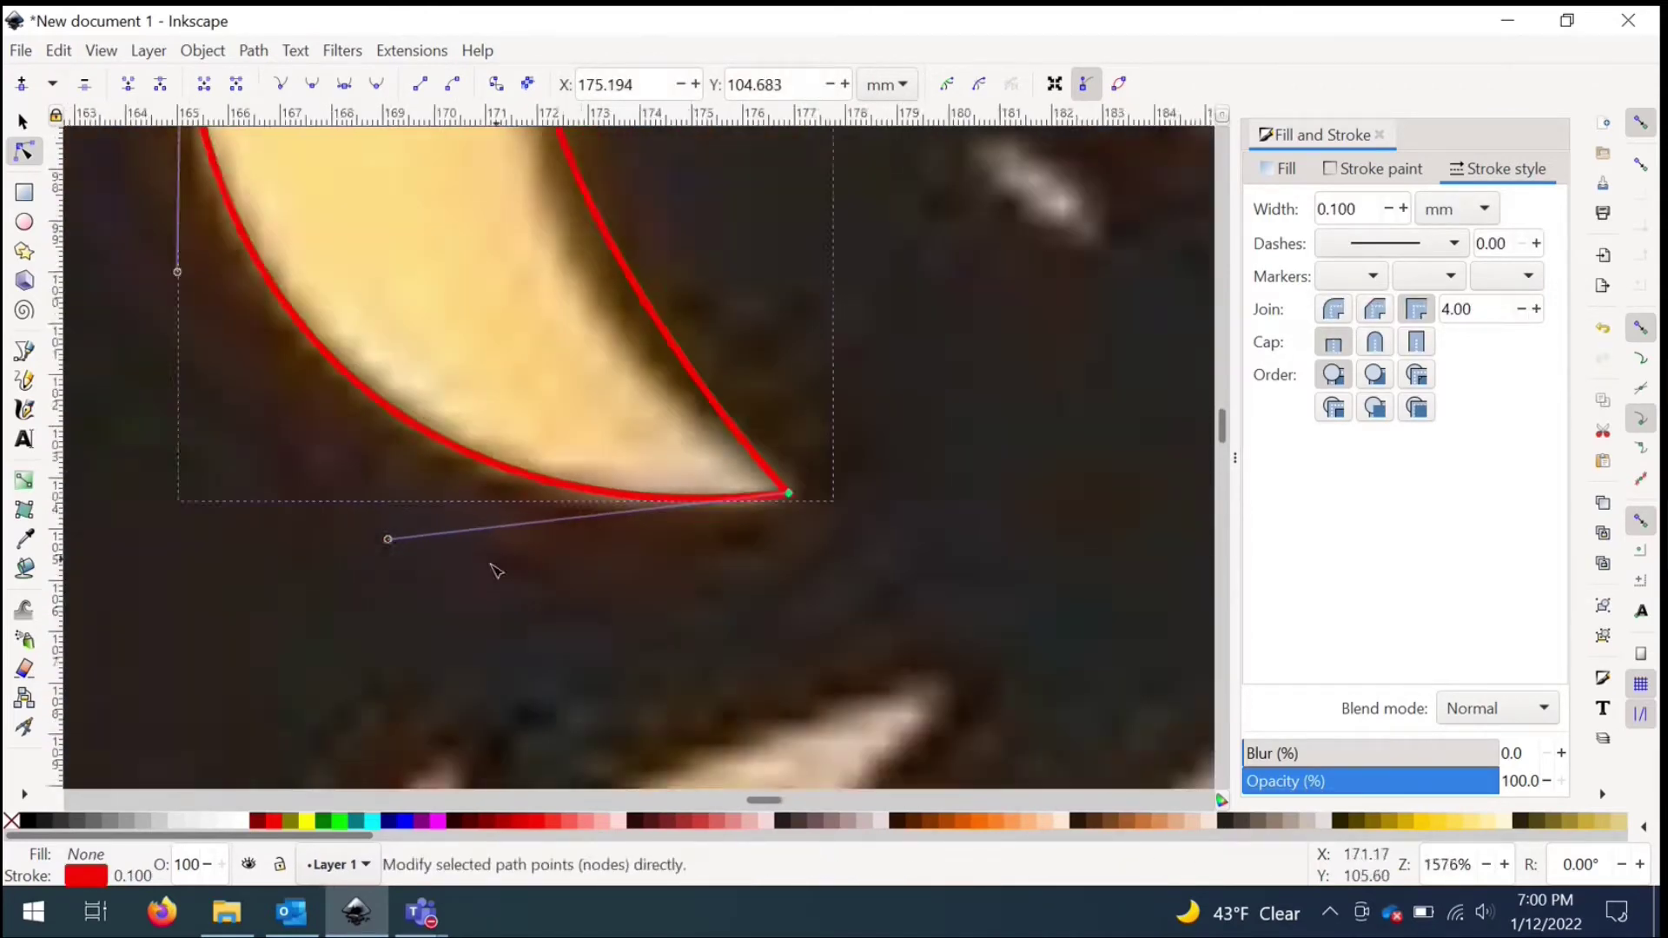
# Step: Refine the moon path's inner curve and upper tip with the node handles to follow the crescent's edge
pyautogui.scroll(-2, 495, 569)
pyautogui.click(498, 350)
pyautogui.moveTo(457, 436); pyautogui.dragTo(502, 484)
pyautogui.scroll(4, 610, 205)
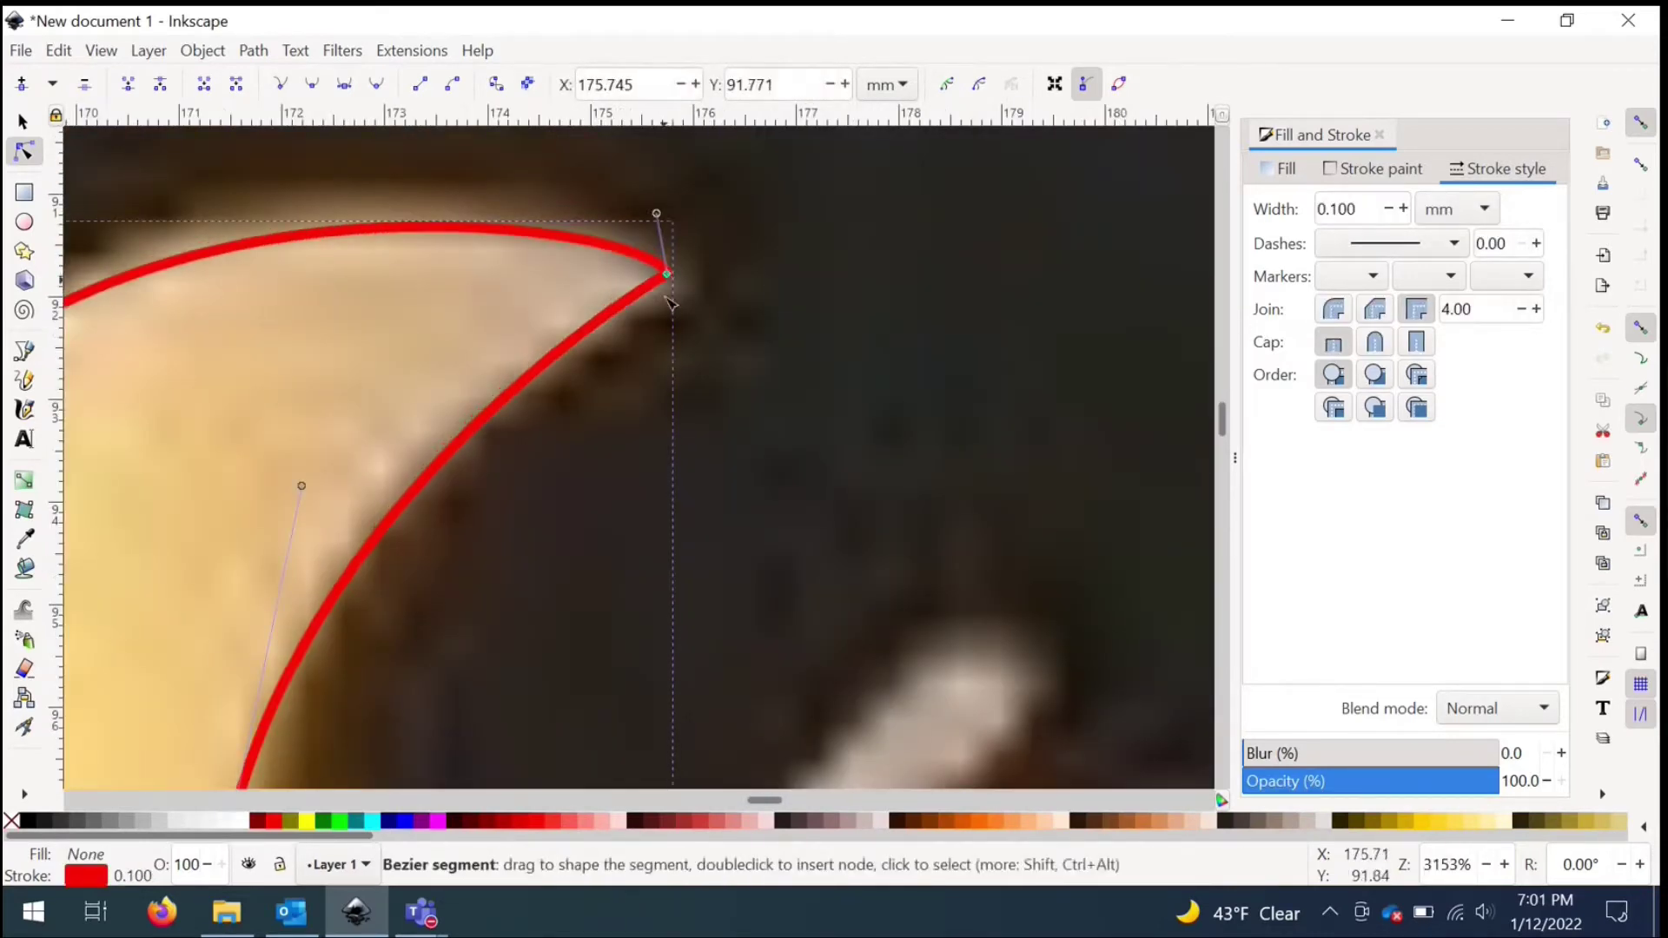
pyautogui.scroll(1, 669, 301)
pyautogui.scroll(-3, 525, 342)
pyautogui.moveTo(484, 287); pyautogui.dragTo(449, 557)
pyautogui.moveTo(447, 261); pyautogui.dragTo(456, 277)
pyautogui.click(704, 389)
pyautogui.scroll(-3, 686, 392)
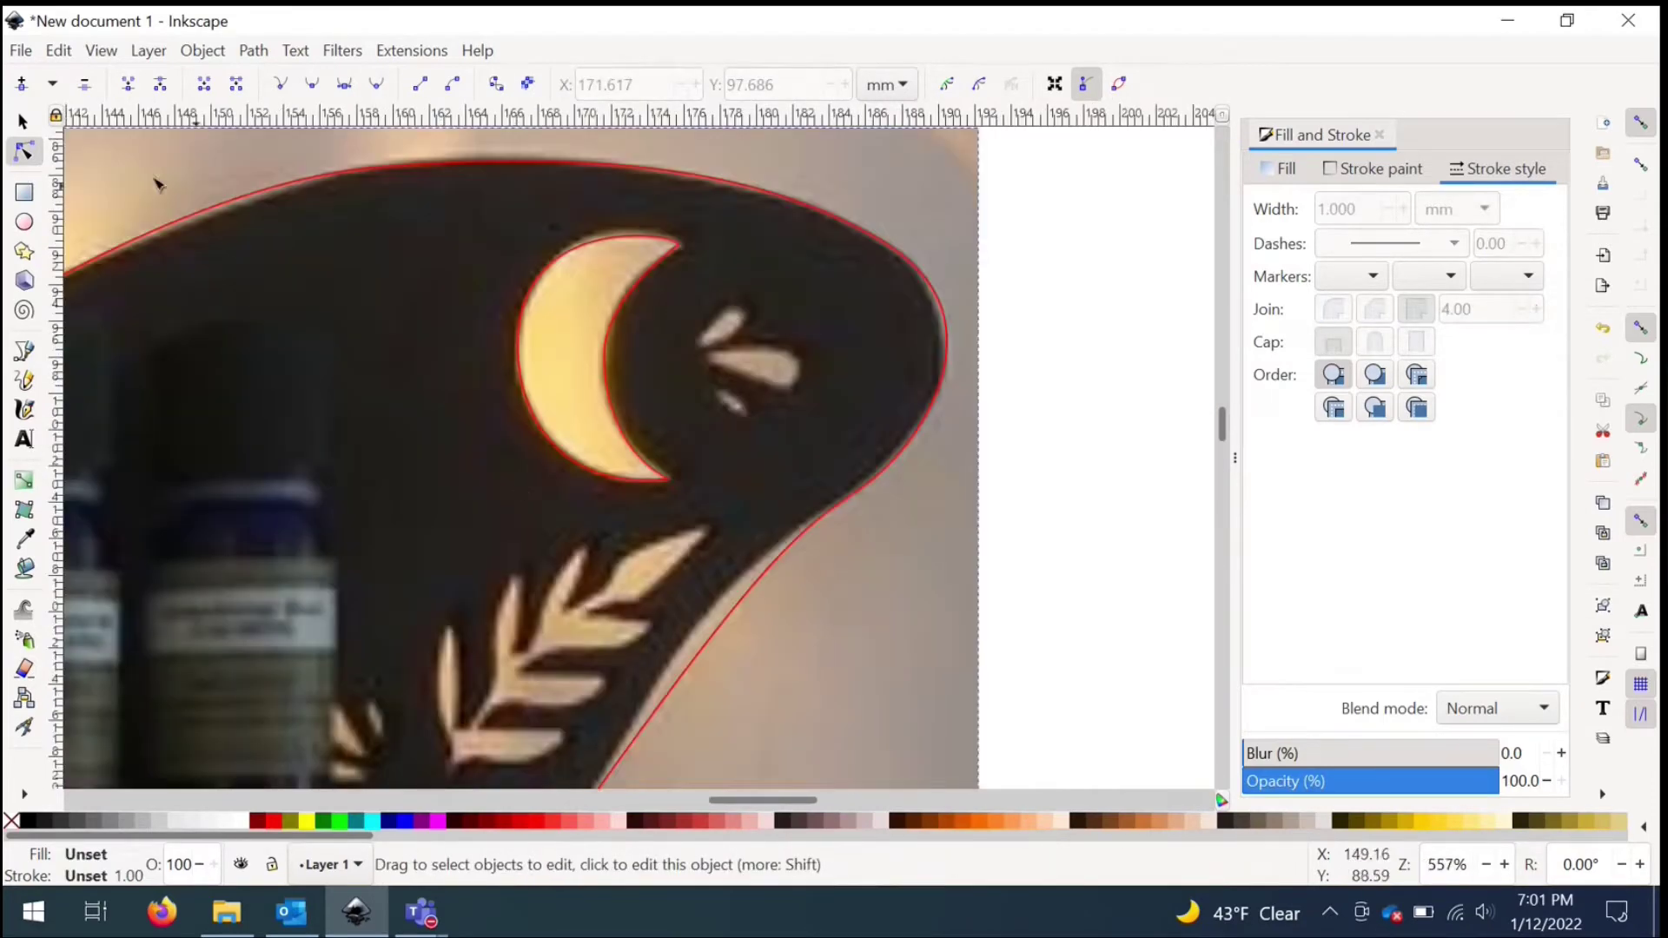
# Step: Copy the finished moon path and paste the duplicate beside it on the right wing
pyautogui.click(24, 122)
pyautogui.click(523, 375)
pyautogui.hotkey('ctrl', 'c')
pyautogui.click(354, 359)
pyautogui.hotkey('ctrl', 'v')
pyautogui.scroll(-2, 436, 435)
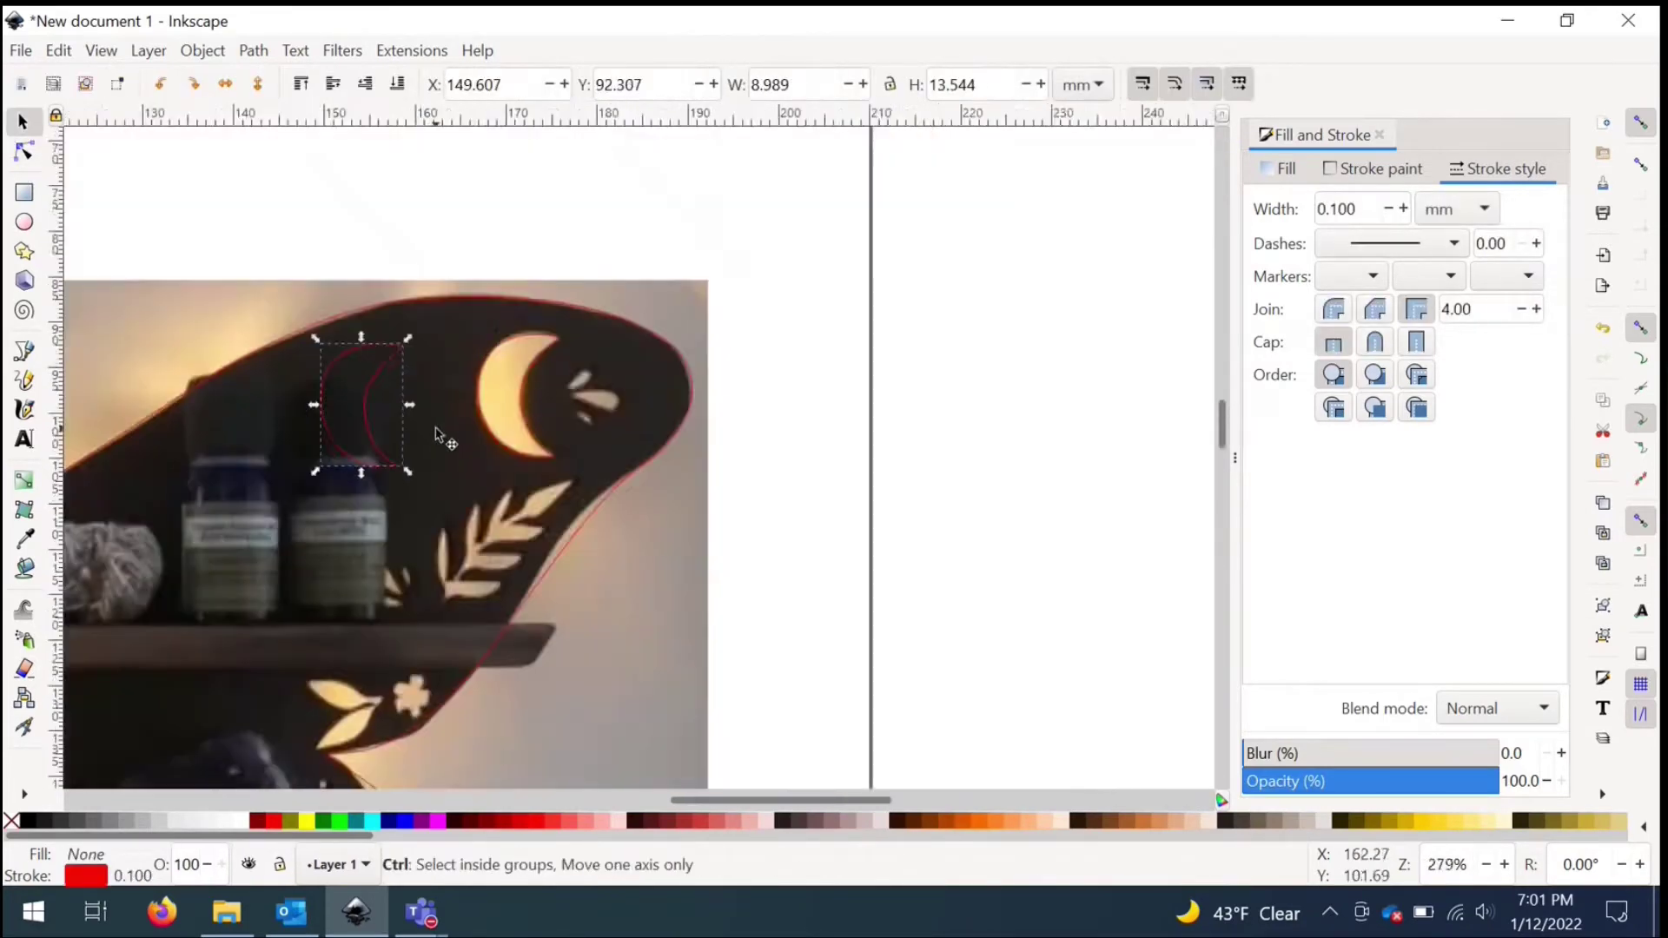
# Step: Mirror the pasted moon horizontally and place it over the crescent cut-out on the left wing
pyautogui.scroll(-4, 436, 435)
pyautogui.scroll(5, 267, 426)
pyautogui.moveTo(263, 432); pyautogui.dragTo(296, 385)
pyautogui.click(202, 50)
pyautogui.press('Escape')
pyautogui.click(273, 415)
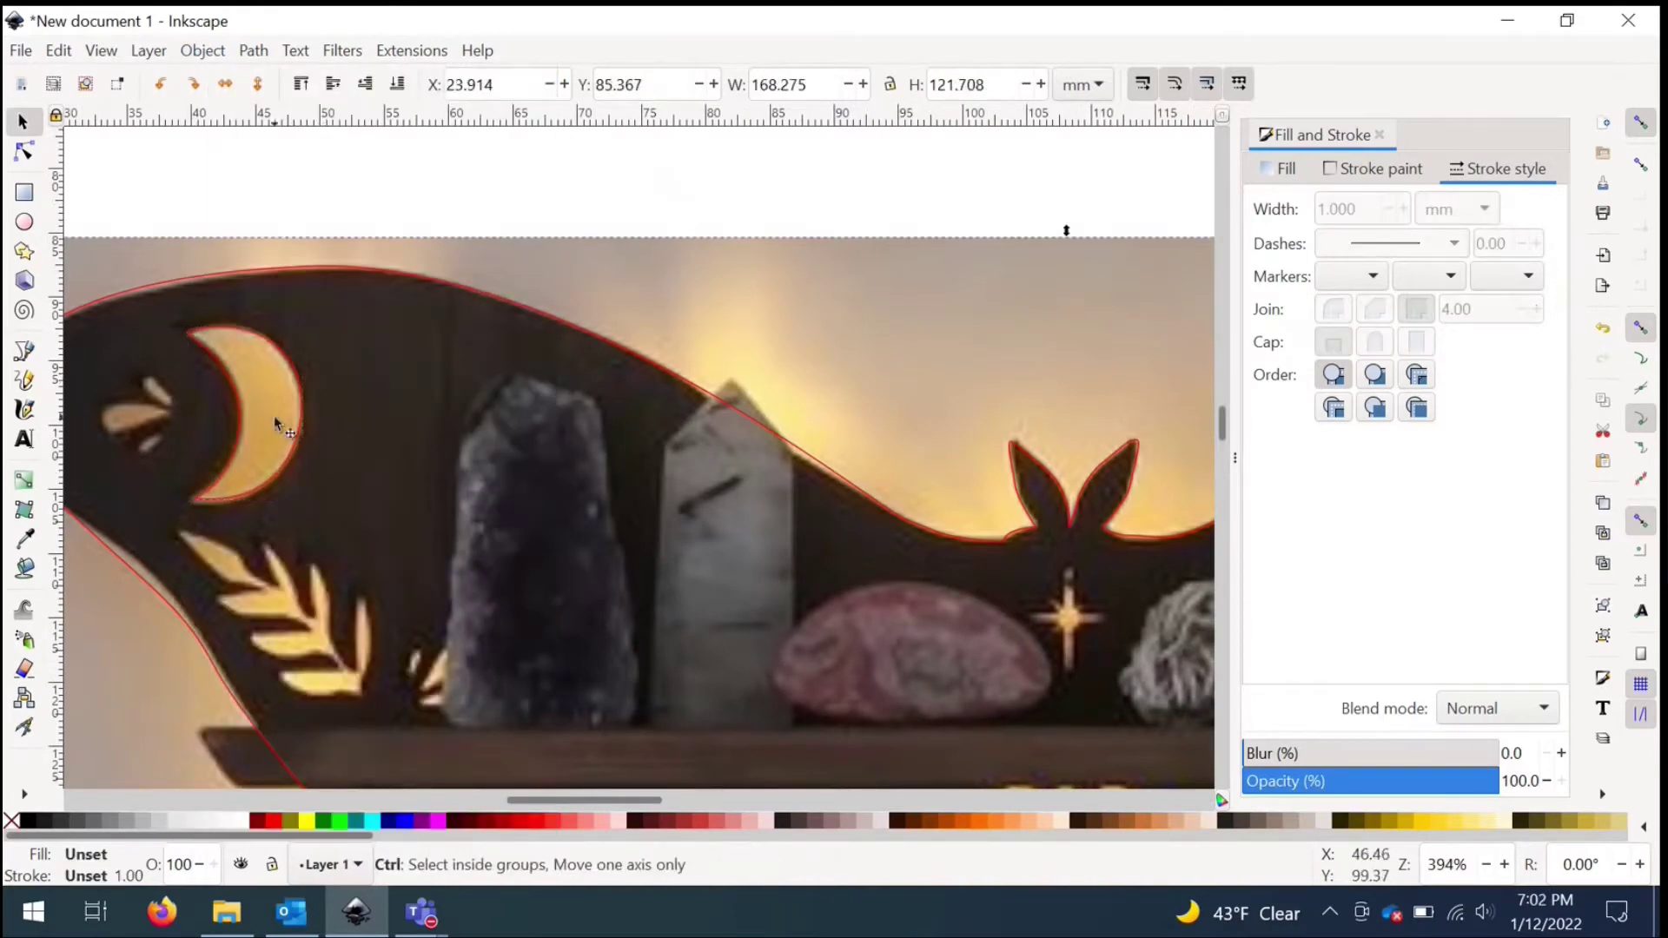
# Step: Reshape the outline at the notch between the right upper and lower wings so its point and adjoining curves follow the photo
pyautogui.scroll(-2, 599, 439)
pyautogui.scroll(3, 1016, 764)
pyautogui.scroll(2, 1016, 764)
pyautogui.click(619, 233)
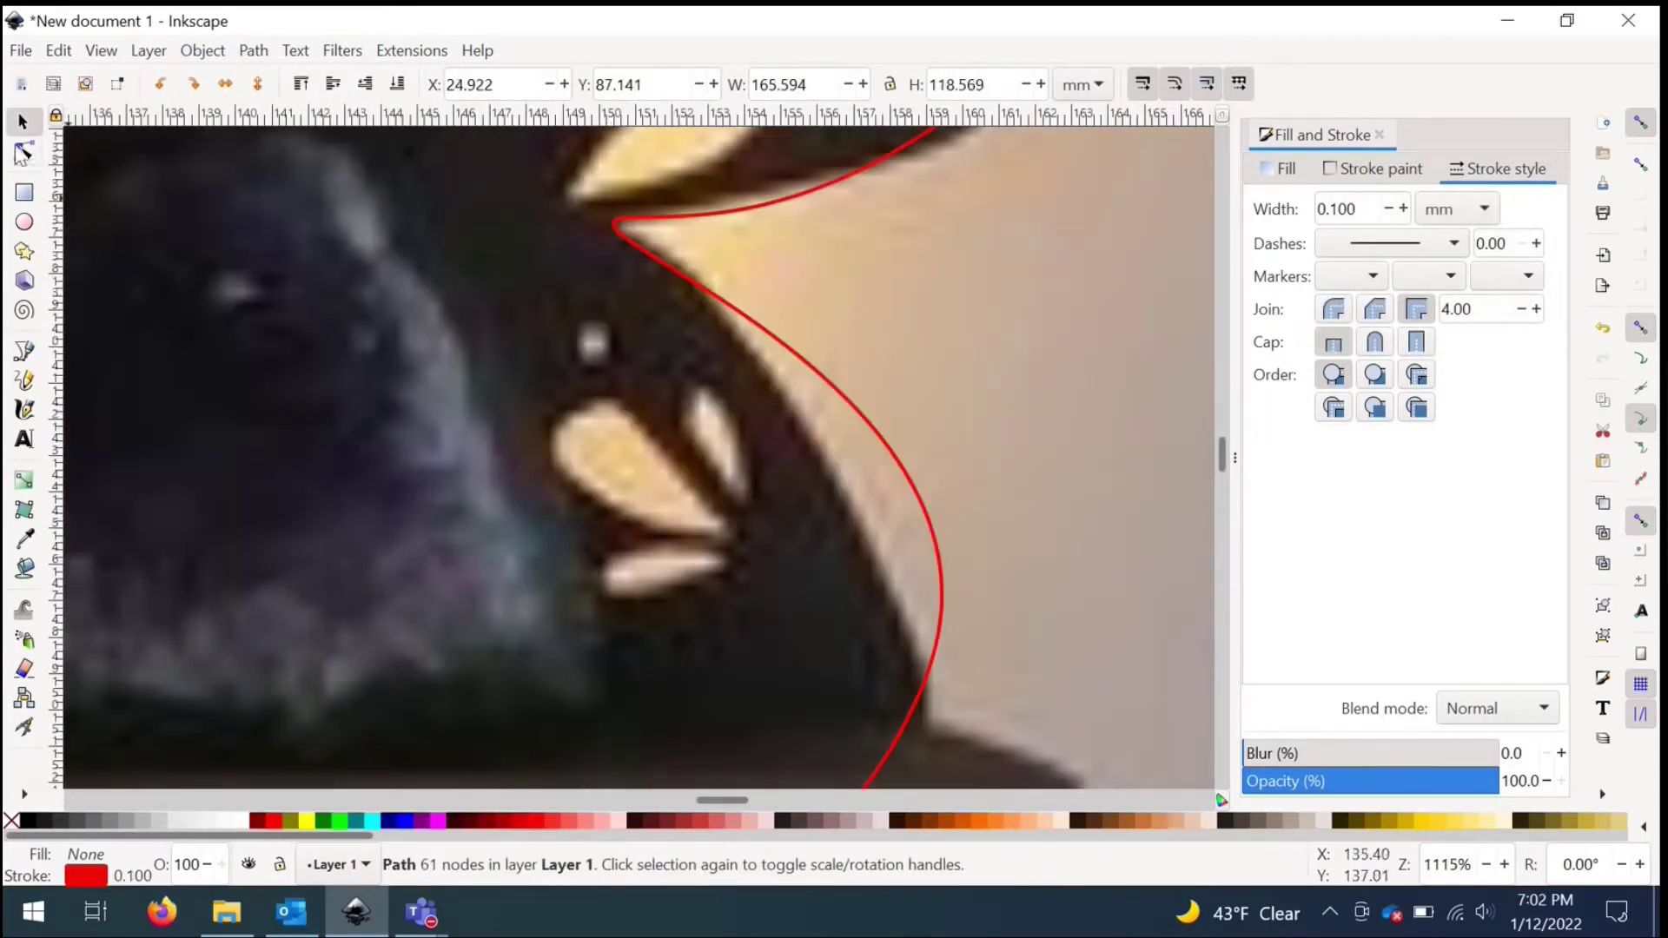
pyautogui.click(24, 152)
pyautogui.moveTo(633, 218)
pyautogui.mouseDown()
pyautogui.moveTo(666, 223)
pyautogui.moveTo(643, 216)
pyautogui.mouseUp()
pyautogui.moveTo(765, 215); pyautogui.dragTo(703, 221)
pyautogui.moveTo(1039, 382); pyautogui.dragTo(976, 516)
pyautogui.moveTo(679, 299); pyautogui.dragTo(702, 292)
pyautogui.click(653, 219)
pyautogui.moveTo(643, 216); pyautogui.dragTo(898, 156)
pyautogui.click(653, 227)
pyautogui.moveTo(995, 532); pyautogui.dragTo(912, 533)
pyautogui.press('Escape')
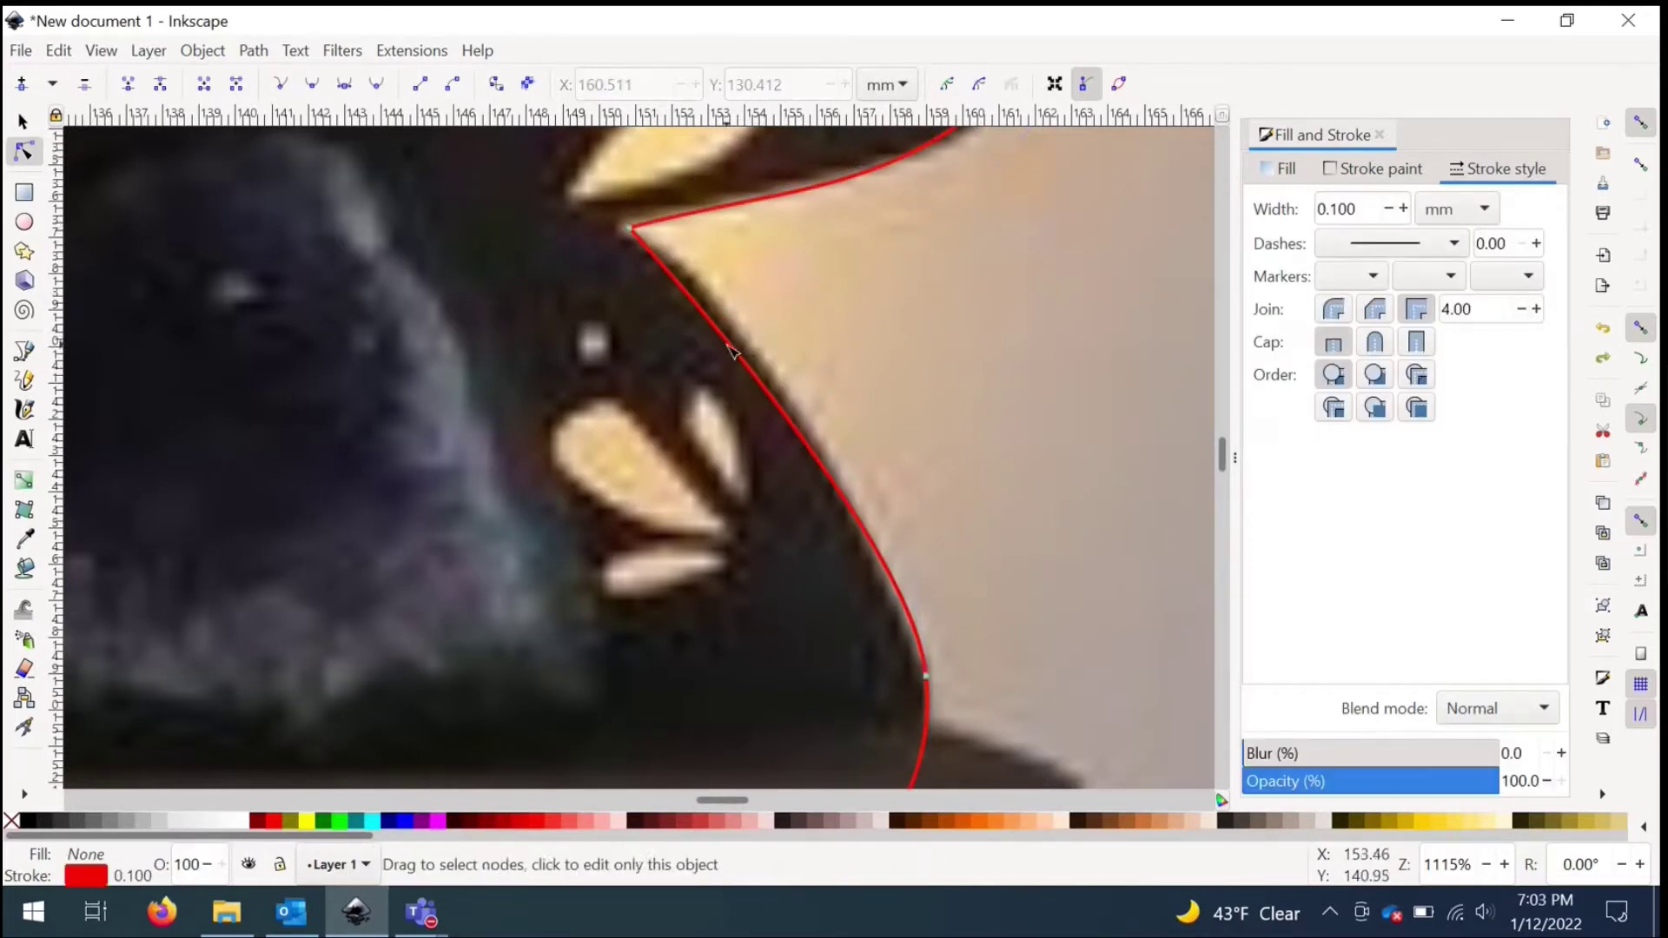
# Step: Adjust the curve handles on the right lower wing's outer edge down to the shelf end, undoing the last unwanted change
pyautogui.click(732, 351)
pyautogui.moveTo(912, 532); pyautogui.dragTo(901, 447)
pyautogui.moveTo(926, 675); pyautogui.dragTo(935, 764)
pyautogui.hotkey('ctrl', 'z')
pyautogui.scroll(-2, 936, 765)
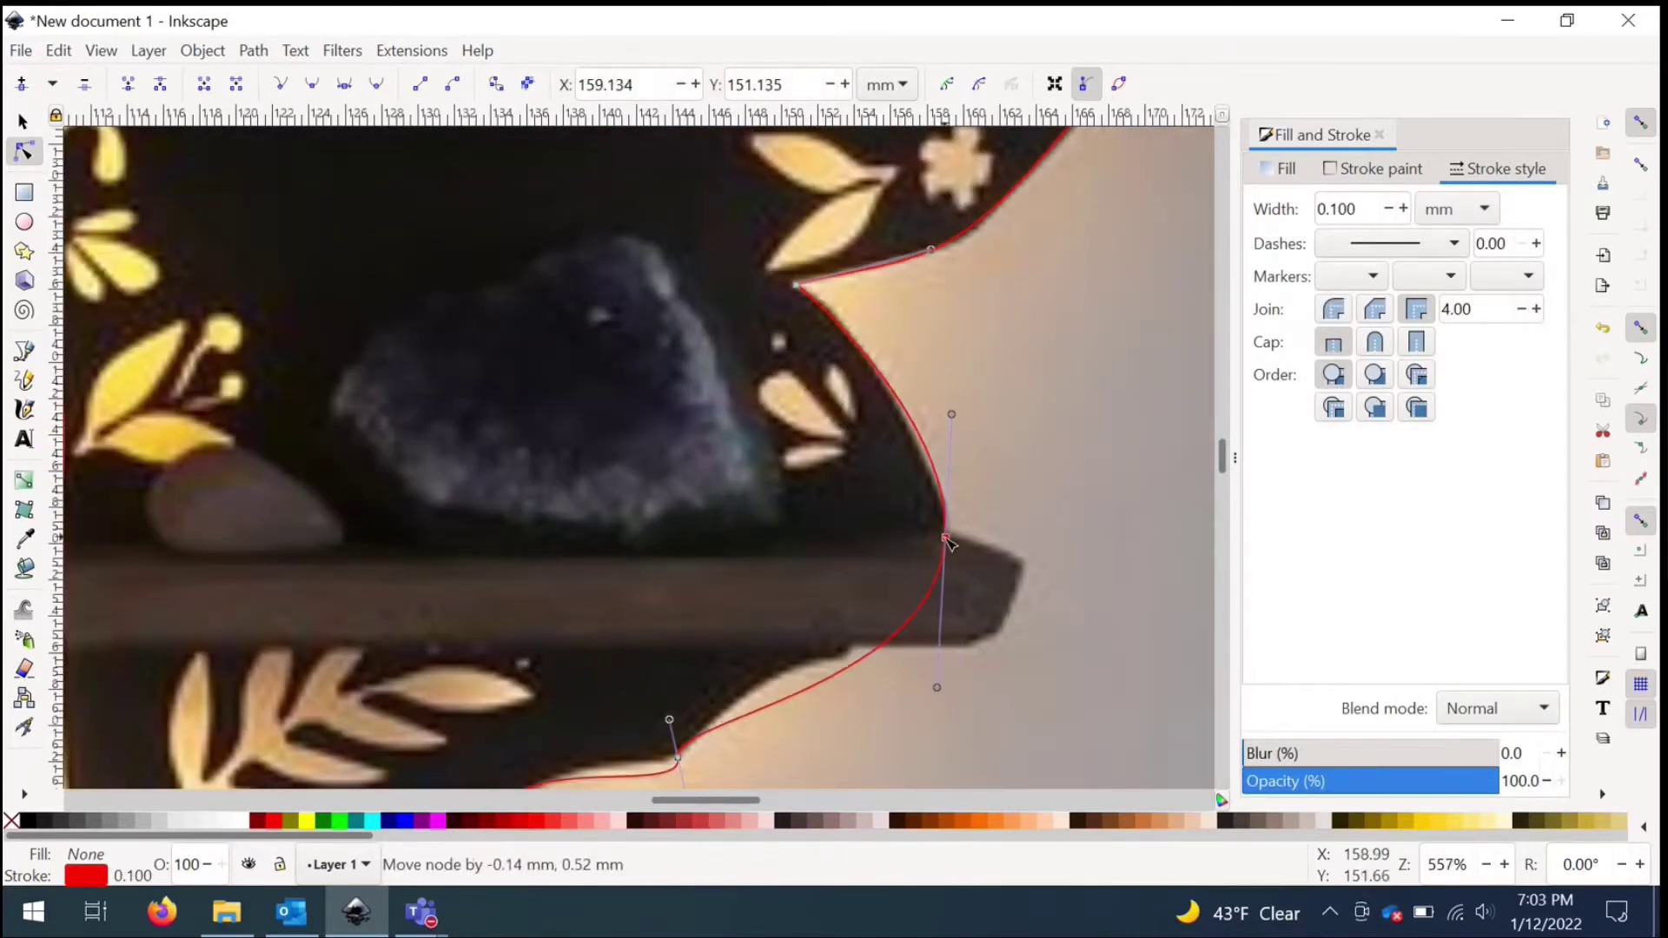
# Step: Insert a node on the outline beneath the right end of the lower shelf and bend the adjoining curves to the wing edge
pyautogui.doubleClick(863, 661)
pyautogui.scroll(5, 863, 661)
pyautogui.scroll(-5, 1098, 518)
pyautogui.moveTo(849, 484); pyautogui.dragTo(797, 439)
pyautogui.hotkey('ctrl', 'z')
pyautogui.scroll(-4, 797, 440)
pyautogui.moveTo(610, 569); pyautogui.dragTo(620, 570)
pyautogui.moveTo(732, 495); pyautogui.dragTo(732, 453)
pyautogui.moveTo(603, 531); pyautogui.dragTo(685, 480)
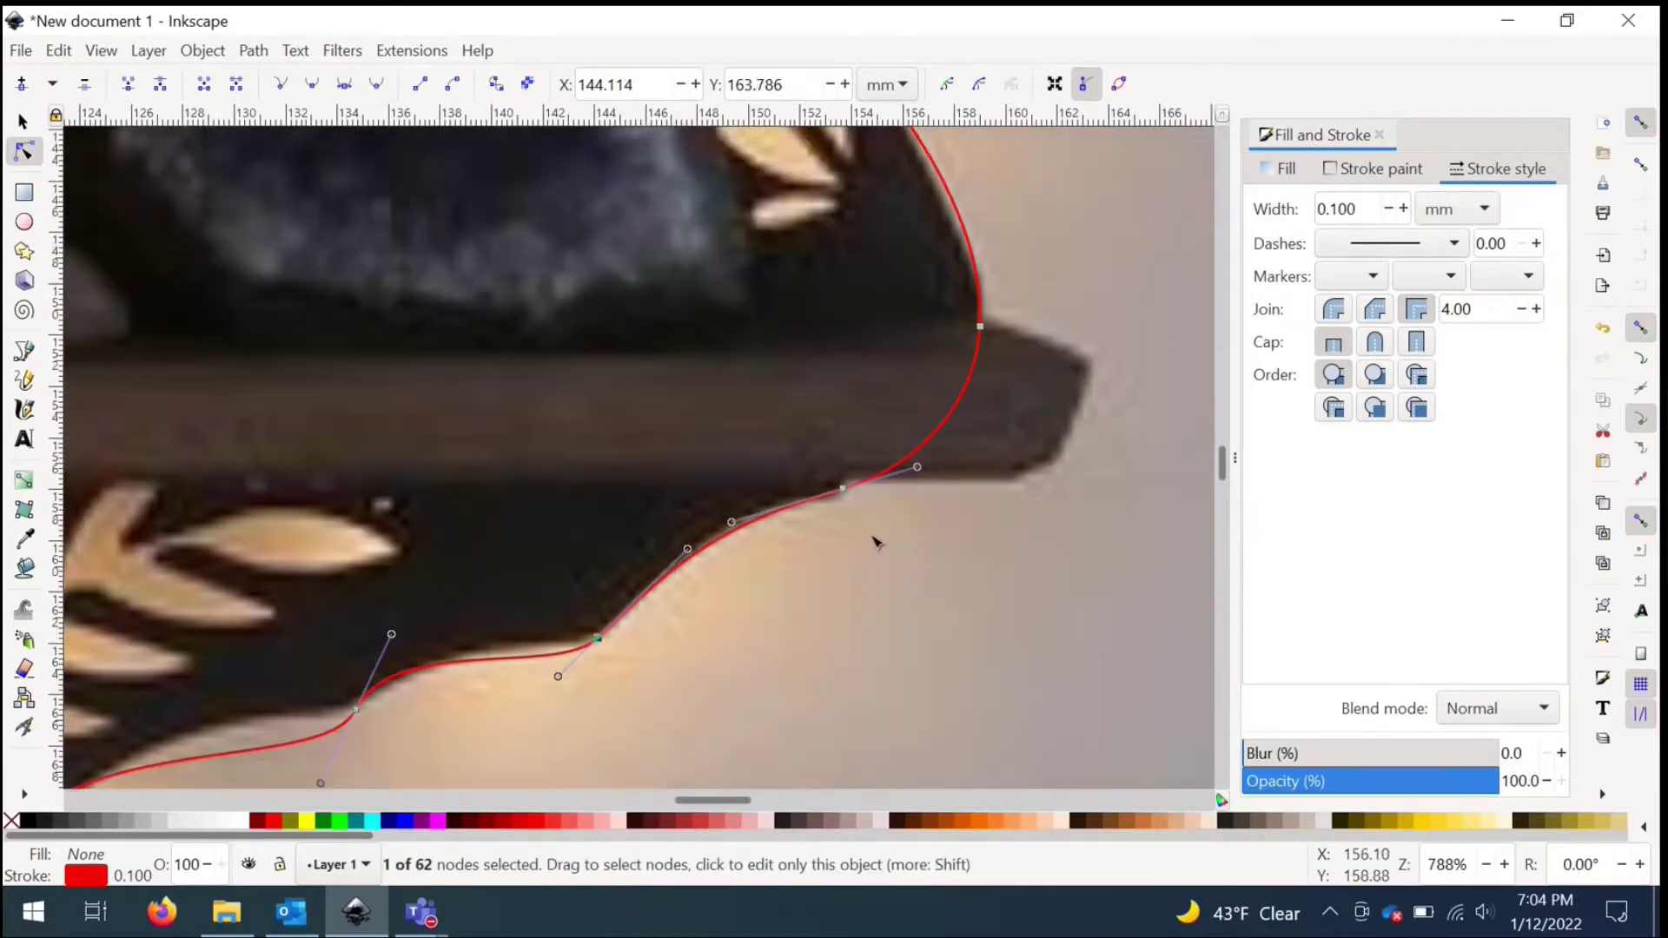
# Step: Refine the nodes and handles along the right lower wing's scalloped underside to form crisp points between the curves
pyautogui.scroll(2, 879, 540)
pyautogui.scroll(1, 688, 596)
pyautogui.moveTo(805, 493); pyautogui.dragTo(760, 532)
pyautogui.scroll(-2, 760, 533)
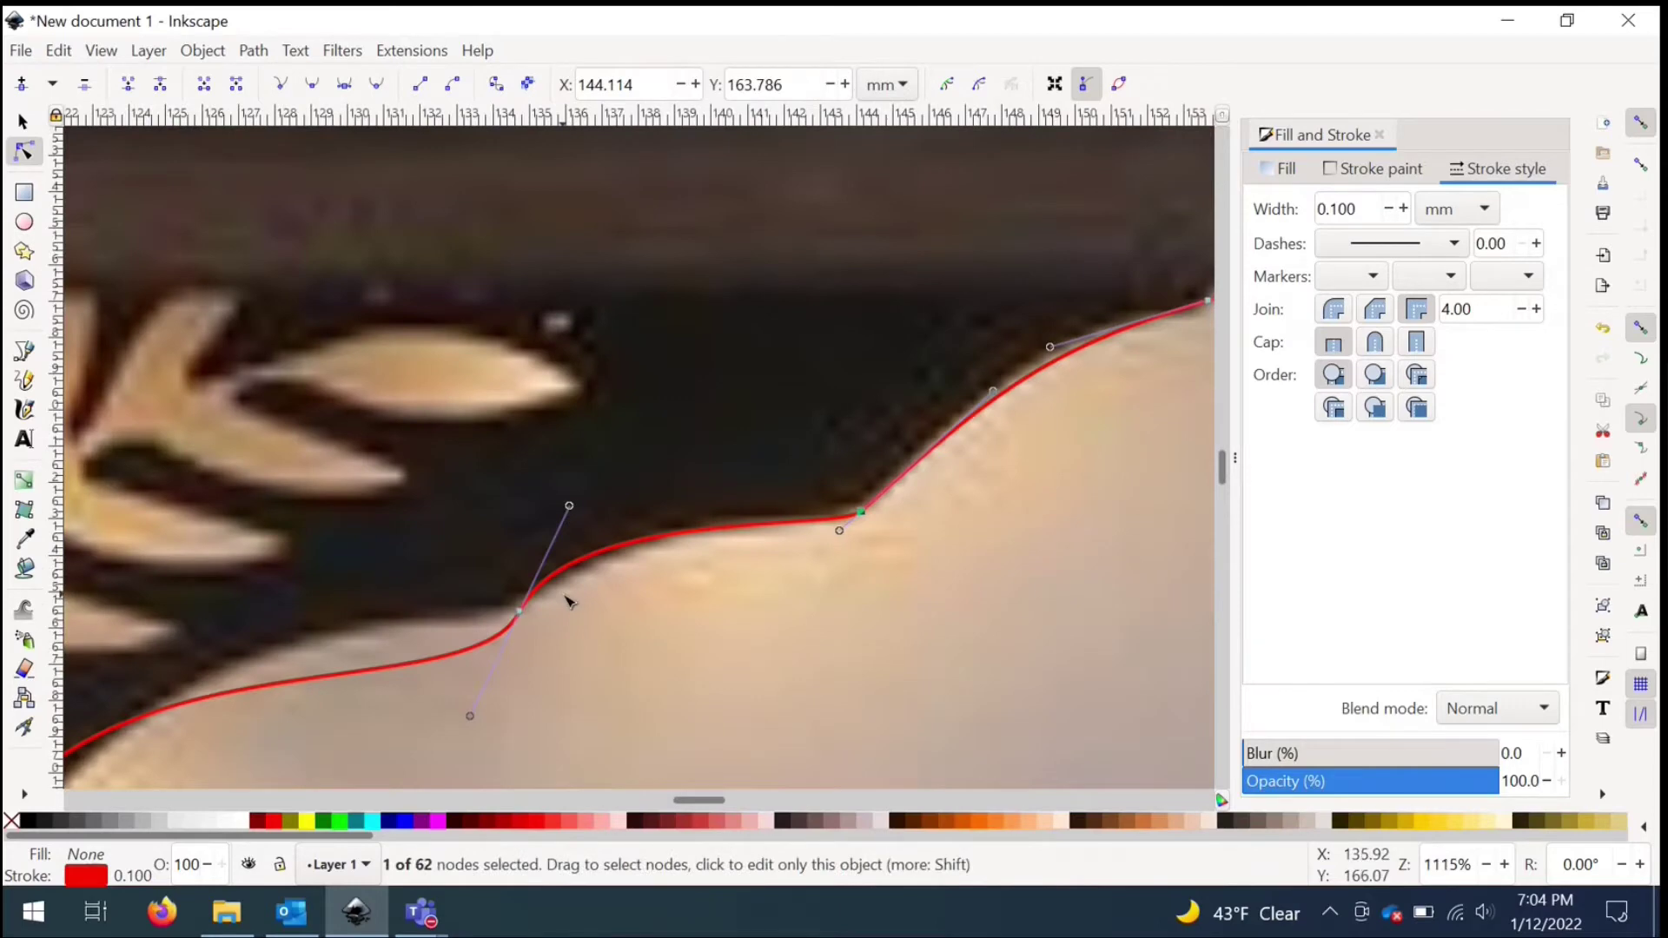
pyautogui.moveTo(569, 507); pyautogui.dragTo(665, 496)
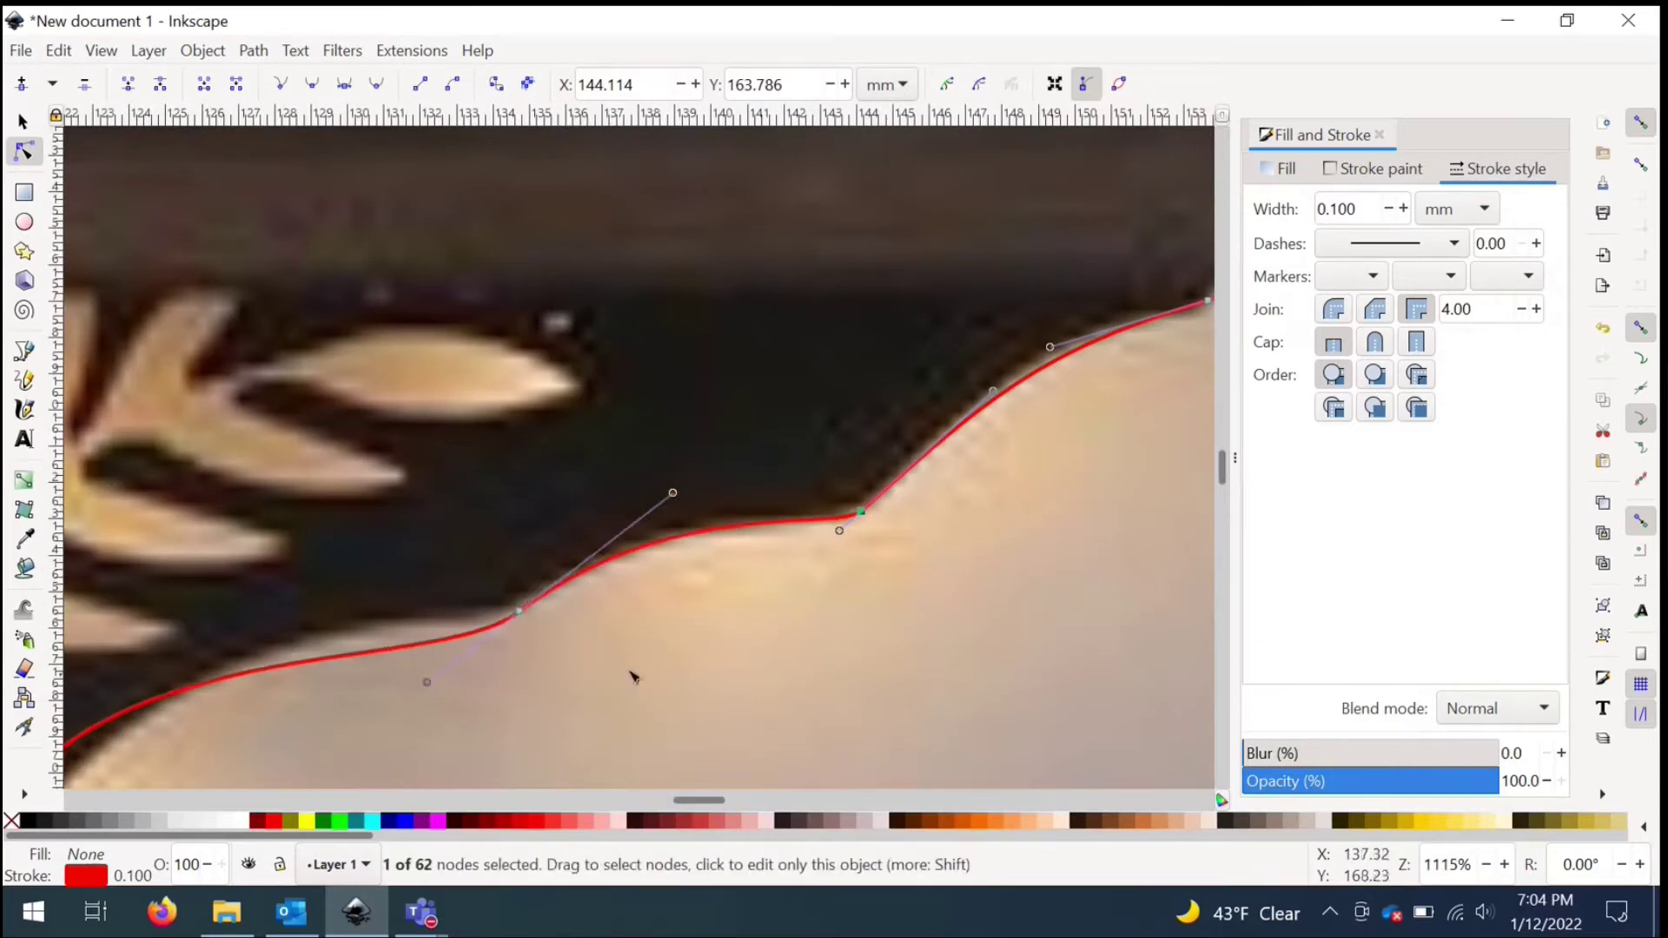
pyautogui.scroll(-1, 625, 674)
pyautogui.scroll(3, 526, 670)
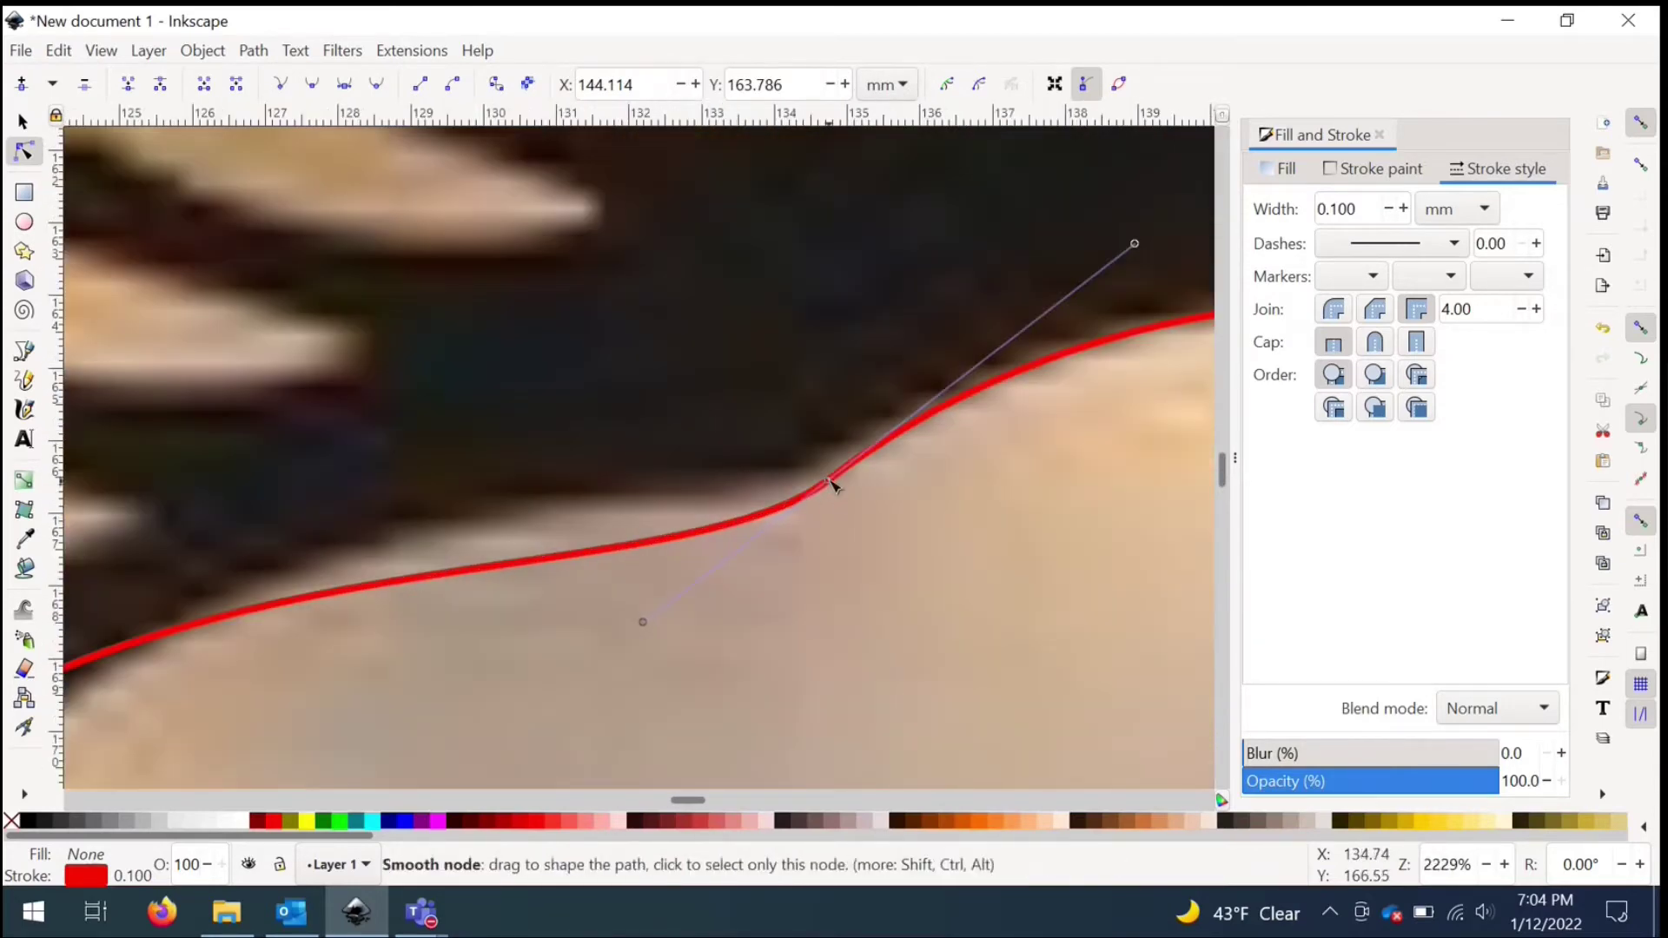
pyautogui.moveTo(624, 634); pyautogui.dragTo(782, 514)
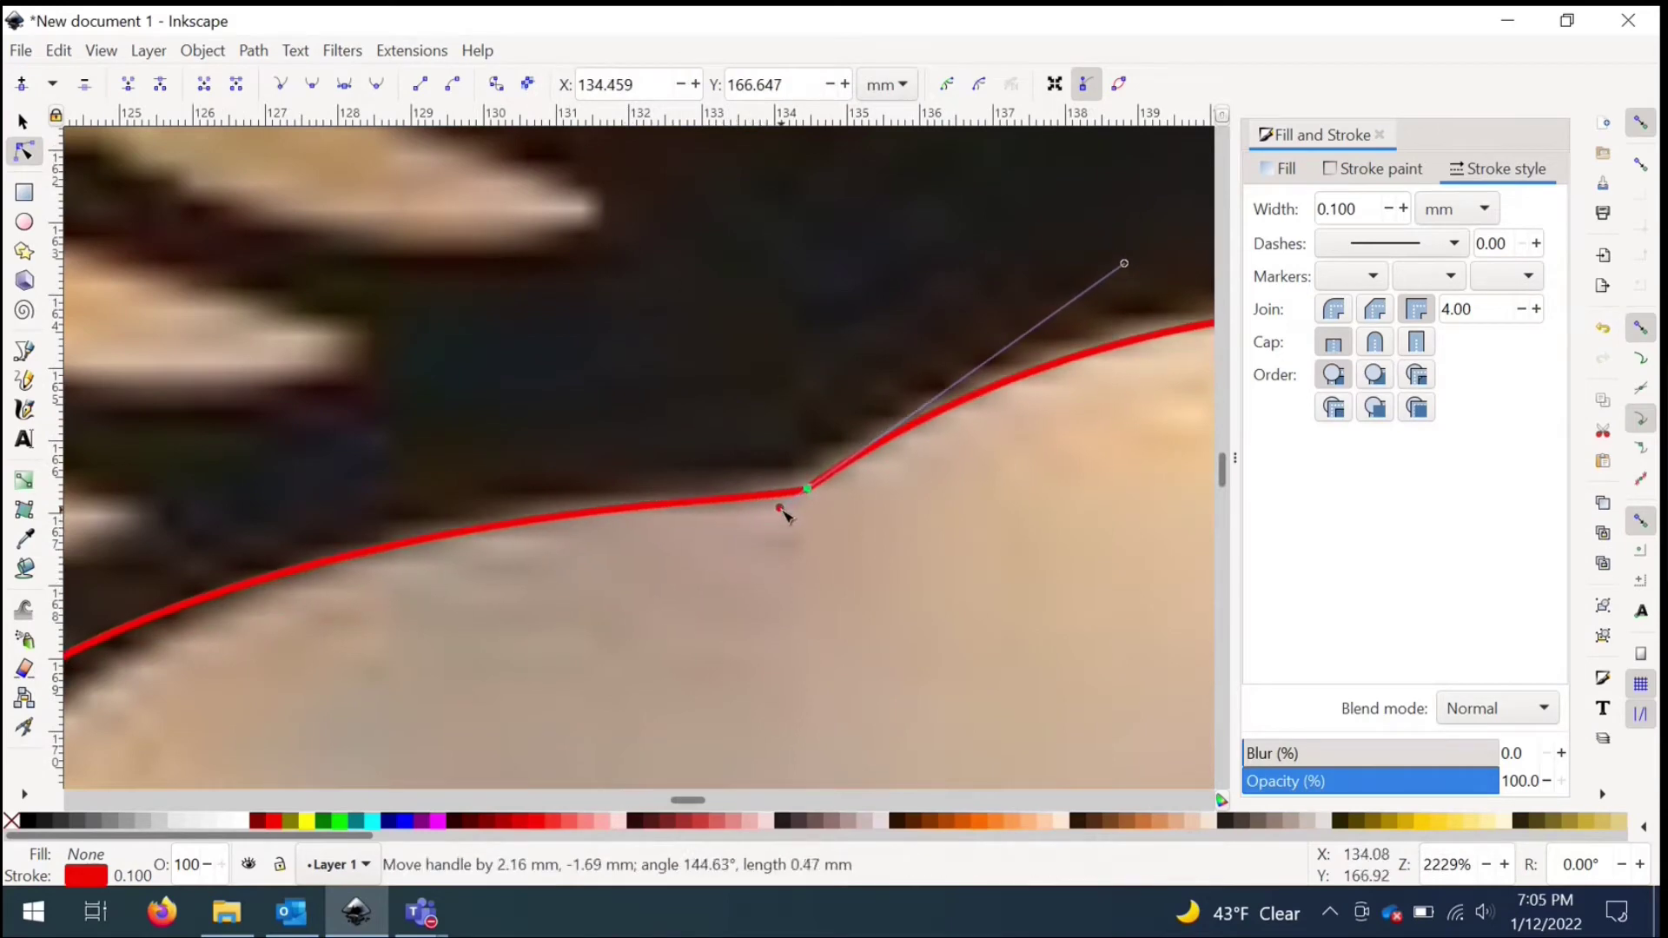
# Step: Fit the outline's curve from the right lower wing's last scallop into the tail beside the flower cut-out
pyautogui.scroll(-2, 1009, 547)
pyautogui.scroll(1, 572, 415)
pyautogui.moveTo(571, 416); pyautogui.dragTo(812, 399)
pyautogui.press('`')
pyautogui.press('`')
pyautogui.press('`')
pyautogui.moveTo(1006, 231); pyautogui.dragTo(1019, 219)
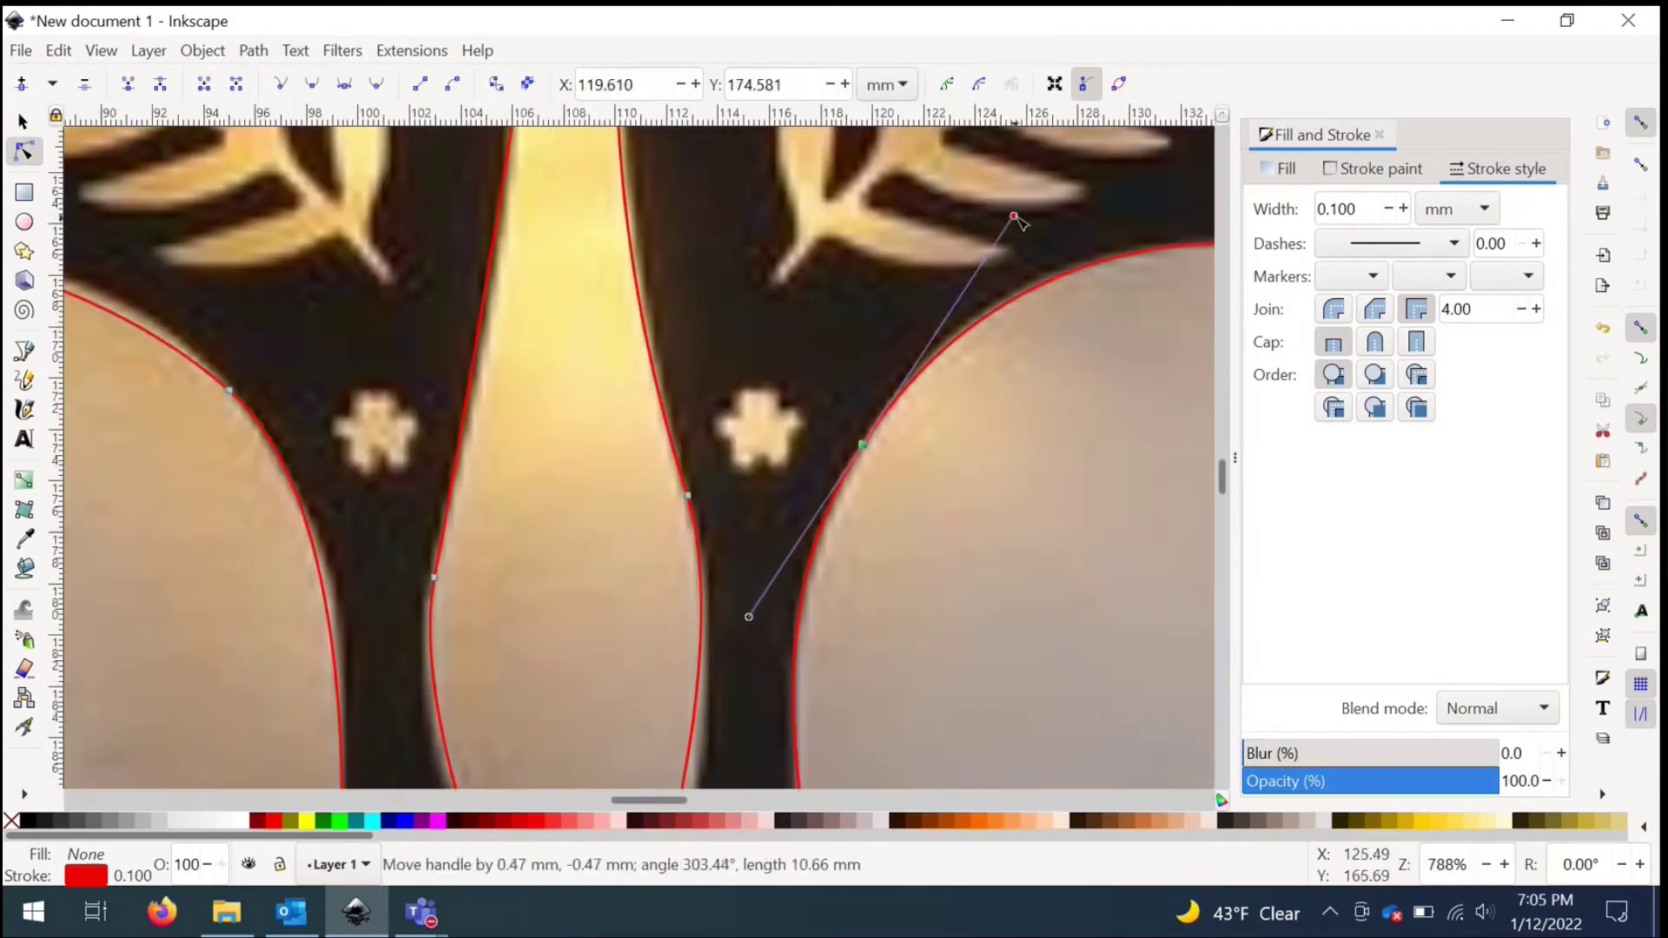
# Step: Adjust the right tail's outer edge and lower tip so the outline follows the dark shape
pyautogui.scroll(2, 860, 447)
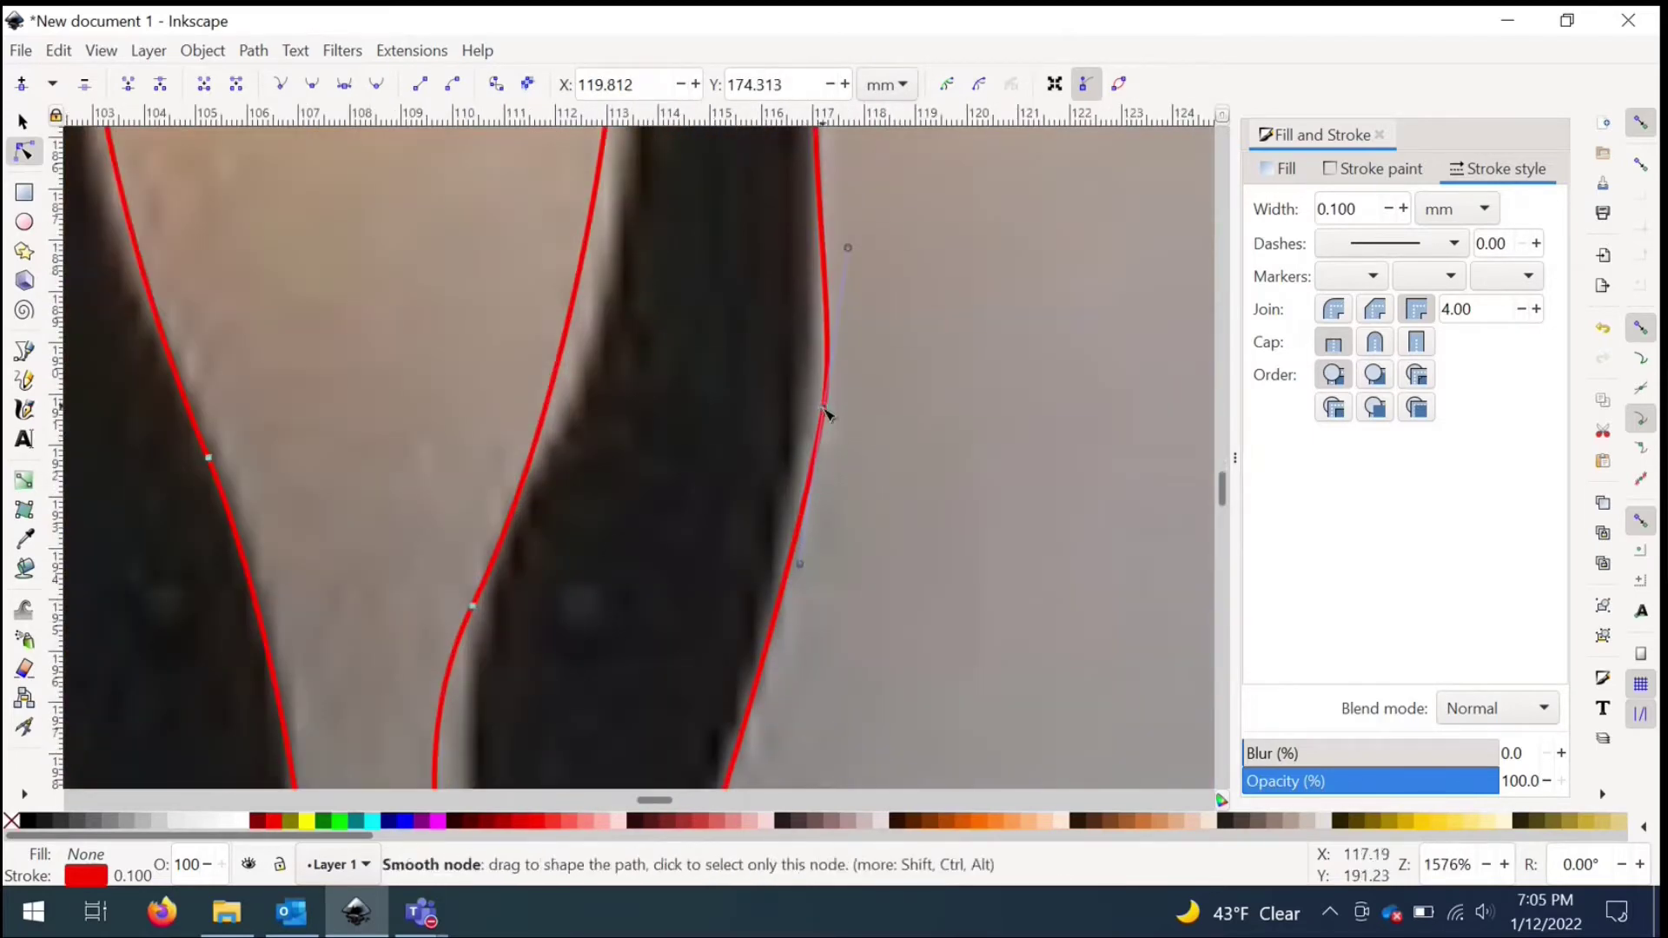
pyautogui.press('`')
pyautogui.press('`')
pyautogui.press('`')
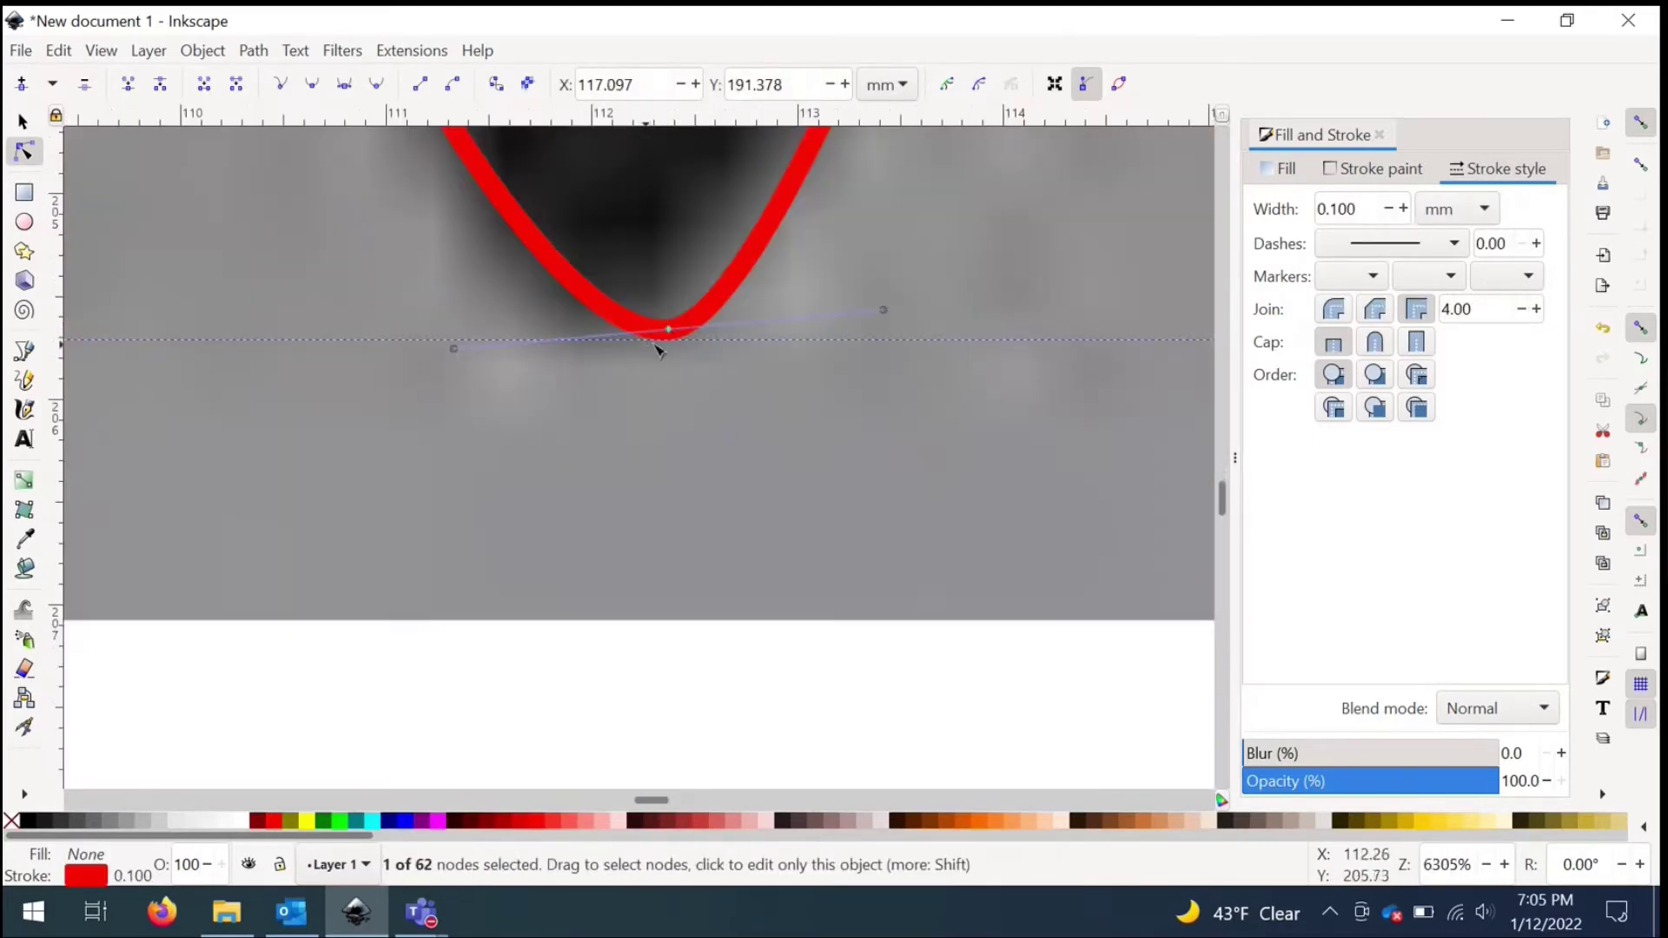
pyautogui.press('`')
pyautogui.moveTo(576, 323)
pyautogui.mouseDown()
pyautogui.moveTo(559, 347)
pyautogui.moveTo(576, 341)
pyautogui.mouseUp()
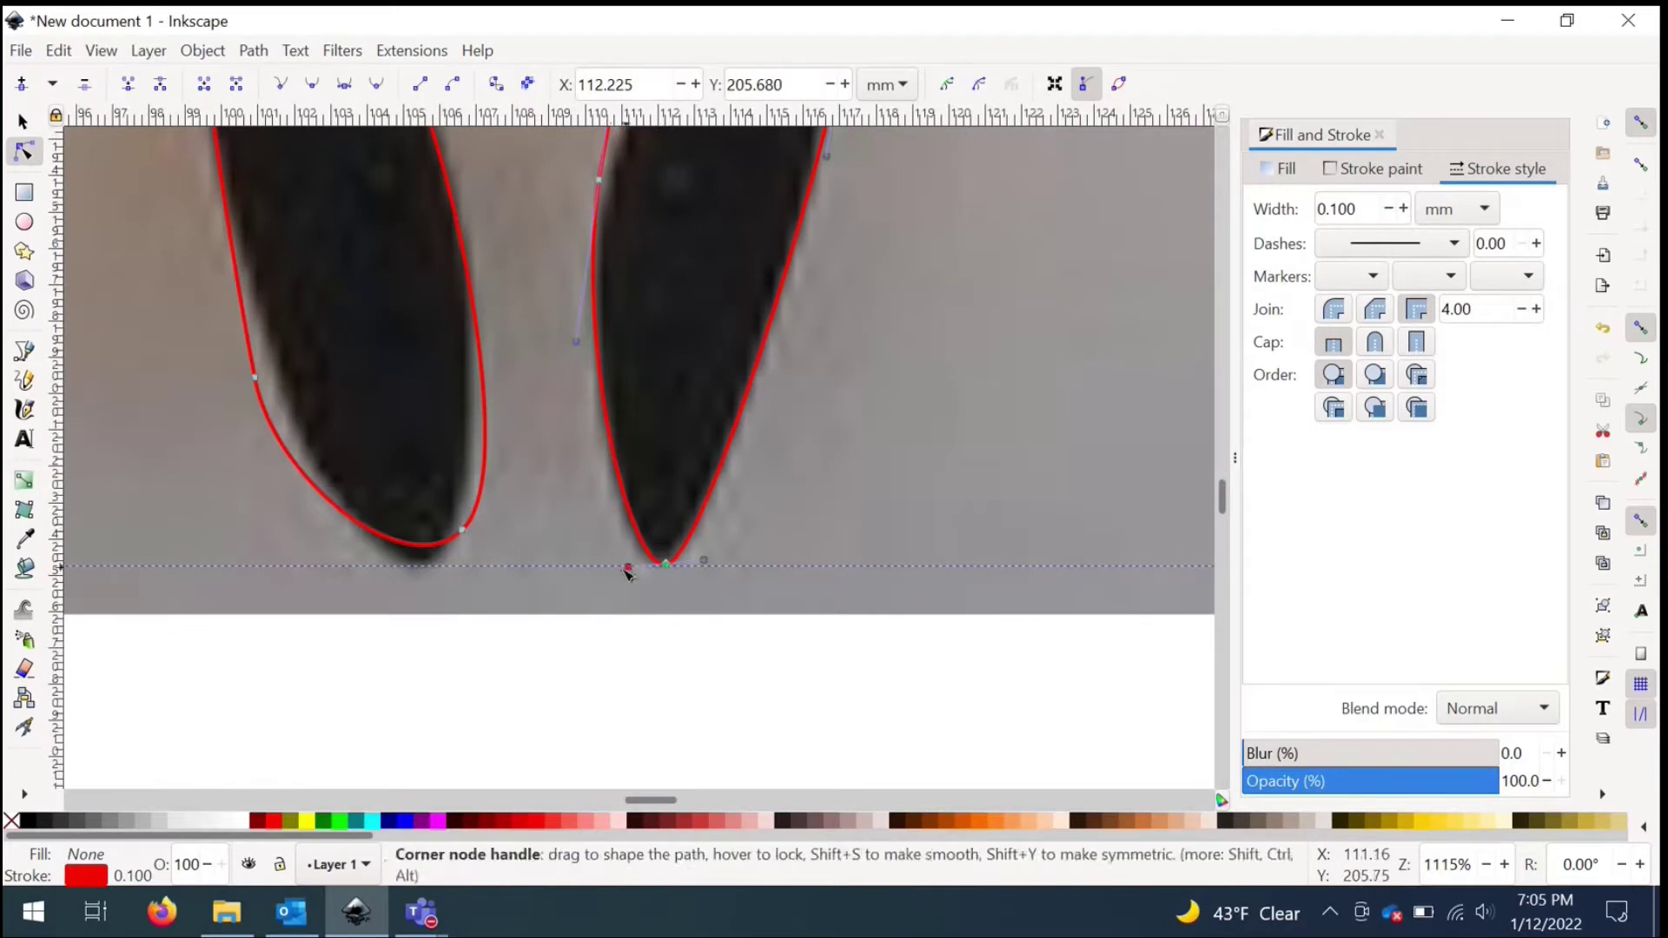
# Step: Move the nodes and handles at the right tail's bend to match its inner and outer edges
pyautogui.scroll(10, 682, 487)
pyautogui.moveTo(584, 748); pyautogui.dragTo(571, 704)
pyautogui.moveTo(647, 390); pyautogui.dragTo(650, 474)
pyautogui.moveTo(695, 321); pyautogui.dragTo(697, 409)
pyautogui.moveTo(648, 470); pyautogui.dragTo(659, 467)
pyautogui.moveTo(831, 589); pyautogui.dragTo(822, 591)
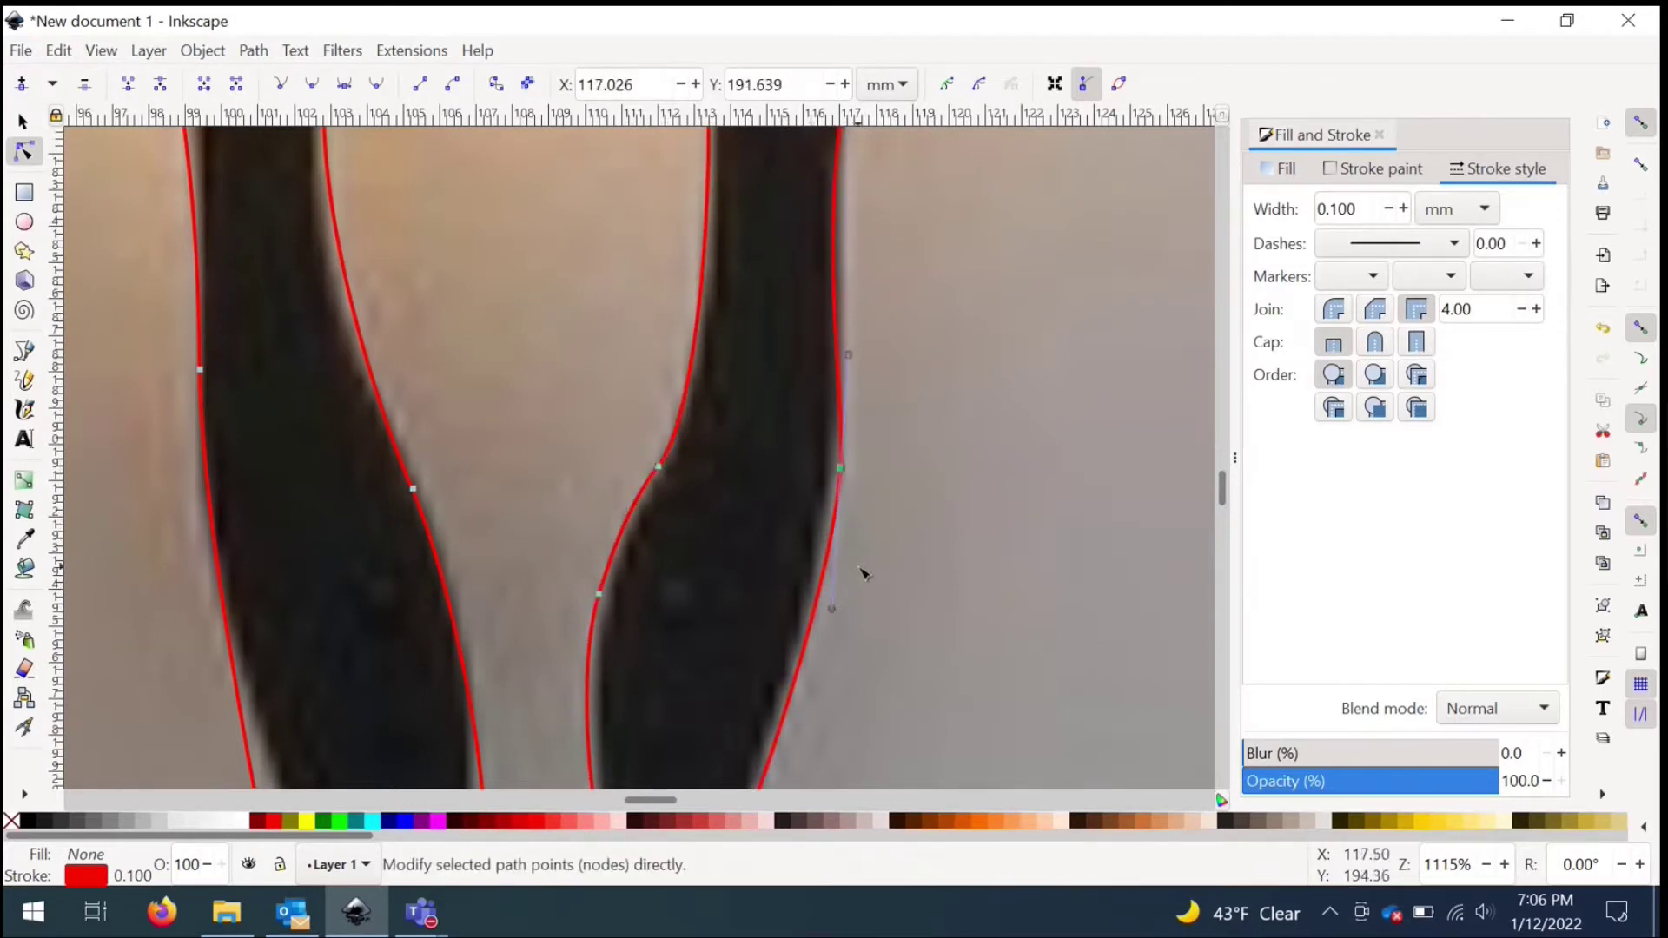
# Step: Refine the right tail's inner edge upward along the right side of the central gap
pyautogui.scroll(-4, 864, 574)
pyautogui.scroll(6, 675, 454)
pyautogui.moveTo(675, 324); pyautogui.dragTo(679, 341)
pyautogui.scroll(-3, 678, 529)
pyautogui.moveTo(678, 529); pyautogui.dragTo(683, 573)
pyautogui.scroll(-2, 692, 487)
pyautogui.scroll(4, 695, 494)
pyautogui.scroll(-4, 693, 494)
pyautogui.scroll(4, 686, 348)
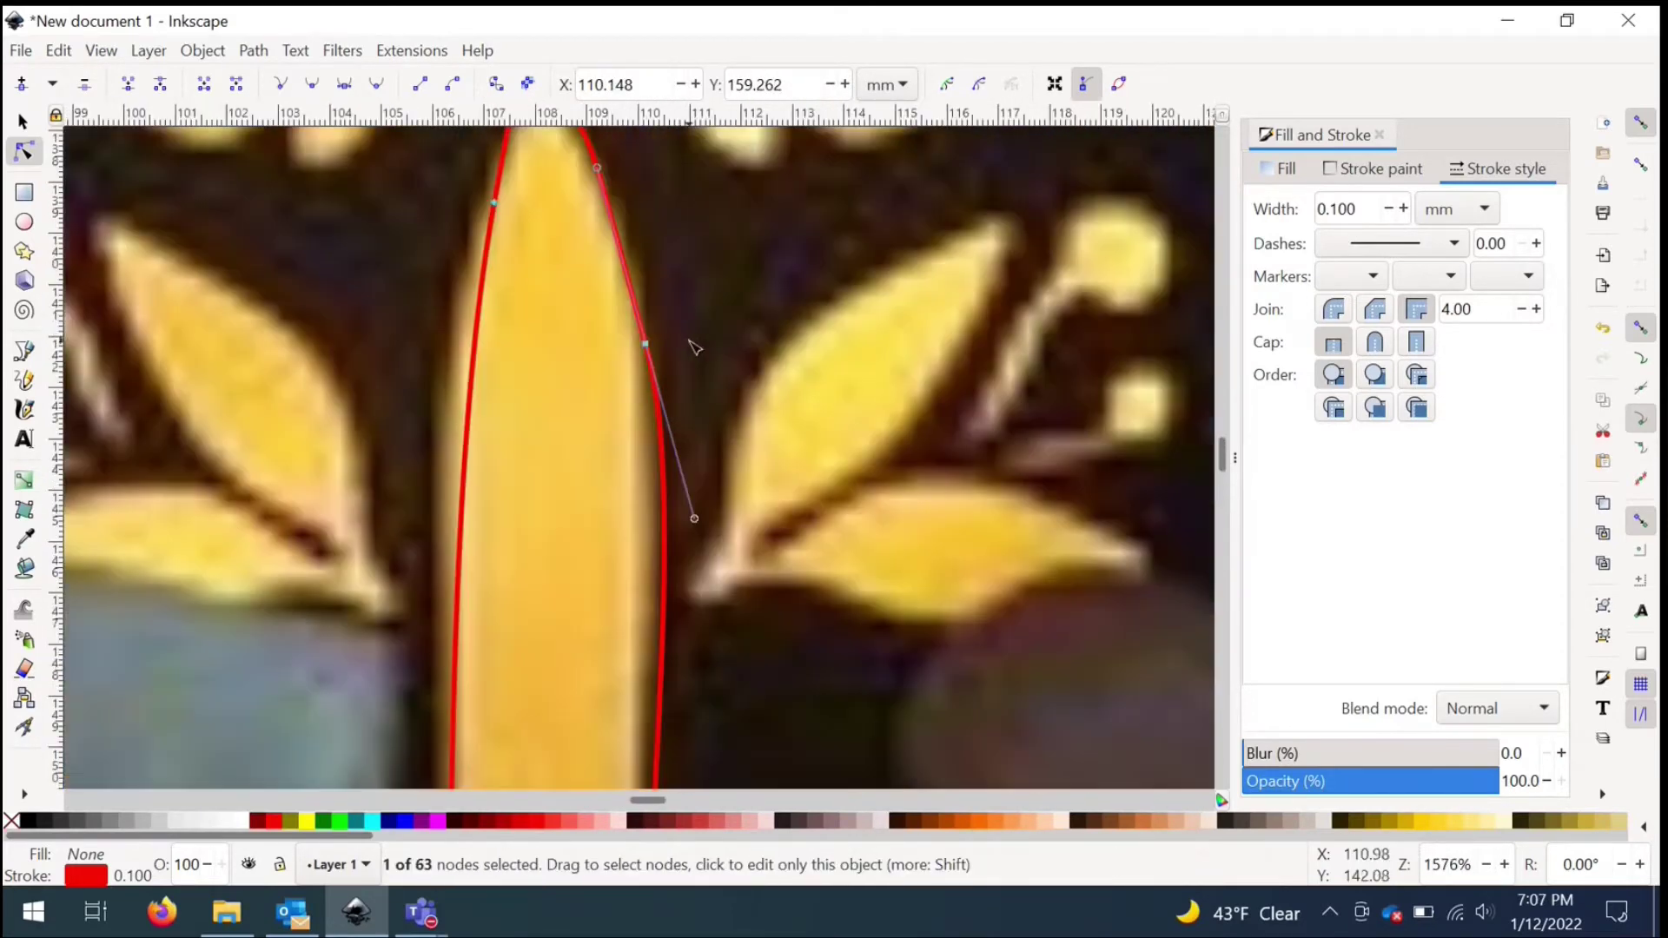
# Step: Remove the surplus node near the top of the central gap and reshape the gap's upper right curve
pyautogui.moveTo(681, 460); pyautogui.dragTo(668, 469)
pyautogui.click(592, 232)
pyautogui.click(588, 229)
pyautogui.press('Delete')
pyautogui.moveTo(573, 220)
pyautogui.mouseDown()
pyautogui.moveTo(640, 373)
pyautogui.moveTo(579, 241)
pyautogui.mouseUp()
pyautogui.scroll(-2, 585, 420)
pyautogui.scroll(3, 533, 435)
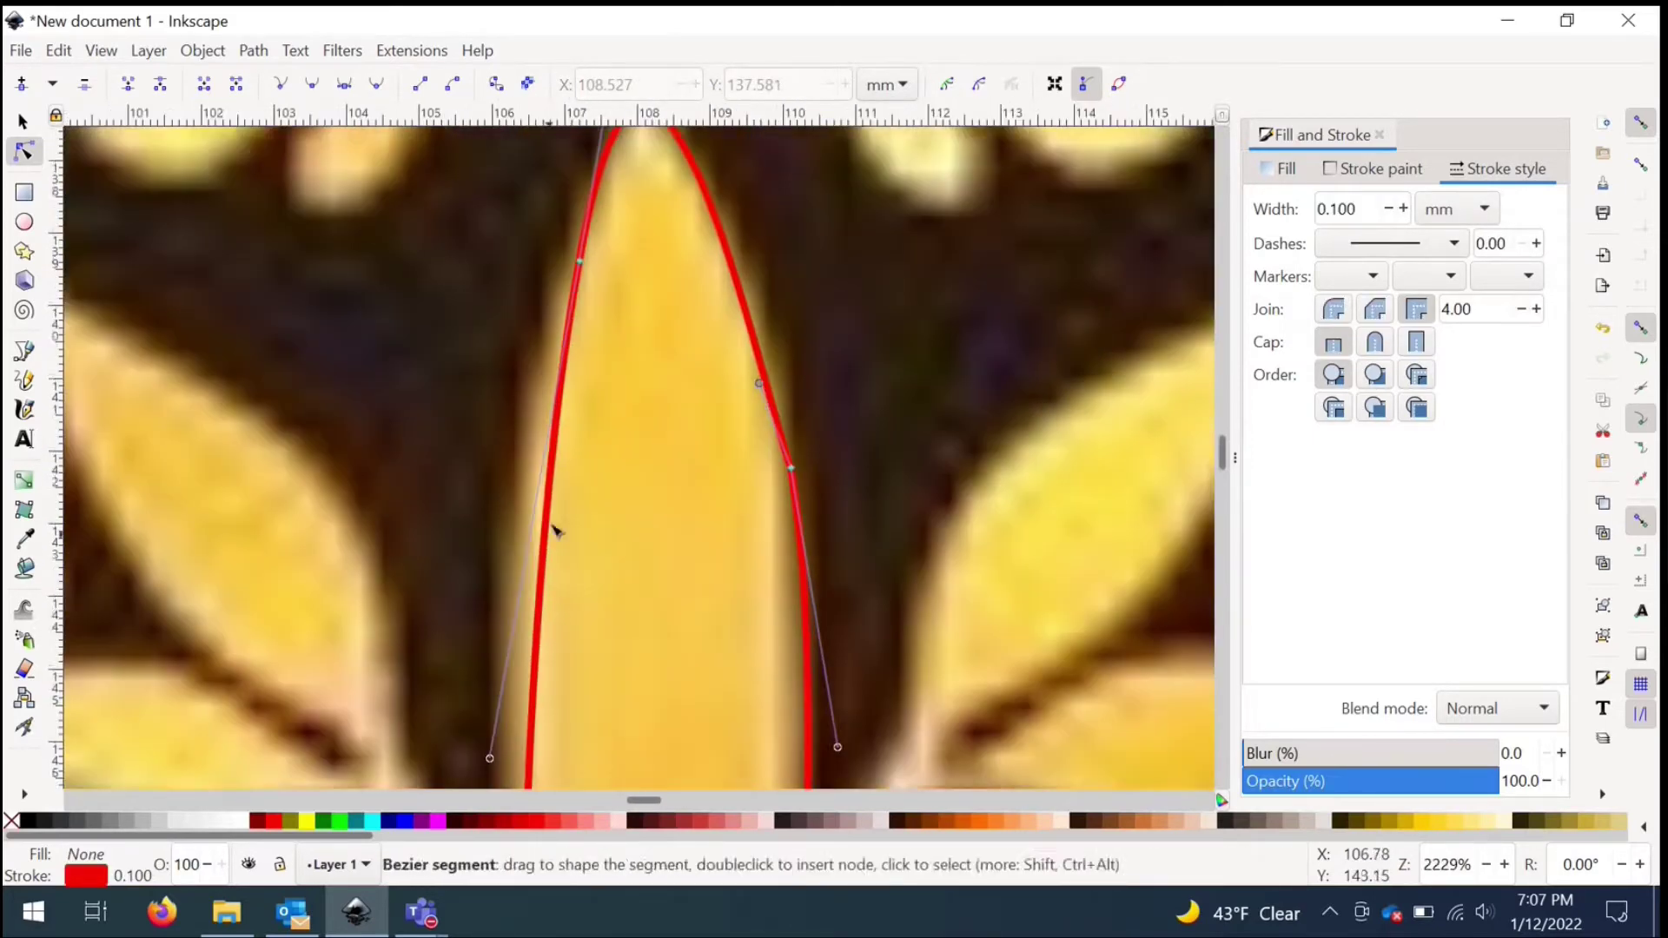
# Step: Reposition the nodes and handles on the central gap's left side to follow its tapered upper edge
pyautogui.scroll(-2, 545, 504)
pyautogui.moveTo(518, 622); pyautogui.dragTo(498, 693)
pyautogui.moveTo(564, 377); pyautogui.dragTo(551, 424)
pyautogui.moveTo(587, 217); pyautogui.dragTo(604, 162)
pyautogui.click(710, 452)
pyautogui.click(606, 487)
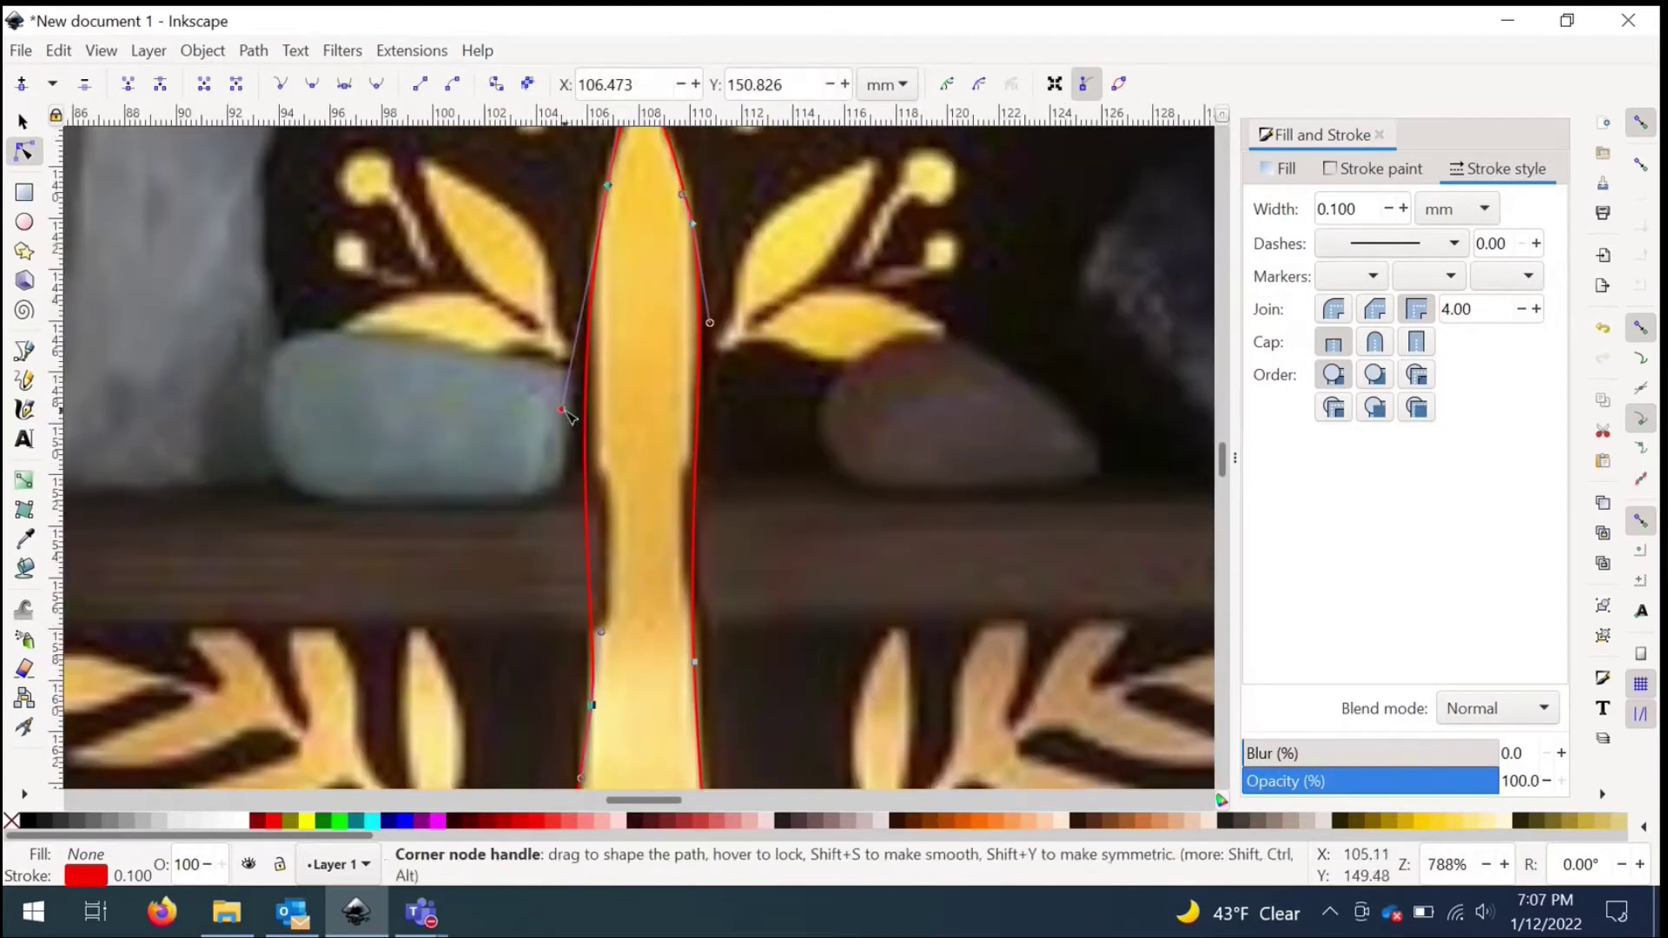
# Step: Adjust the node on the left tail's inner edge below the flower cut-out to match the tail's narrowing
pyautogui.scroll(-4, 655, 398)
pyautogui.scroll(5, 640, 359)
pyautogui.scroll(-2, 641, 359)
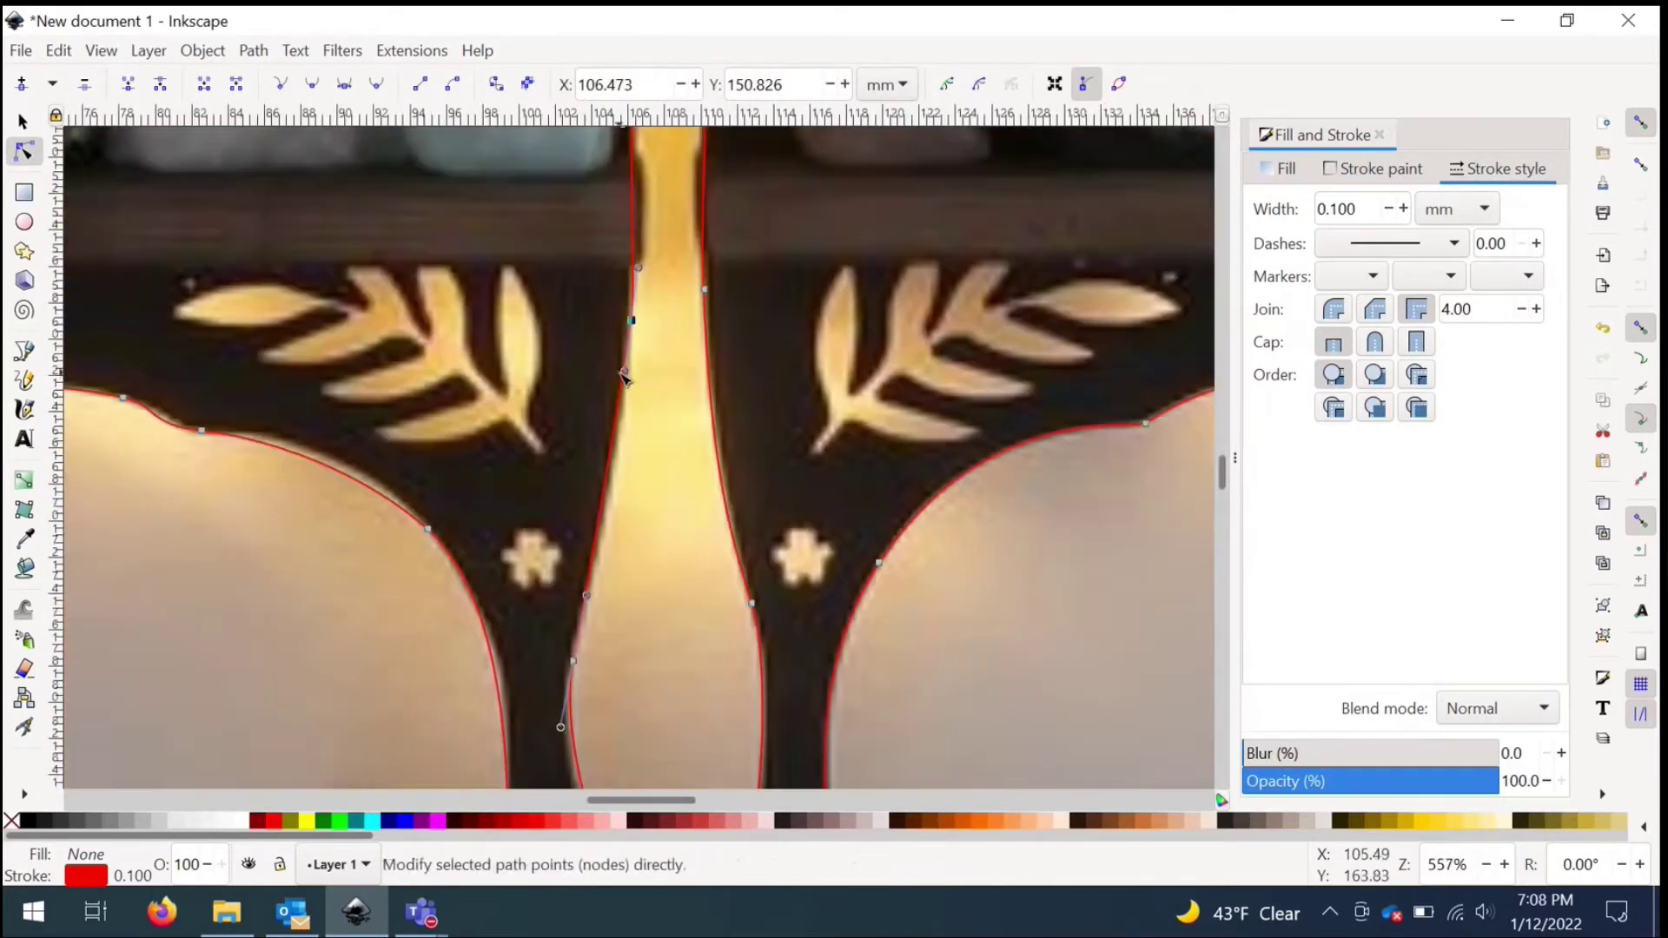
pyautogui.scroll(2, 640, 377)
pyautogui.scroll(-6, 644, 387)
pyautogui.moveTo(533, 458); pyautogui.dragTo(524, 436)
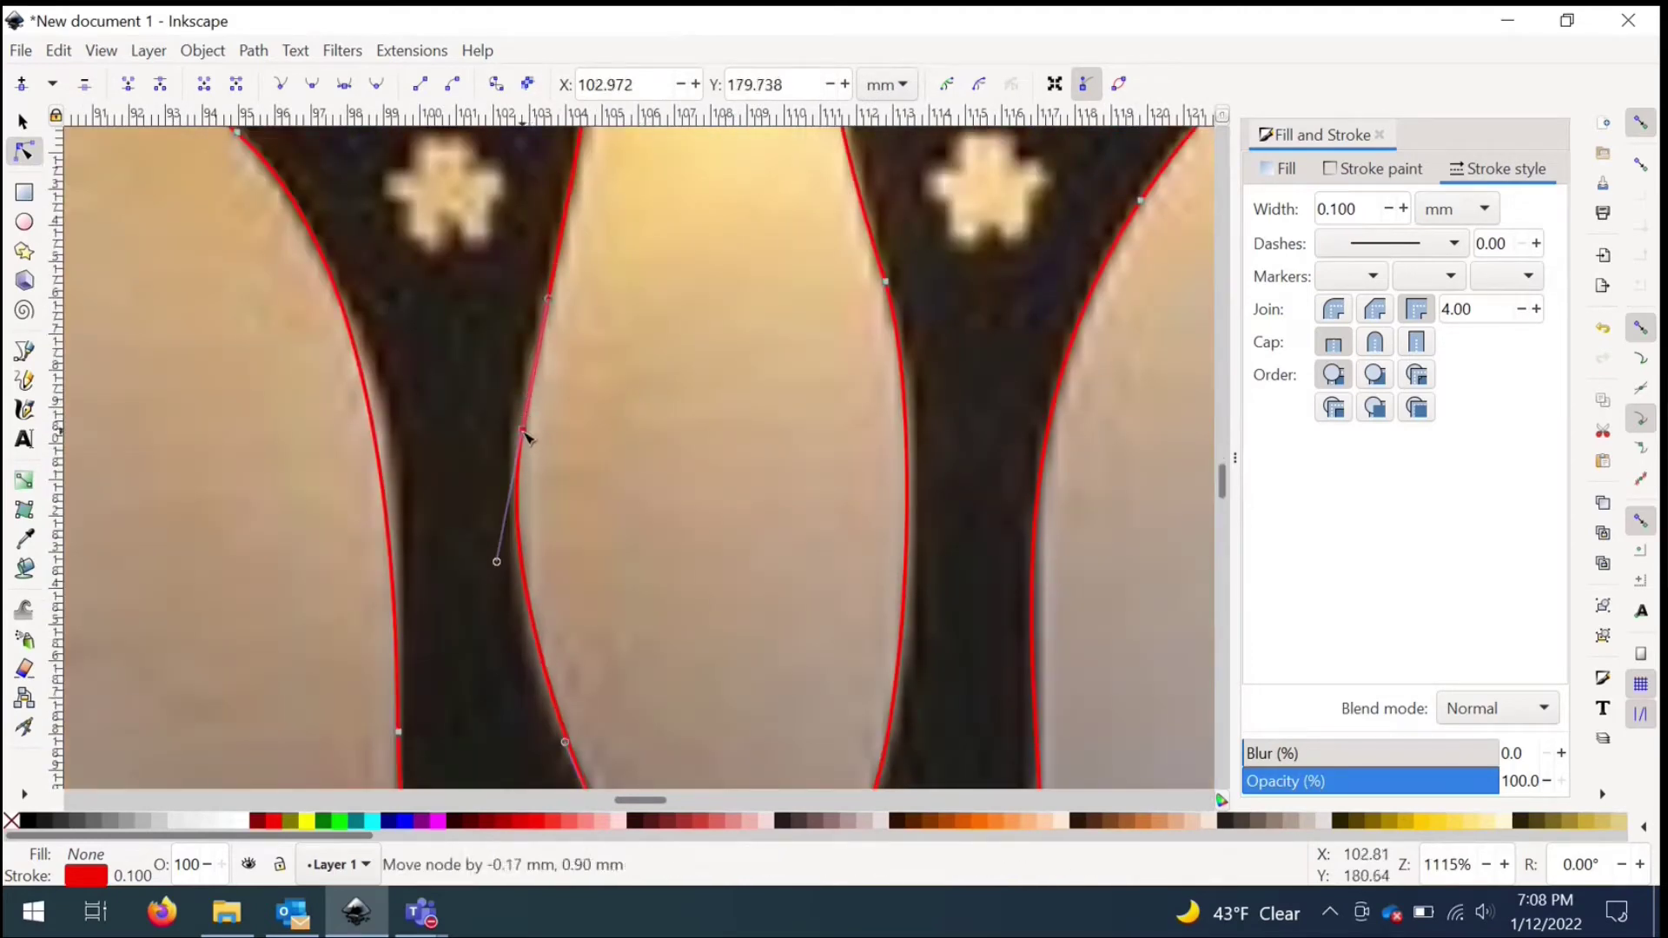
# Step: Reshape the left tail's lower tip and outer curve by moving its nodes and handles onto the dark edge
pyautogui.scroll(-3, 525, 436)
pyautogui.scroll(-5, 608, 417)
pyautogui.moveTo(662, 653); pyautogui.dragTo(640, 679)
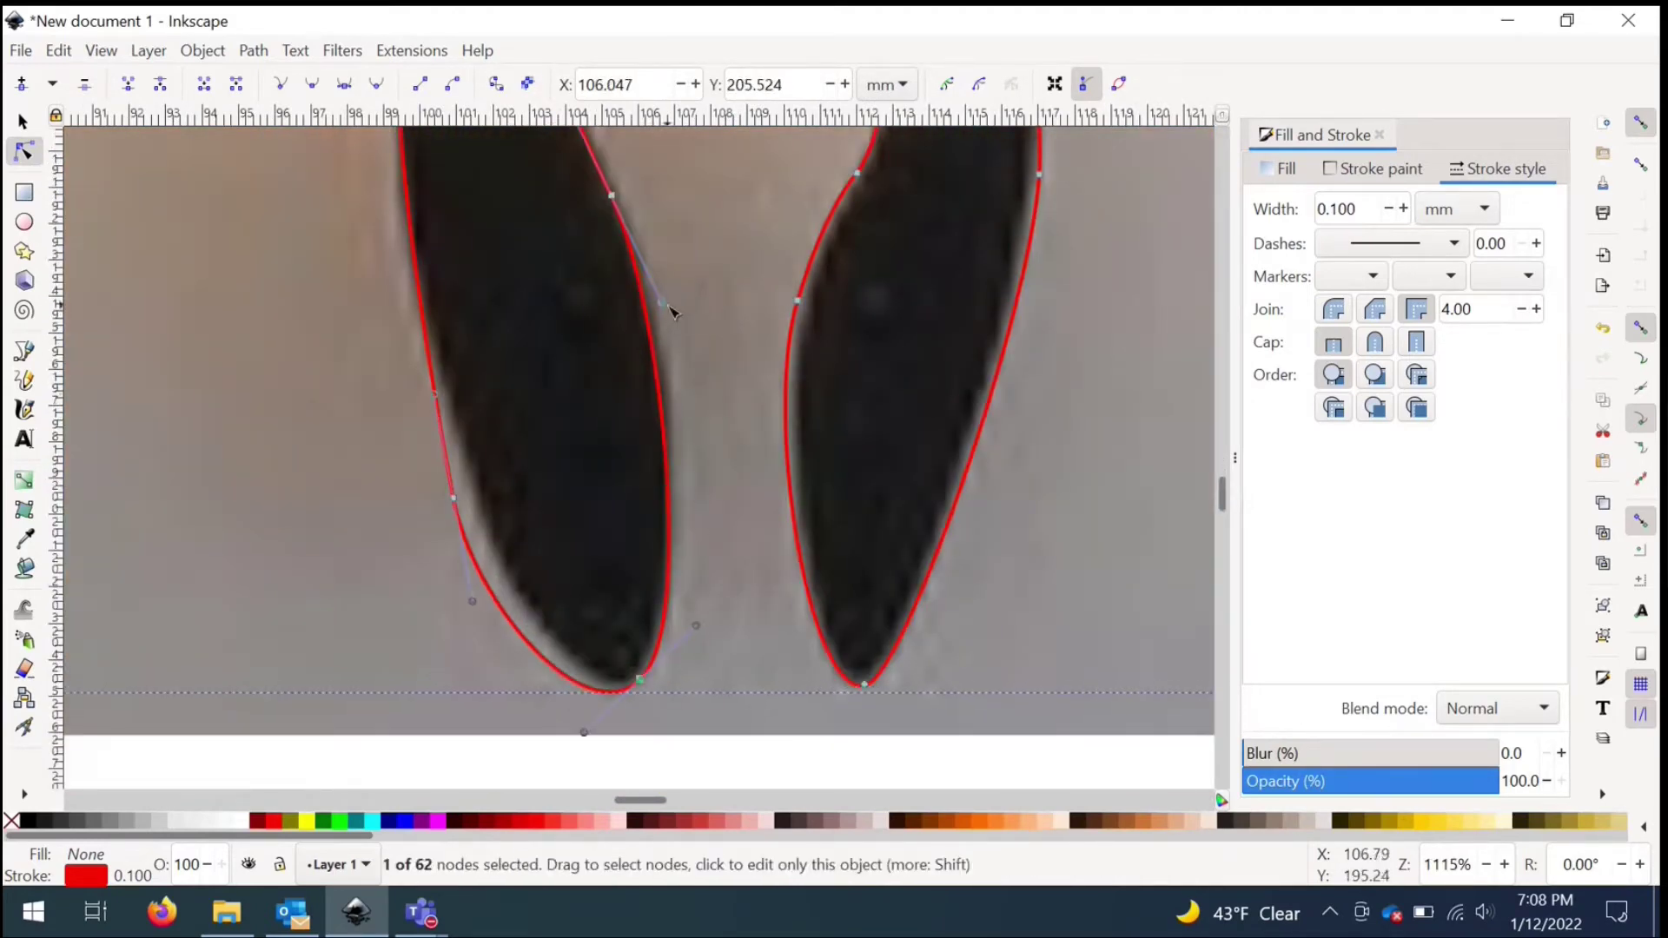
pyautogui.moveTo(473, 601); pyautogui.dragTo(511, 596)
pyautogui.keyDown('shift'); pyautogui.click(454, 501); pyautogui.keyUp('shift')
pyautogui.moveTo(455, 501); pyautogui.dragTo(475, 505)
pyautogui.moveTo(659, 692); pyautogui.dragTo(611, 683)
# Step: Refine the left tail's outer edge and the curve beside the flower cut-out where it widens into the lower wing
pyautogui.scroll(10, 529, 510)
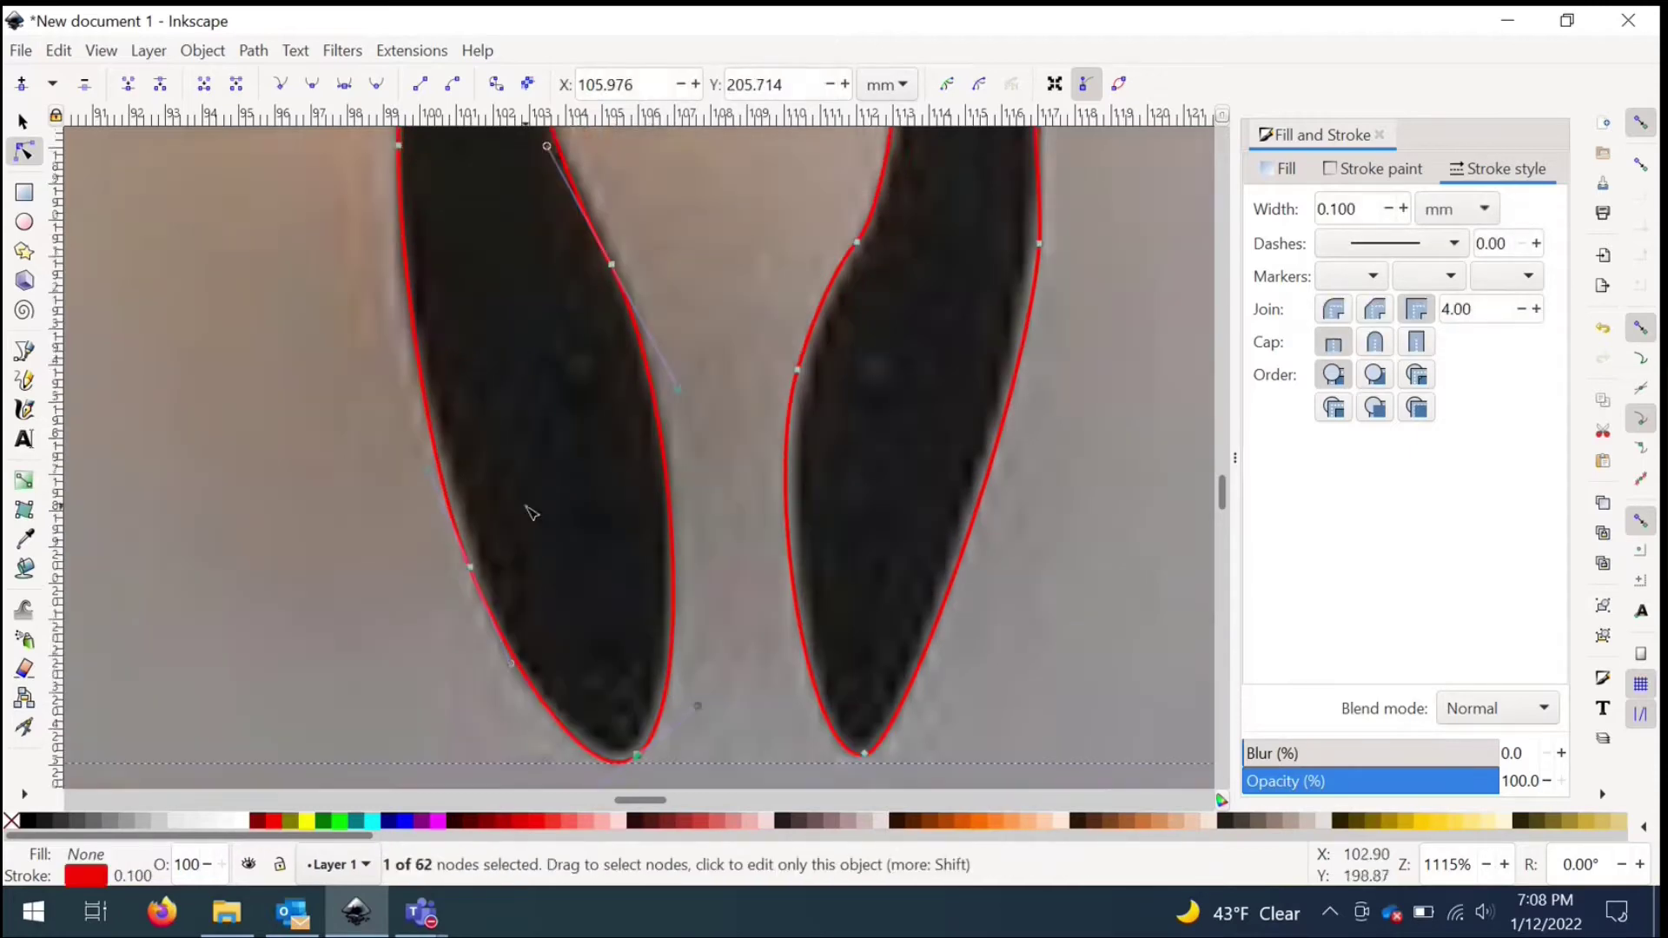
pyautogui.click(399, 628)
pyautogui.moveTo(399, 516); pyautogui.dragTo(424, 435)
pyautogui.scroll(8, 428, 440)
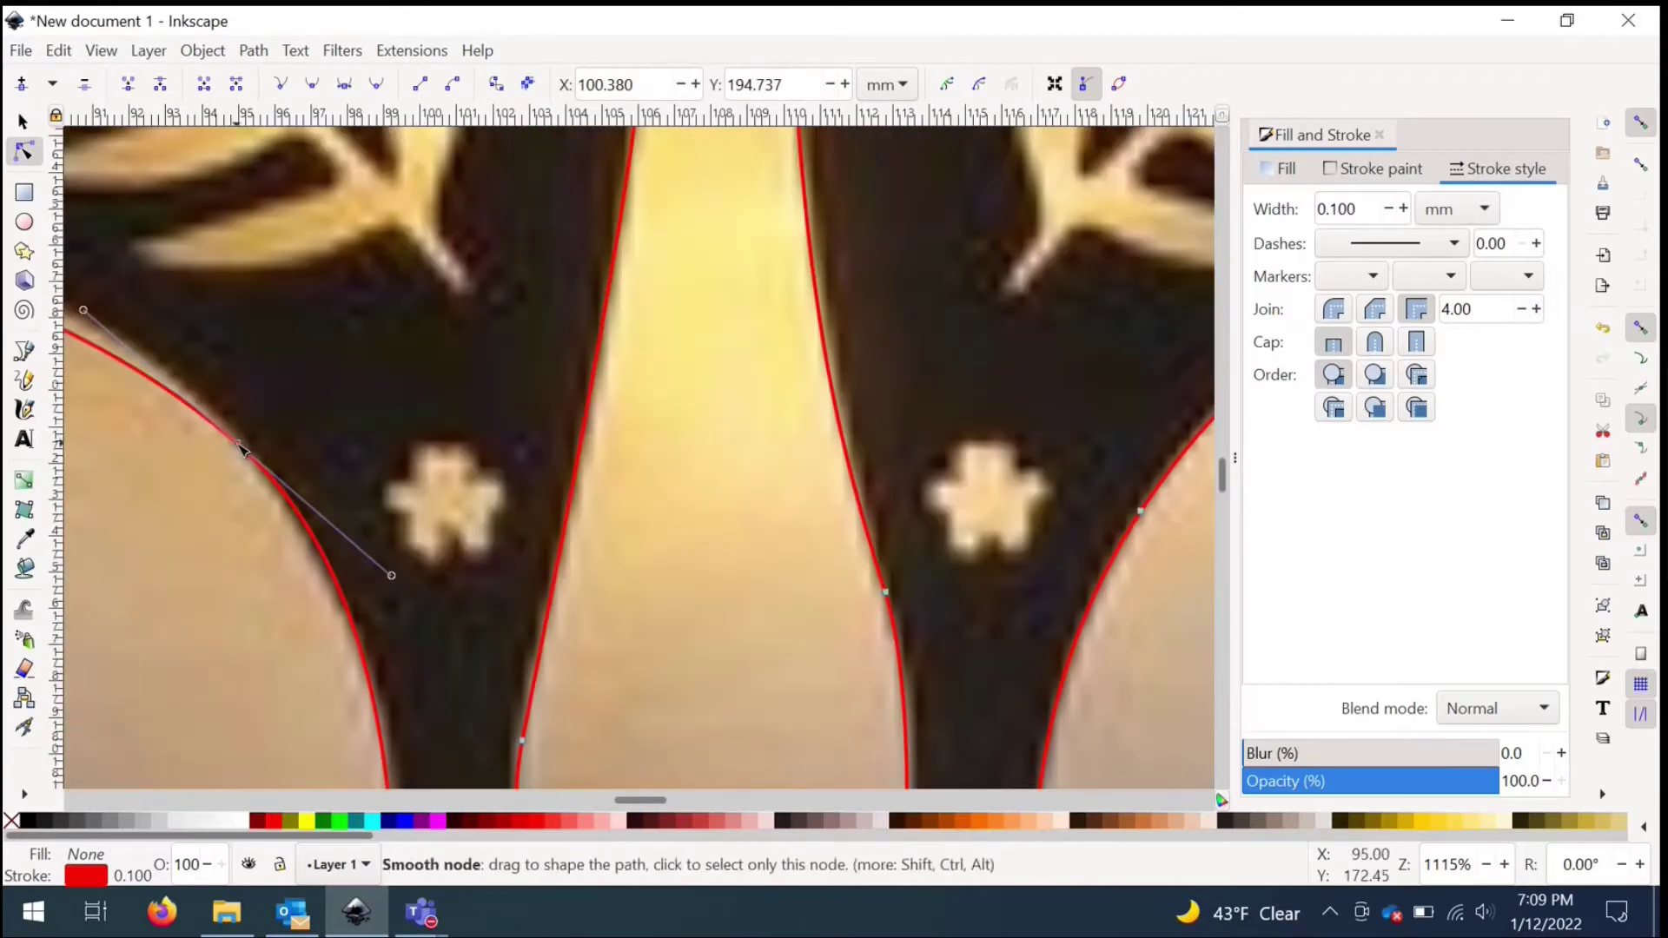
pyautogui.click(241, 445)
pyautogui.scroll(2, 261, 452)
pyautogui.moveTo(454, 328); pyautogui.dragTo(398, 231)
pyautogui.scroll(-4, 726, 550)
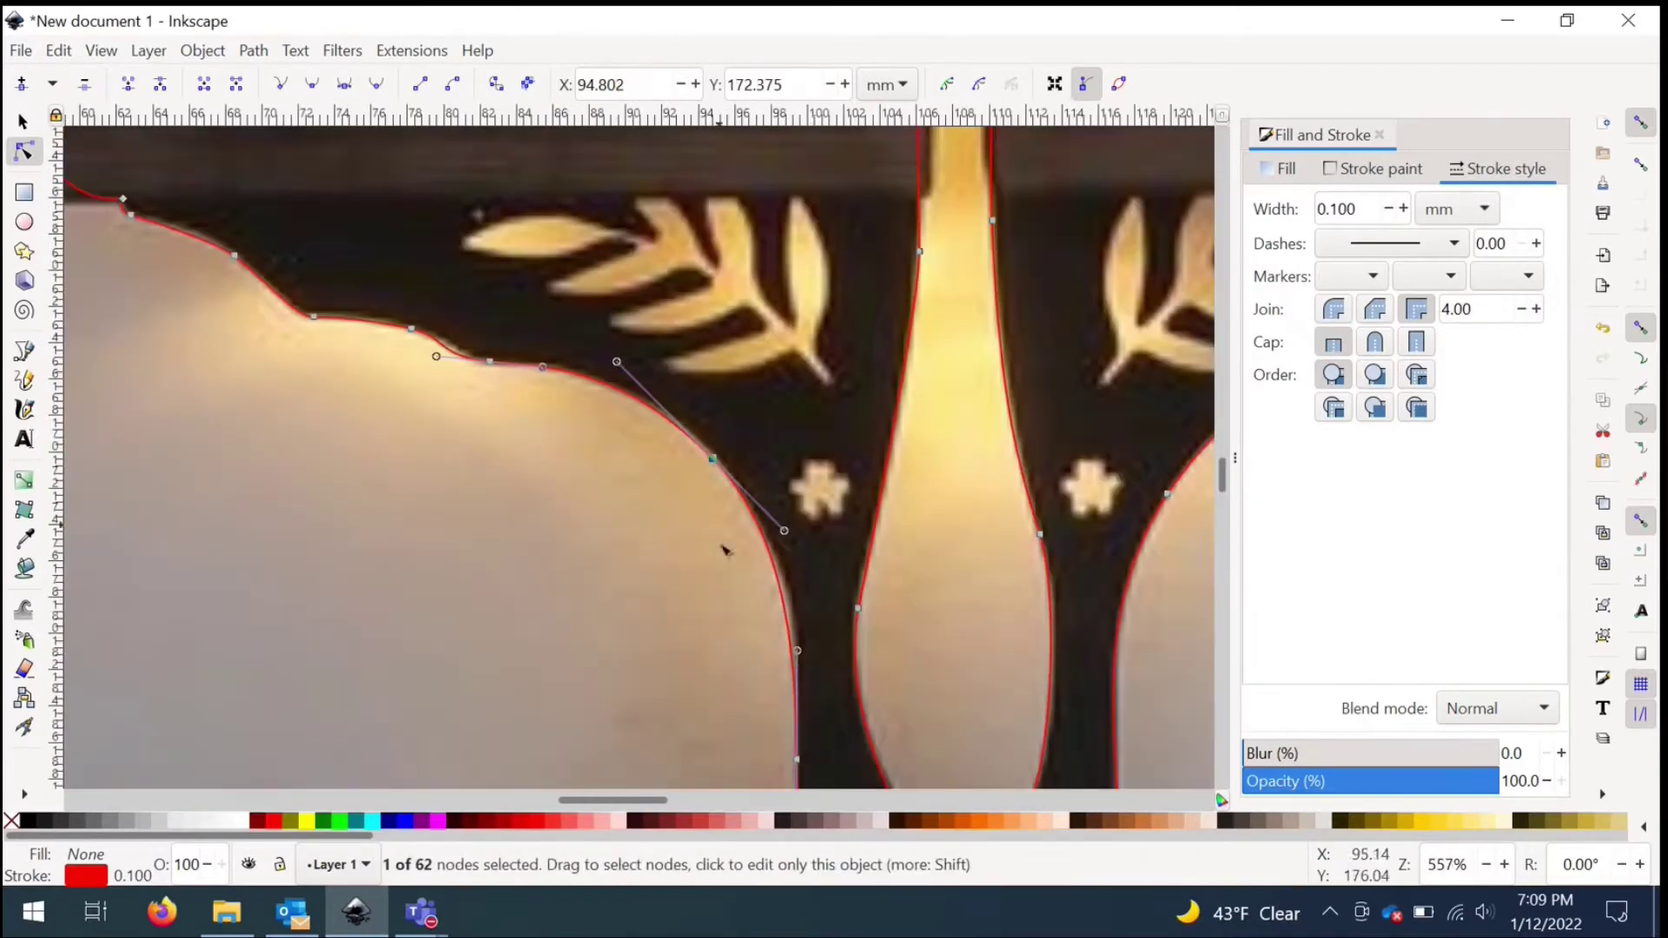
# Step: Adjust the nodes and handles of the scallops along the left lower wing's underside to follow the photo
pyautogui.scroll(2, 562, 394)
pyautogui.scroll(1, 641, 357)
pyautogui.click(610, 348)
pyautogui.moveTo(761, 363); pyautogui.dragTo(781, 365)
pyautogui.moveTo(458, 333); pyautogui.dragTo(553, 345)
pyautogui.moveTo(779, 363); pyautogui.dragTo(713, 350)
pyautogui.scroll(-1, 681, 432)
pyautogui.moveTo(538, 287); pyautogui.dragTo(476, 288)
pyautogui.scroll(3, 457, 320)
pyautogui.scroll(-2, 491, 456)
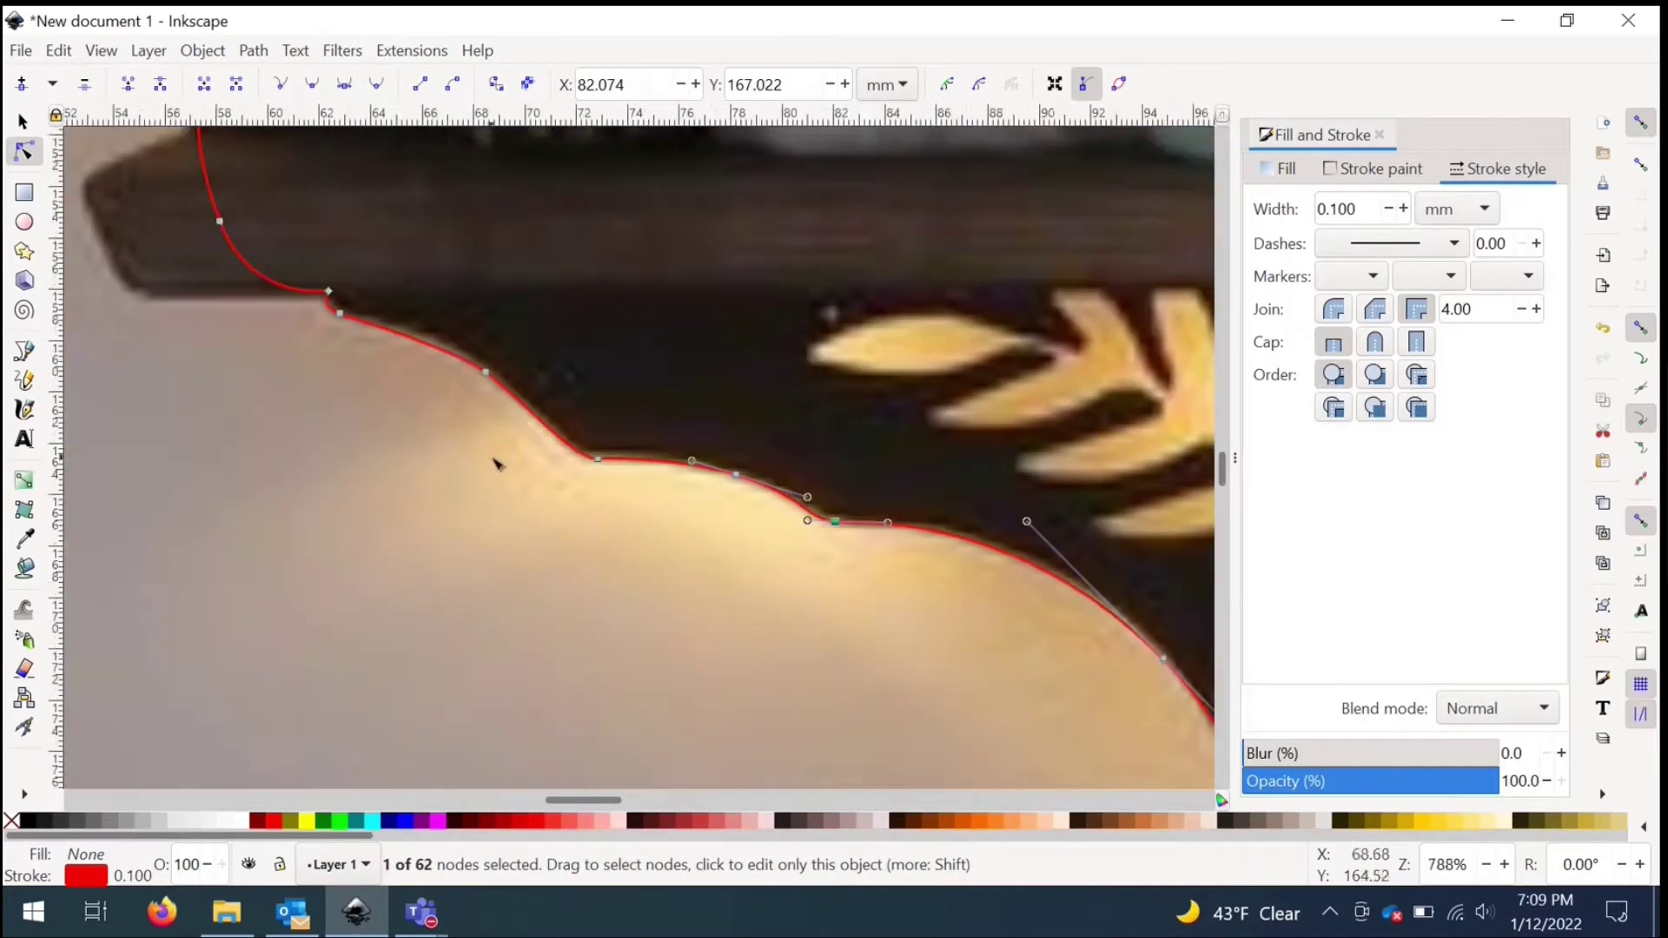
# Step: Delete the surplus node beneath the left end of the lower shelf and reshape the outline around that corner
pyautogui.scroll(1, 407, 476)
pyautogui.press('Delete')
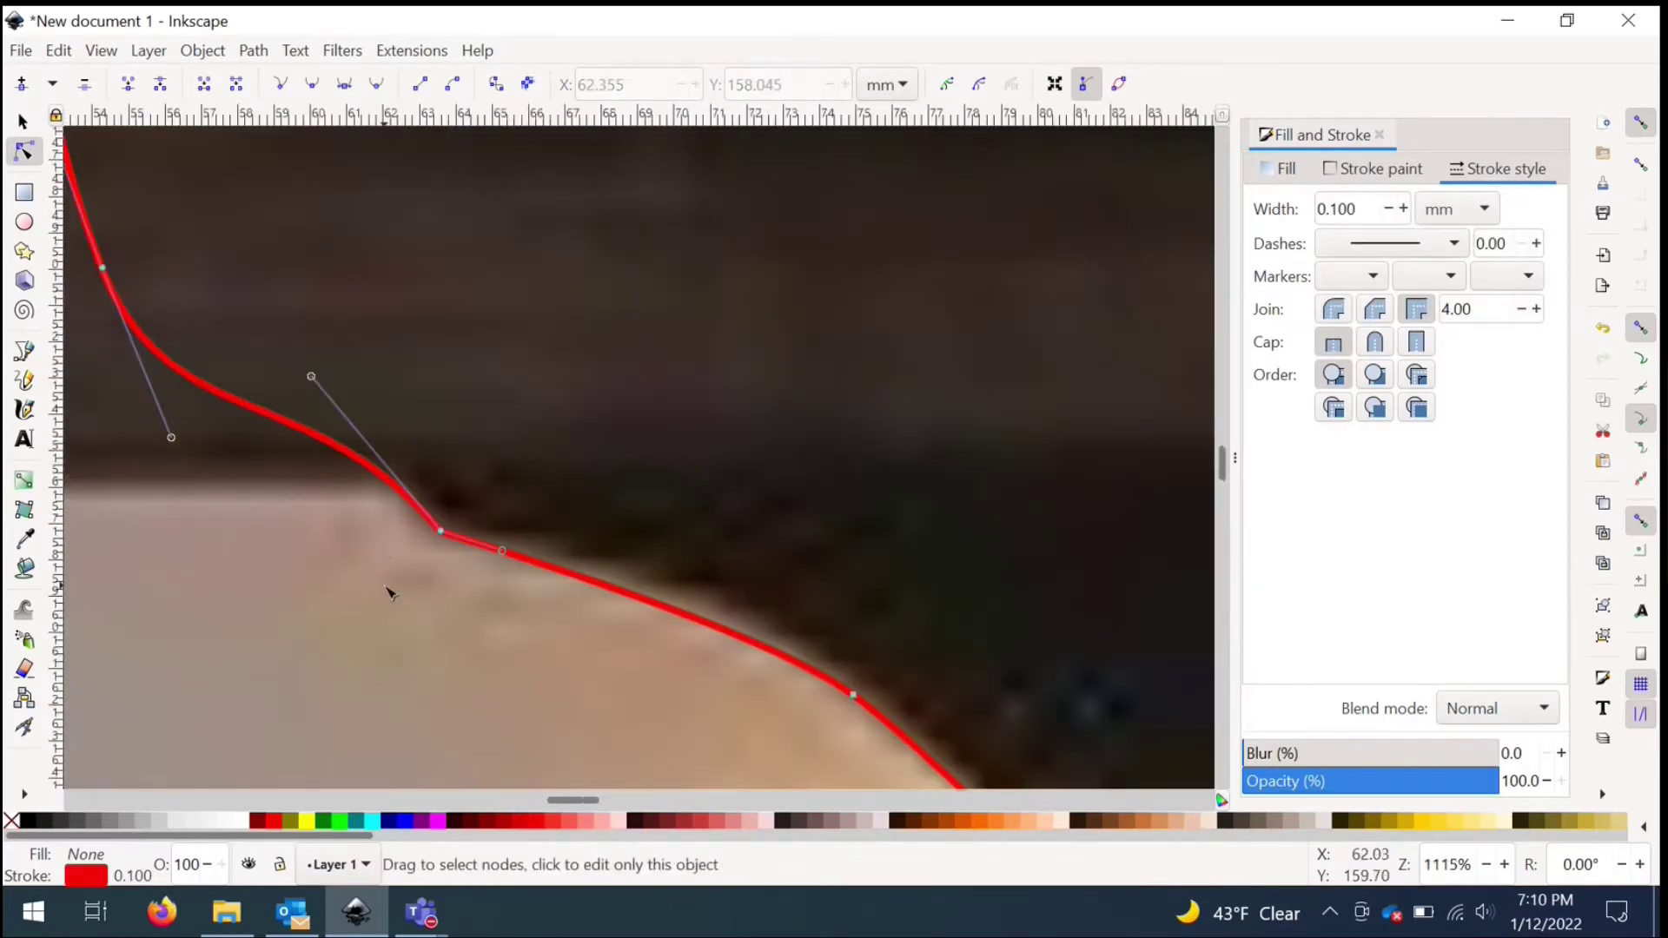
pyautogui.scroll(-2, 388, 589)
pyautogui.moveTo(349, 483); pyautogui.dragTo(333, 502)
pyautogui.click(244, 430)
pyautogui.scroll(-4, 248, 434)
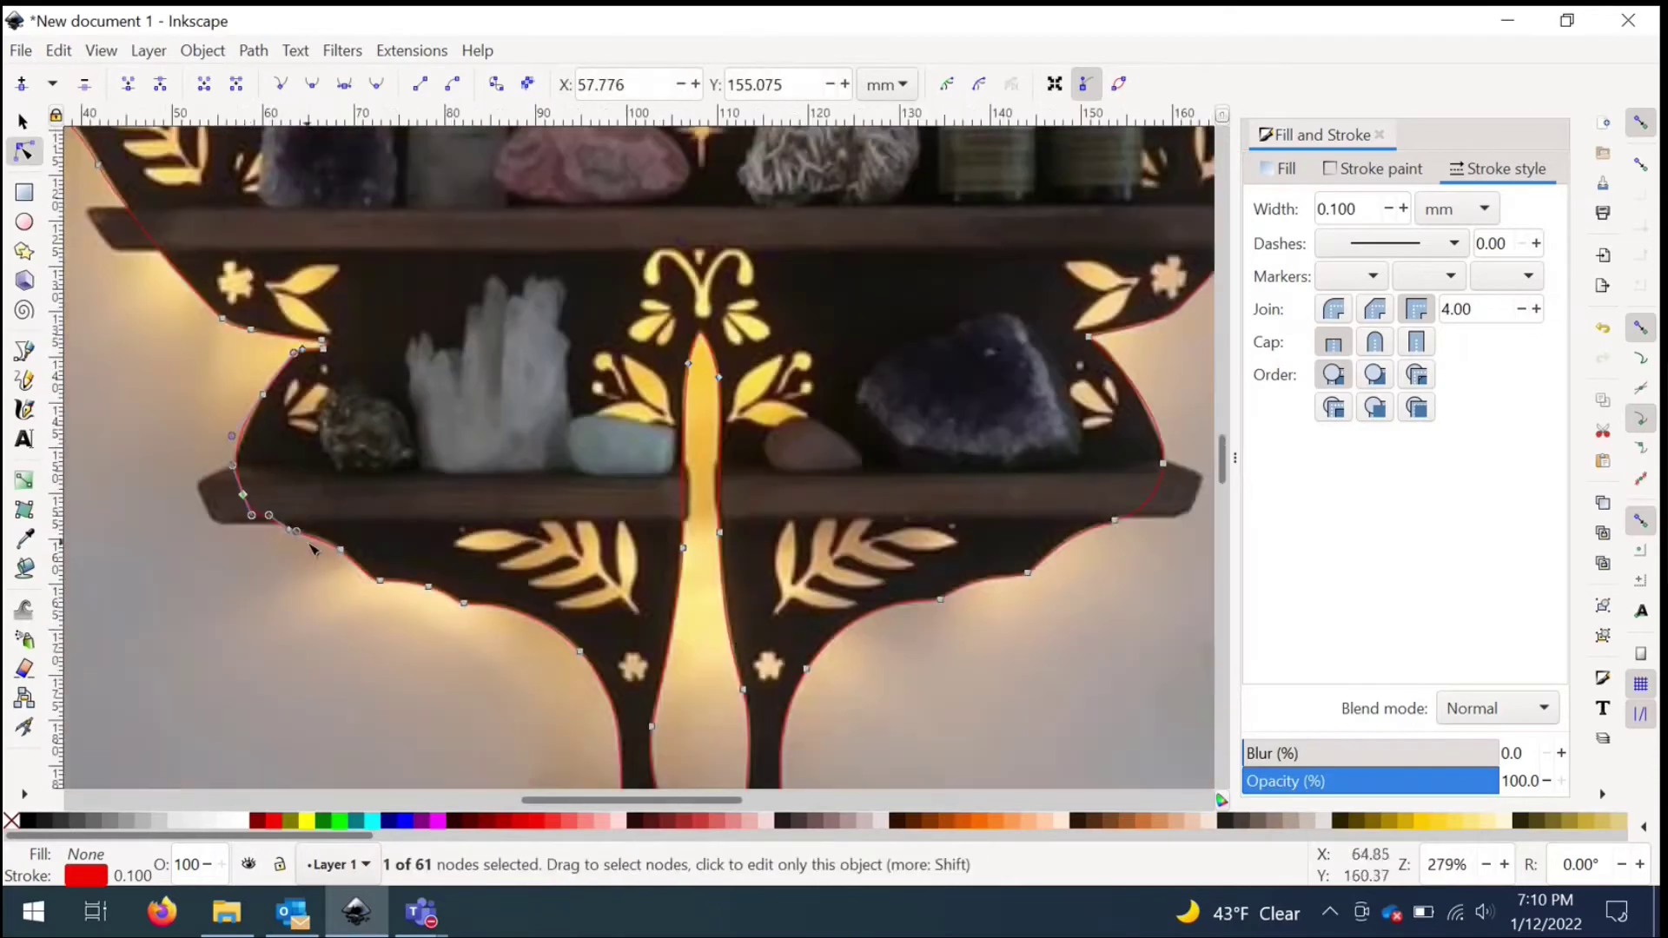
# Step: Reshape the notch between the left upper and lower wings into a narrow point with smooth adjoining edges
pyautogui.scroll(4, 304, 460)
pyautogui.moveTo(300, 458); pyautogui.dragTo(311, 470)
pyautogui.scroll(-2, 311, 470)
pyautogui.scroll(3, 417, 304)
pyautogui.moveTo(422, 300); pyautogui.dragTo(400, 312)
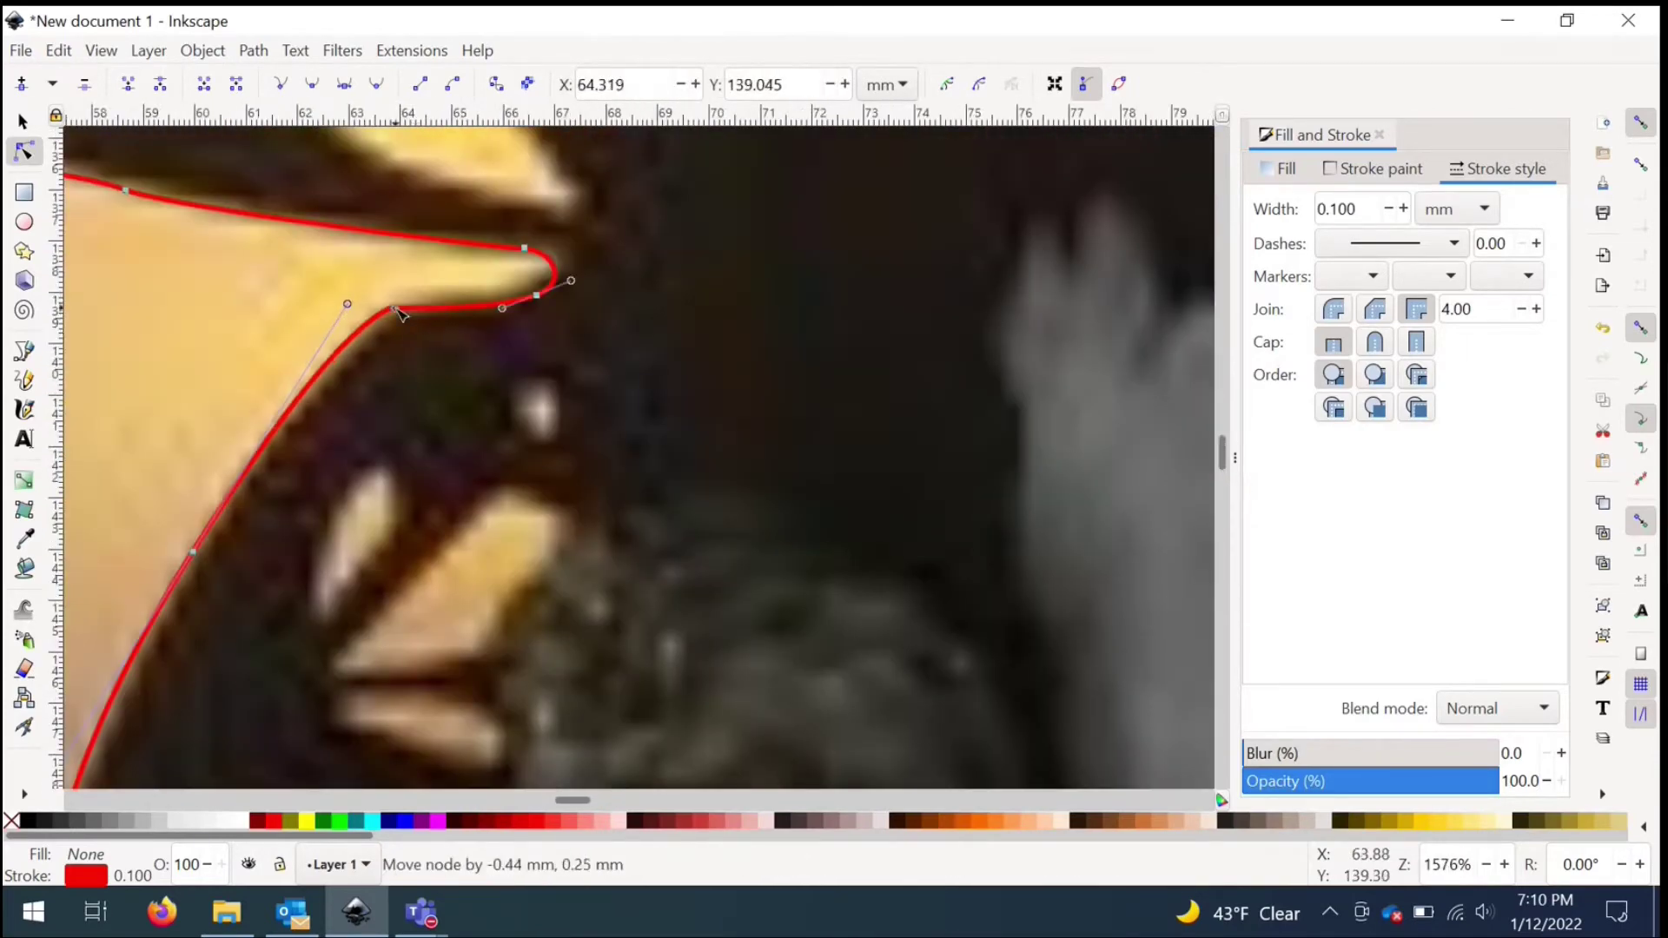
pyautogui.moveTo(541, 299); pyautogui.dragTo(529, 259)
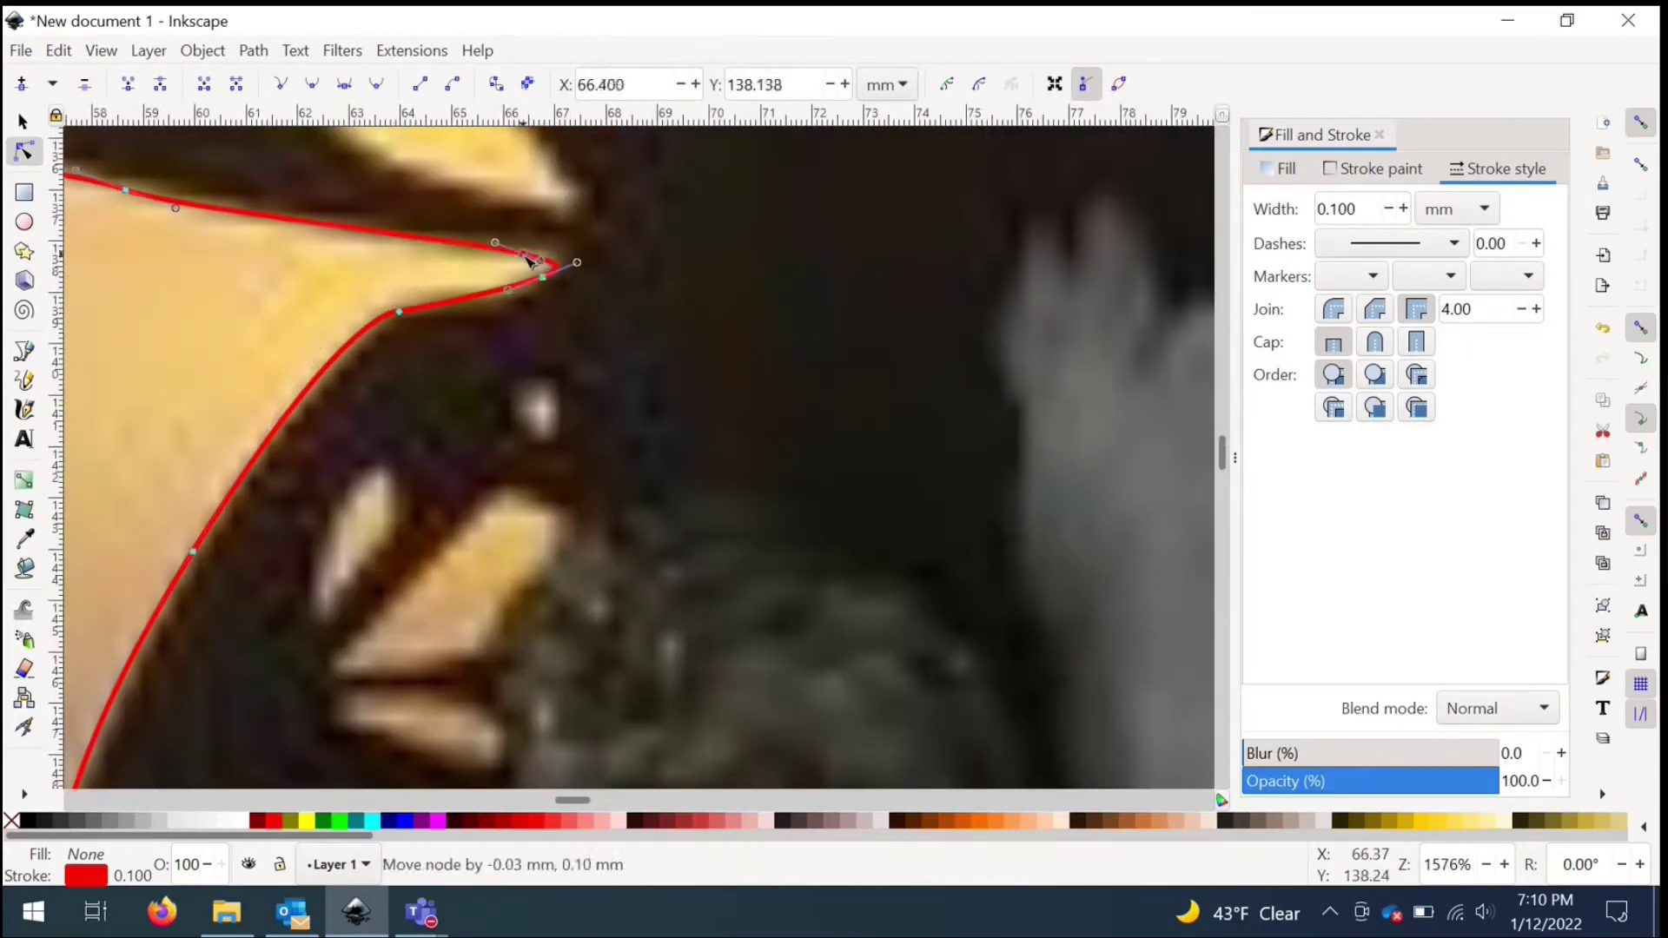
pyautogui.scroll(-1, 553, 314)
pyautogui.moveTo(382, 226); pyautogui.dragTo(390, 228)
pyautogui.scroll(-2, 432, 388)
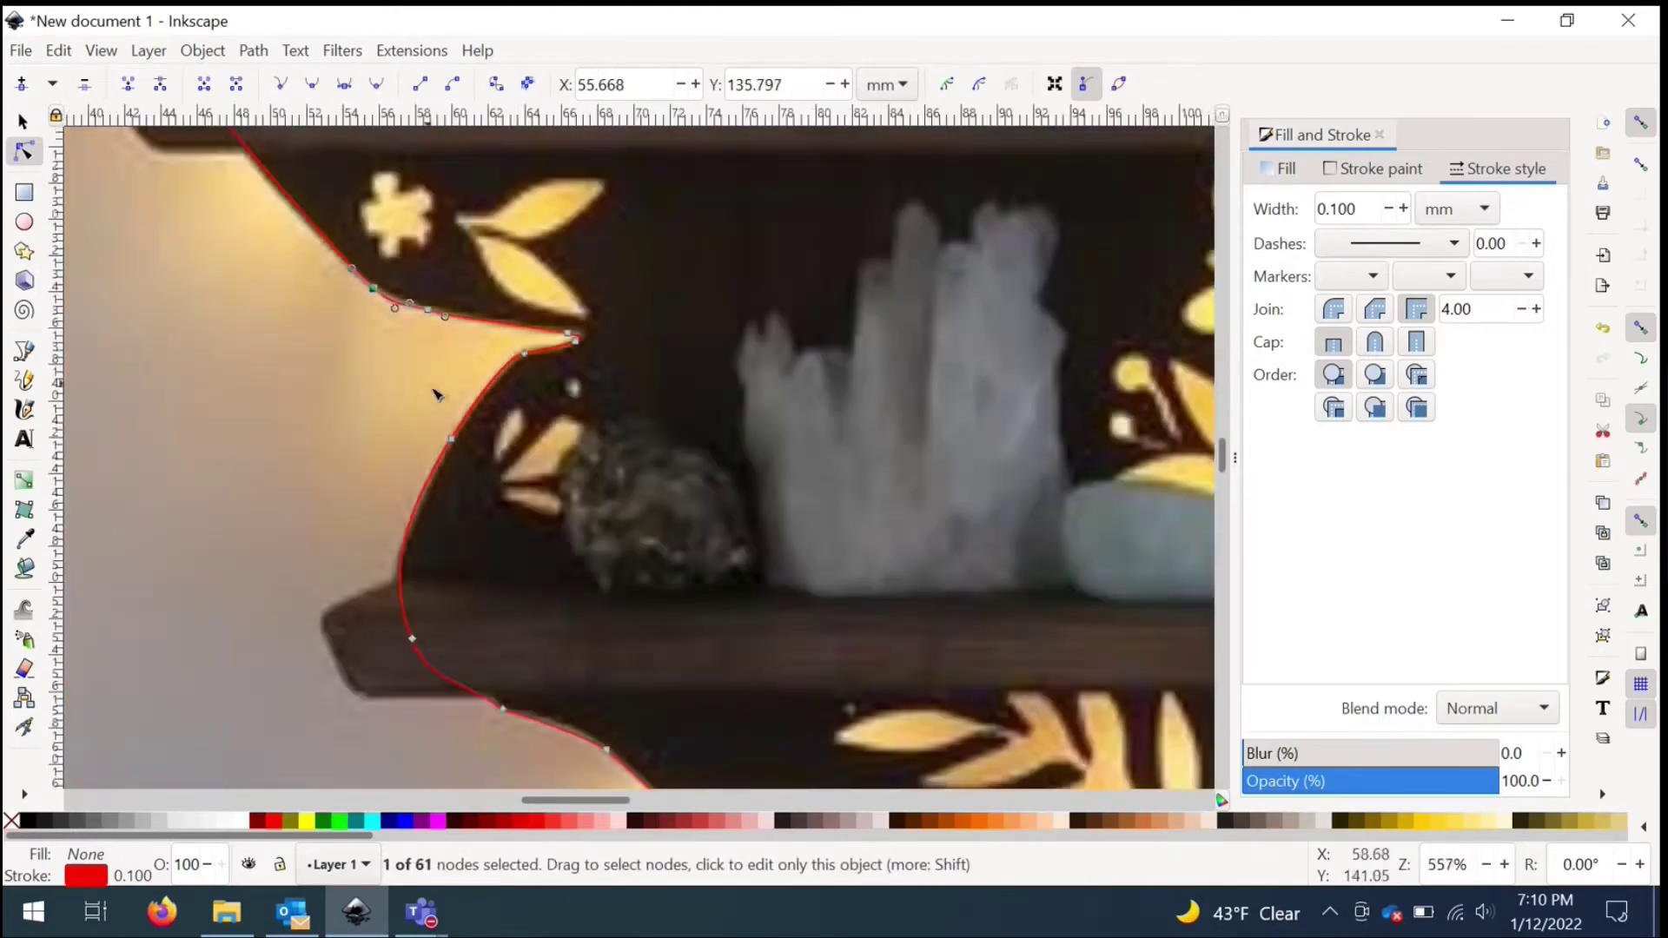
# Step: Fit the left upper wing's lower edge above the upper shelf to the photo by moving its nodes
pyautogui.scroll(2, 452, 402)
pyautogui.scroll(-2, 402, 376)
pyautogui.moveTo(453, 366); pyautogui.dragTo(461, 365)
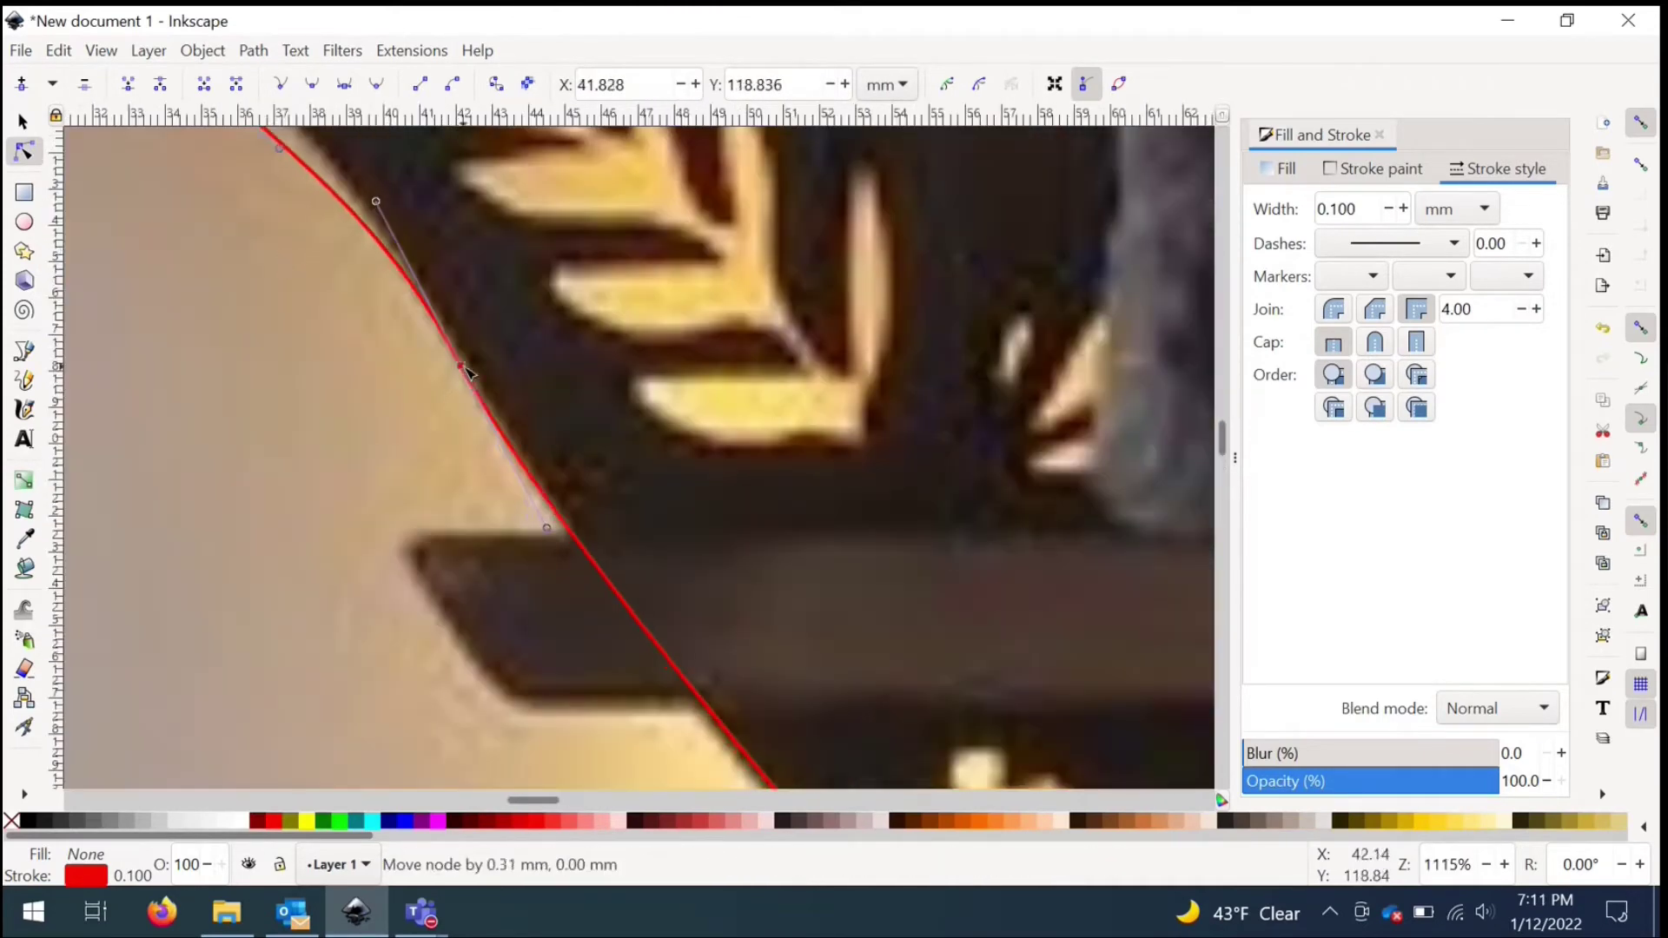
pyautogui.scroll(5, 735, 521)
pyautogui.hscroll(-5, 756, 495)
pyautogui.moveTo(719, 470); pyautogui.dragTo(706, 425)
pyautogui.scroll(2, 608, 374)
pyautogui.hscroll(-3, 609, 374)
pyautogui.scroll(-3, 576, 317)
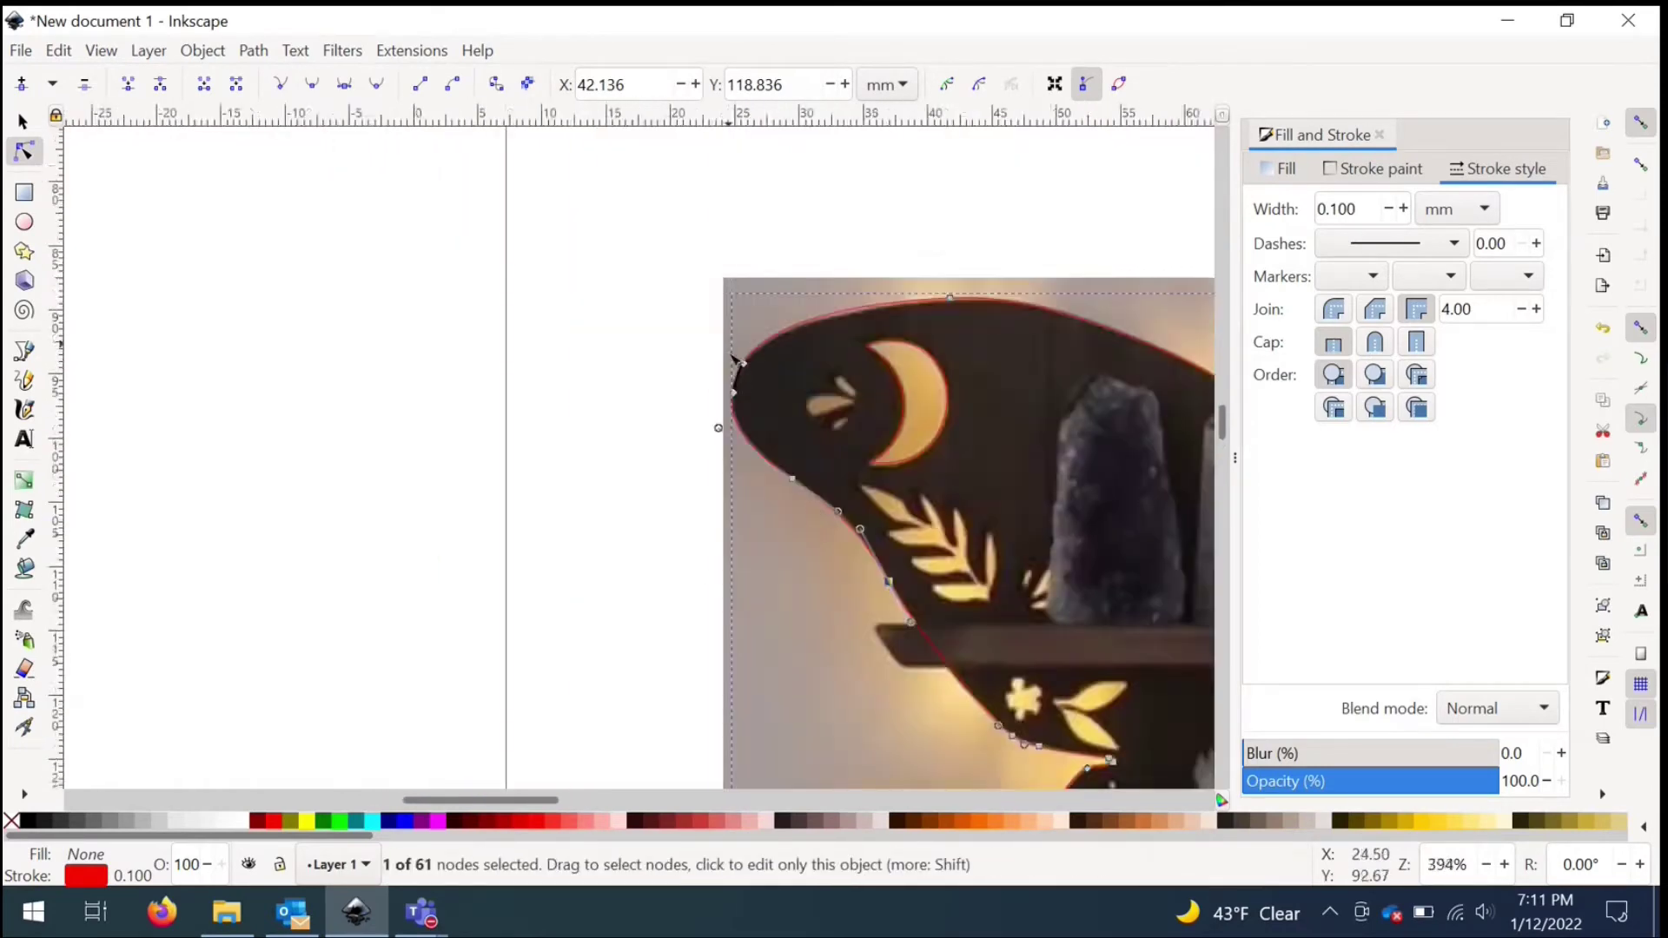
# Step: Delete the stray black path segment at the left wing's outer tip
pyautogui.scroll(7, 734, 417)
pyautogui.click(734, 428)
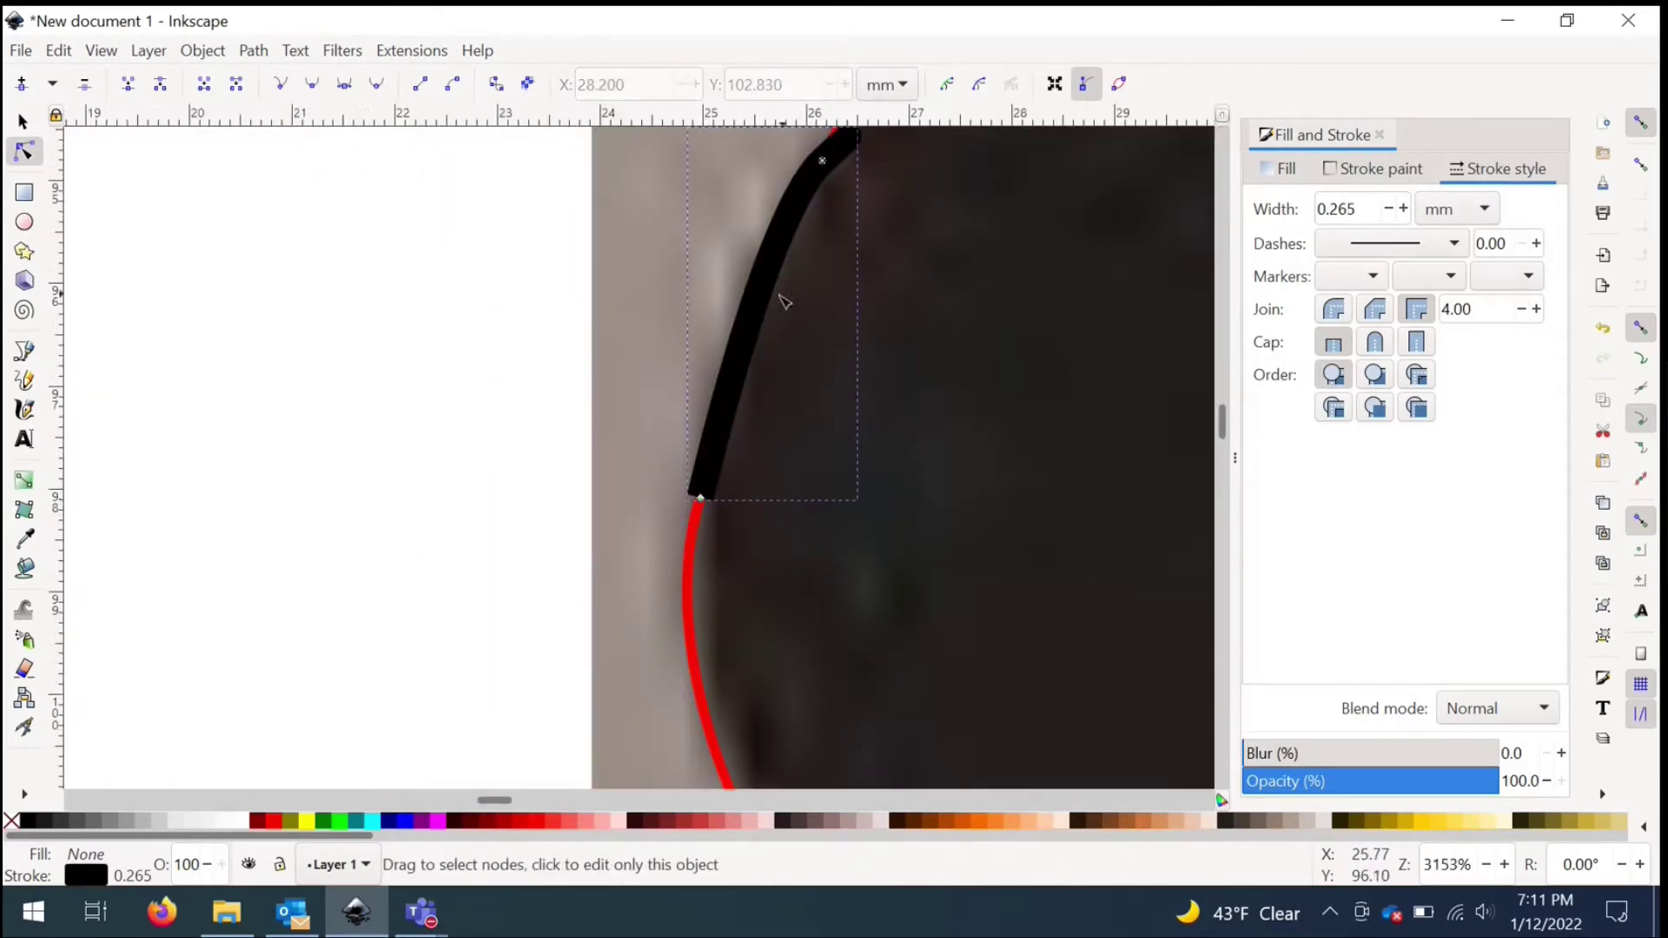
pyautogui.press('Delete')
# Step: Join the outline's two open ends at the left wing tip with a segment, and remove the surplus node there
pyautogui.click(703, 505)
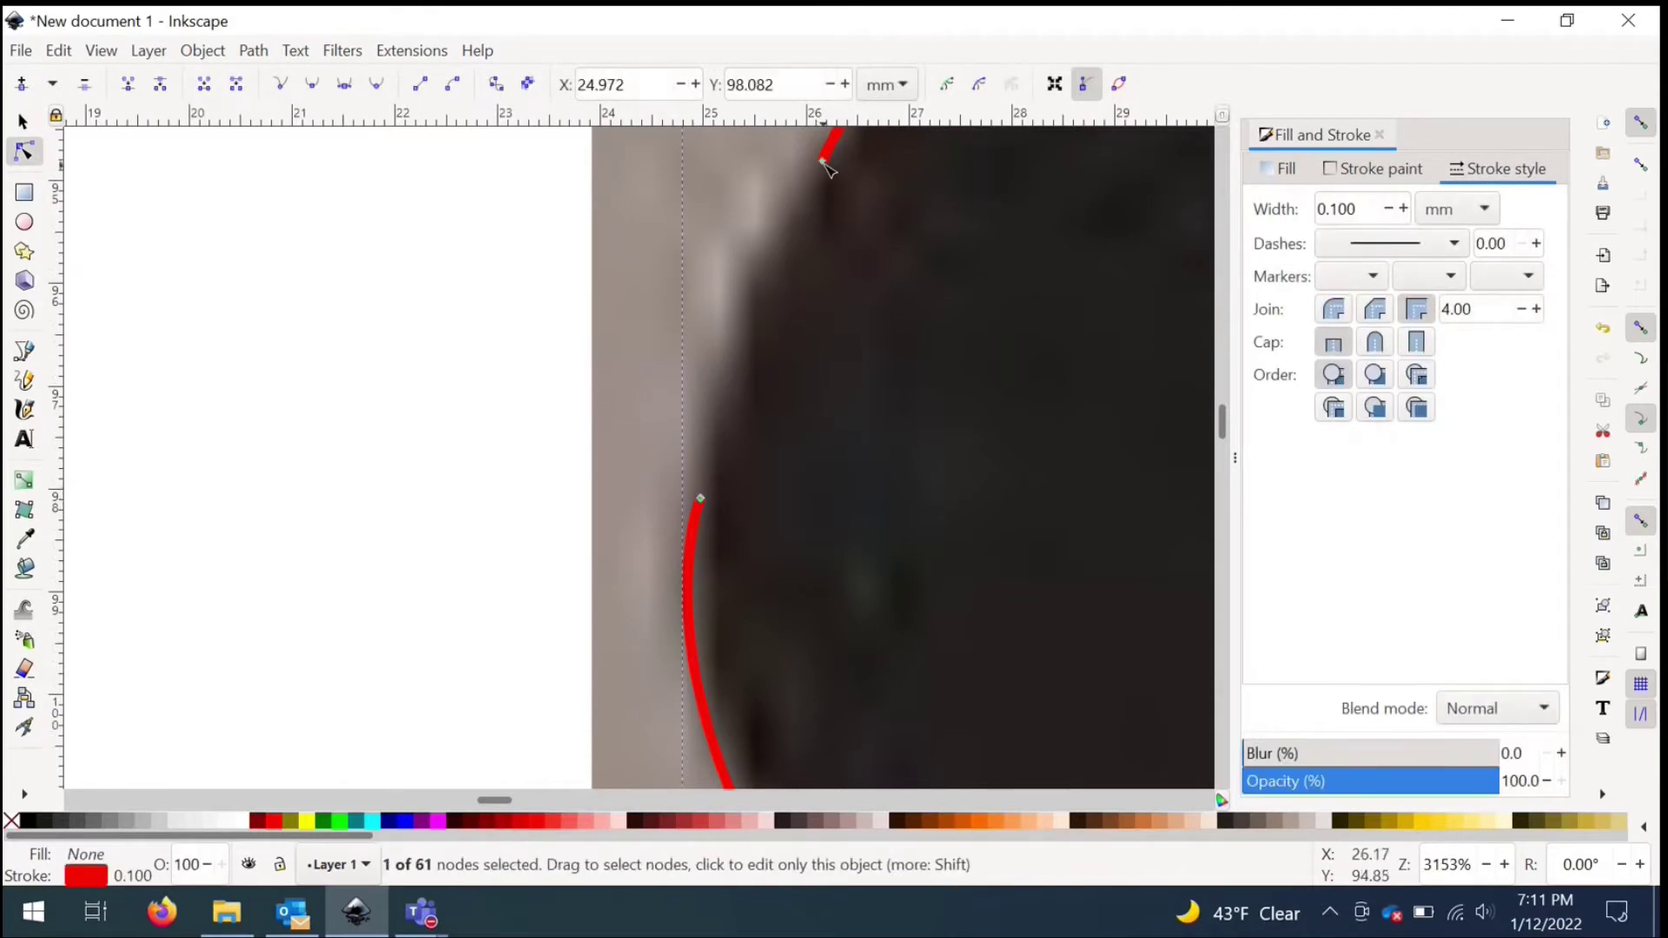
pyautogui.click(208, 88)
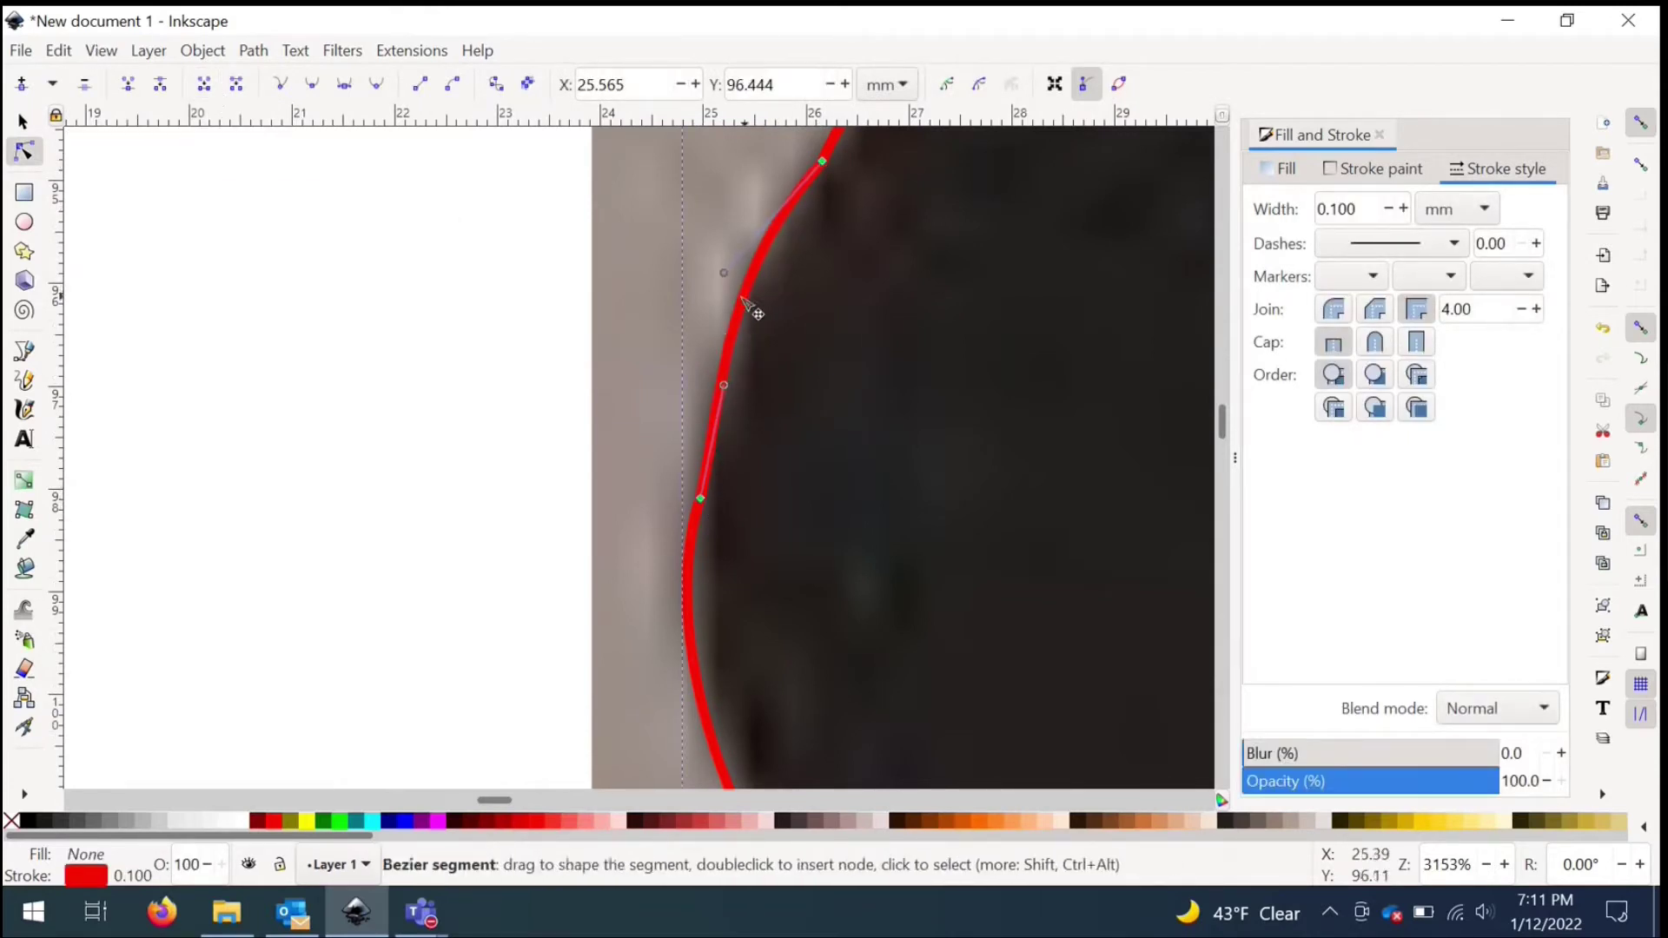
pyautogui.click(678, 496)
pyautogui.click(735, 513)
pyautogui.moveTo(734, 513); pyautogui.dragTo(719, 465)
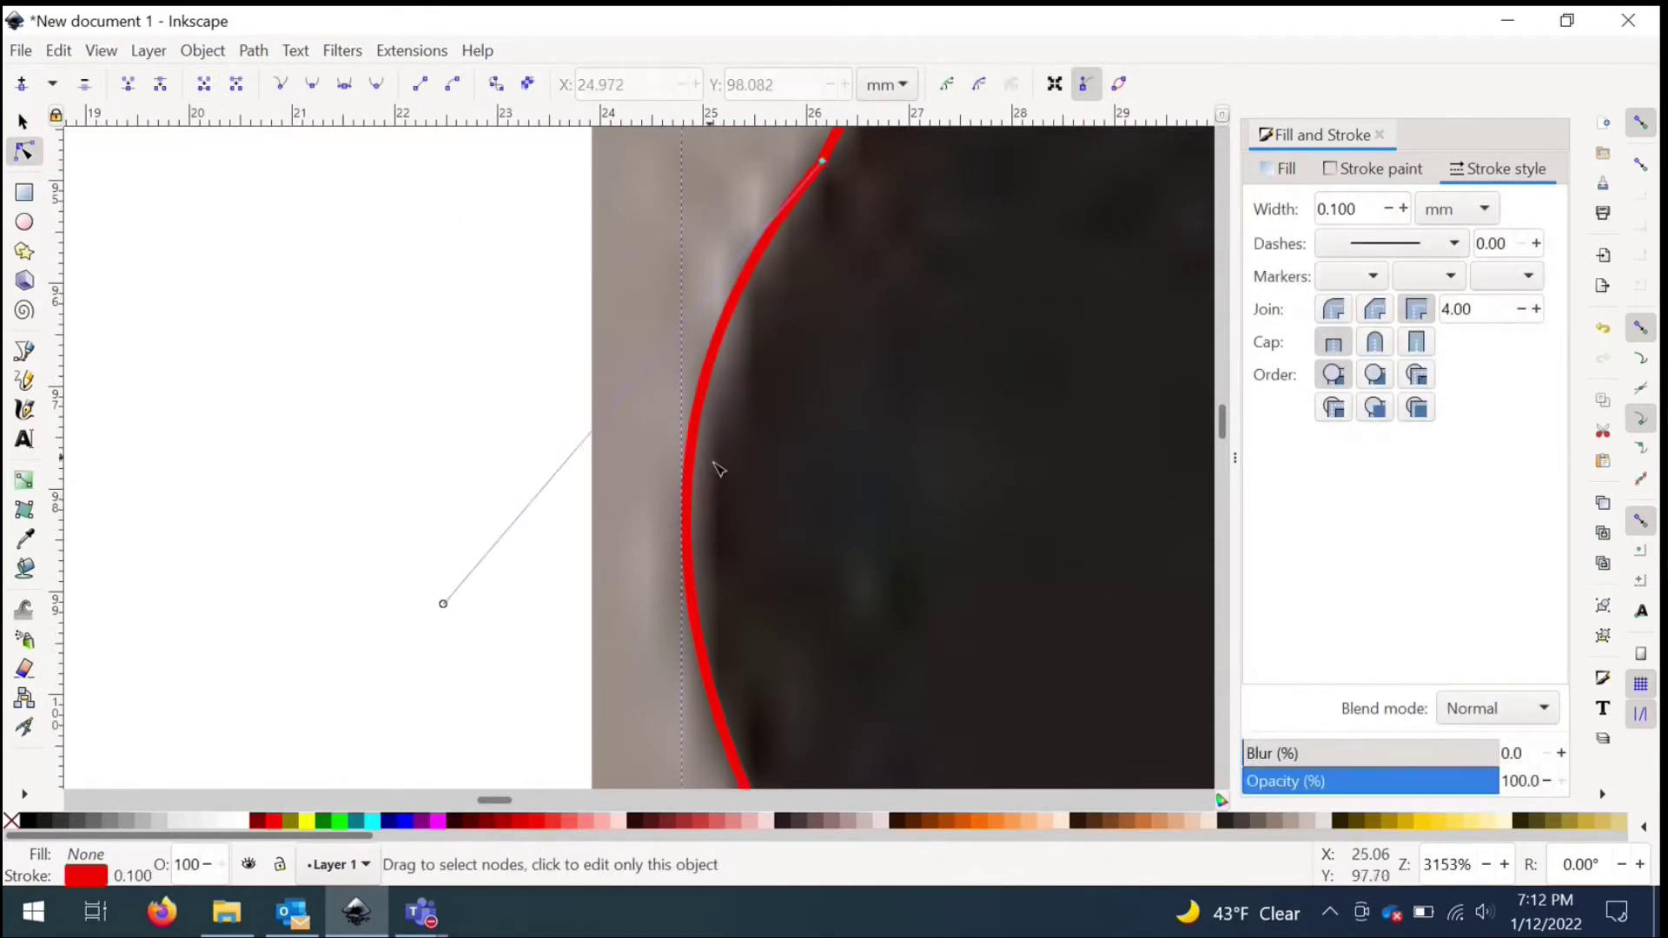
# Step: Adjust the left upper wing's top edge and its curve down toward the central antennae using the node handles
pyautogui.scroll(-2, 828, 457)
pyautogui.scroll(-2, 852, 364)
pyautogui.moveTo(499, 295); pyautogui.dragTo(441, 300)
pyautogui.scroll(-2, 841, 271)
pyautogui.scroll(-2, 800, 269)
pyautogui.scroll(4, 834, 365)
pyautogui.moveTo(789, 415); pyautogui.dragTo(754, 411)
pyautogui.scroll(-2, 570, 197)
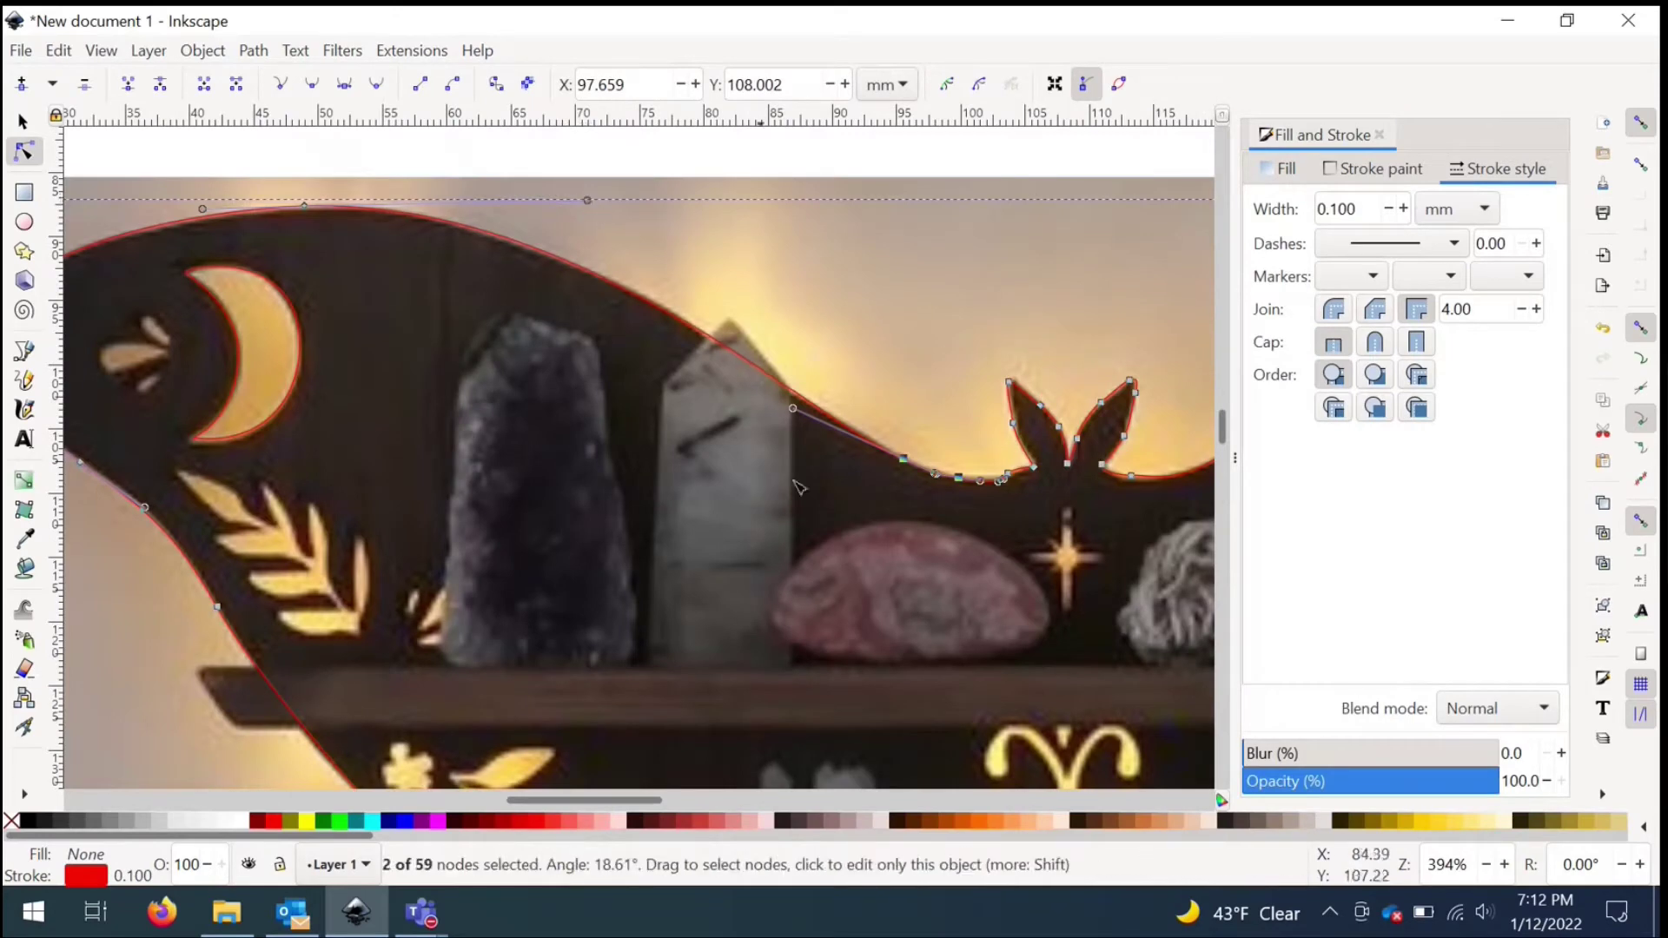
# Step: Delete the surplus node on the left wing's top edge where it slopes down toward the central antennae
pyautogui.scroll(5, 730, 436)
pyautogui.press('Escape')
pyautogui.hscroll(5, 730, 436)
pyautogui.click(806, 424)
pyautogui.moveTo(811, 432); pyautogui.dragTo(804, 424)
pyautogui.click(790, 398)
pyautogui.click(812, 419)
pyautogui.click(810, 415)
pyautogui.press('Delete')
# Step: Smooth the left wing's top edge along its dip beside the antennae by reshaping the curve with its handles
pyautogui.moveTo(696, 438); pyautogui.dragTo(805, 441)
pyautogui.moveTo(994, 350); pyautogui.dragTo(1003, 343)
pyautogui.click(719, 477)
pyautogui.scroll(-3, 719, 477)
pyautogui.scroll(1, 959, 451)
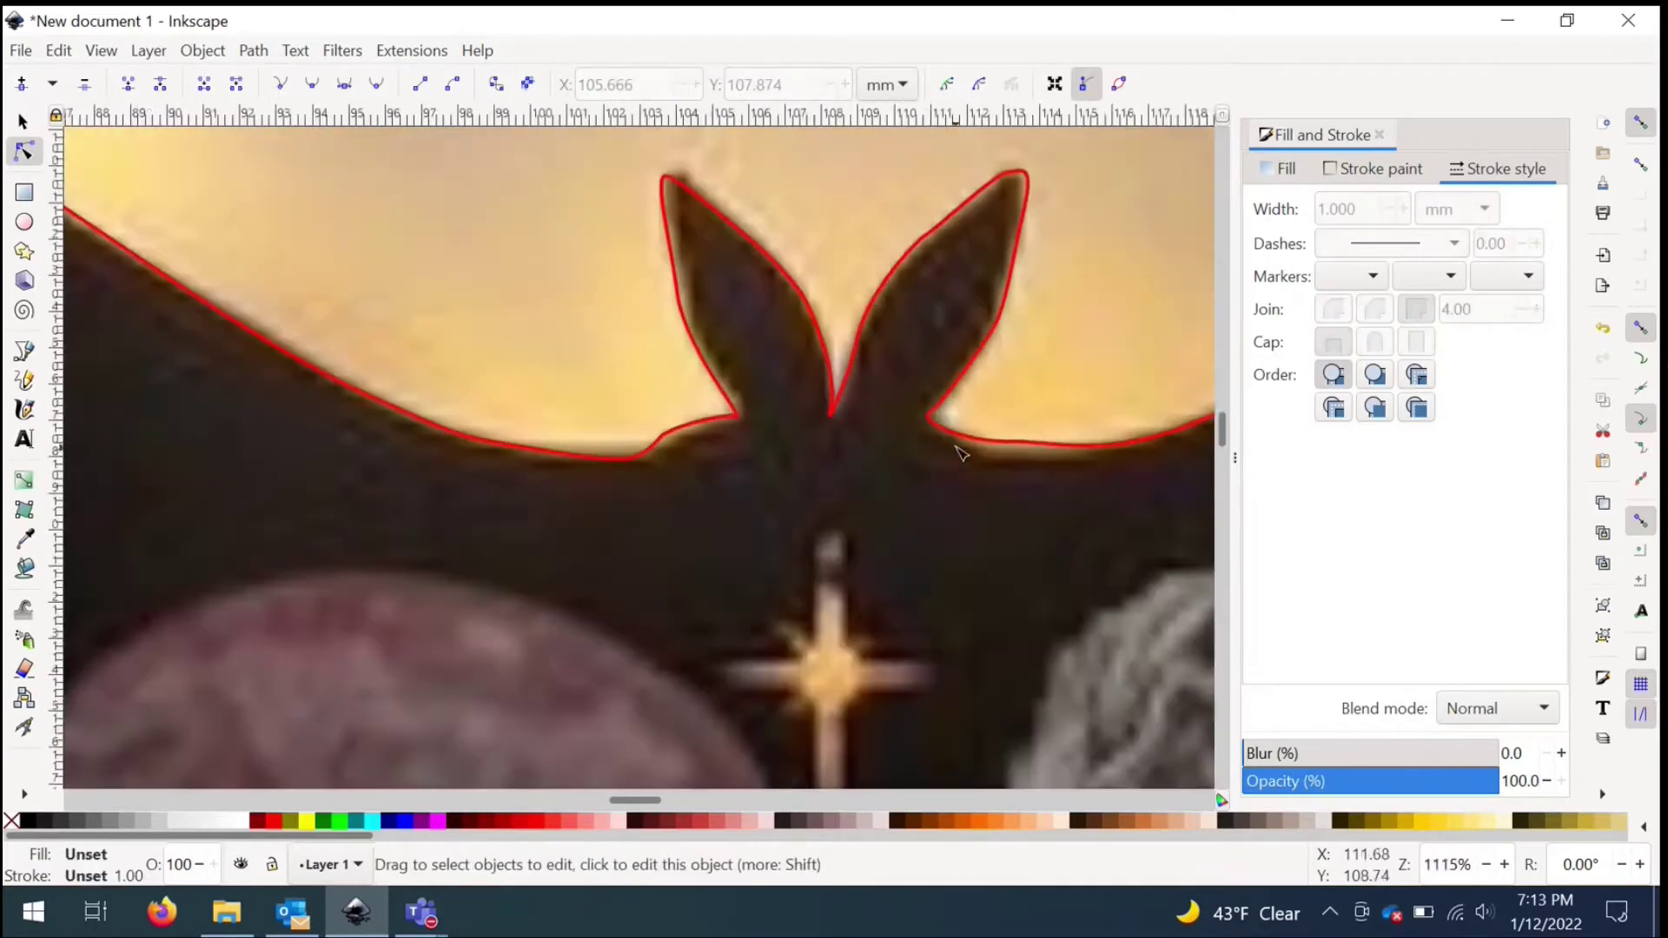
# Step: Fit the corner where the left wing meets the left antenna's base by adjusting the corner node's handle
pyautogui.scroll(1, 695, 382)
pyautogui.click(754, 442)
pyautogui.click(768, 442)
pyautogui.scroll(3, 760, 452)
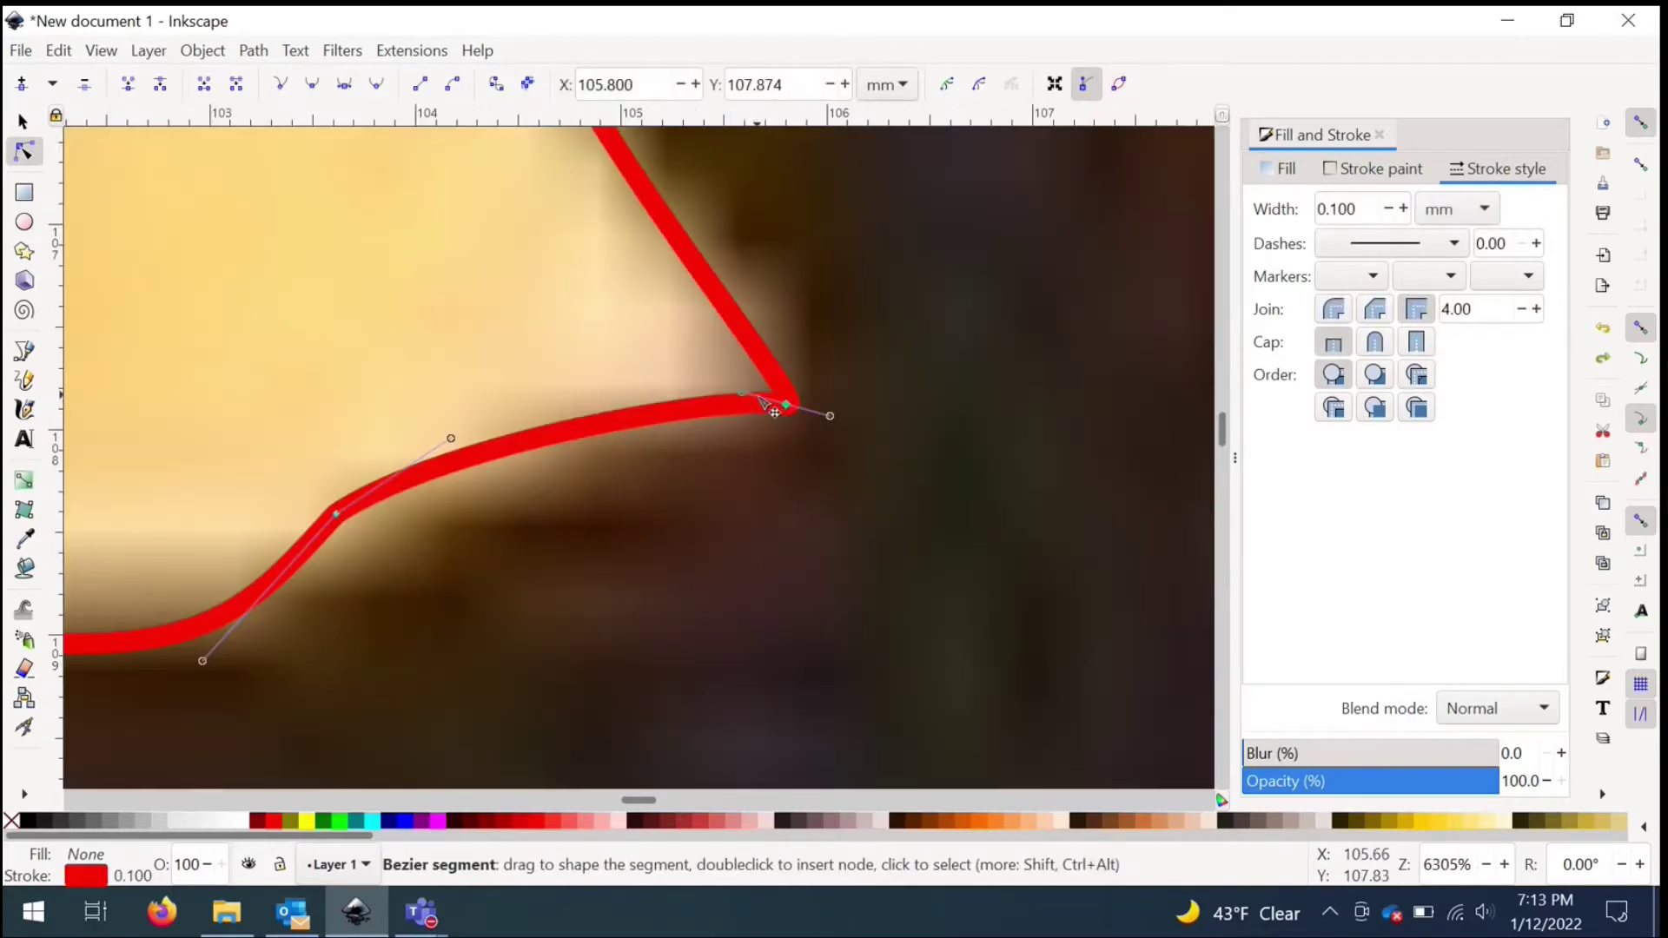
pyautogui.moveTo(834, 432)
pyautogui.mouseDown()
pyautogui.moveTo(808, 365)
pyautogui.moveTo(748, 358)
pyautogui.moveTo(825, 426)
pyautogui.mouseUp()
pyautogui.scroll(-2, 768, 337)
pyautogui.scroll(-2, 826, 426)
pyautogui.scroll(1, 776, 375)
# Step: Reshape the left antenna's outer side below its tip and its inner edge to follow the photo
pyautogui.moveTo(775, 375); pyautogui.dragTo(768, 351)
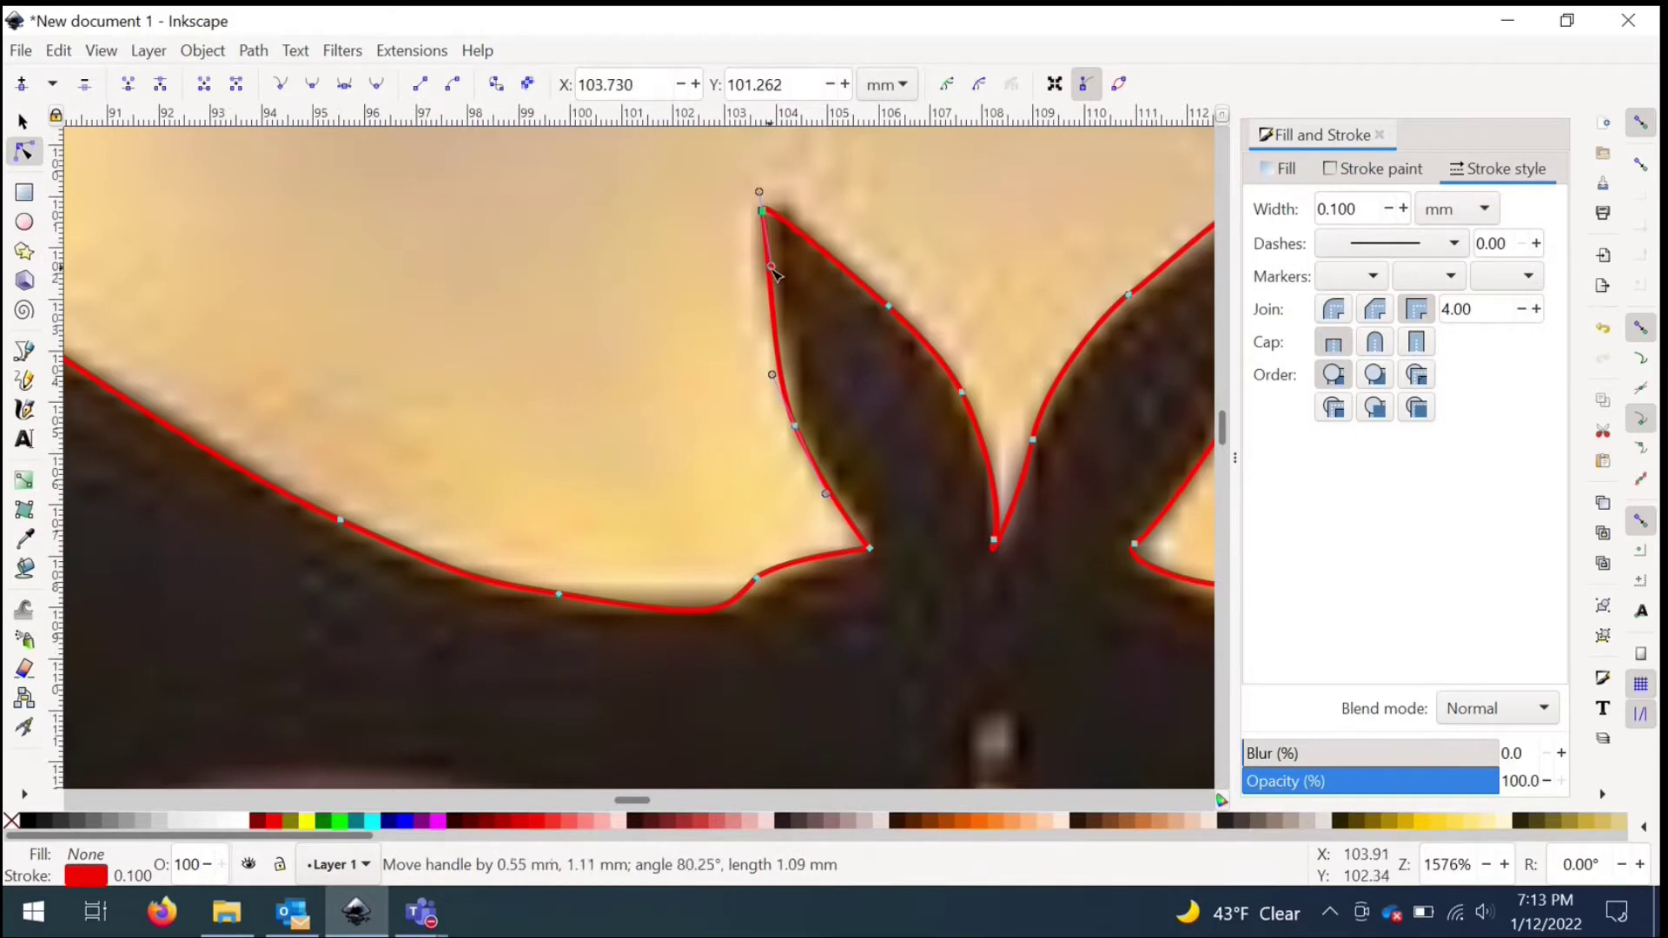
pyautogui.scroll(-1, 776, 274)
pyautogui.scroll(1, 683, 184)
pyautogui.click(812, 305)
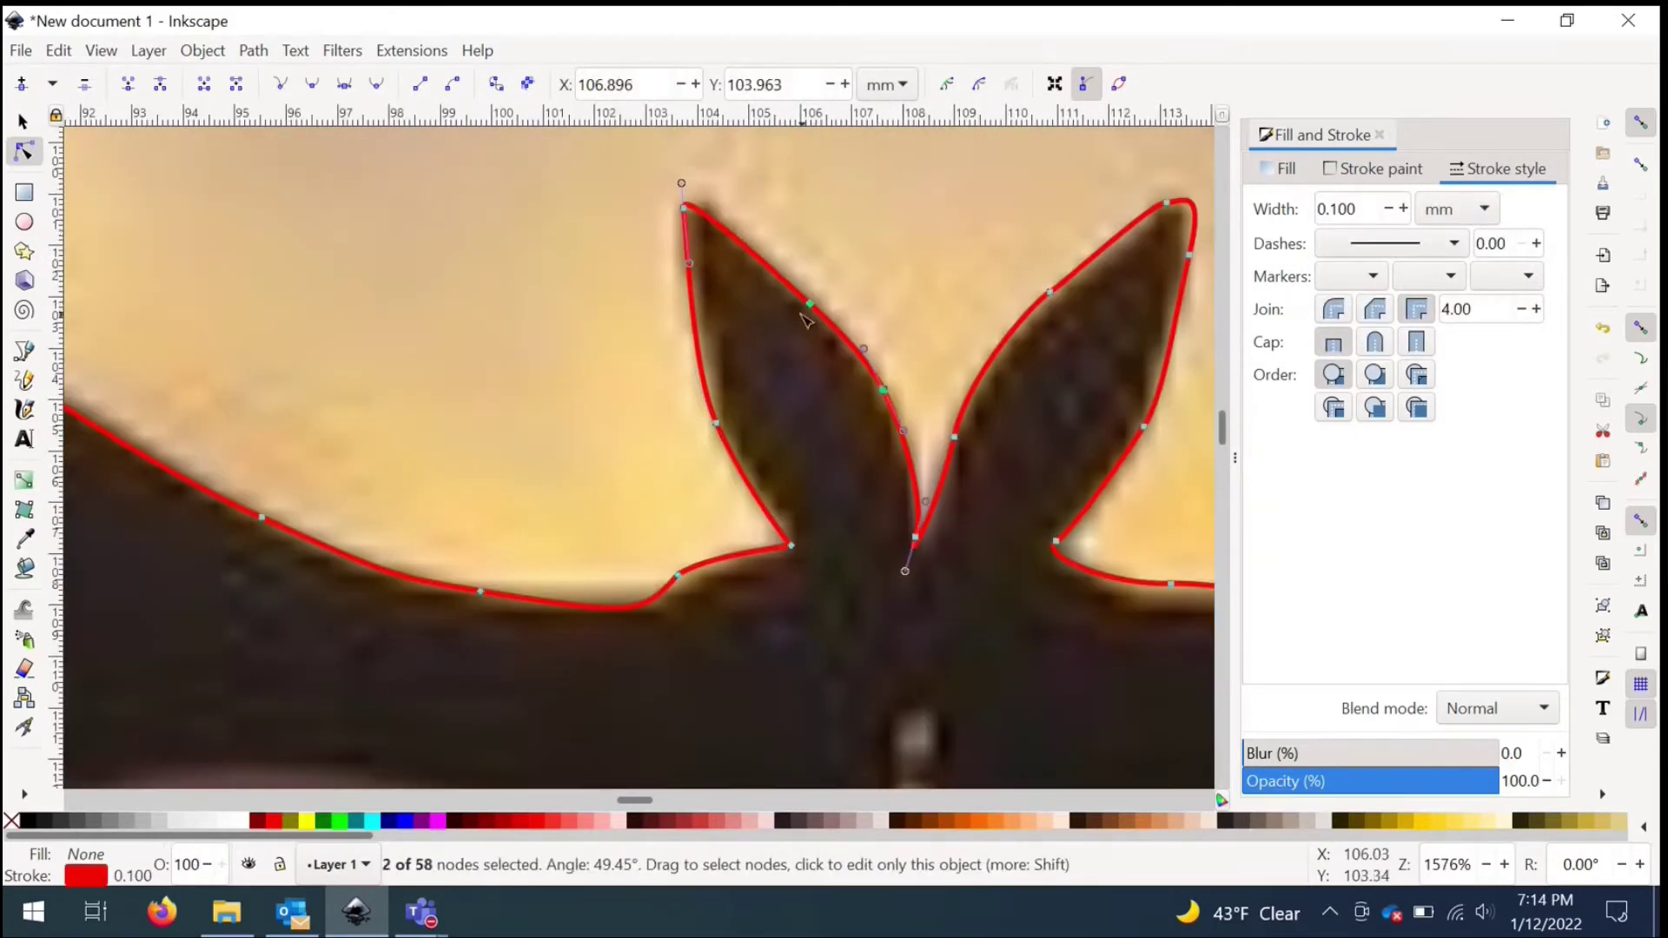
pyautogui.scroll(3, 808, 330)
pyautogui.scroll(-2, 921, 374)
pyautogui.moveTo(893, 402); pyautogui.dragTo(888, 373)
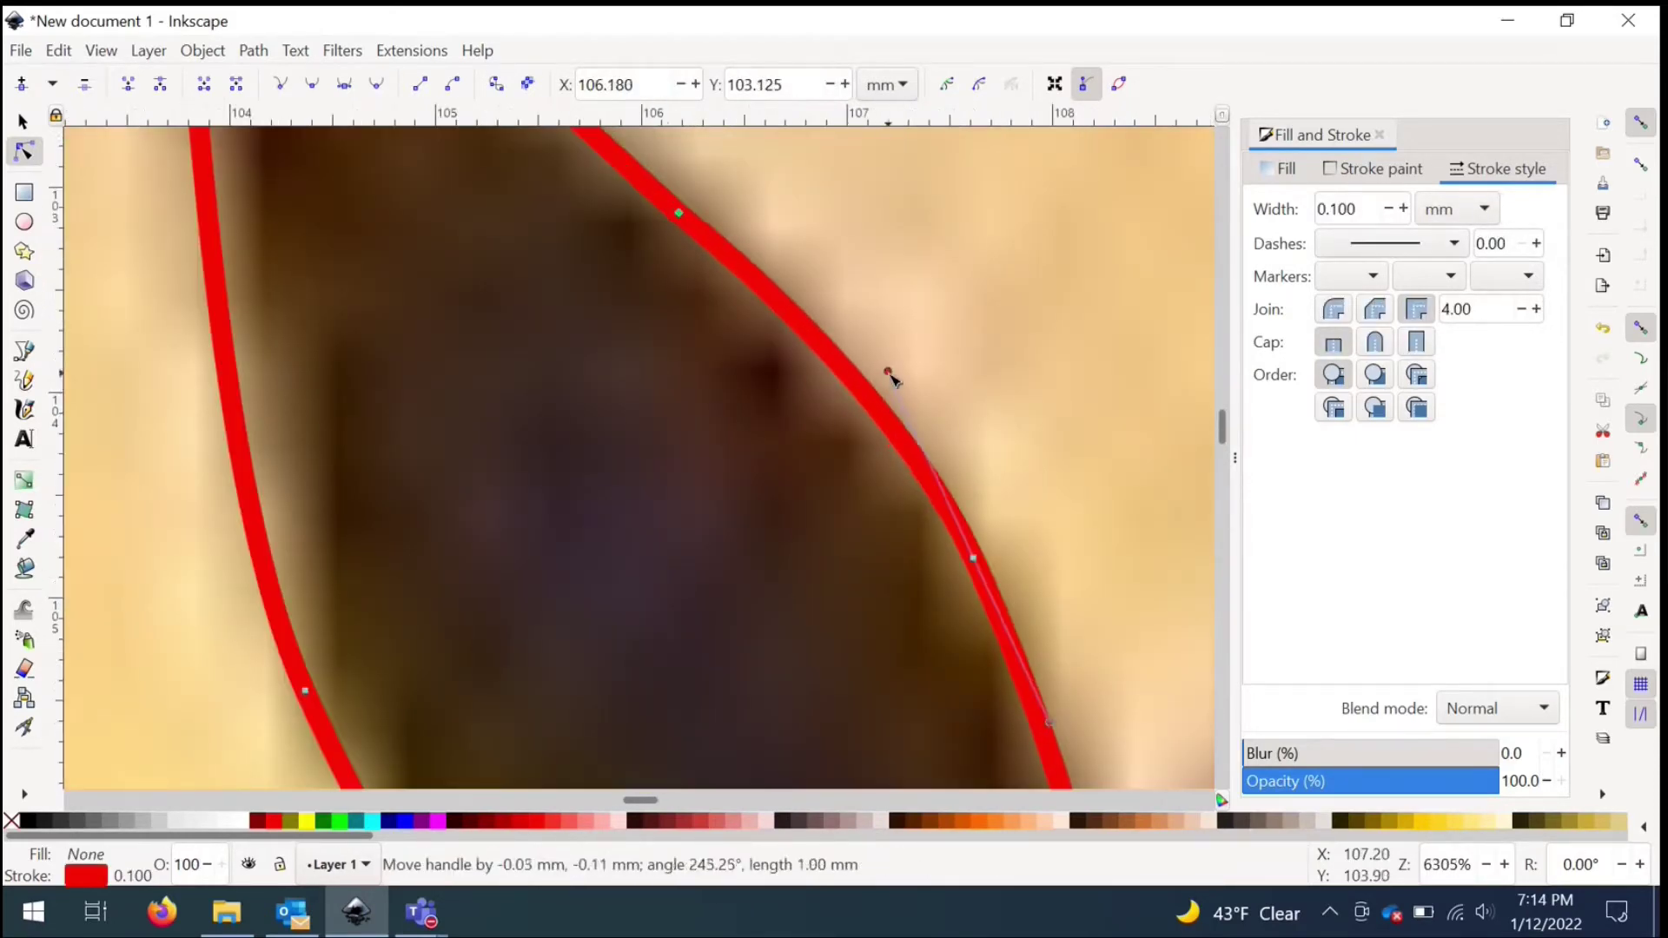
# Step: Fit the V-shaped notch between the two antennae to the photo by adjusting its bottom node and handles
pyautogui.scroll(-2, 764, 641)
pyautogui.scroll(2, 769, 582)
pyautogui.moveTo(756, 574); pyautogui.dragTo(778, 554)
pyautogui.click(771, 547)
pyautogui.moveTo(799, 449); pyautogui.dragTo(763, 502)
pyautogui.moveTo(782, 605); pyautogui.dragTo(774, 598)
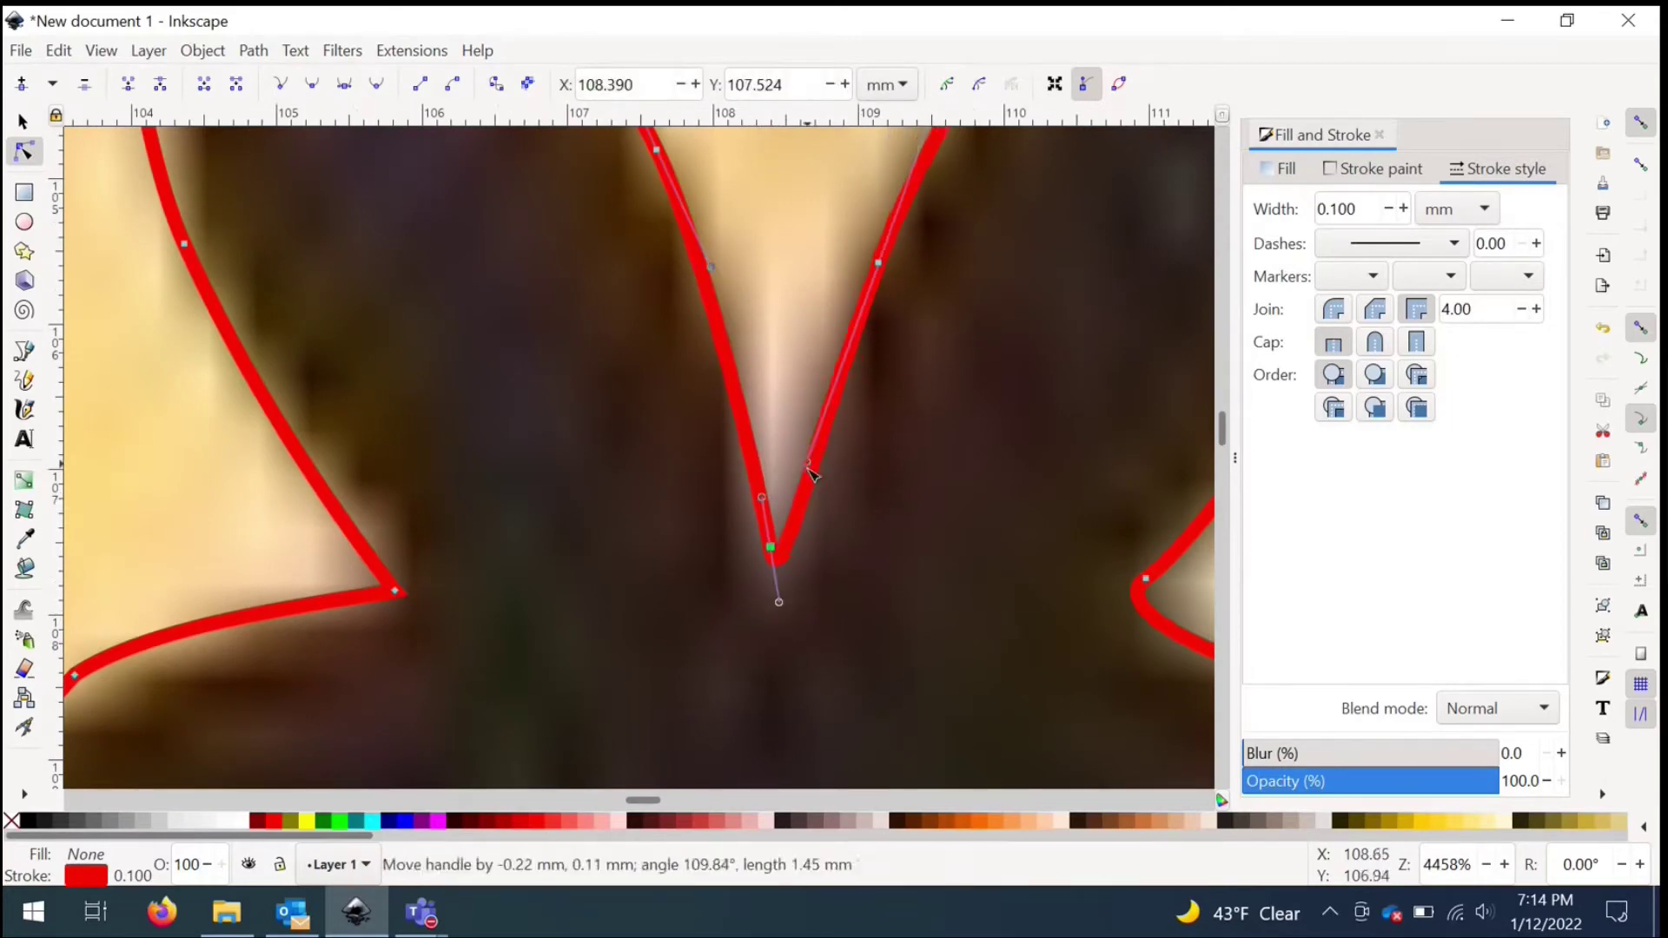
pyautogui.scroll(-4, 765, 596)
pyautogui.scroll(2, 747, 590)
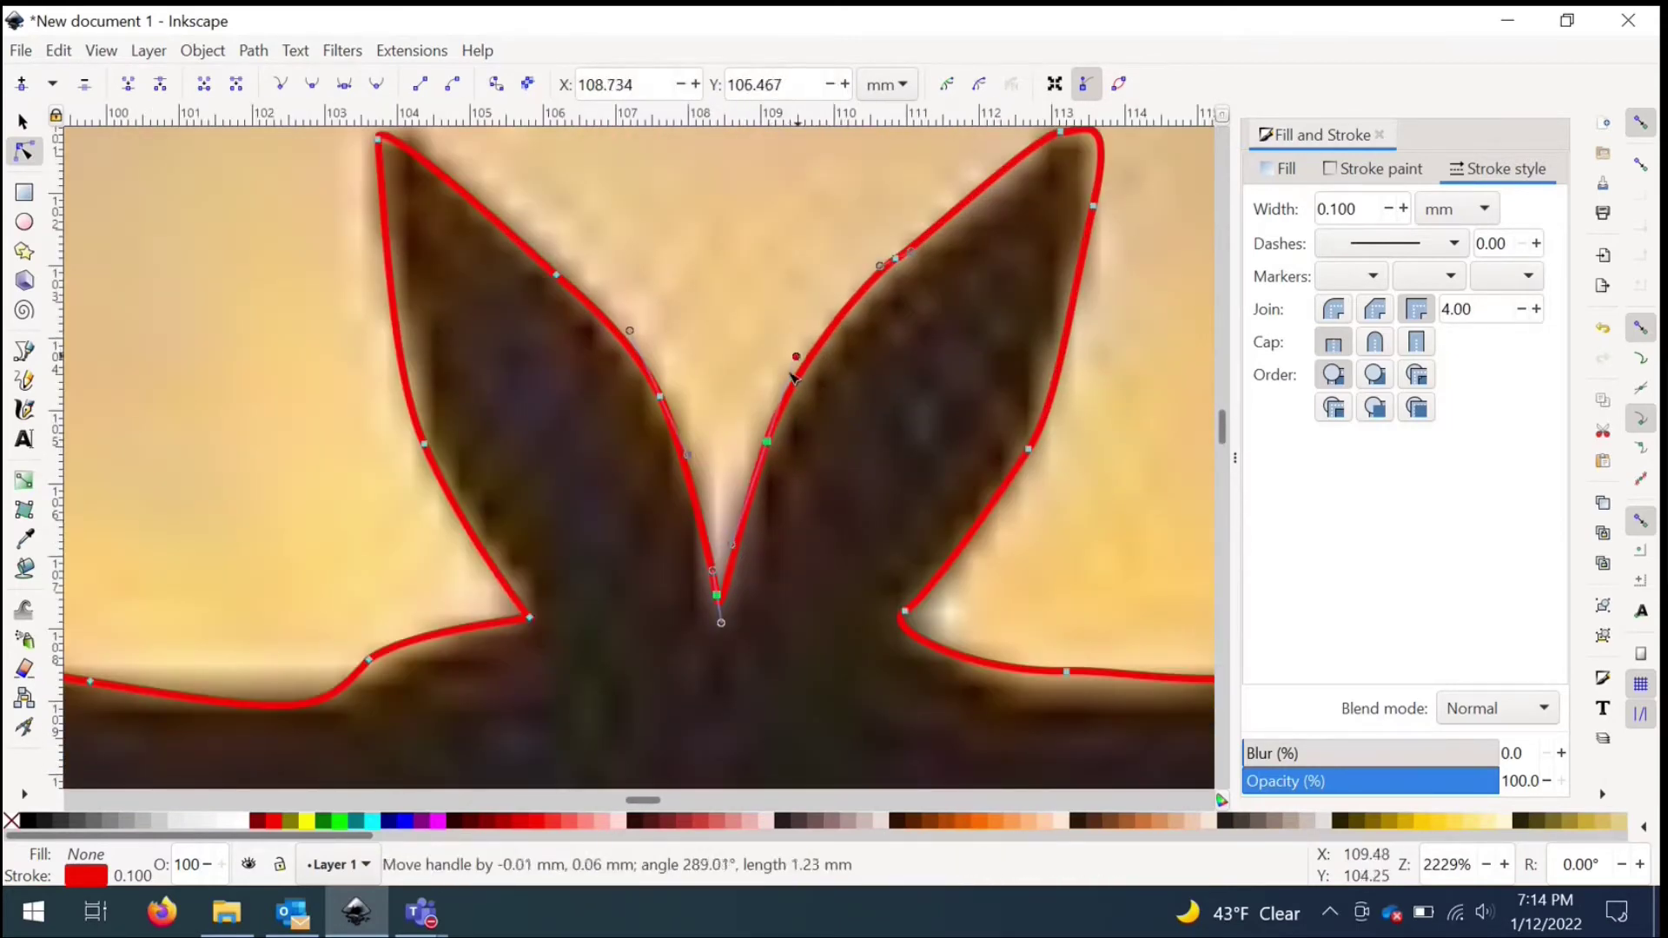
# Step: Delete the extra node beside the right antenna's tip and reshape the tip and outer side to a sharper point
pyautogui.scroll(1, 908, 301)
pyautogui.click(1100, 349)
pyautogui.moveTo(1083, 243)
pyautogui.mouseDown()
pyautogui.moveTo(1086, 217)
pyautogui.moveTo(1086, 234)
pyautogui.mouseUp()
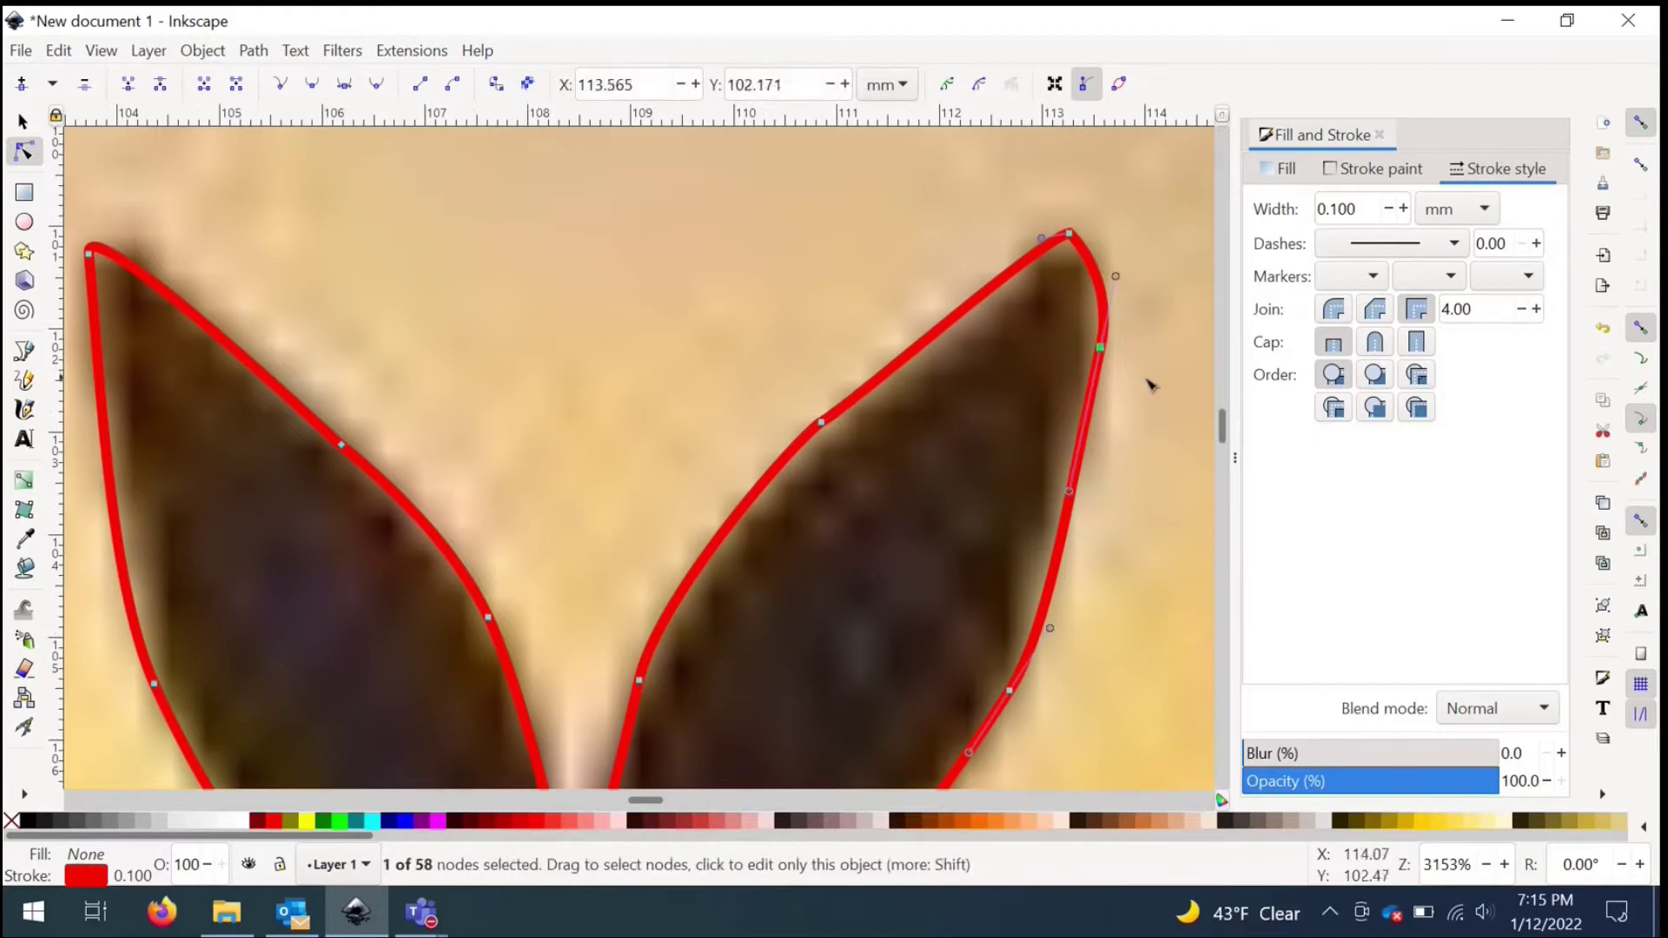
pyautogui.press('Delete')
pyautogui.moveTo(1073, 590); pyautogui.dragTo(1056, 558)
pyautogui.moveTo(1126, 339); pyautogui.dragTo(1111, 311)
pyautogui.moveTo(1070, 233); pyautogui.dragTo(1085, 233)
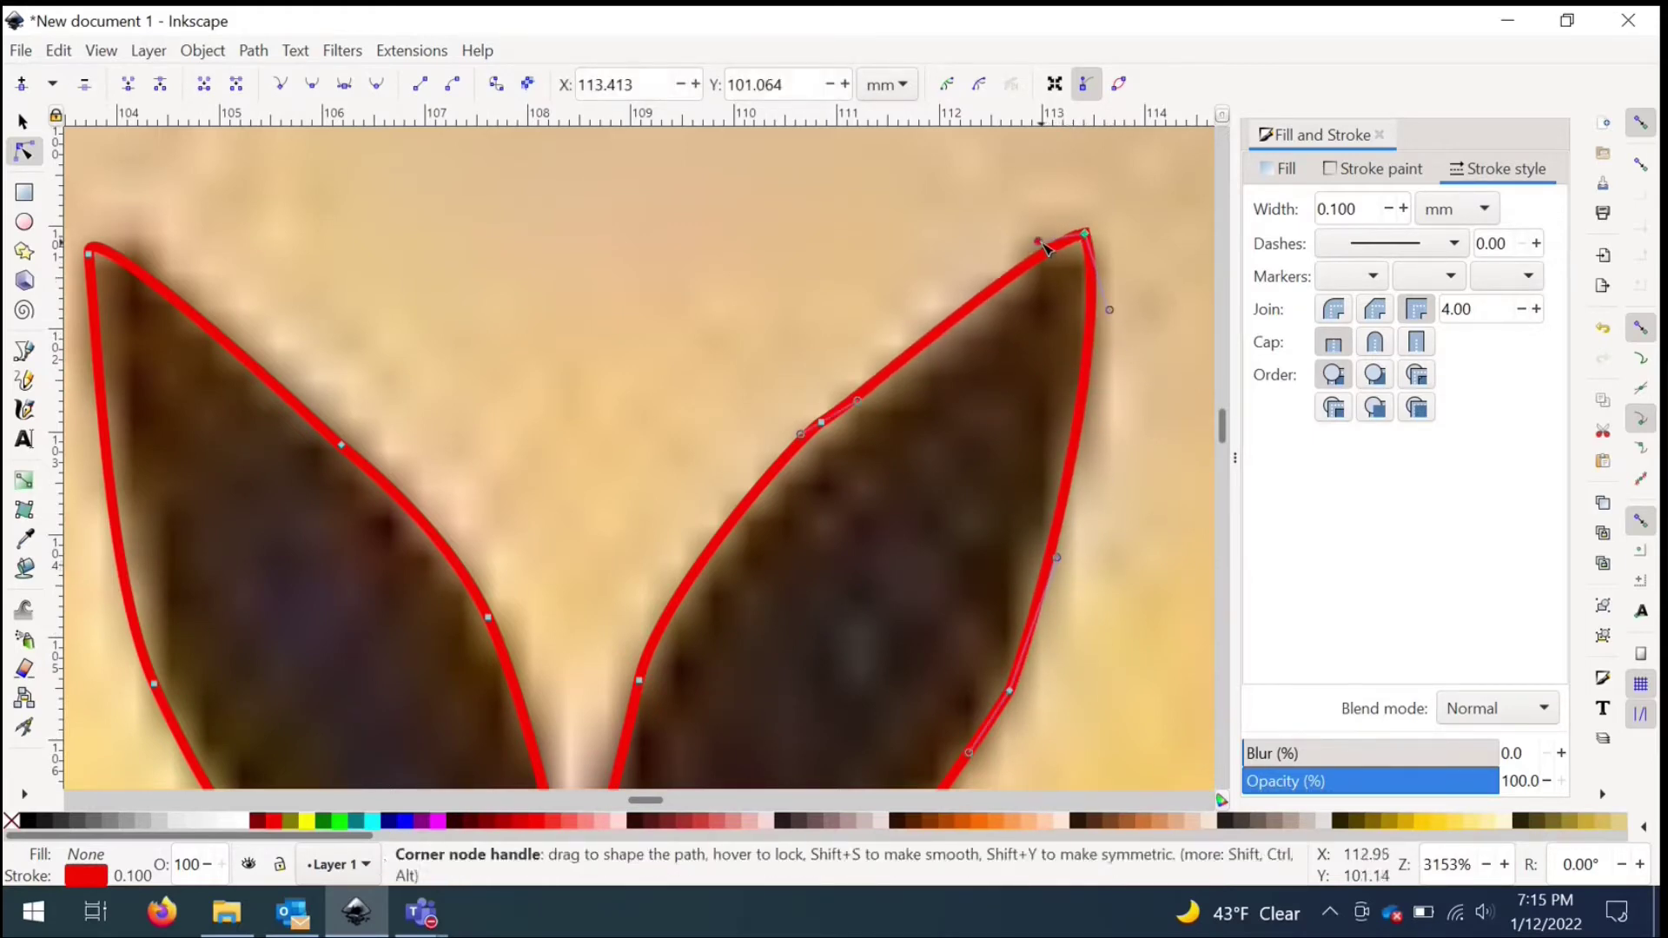
# Step: Adjust the handles of the corner node at the right antenna's base to sharpen that corner
pyautogui.scroll(-10, 812, 477)
pyautogui.click(845, 456)
pyautogui.moveTo(873, 439); pyautogui.dragTo(884, 422)
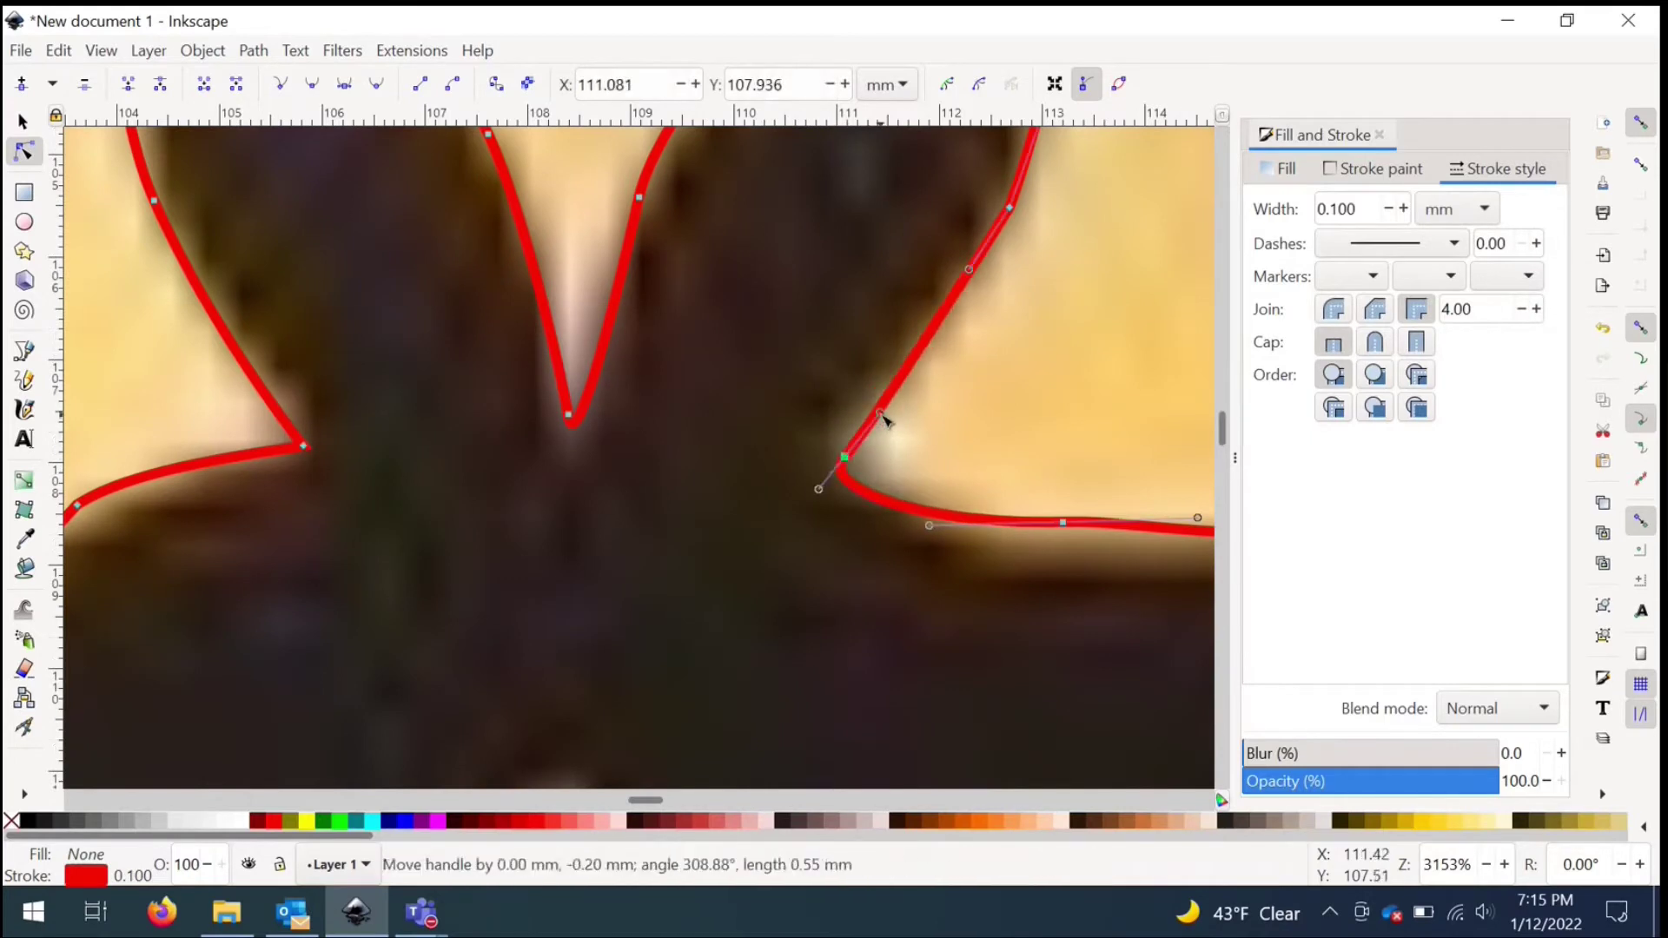
pyautogui.click(819, 493)
pyautogui.click(844, 473)
pyautogui.click(844, 472)
pyautogui.moveTo(819, 491); pyautogui.dragTo(878, 420)
pyautogui.doubleClick(844, 456)
# Step: Move the right wing's first top-edge node closer to the right antenna's base and reshape the short curve between them
pyautogui.moveTo(838, 506)
pyautogui.mouseDown()
pyautogui.moveTo(856, 440)
pyautogui.moveTo(835, 475)
pyautogui.mouseUp()
pyautogui.moveTo(1063, 523); pyautogui.dragTo(998, 531)
pyautogui.moveTo(869, 536); pyautogui.dragTo(921, 480)
pyautogui.moveTo(998, 532); pyautogui.dragTo(953, 516)
pyautogui.moveTo(874, 463); pyautogui.dragTo(892, 448)
pyautogui.moveTo(1044, 615); pyautogui.dragTo(952, 517)
# Step: Fit the dip of the right wing's top edge beside the antennae to the photo using the curve handles
pyautogui.hscroll(6, 733, 509)
pyautogui.scroll(-2, 733, 508)
pyautogui.click(831, 509)
pyautogui.click(840, 462)
pyautogui.click(840, 463)
pyautogui.moveTo(1152, 527); pyautogui.dragTo(920, 577)
pyautogui.scroll(-2, 170, 664)
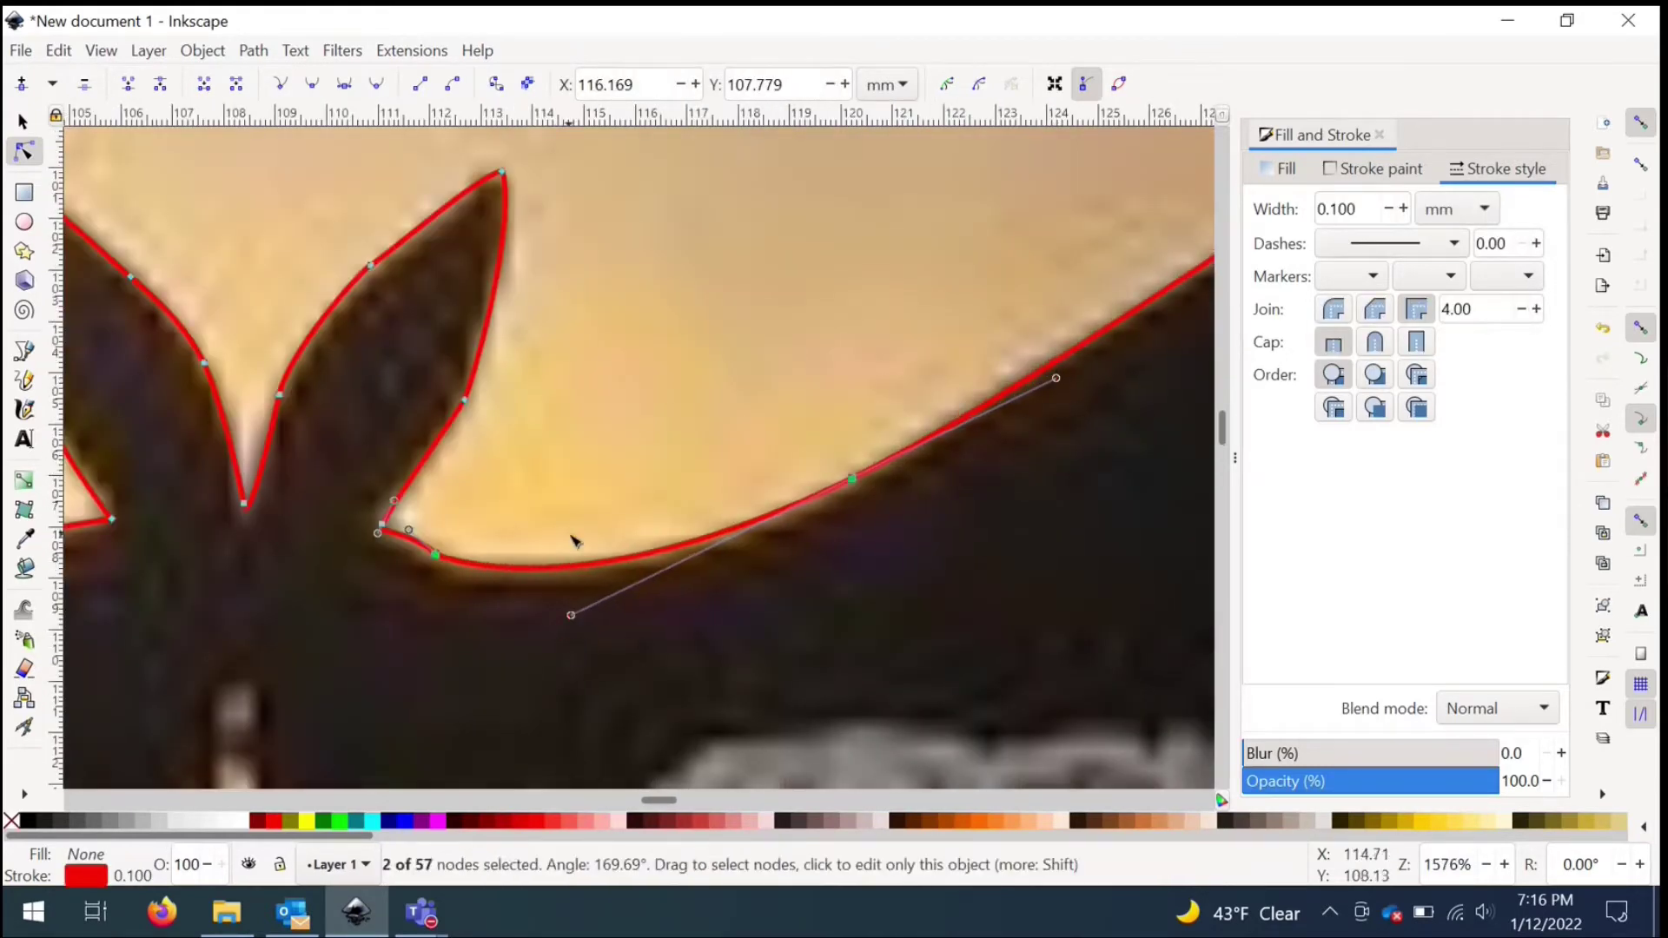
# Step: Refine the right wing's rising top edge above the bottles by adjusting its node and handles
pyautogui.scroll(-5, 572, 540)
pyautogui.scroll(5, 748, 452)
pyautogui.moveTo(704, 421); pyautogui.dragTo(708, 428)
pyautogui.scroll(-3, 629, 417)
pyautogui.scroll(1, 804, 248)
pyautogui.moveTo(802, 244); pyautogui.dragTo(821, 253)
pyautogui.scroll(-3, 804, 281)
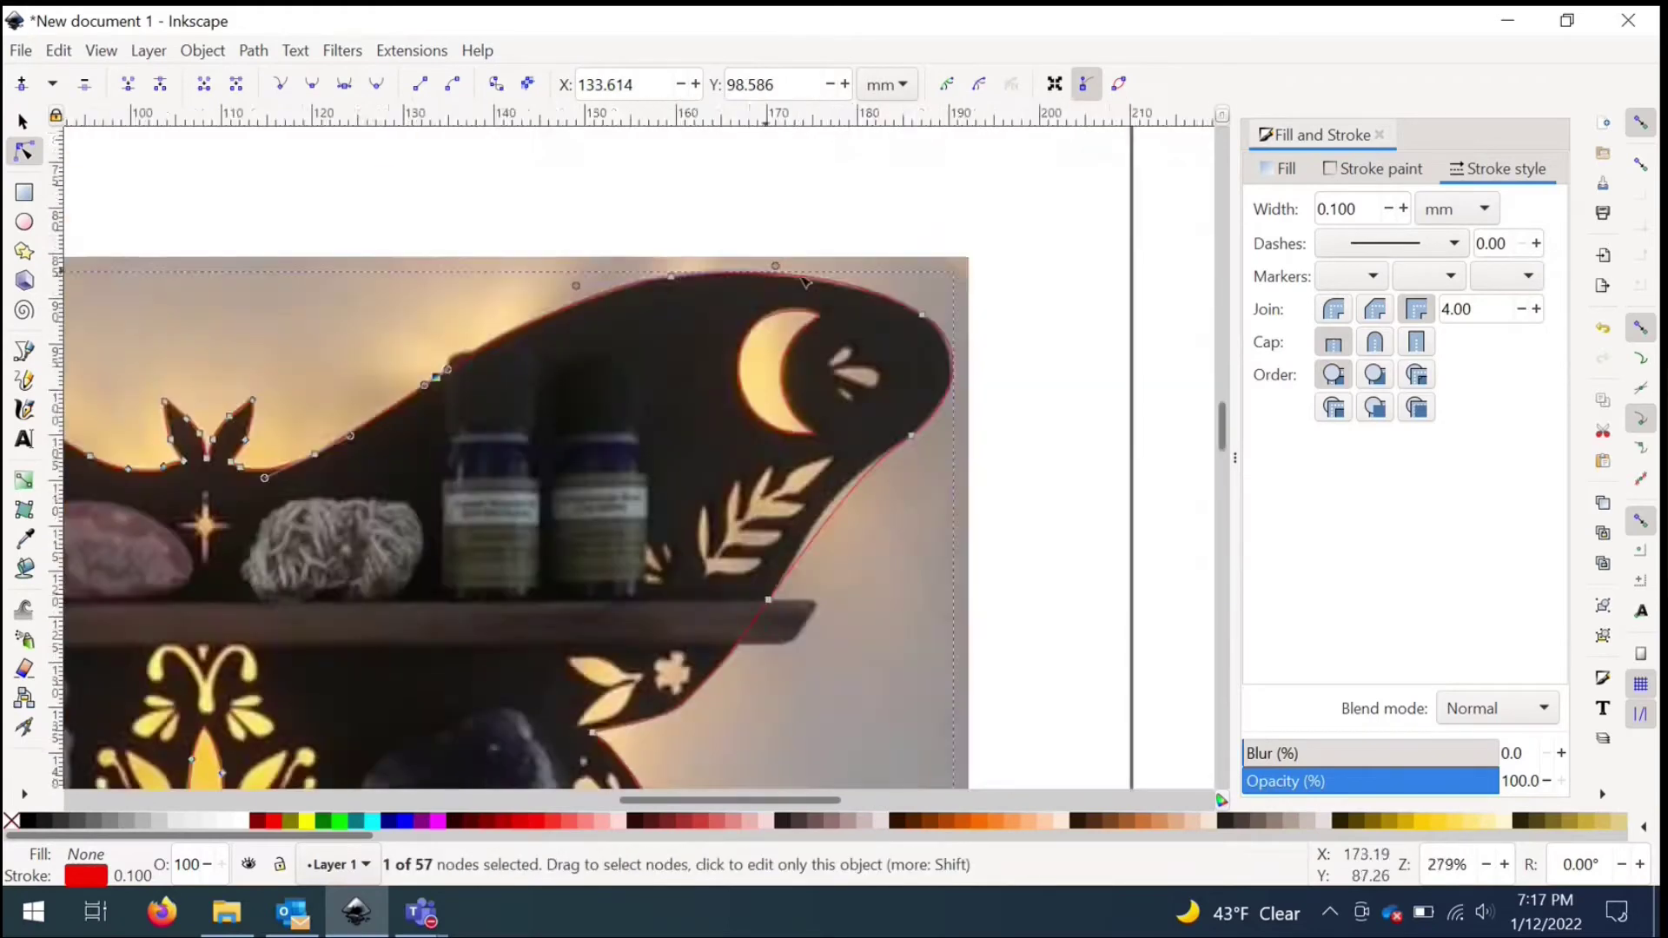
# Step: Fit the right wing's rounded outer tip and the edge running down toward the upper shelf to the photo
pyautogui.scroll(4, 805, 282)
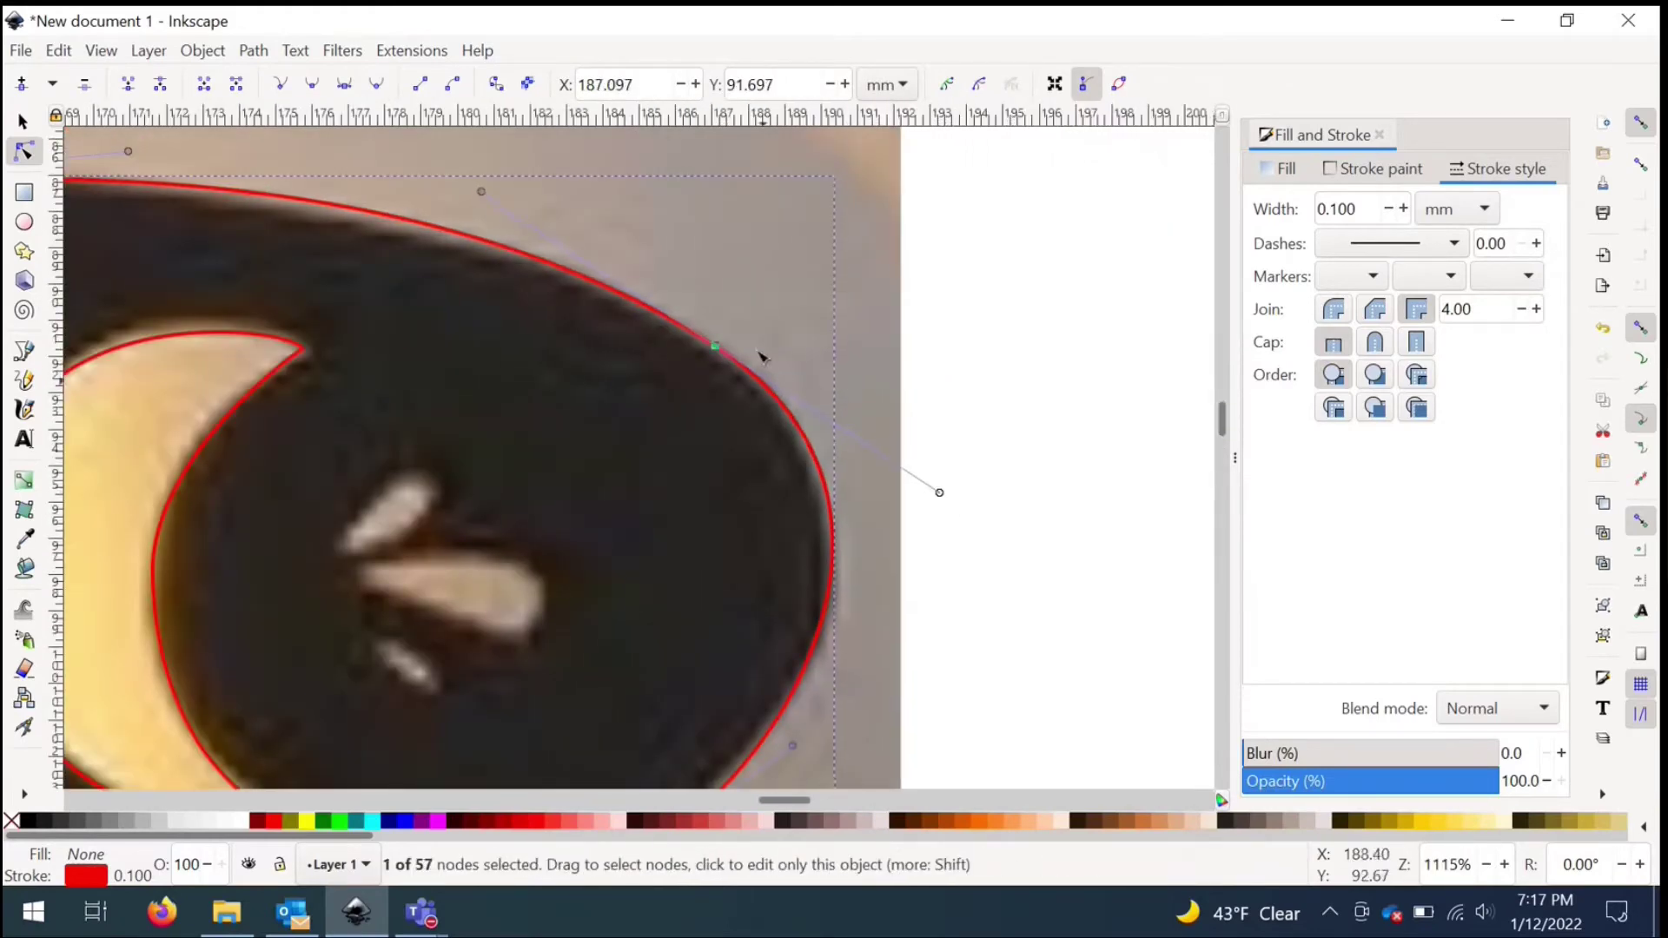
pyautogui.scroll(-1, 786, 469)
pyautogui.scroll(-2, 556, 469)
pyautogui.scroll(2, 571, 452)
pyautogui.moveTo(578, 364); pyautogui.dragTo(529, 384)
pyautogui.click(379, 669)
pyautogui.moveTo(380, 669); pyautogui.dragTo(413, 653)
pyautogui.hotkey('ctrl', 'z')
pyautogui.click(491, 502)
pyautogui.moveTo(492, 504); pyautogui.dragTo(606, 335)
pyautogui.moveTo(524, 401); pyautogui.dragTo(556, 359)
# Step: Reshape the right wing's edge below the upper shelf down to the inward corner
pyautogui.scroll(-3, 689, 298)
pyautogui.scroll(3, 552, 540)
pyautogui.moveTo(488, 619)
pyautogui.mouseDown()
pyautogui.moveTo(507, 606)
pyautogui.moveTo(472, 615)
pyautogui.mouseUp()
pyautogui.moveTo(429, 549); pyautogui.dragTo(452, 540)
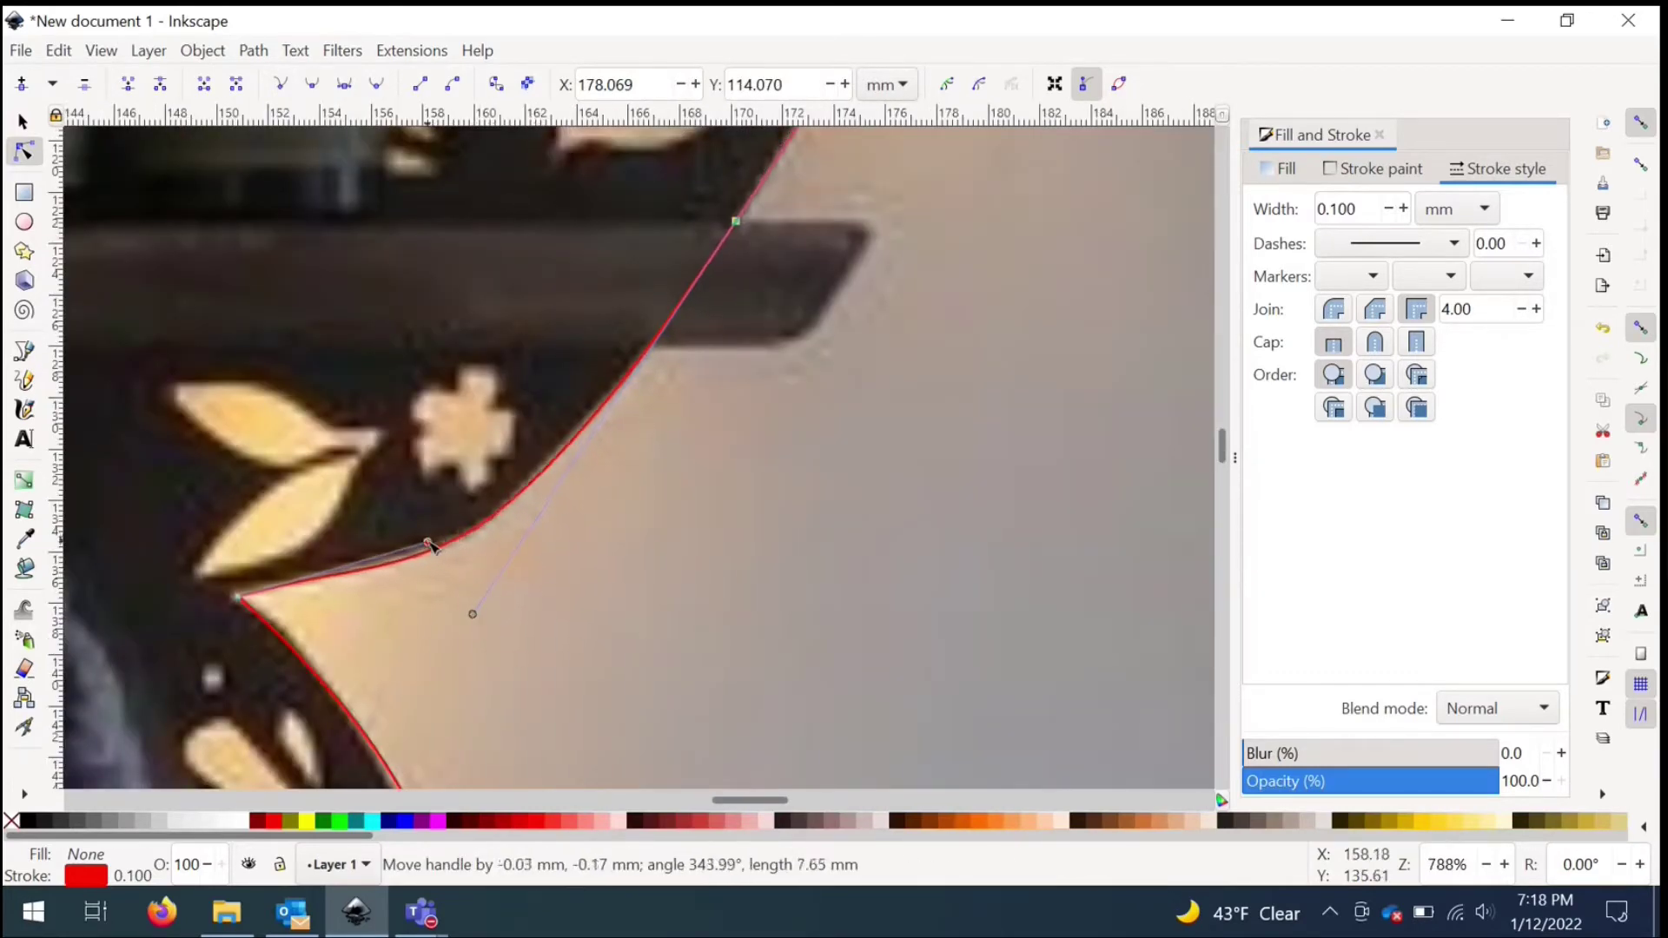
# Step: Adjust the curve of the lower right wing's outer edge to match the photo and deselect the outline
pyautogui.scroll(-5, 244, 365)
pyautogui.moveTo(458, 505); pyautogui.dragTo(421, 454)
pyautogui.scroll(-5, 452, 504)
pyautogui.click(733, 499)
pyautogui.scroll(-4, 837, 470)
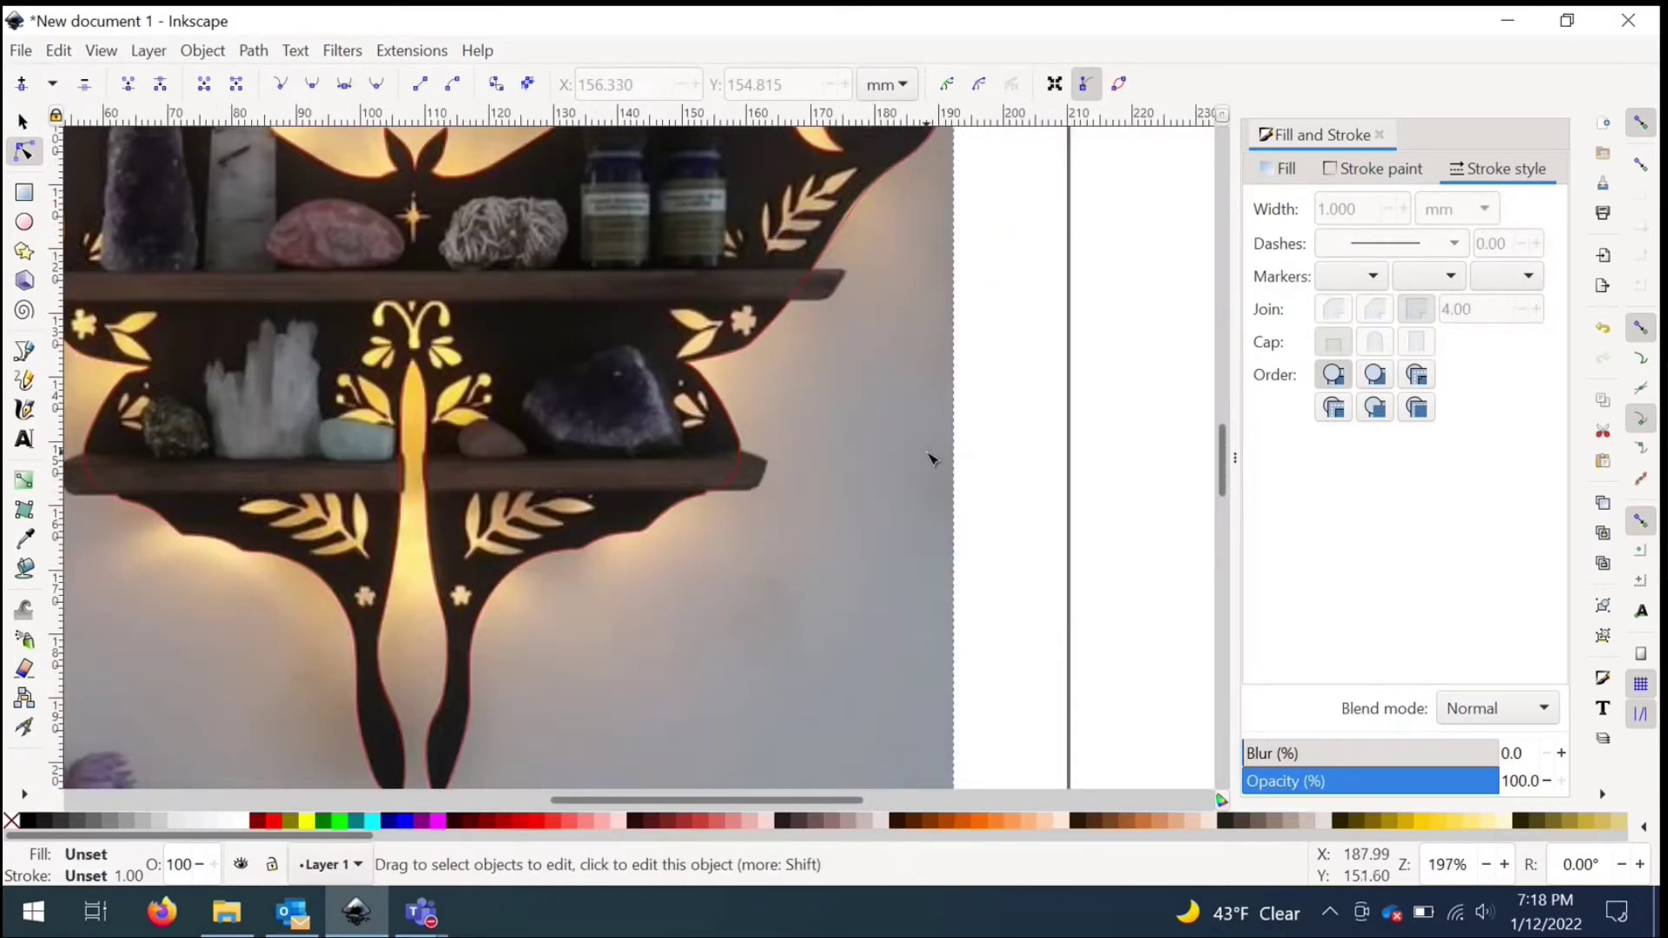
# Step: Save the drawing as an SVG file named moth
pyautogui.scroll(-2, 930, 459)
pyautogui.click(21, 50)
pyautogui.click(78, 249)
pyautogui.write('moth')
pyautogui.click(802, 527)
# Step: Trace the small upper petal cut-out beside the left moon as a closed, unfilled shape with a red 0.100 mm stroke
pyautogui.scroll(8, 383, 317)
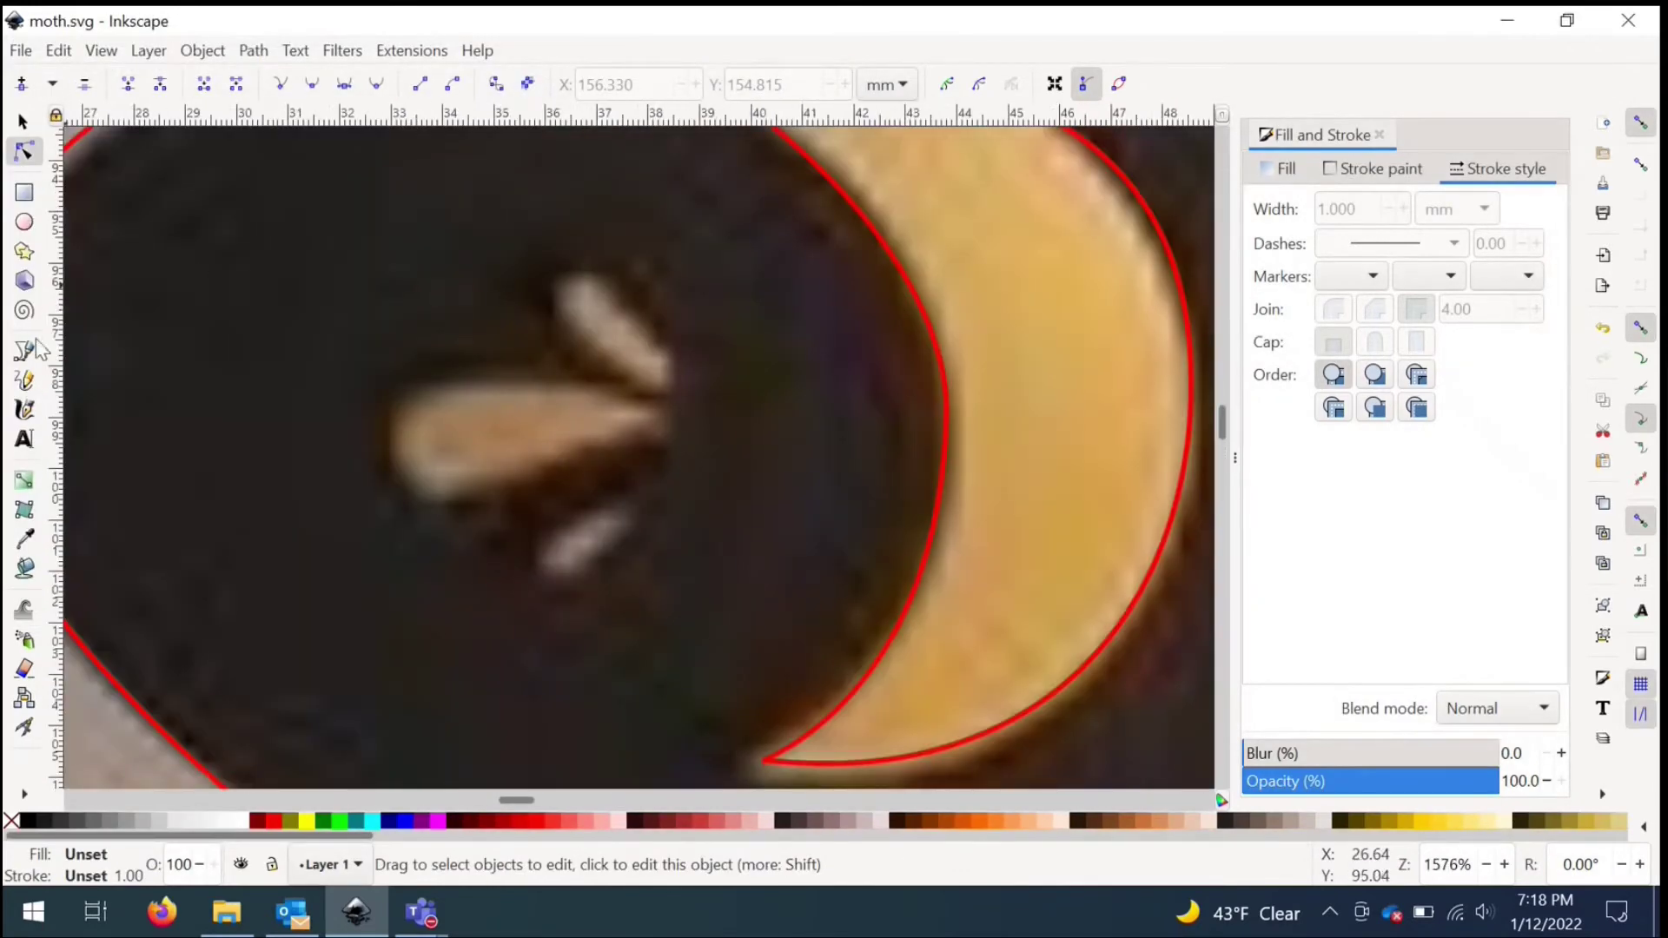
pyautogui.click(35, 348)
pyautogui.click(573, 282)
pyautogui.click(556, 312)
pyautogui.click(572, 282)
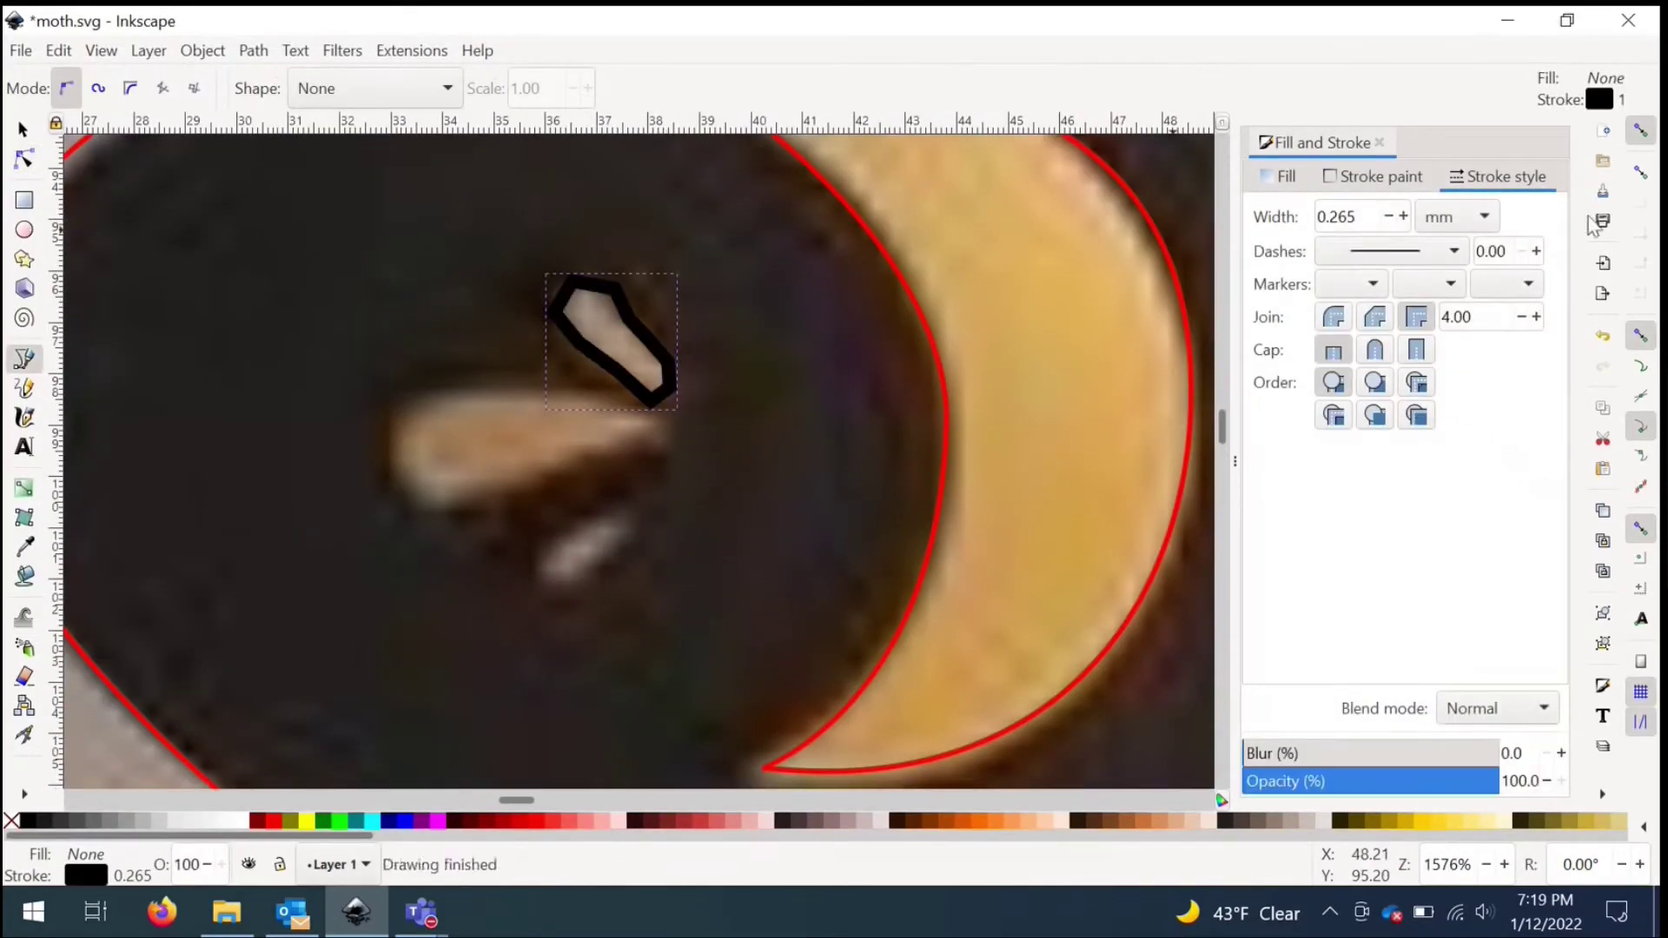
pyautogui.click(718, 429)
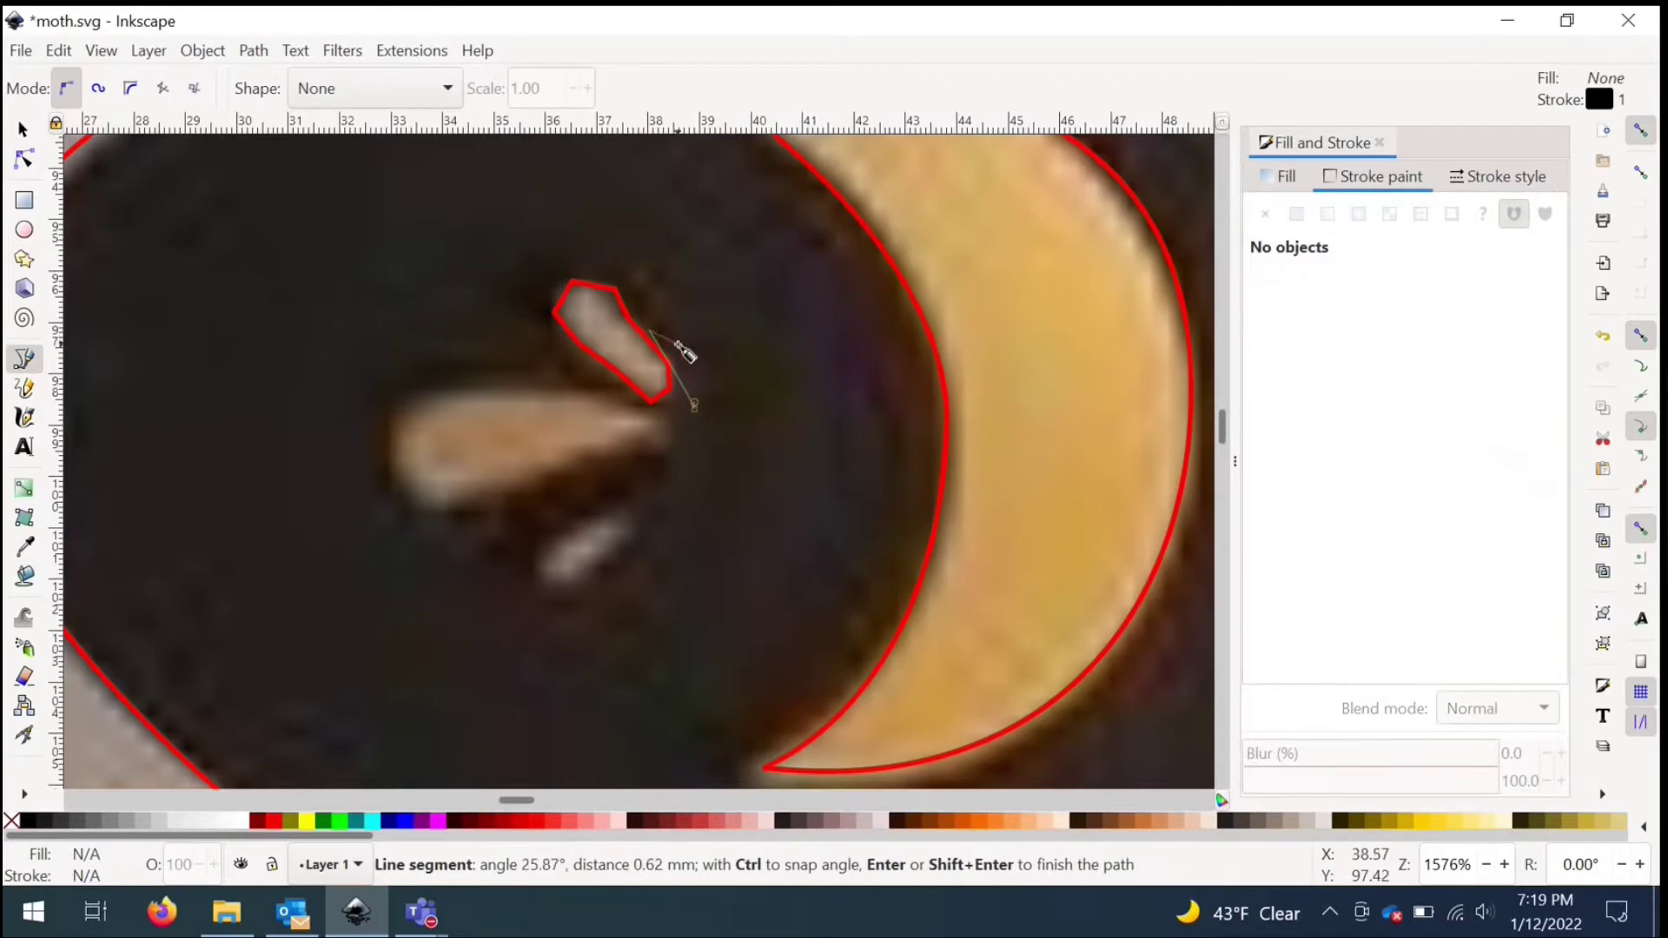
# Step: Discard the stray path segment and delete the small petal outline's surplus nodes, leaving only one node at each end
pyautogui.press('s')
pyautogui.press('Delete')
pyautogui.click(23, 152)
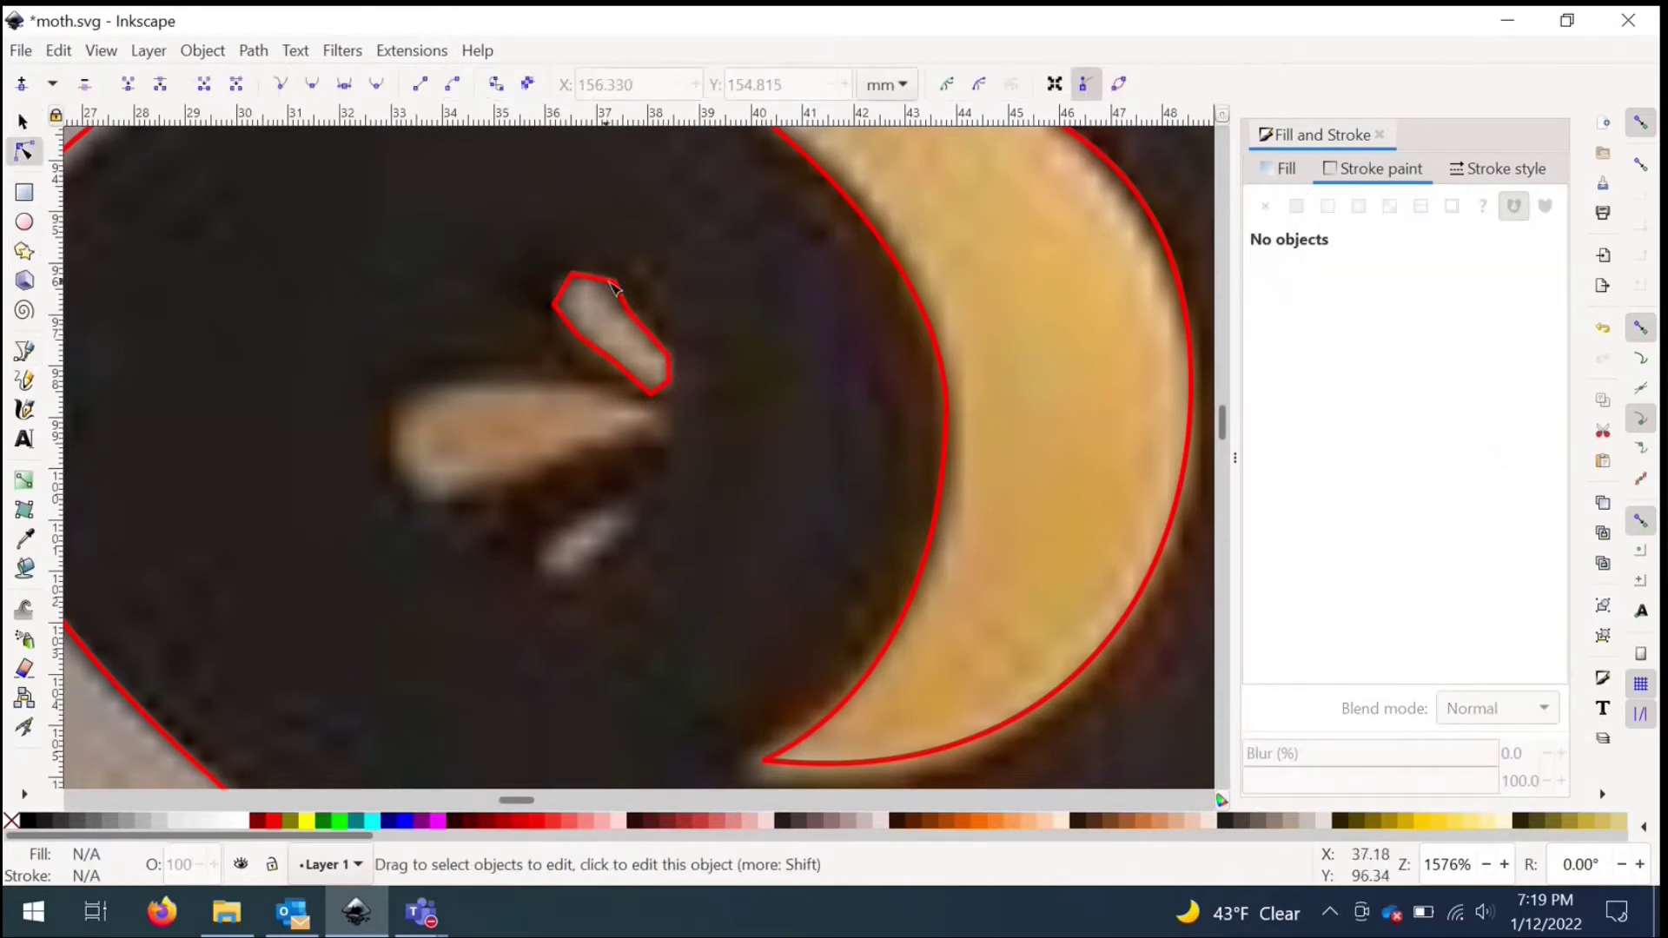
pyautogui.click(613, 286)
pyautogui.press('Delete')
pyautogui.press('Delete')
pyautogui.moveTo(529, 292); pyautogui.dragTo(618, 391)
pyautogui.press('Delete')
pyautogui.click(649, 395)
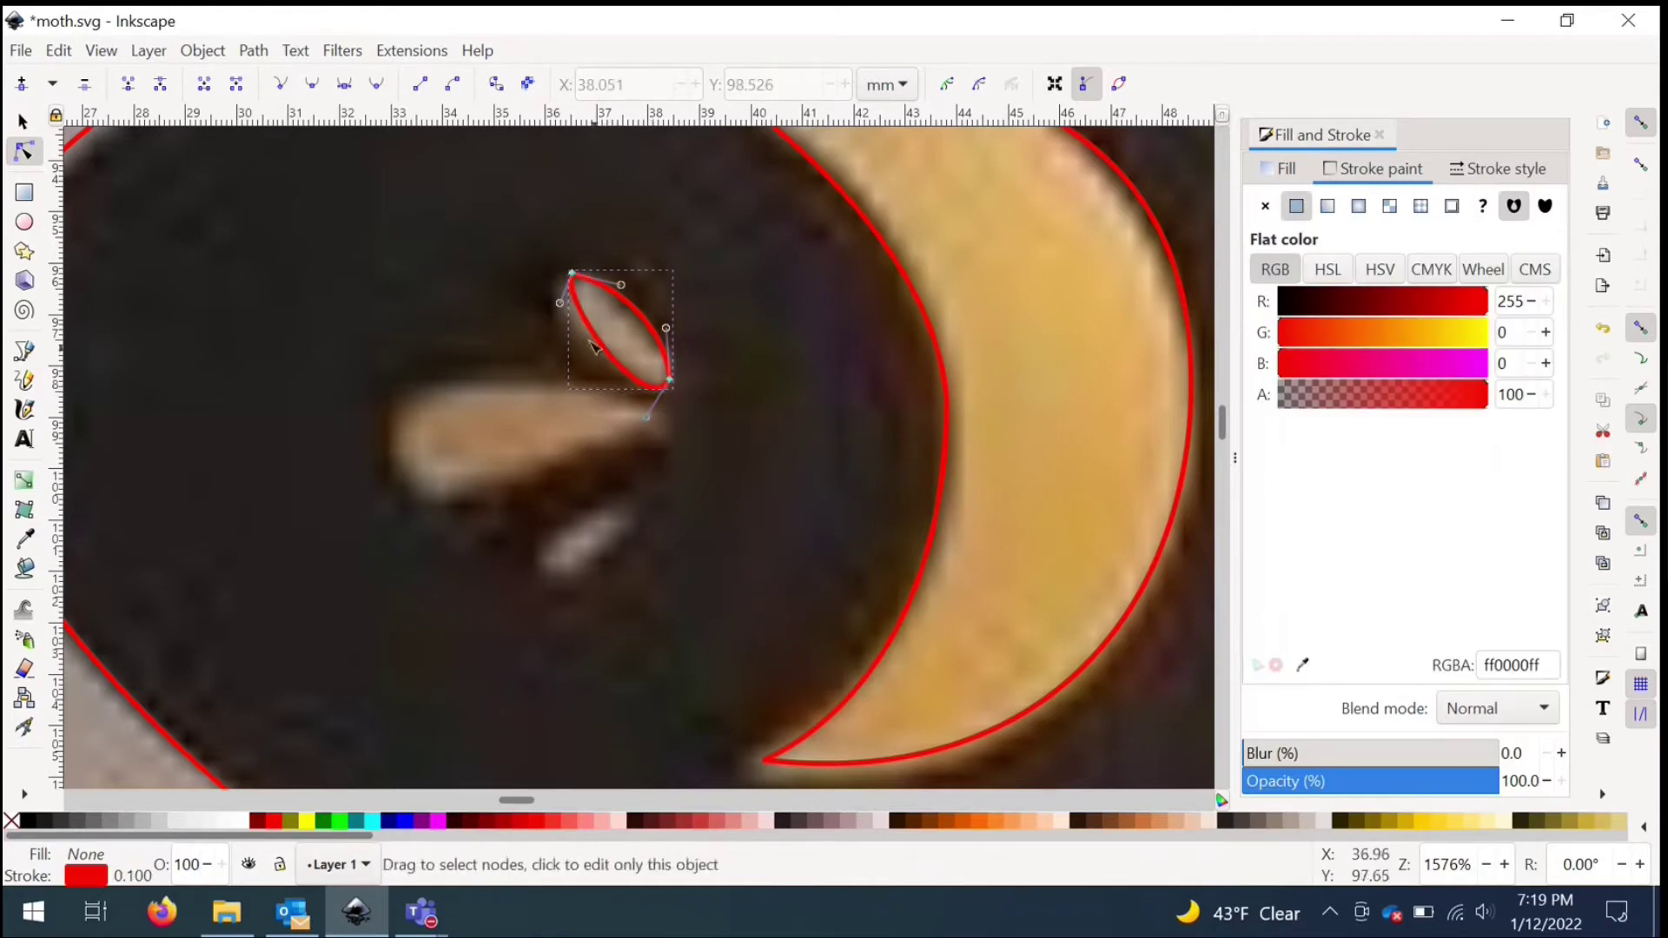
# Step: Move the small petal's upper end node outward and adjust the handles to round that end and tighten the lower side
pyautogui.scroll(5, 588, 287)
pyautogui.hotkey('ctrl', 'z')
pyautogui.hotkey('ctrl', 'shift', 'z')
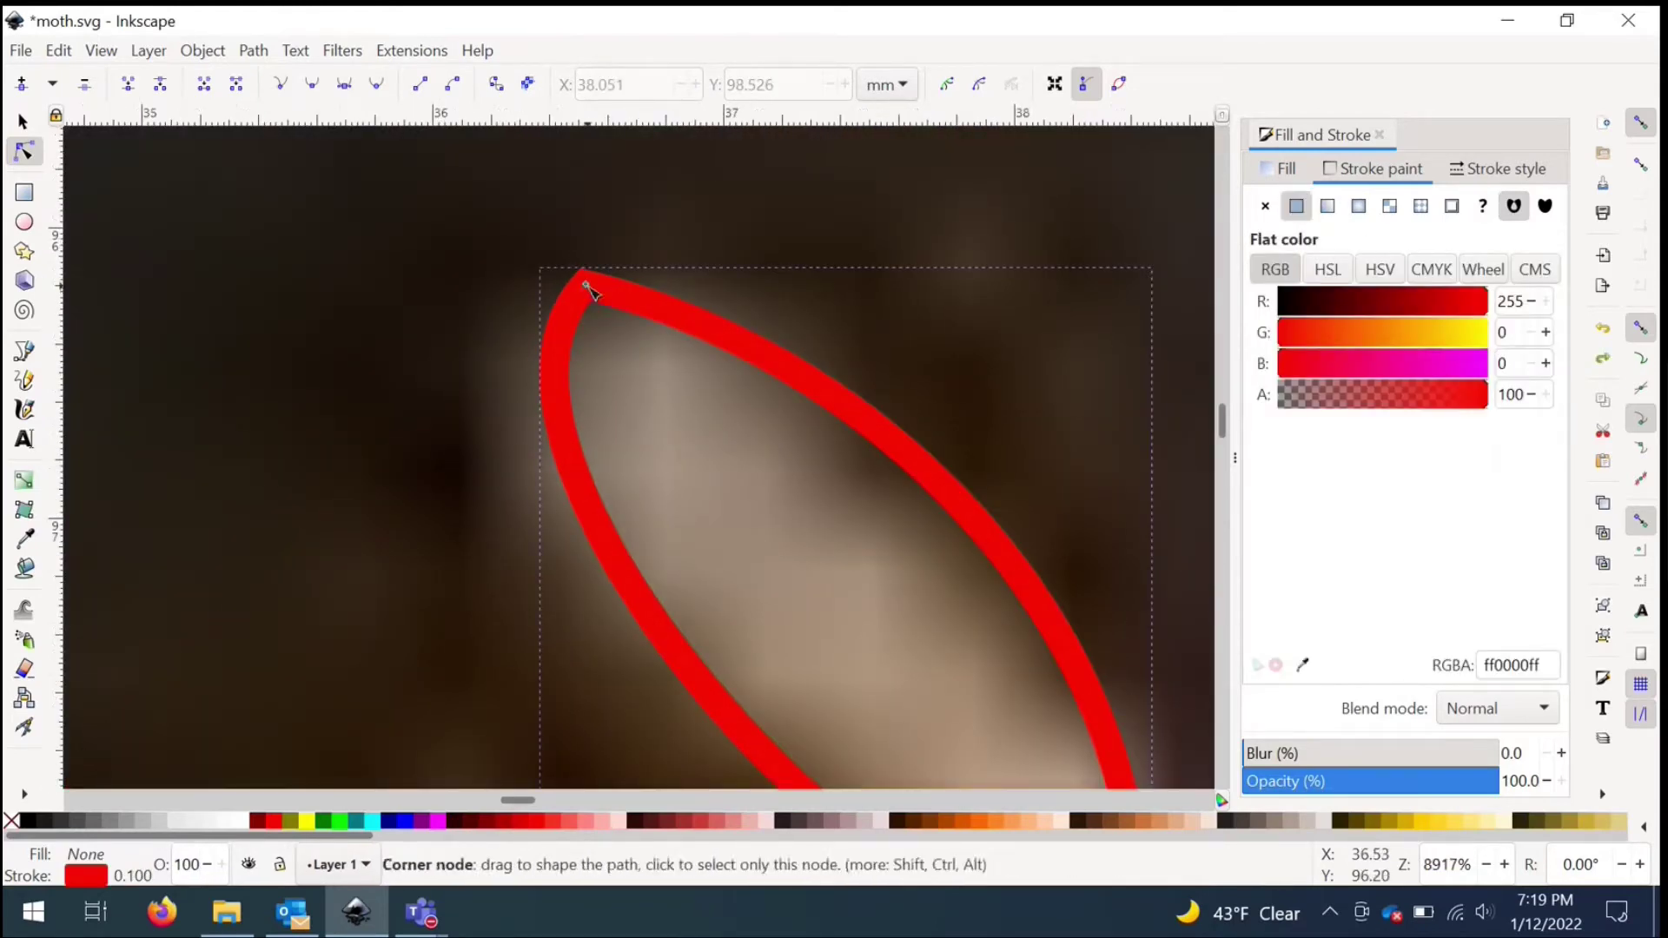
pyautogui.moveTo(585, 284); pyautogui.dragTo(549, 311)
pyautogui.moveTo(823, 377); pyautogui.dragTo(669, 186)
pyautogui.scroll(-3, 386, 283)
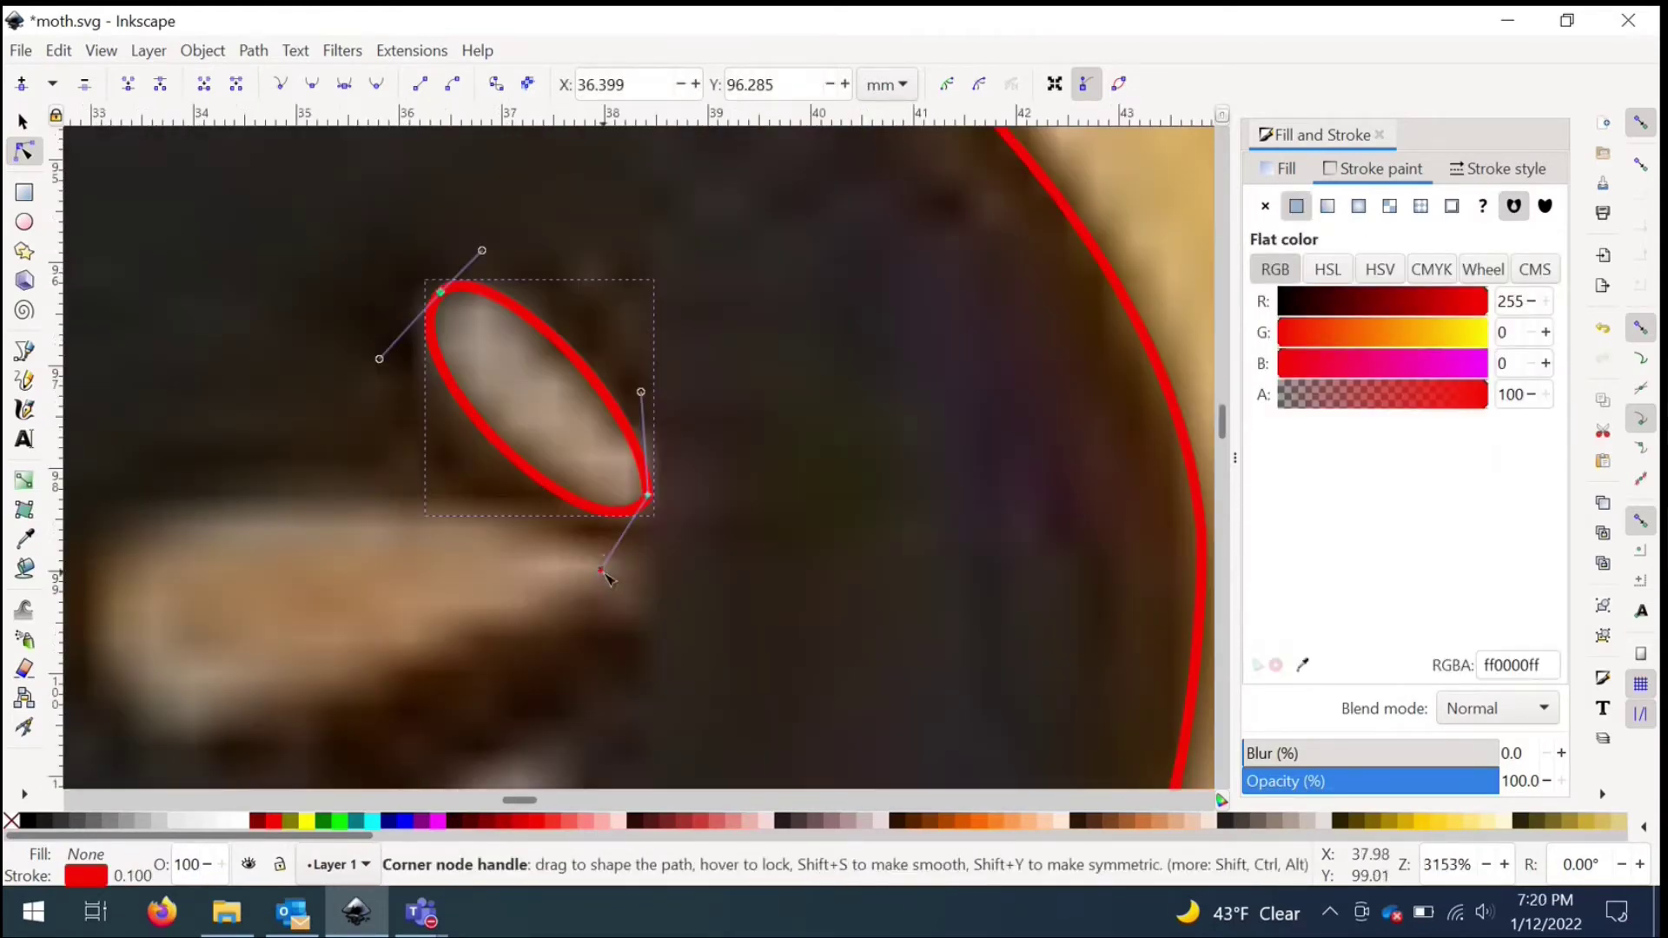
pyautogui.click(637, 411)
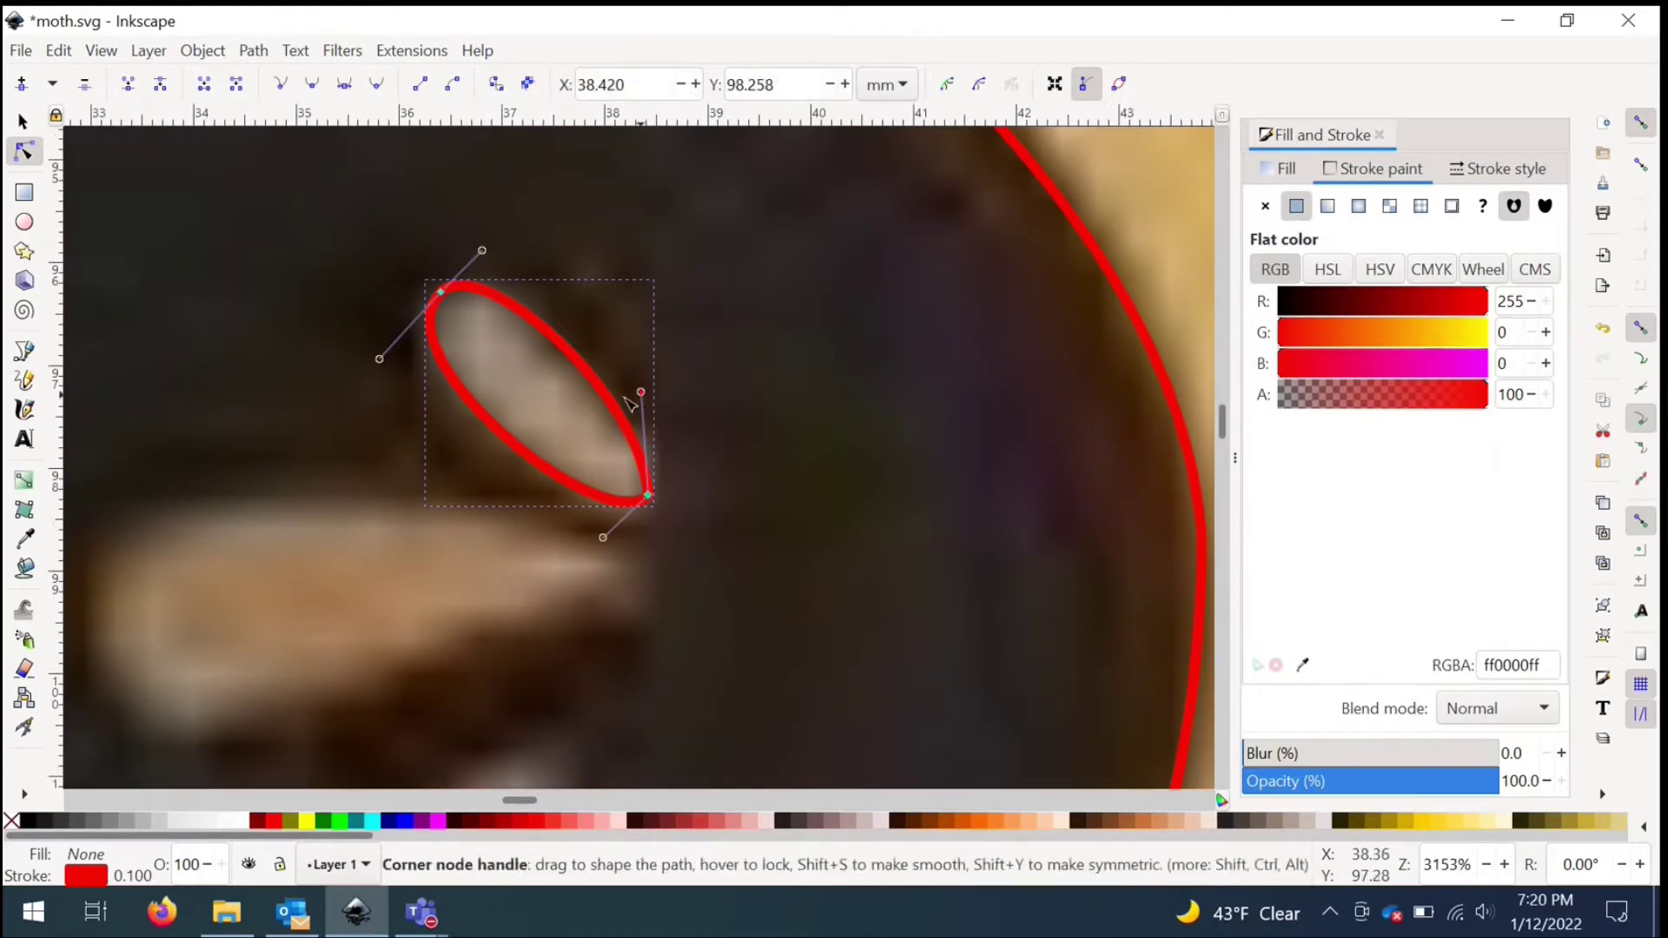
# Step: Refine the small petal's end nodes and long sides so the outline hugs the cut-out
pyautogui.scroll(2, 662, 525)
pyautogui.moveTo(579, 273); pyautogui.dragTo(726, 454)
pyautogui.click(351, 358)
pyautogui.scroll(-3, 364, 356)
pyautogui.scroll(2, 386, 364)
pyautogui.moveTo(389, 388); pyautogui.dragTo(393, 392)
pyautogui.moveTo(493, 415); pyautogui.dragTo(624, 530)
pyautogui.press('Escape')
pyautogui.click(605, 525)
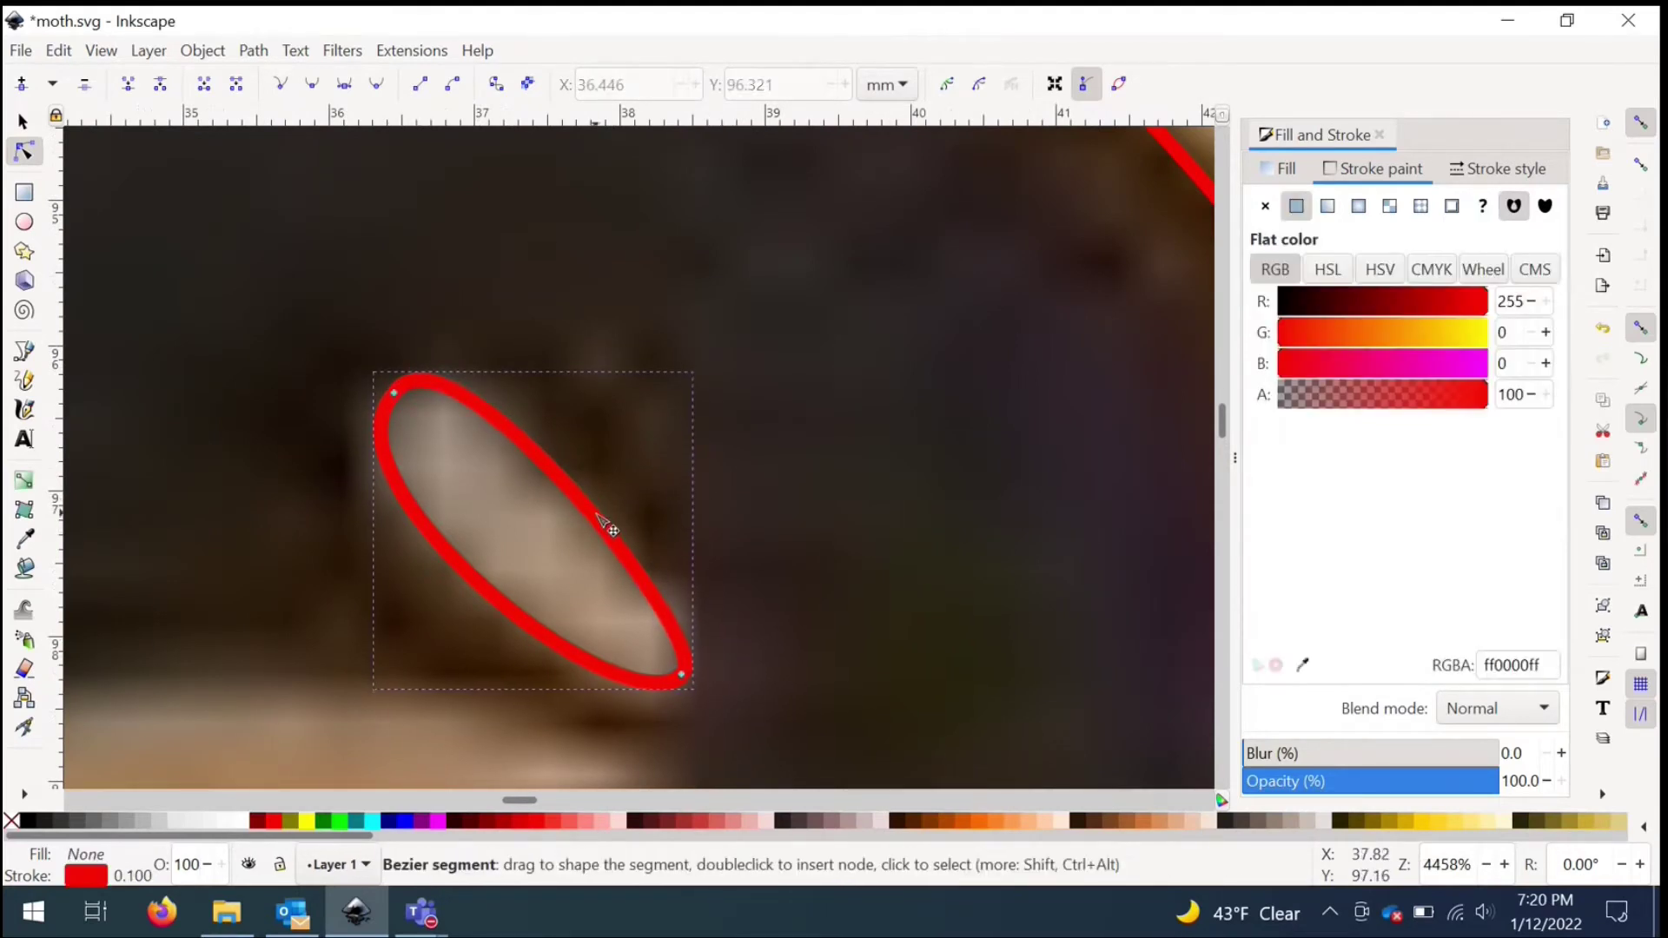
# Step: Insert a node midway along the small petal's upper side and adjust the handles at its lower tip
pyautogui.click(465, 559)
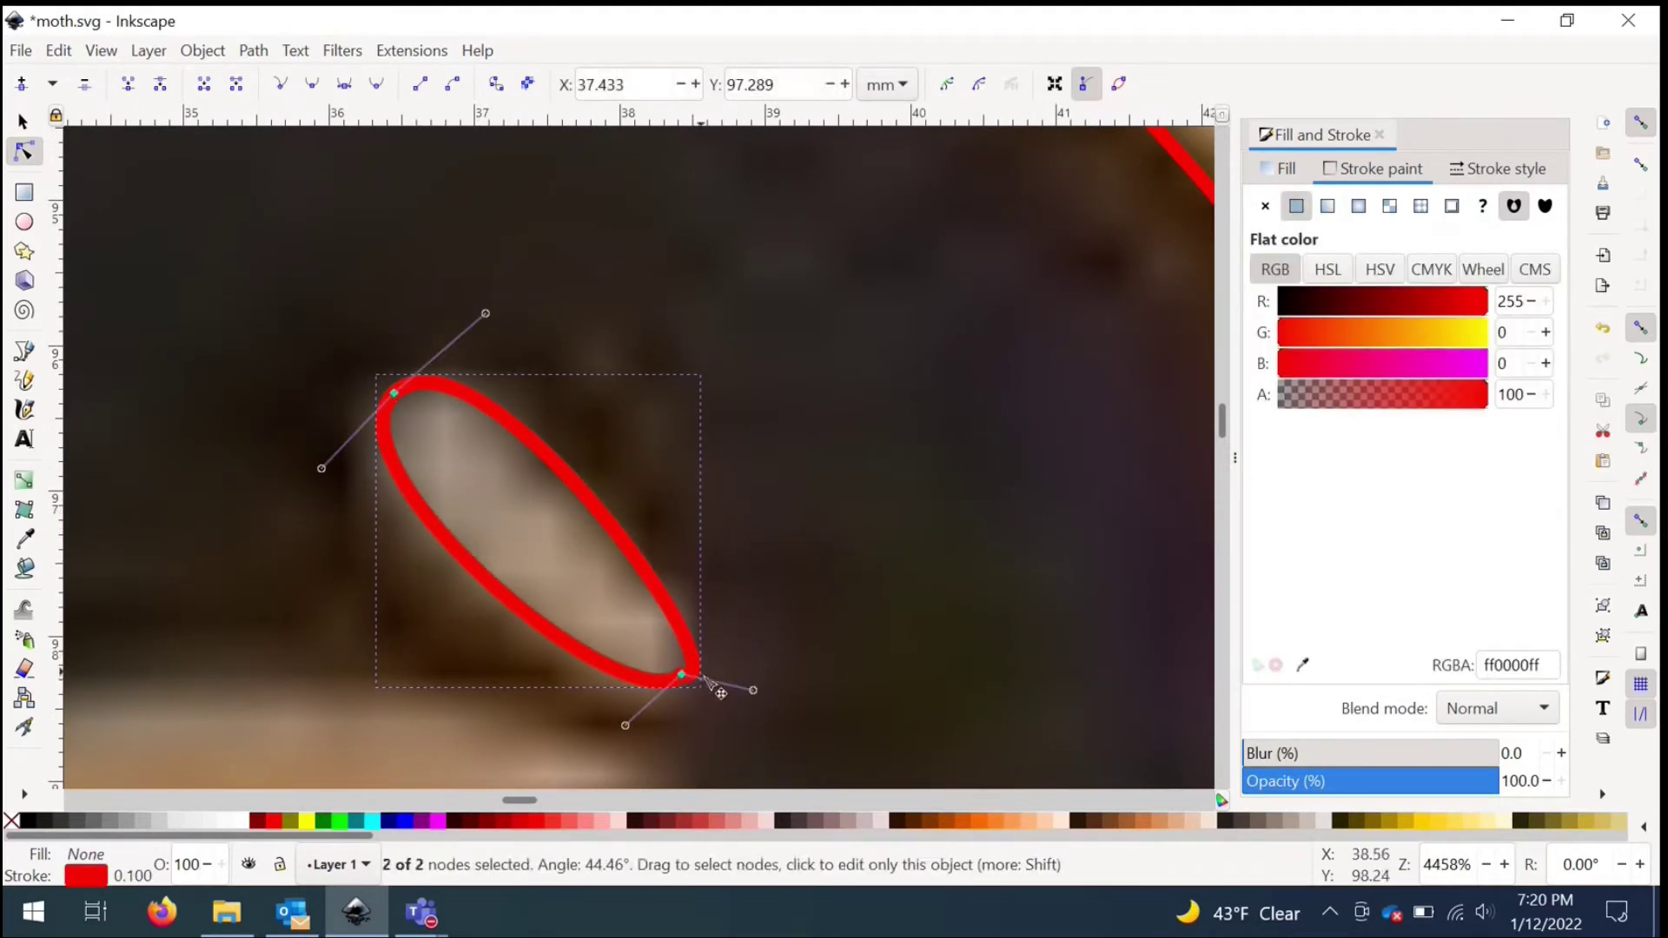
pyautogui.moveTo(753, 690); pyautogui.dragTo(700, 636)
pyautogui.doubleClick(541, 454)
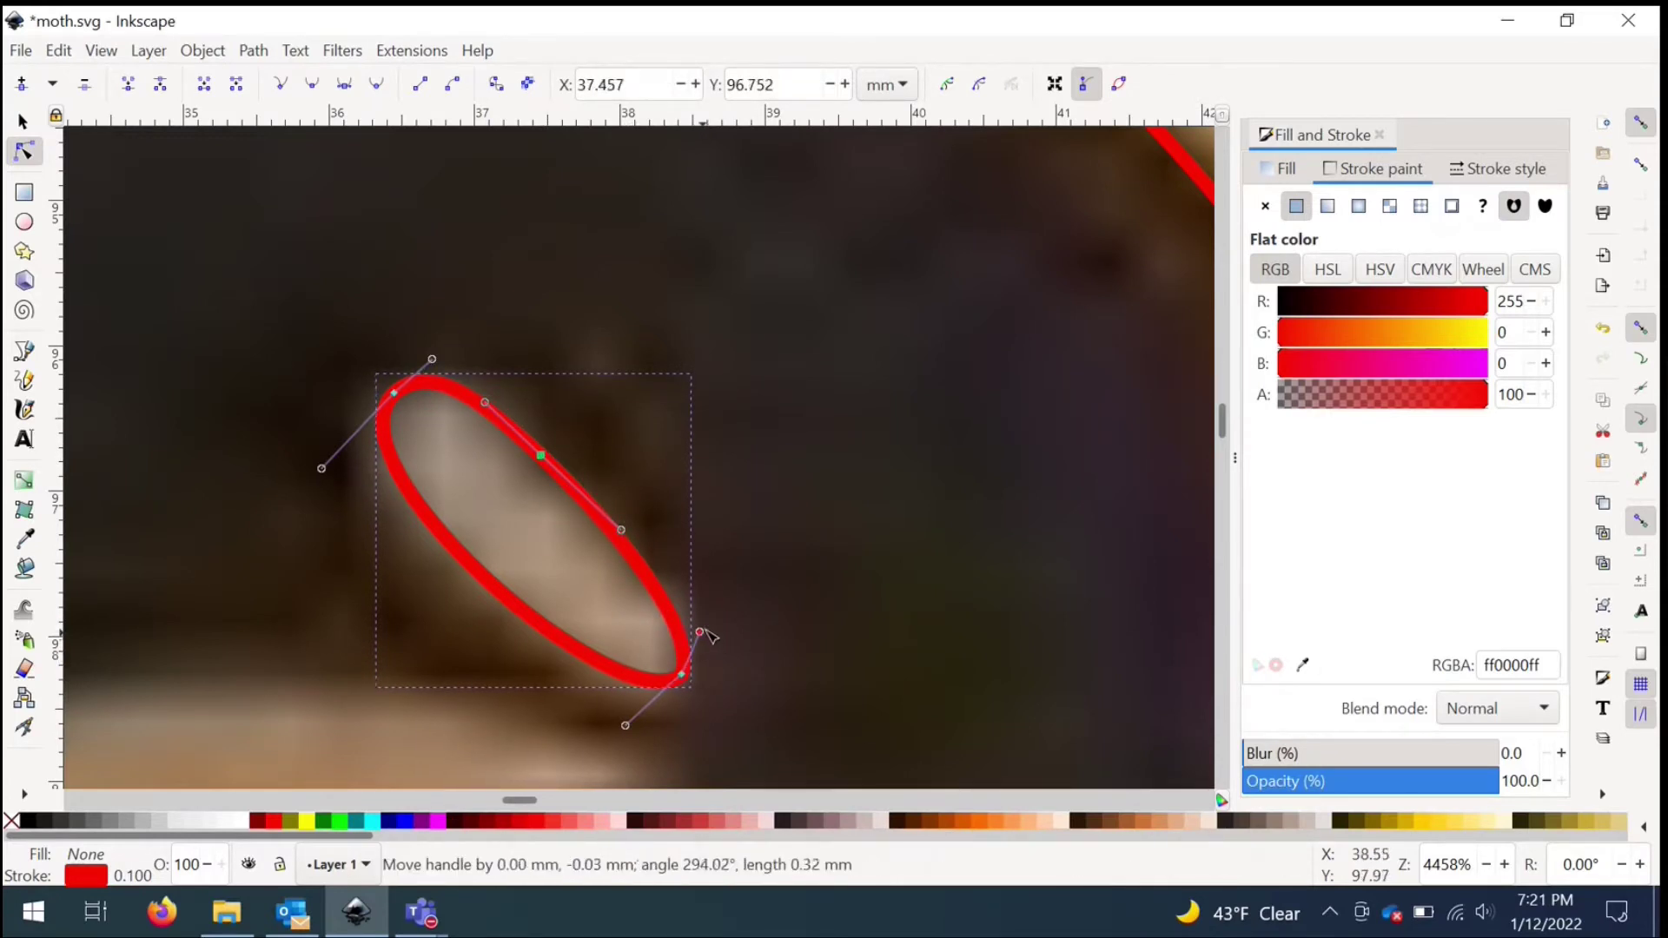
pyautogui.moveTo(627, 726); pyautogui.dragTo(643, 716)
pyautogui.scroll(-5, 474, 452)
pyautogui.scroll(3, 480, 464)
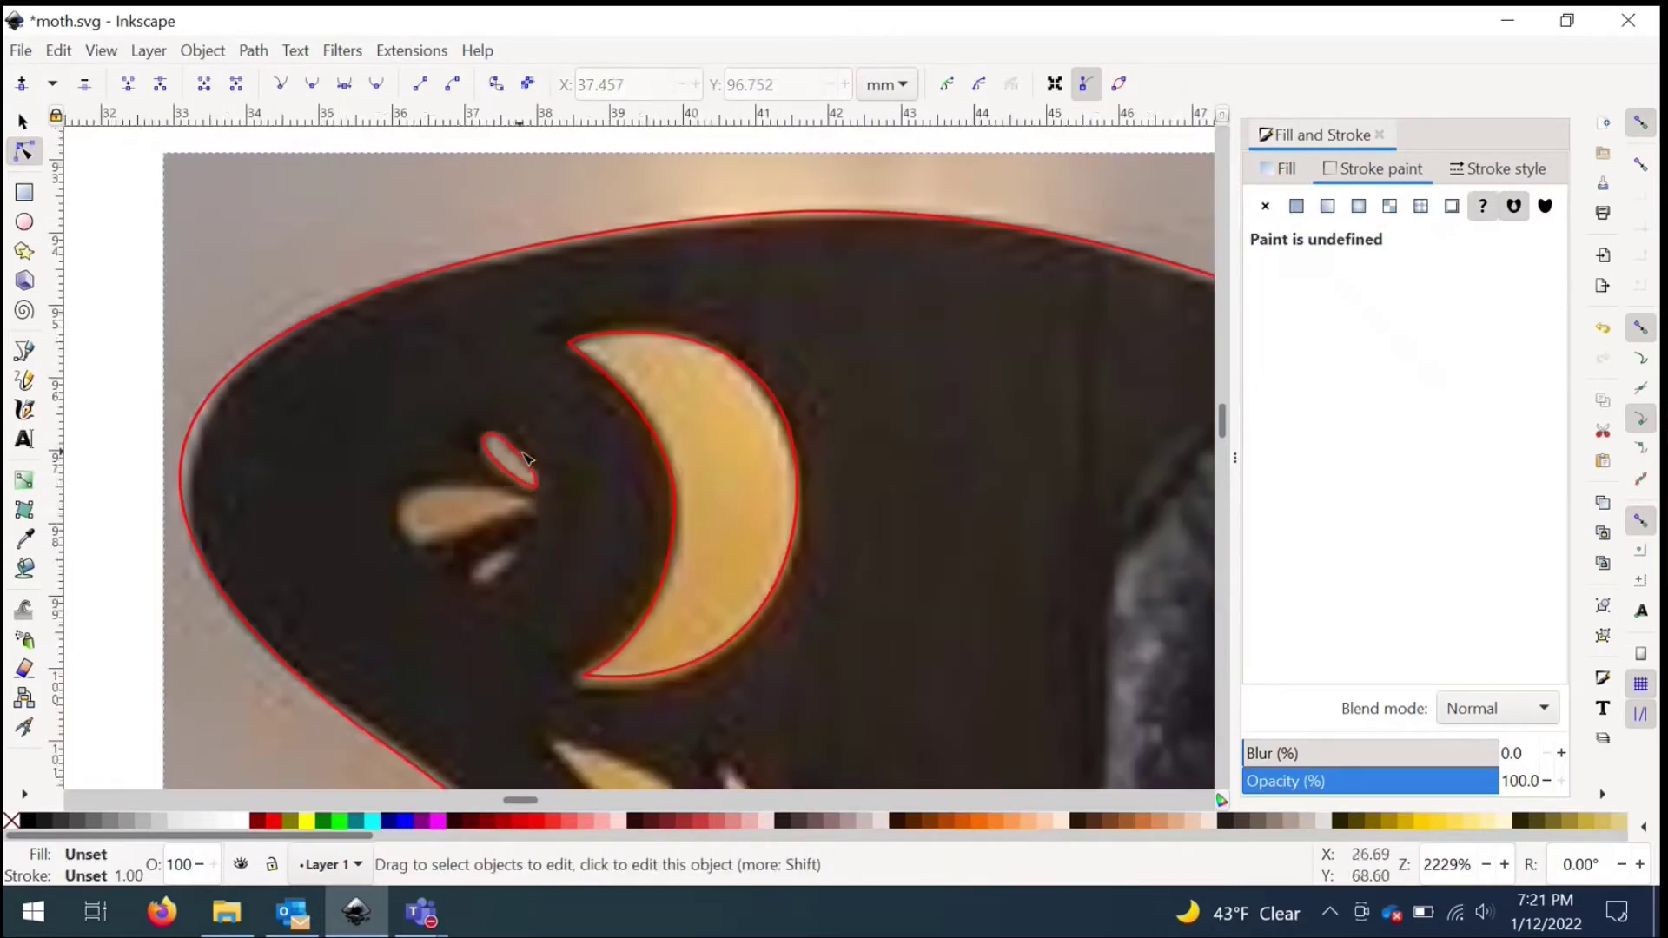
# Step: Fine-tune the small upper petal outline around its lower tip and deselect it
pyautogui.click(516, 451)
pyautogui.click(581, 565)
pyautogui.moveTo(502, 435); pyautogui.dragTo(515, 455)
pyautogui.hotkey('ctrl', 'z')
pyautogui.click(524, 467)
pyautogui.click(522, 457)
pyautogui.scroll(2, 530, 507)
pyautogui.click(606, 575)
pyautogui.click(751, 601)
pyautogui.scroll(-8, 414, 268)
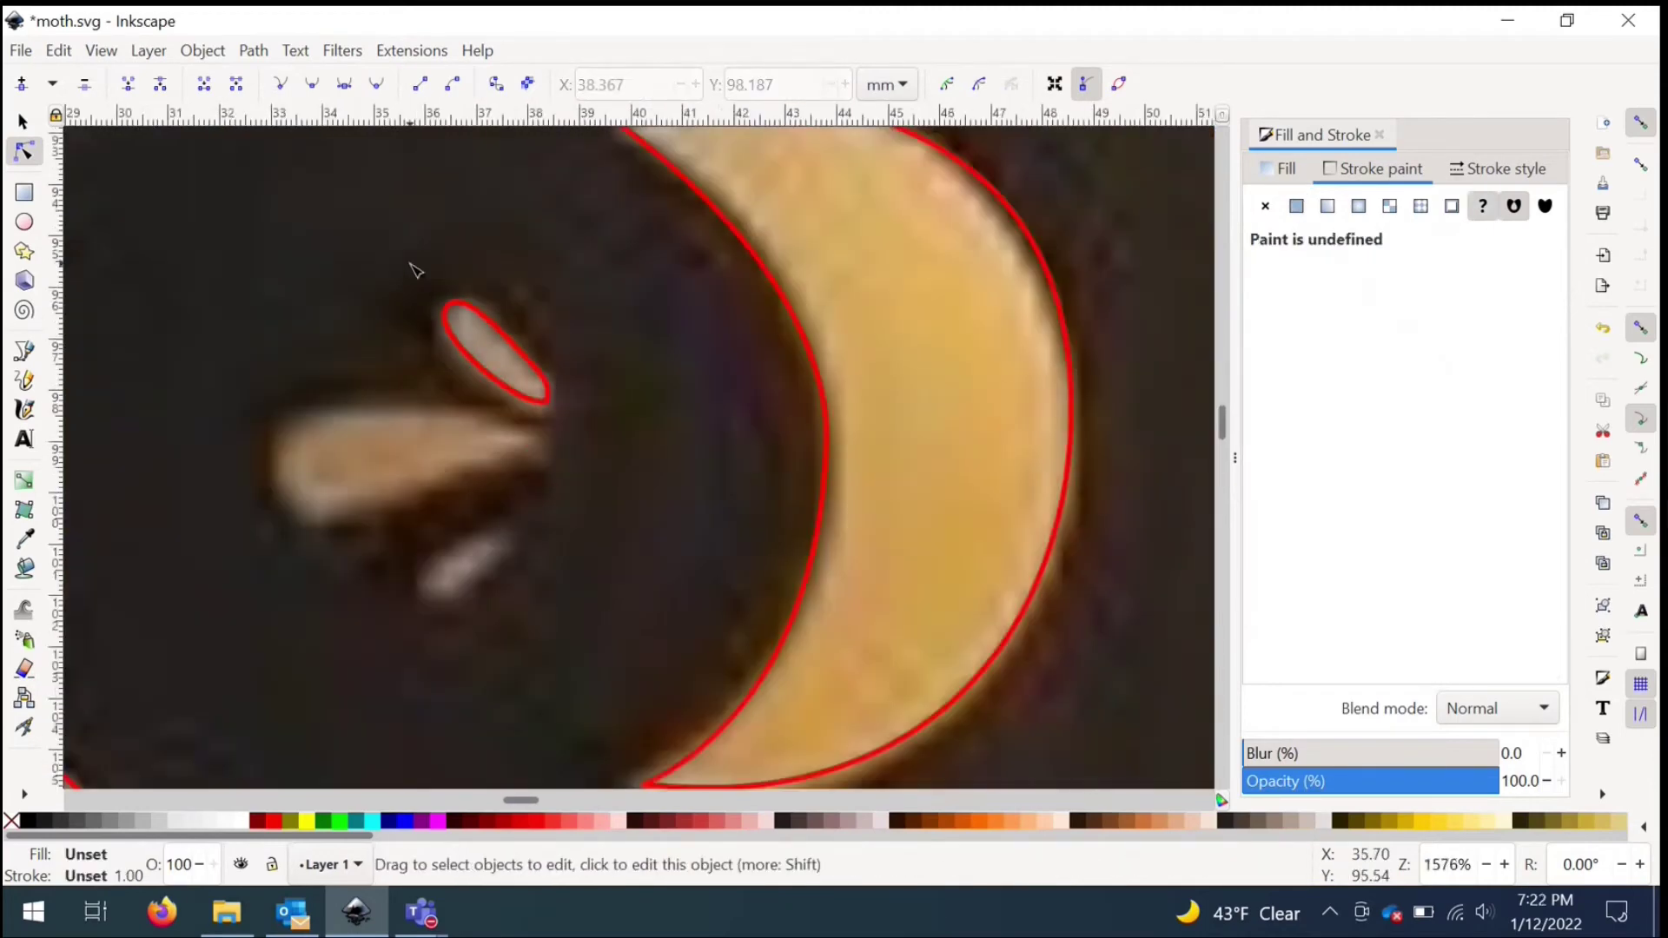
# Step: Trace the large middle teardrop cut-out beside the left moon as a closed Bezier path with curved sides
pyautogui.scroll(5, 290, 279)
pyautogui.press('b')
pyautogui.click(261, 311)
pyautogui.moveTo(290, 248); pyautogui.dragTo(302, 250)
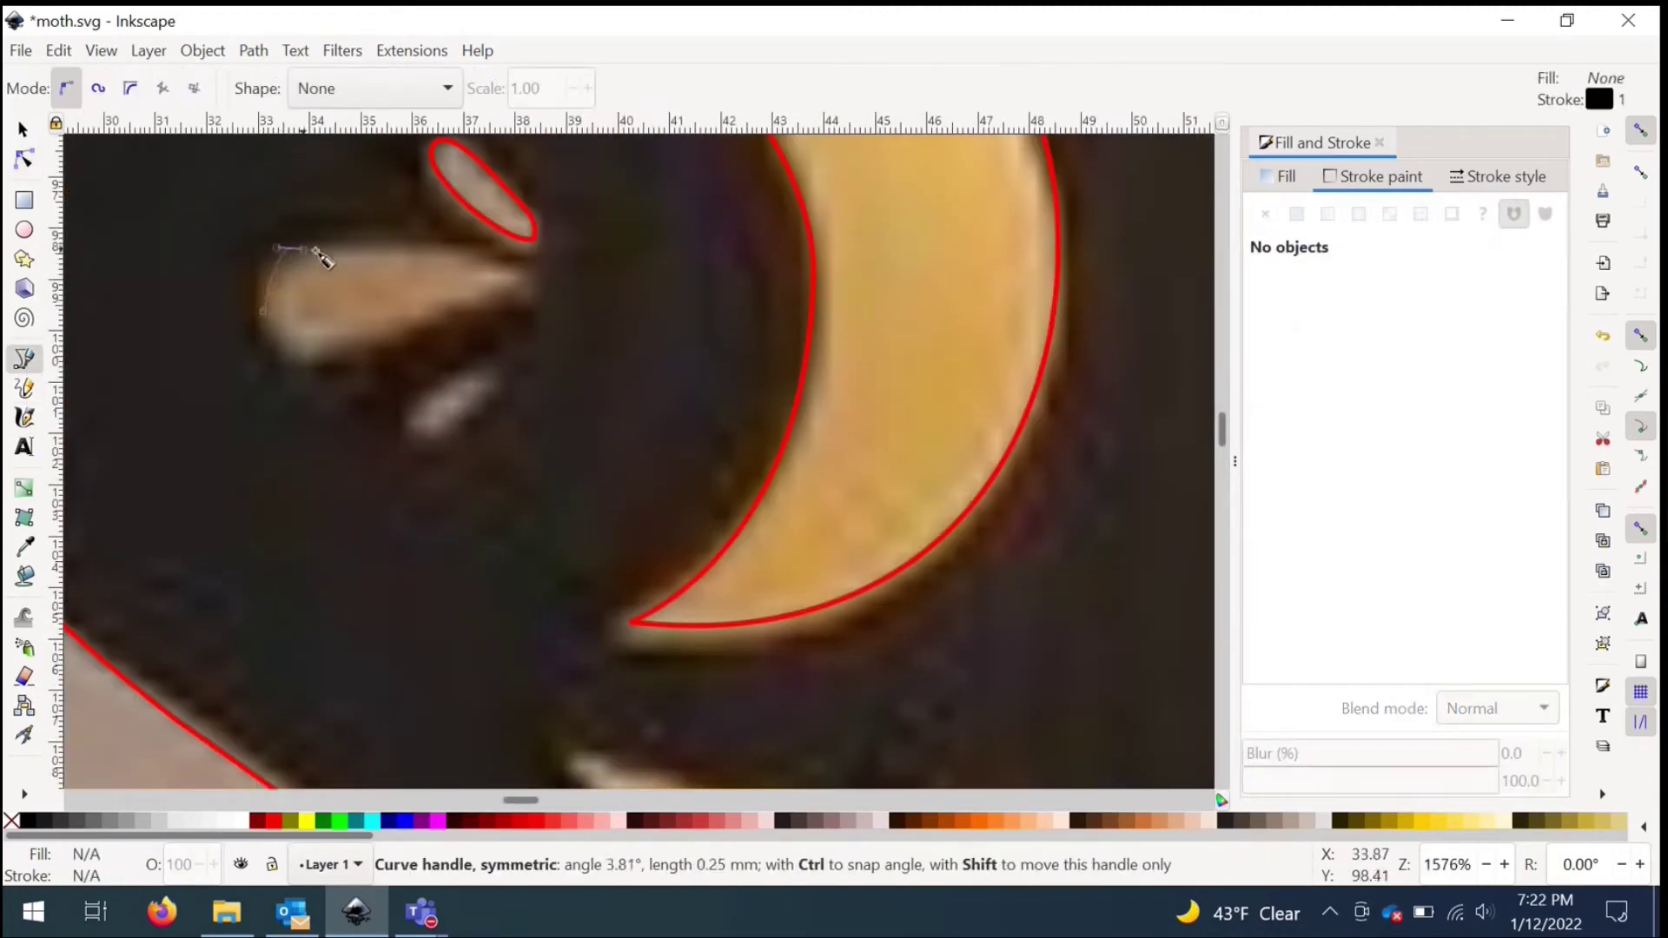
pyautogui.moveTo(335, 354); pyautogui.dragTo(289, 353)
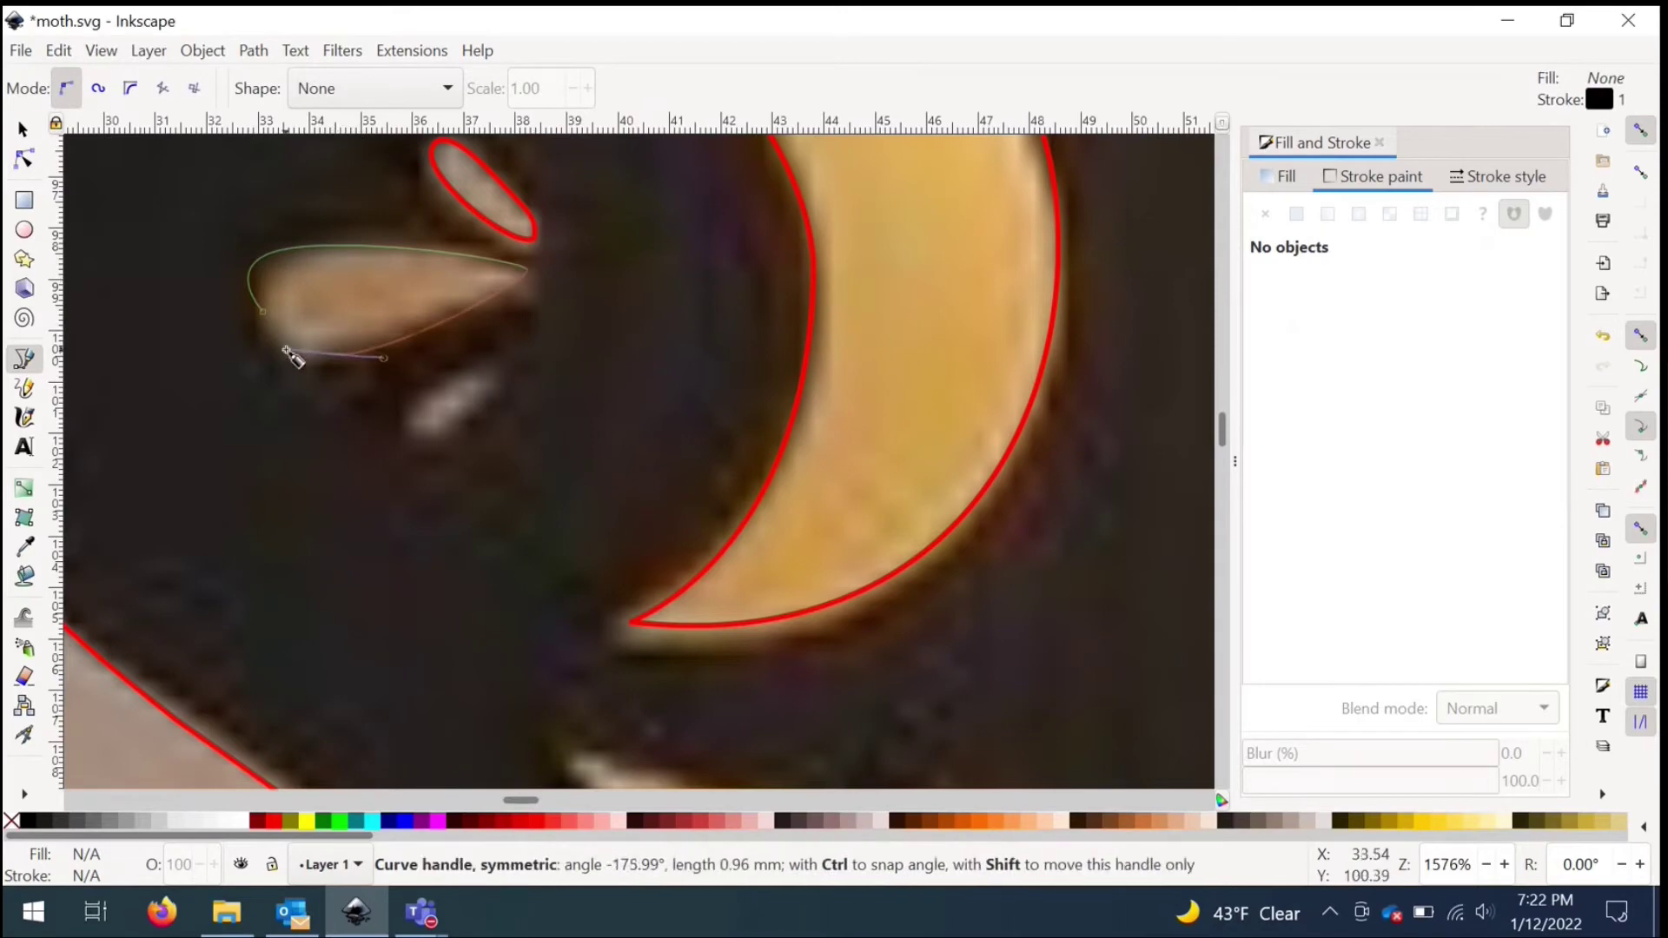
pyautogui.scroll(5, 257, 316)
pyautogui.click(284, 294)
# Step: Give the large teardrop outline a red stroke with a width of 0.1 mm
pyautogui.scroll(-5, 263, 345)
pyautogui.moveTo(1286, 311); pyautogui.dragTo(1491, 311)
pyautogui.click(1497, 178)
pyautogui.write('.1')
pyautogui.press('Return')
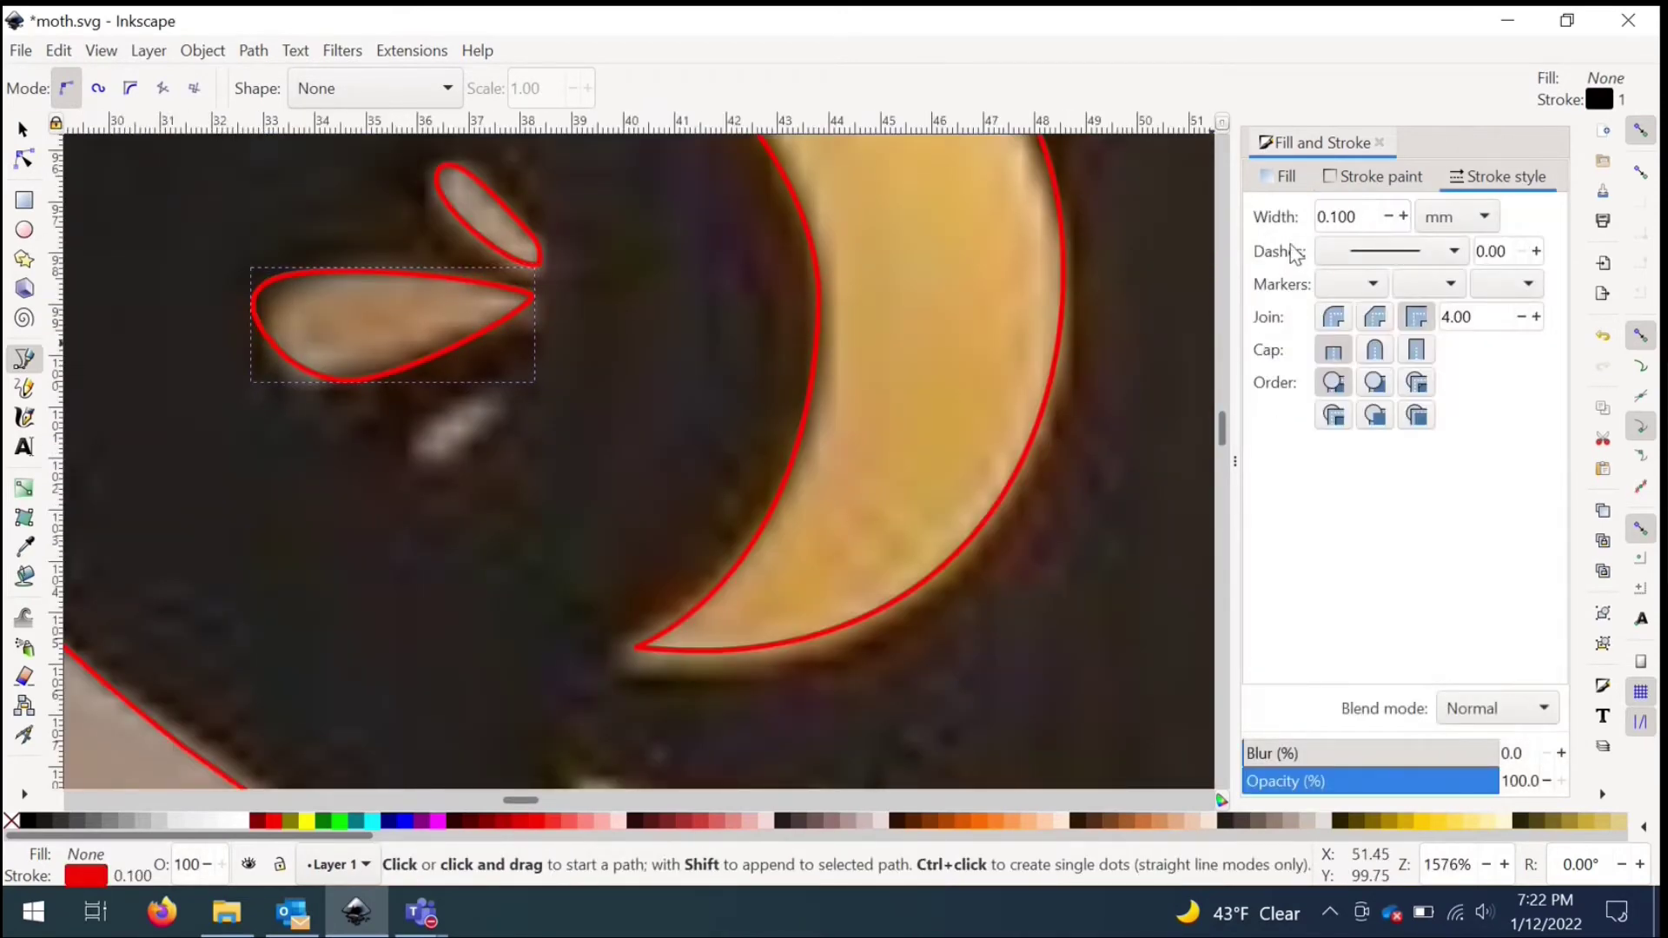
# Step: Remove the large teardrop's bottom node and reposition its upper and pointed-end nodes to follow the cut-out
pyautogui.click(392, 380)
pyautogui.press('Escape')
pyautogui.press('n')
pyautogui.click(361, 377)
pyautogui.moveTo(349, 376); pyautogui.dragTo(324, 375)
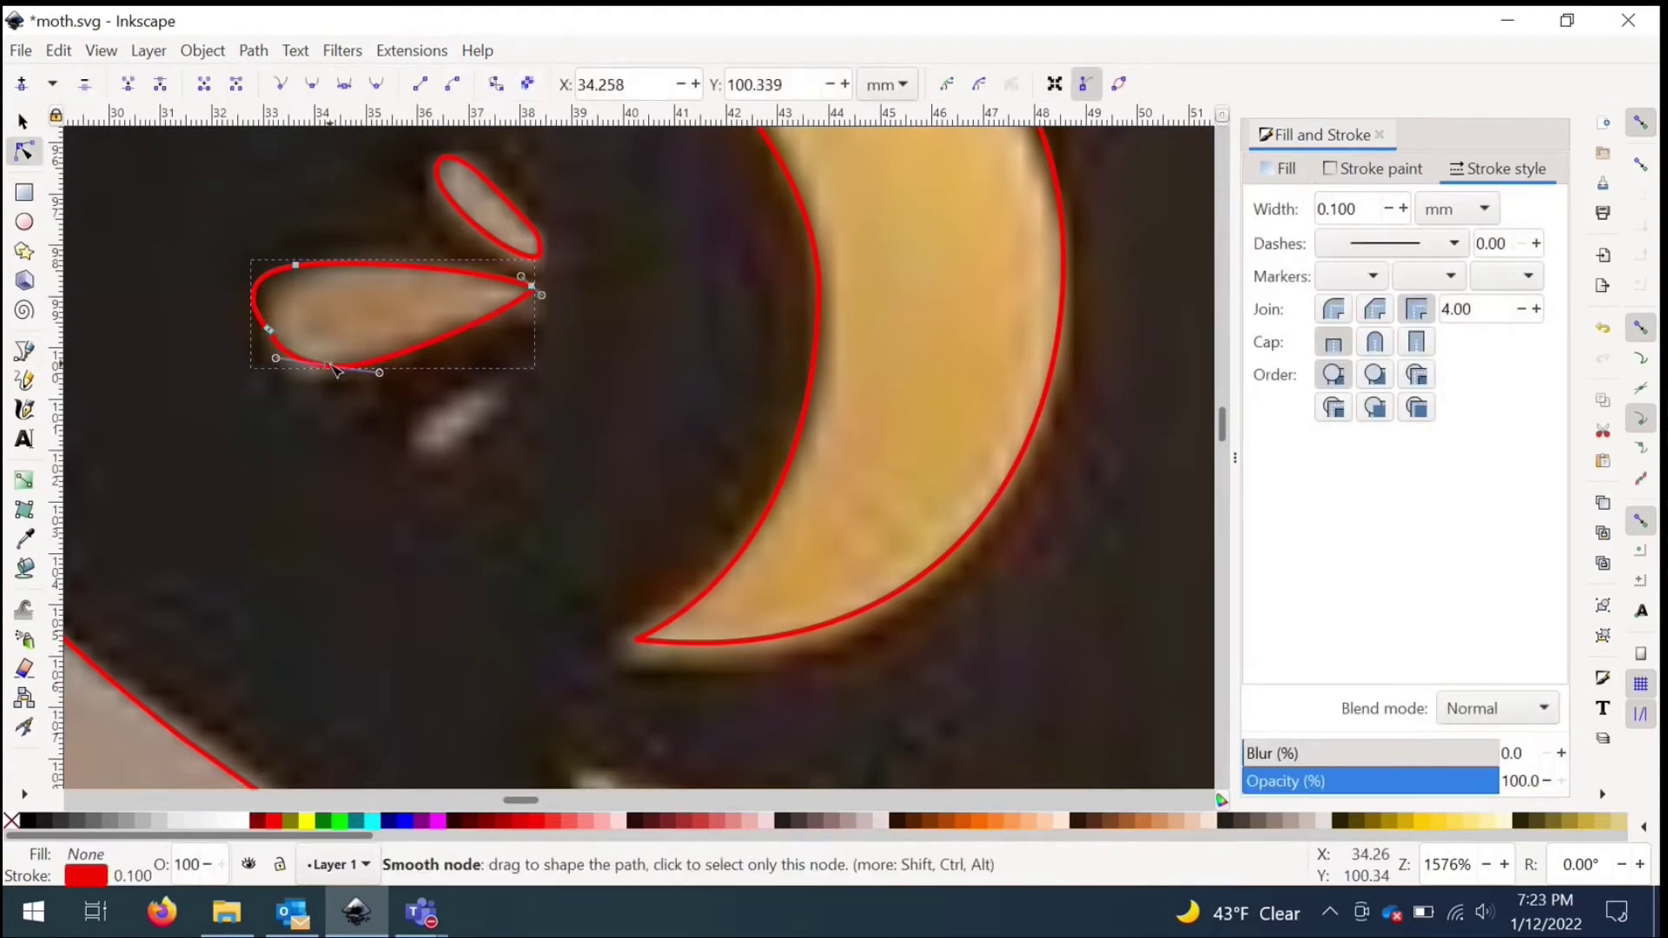
pyautogui.press('Delete')
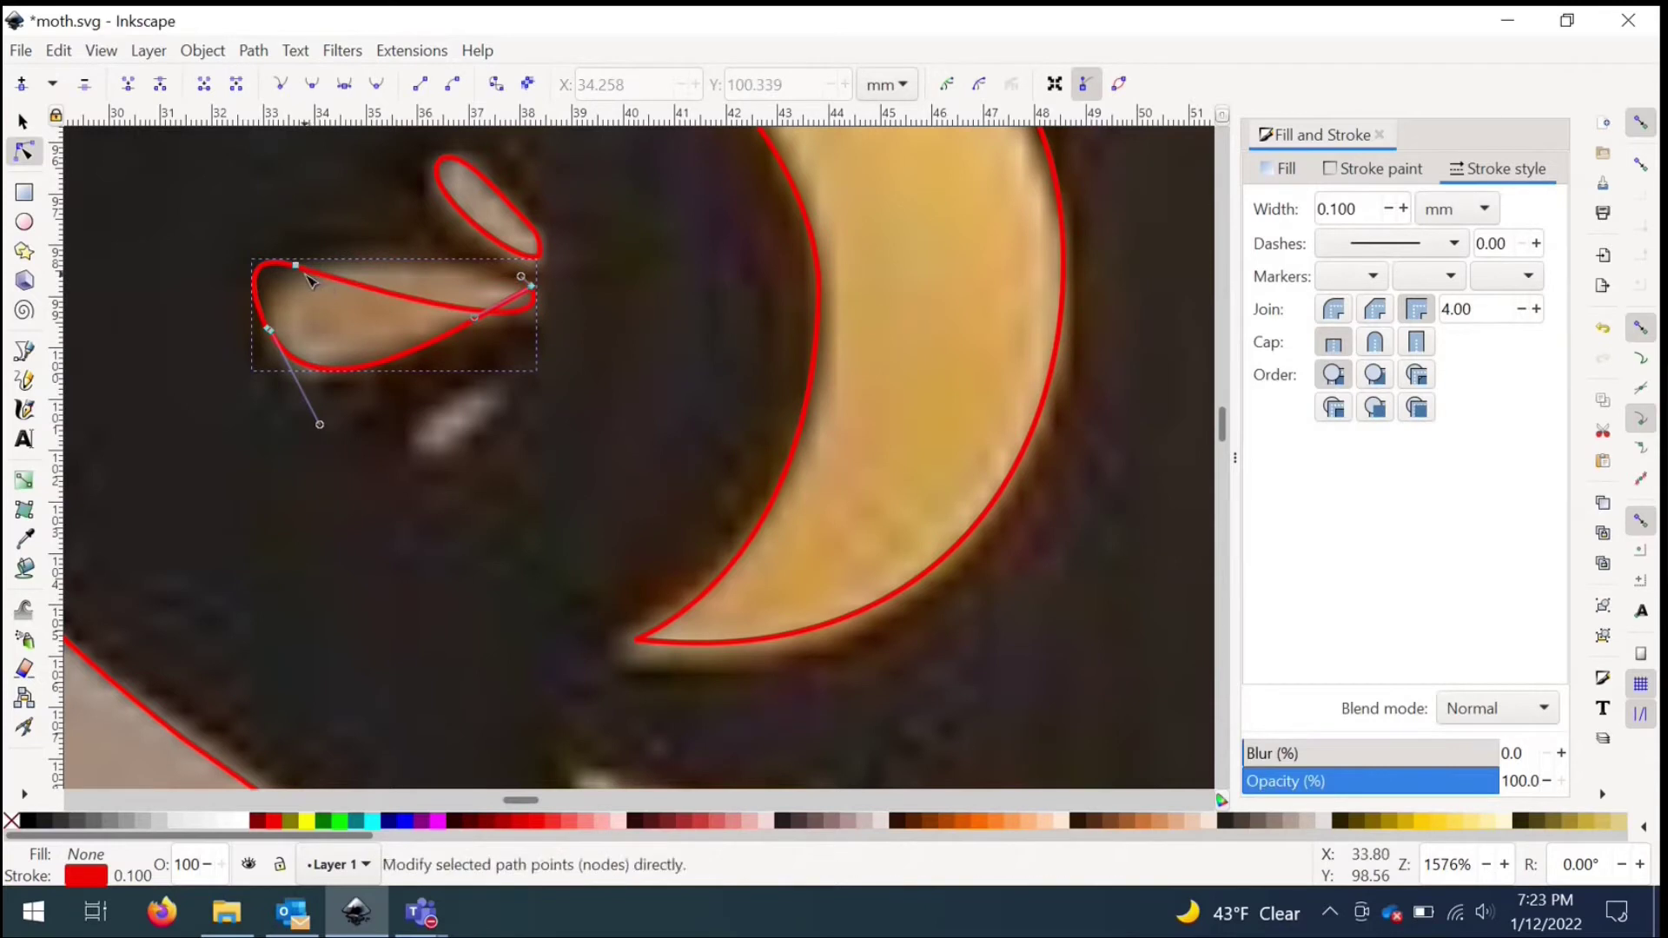
pyautogui.click(299, 277)
pyautogui.click(297, 266)
pyautogui.moveTo(301, 268); pyautogui.dragTo(339, 287)
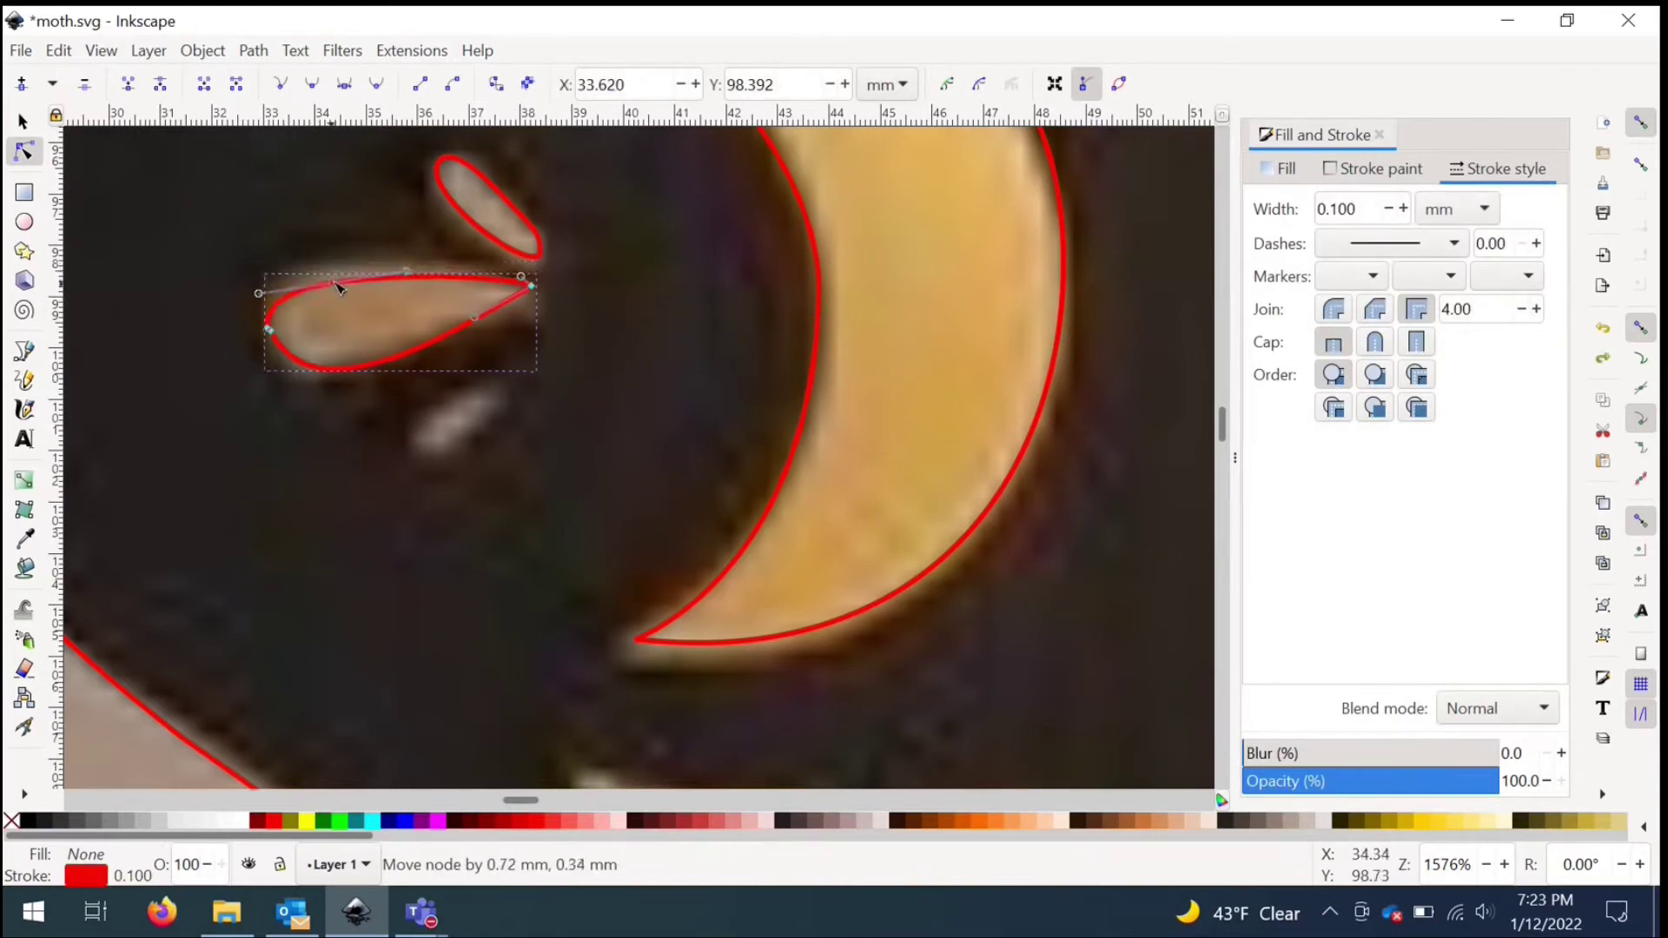
pyautogui.moveTo(531, 300); pyautogui.dragTo(433, 321)
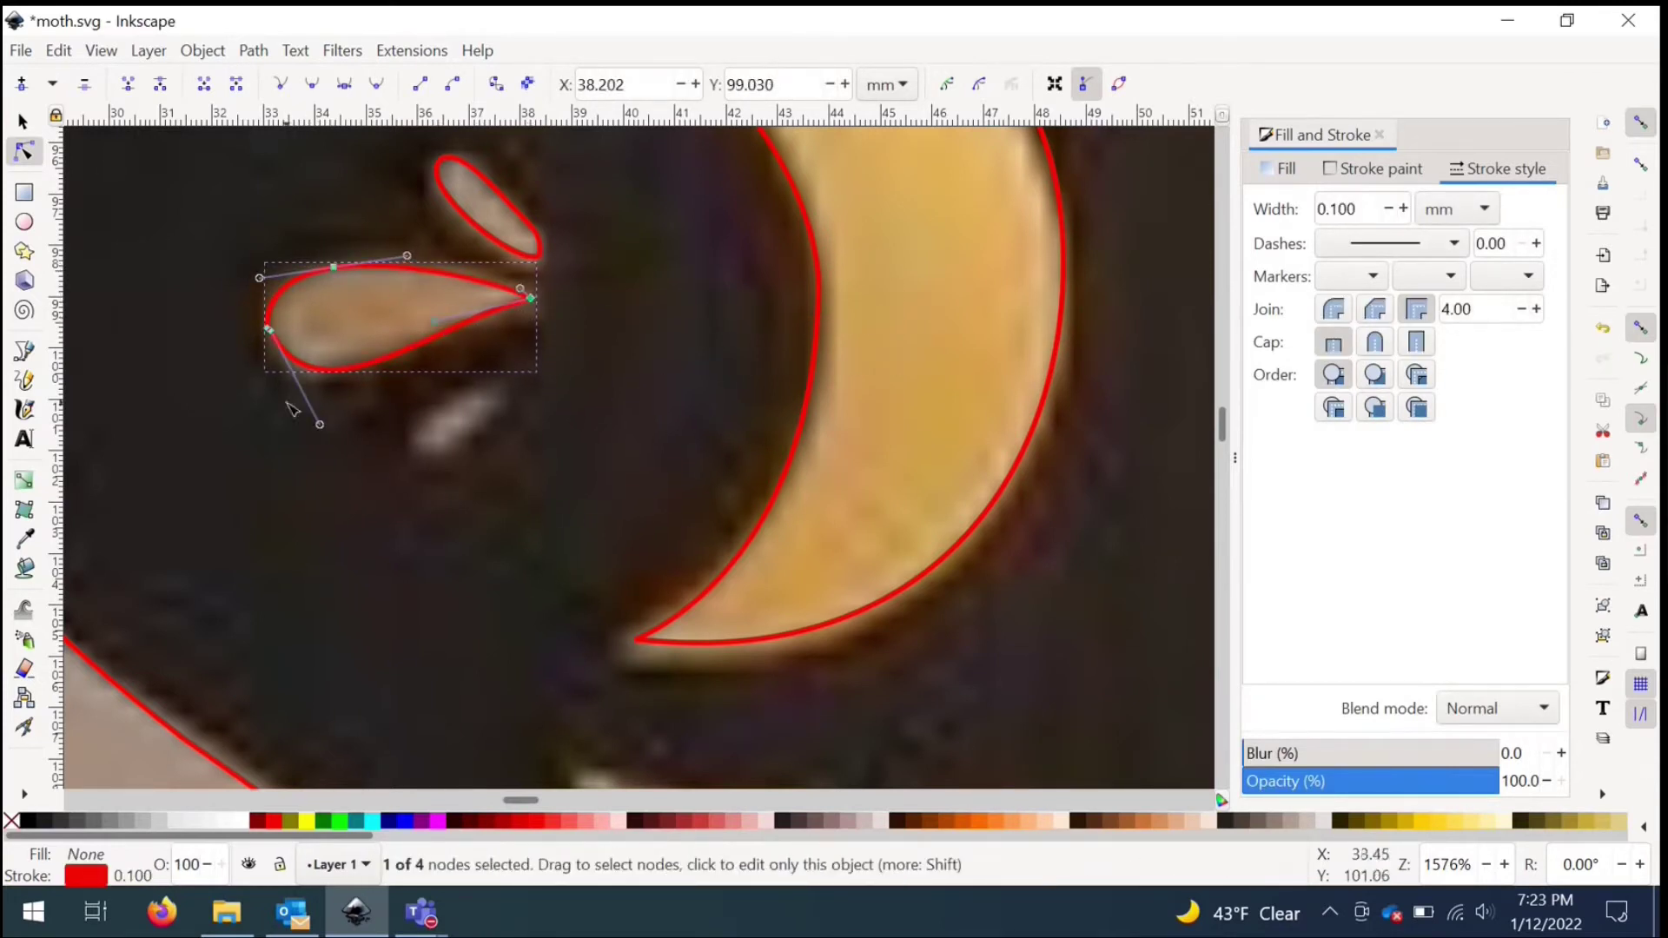
# Step: Smooth the large teardrop's rounded end by adjusting its end node and handles, and deselect the outline
pyautogui.scroll(5, 265, 330)
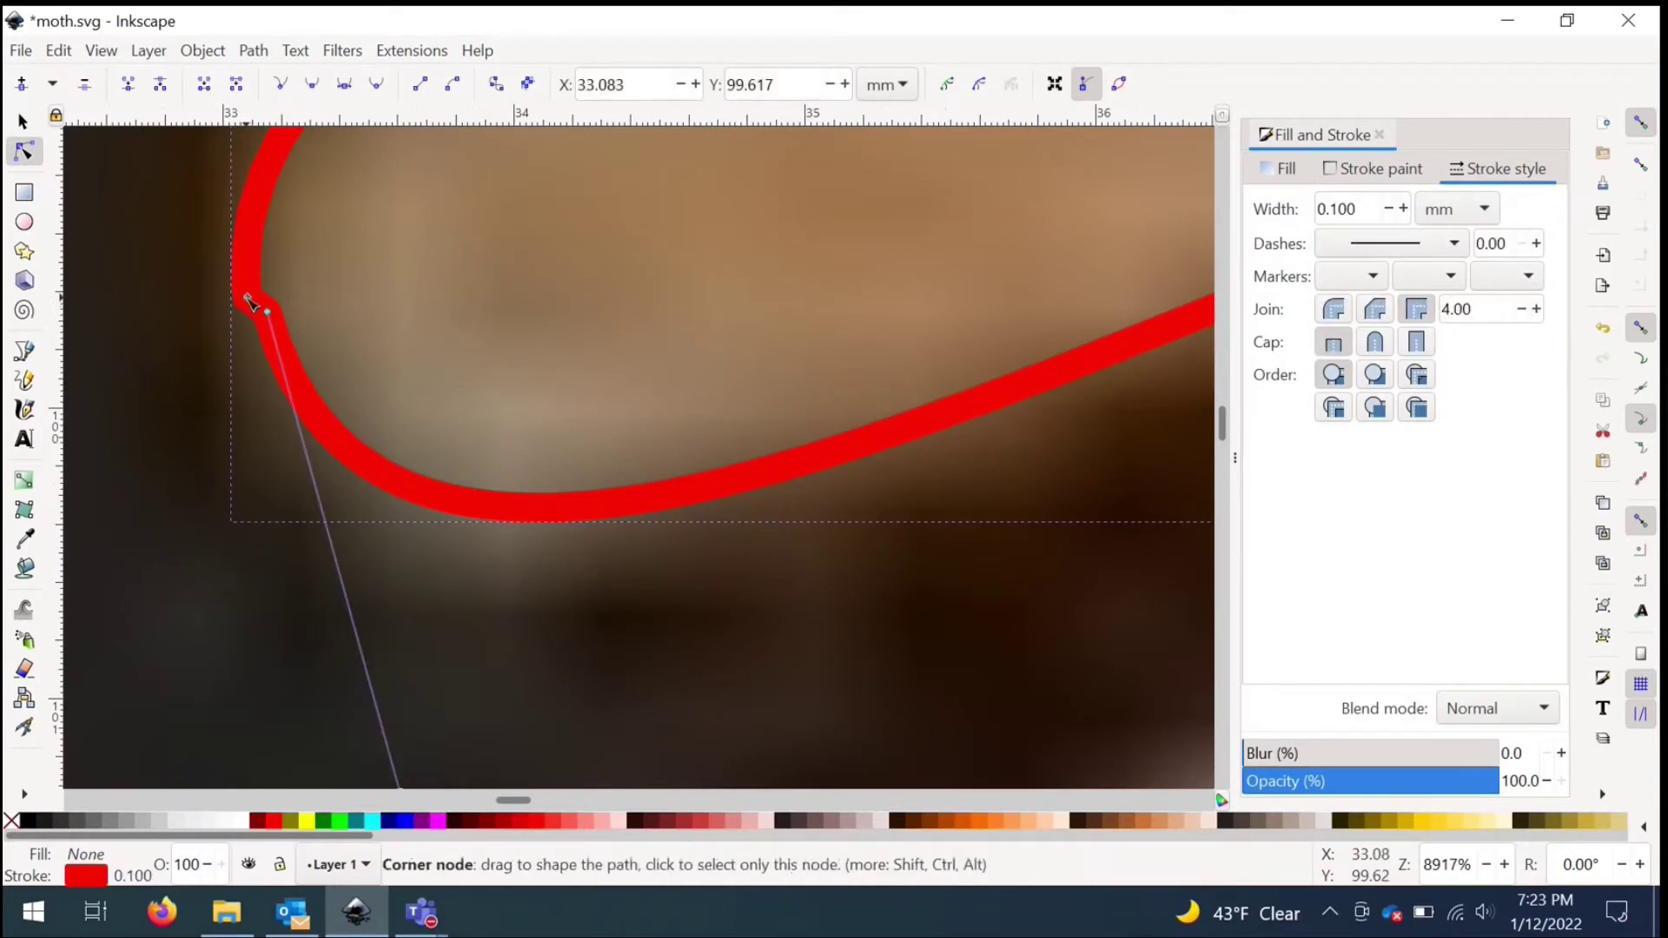
pyautogui.click(25, 440)
pyautogui.press('s')
pyautogui.scroll(-4, 340, 460)
pyautogui.press('n')
pyautogui.moveTo(388, 341); pyautogui.dragTo(323, 417)
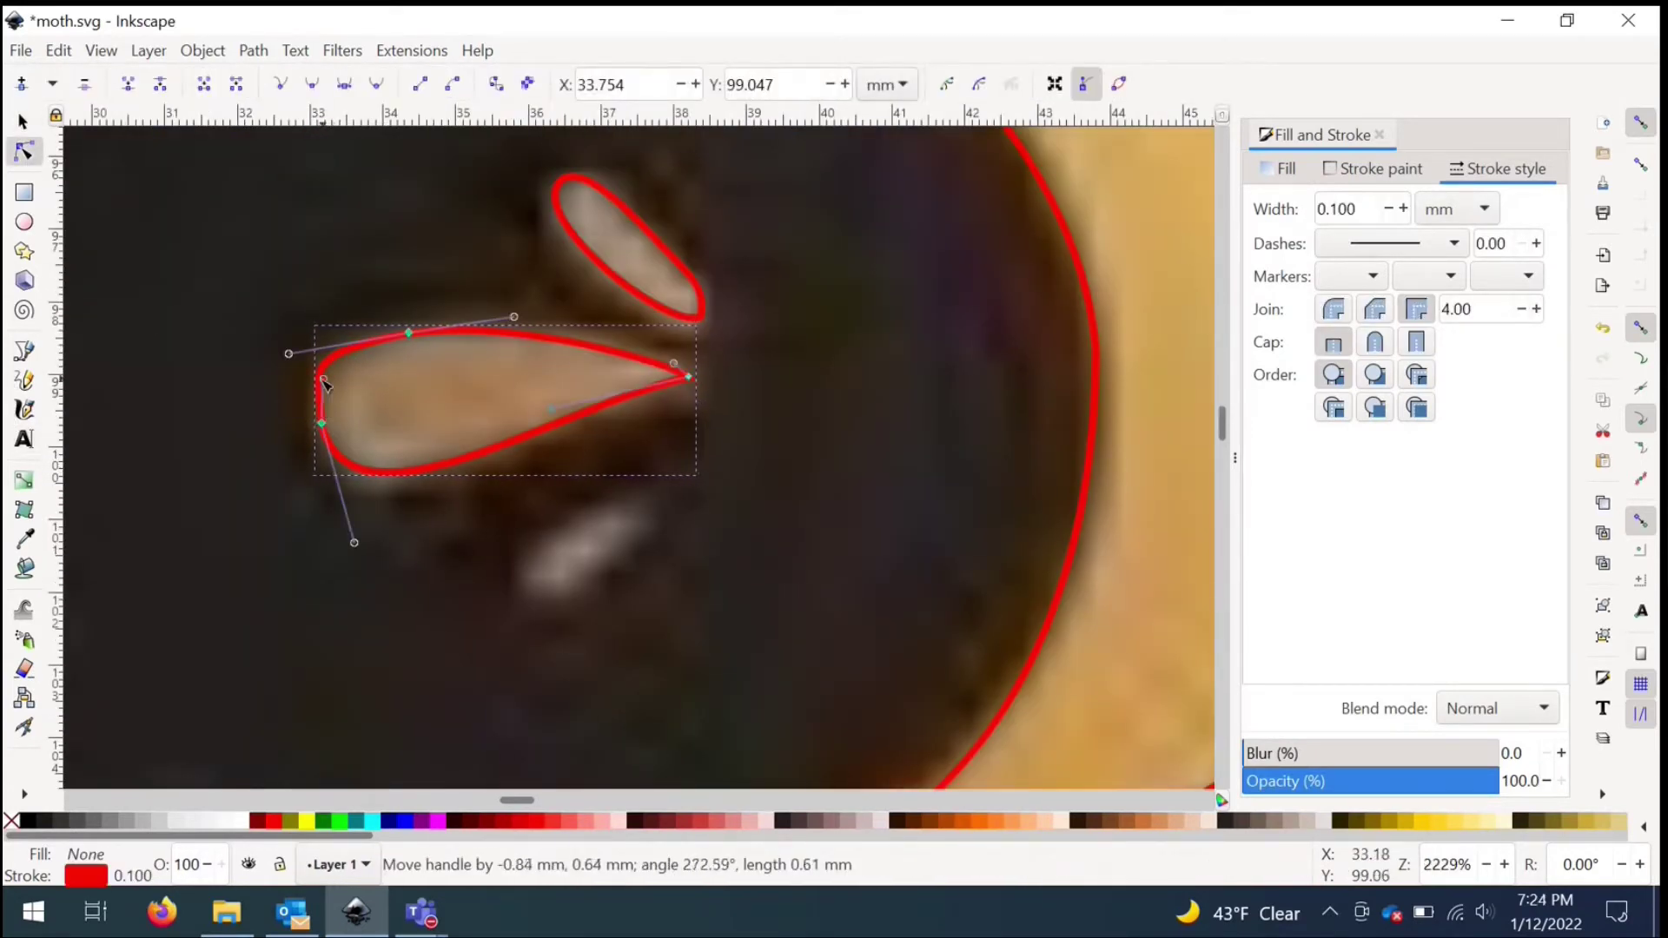
pyautogui.moveTo(305, 356); pyautogui.dragTo(347, 318)
pyautogui.press('Escape')
# Step: Reshape the long side of the small upper petal to hug the photo
pyautogui.scroll(-2, 383, 312)
pyautogui.scroll(2, 388, 287)
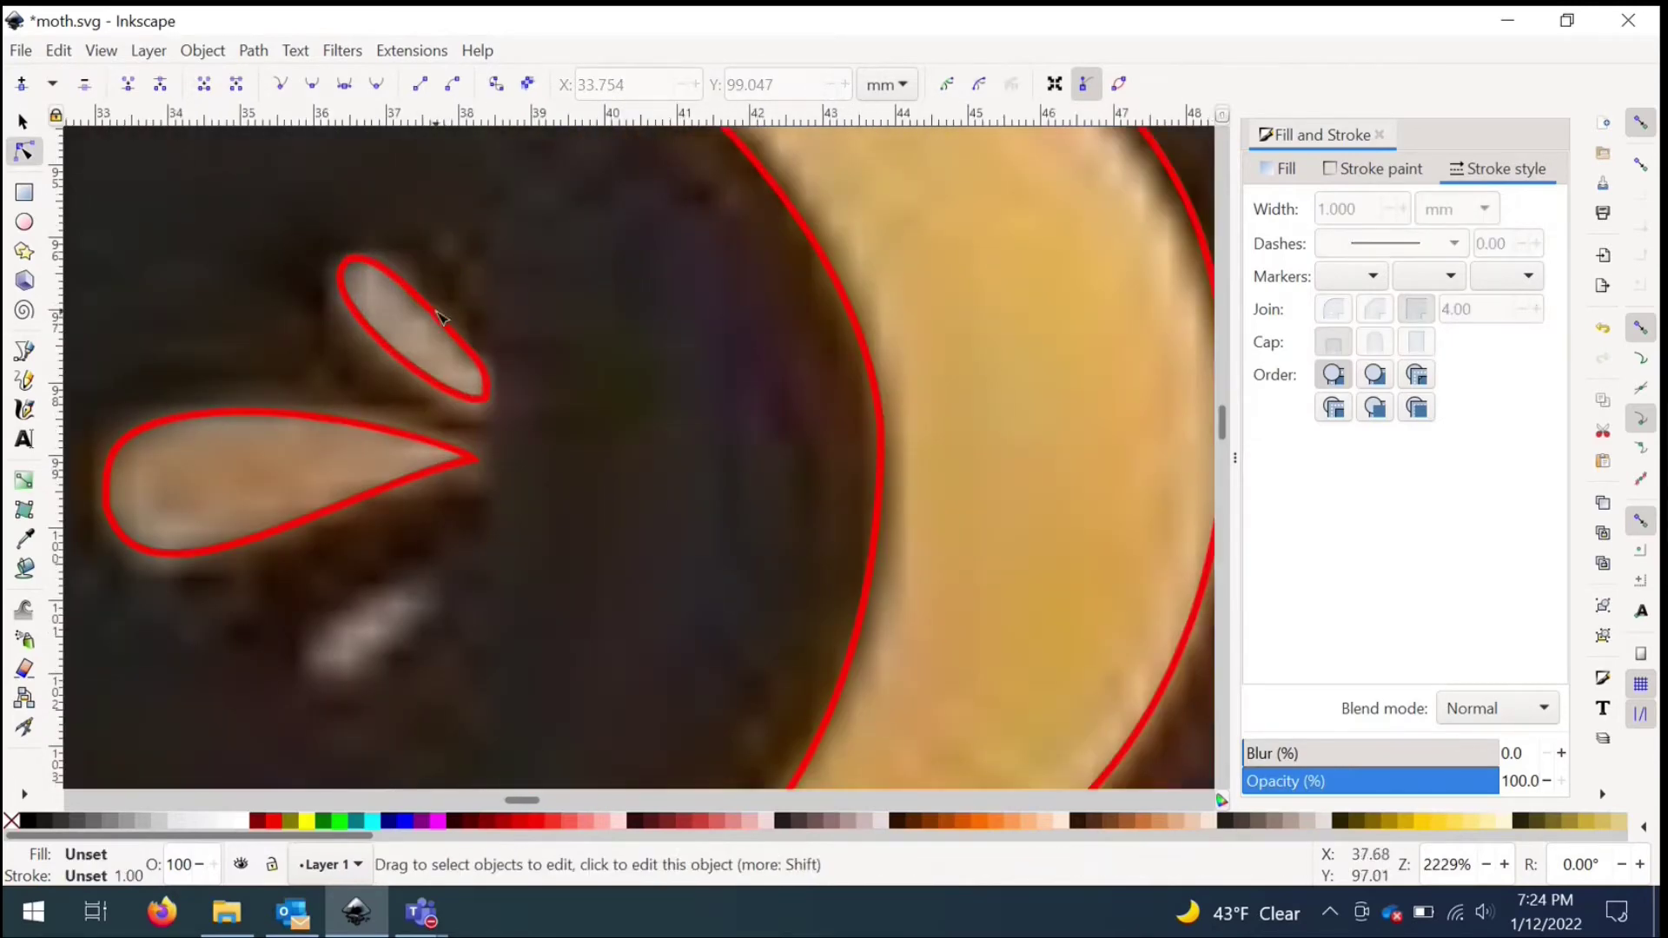
pyautogui.click(388, 287)
pyautogui.moveTo(495, 364); pyautogui.dragTo(399, 375)
# Step: Trace the small petal cut-out below the large teardrop as a closed Bezier path
pyautogui.scroll(2, 549, 488)
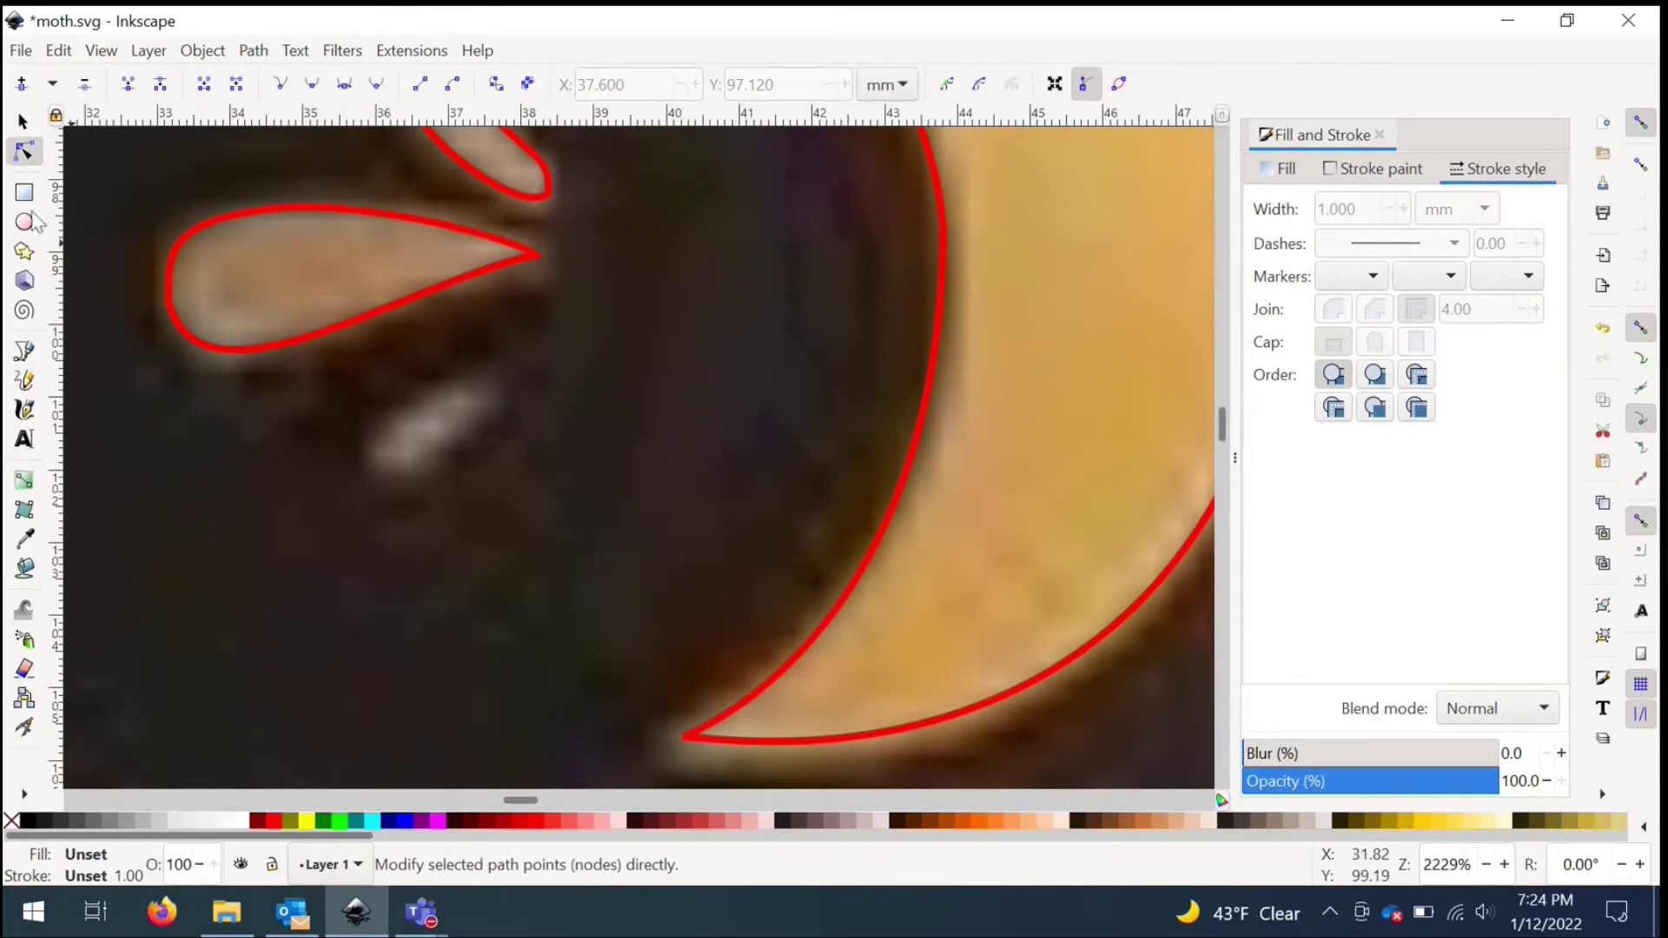
pyautogui.press('b')
pyautogui.click(356, 467)
pyautogui.moveTo(443, 390); pyautogui.dragTo(486, 389)
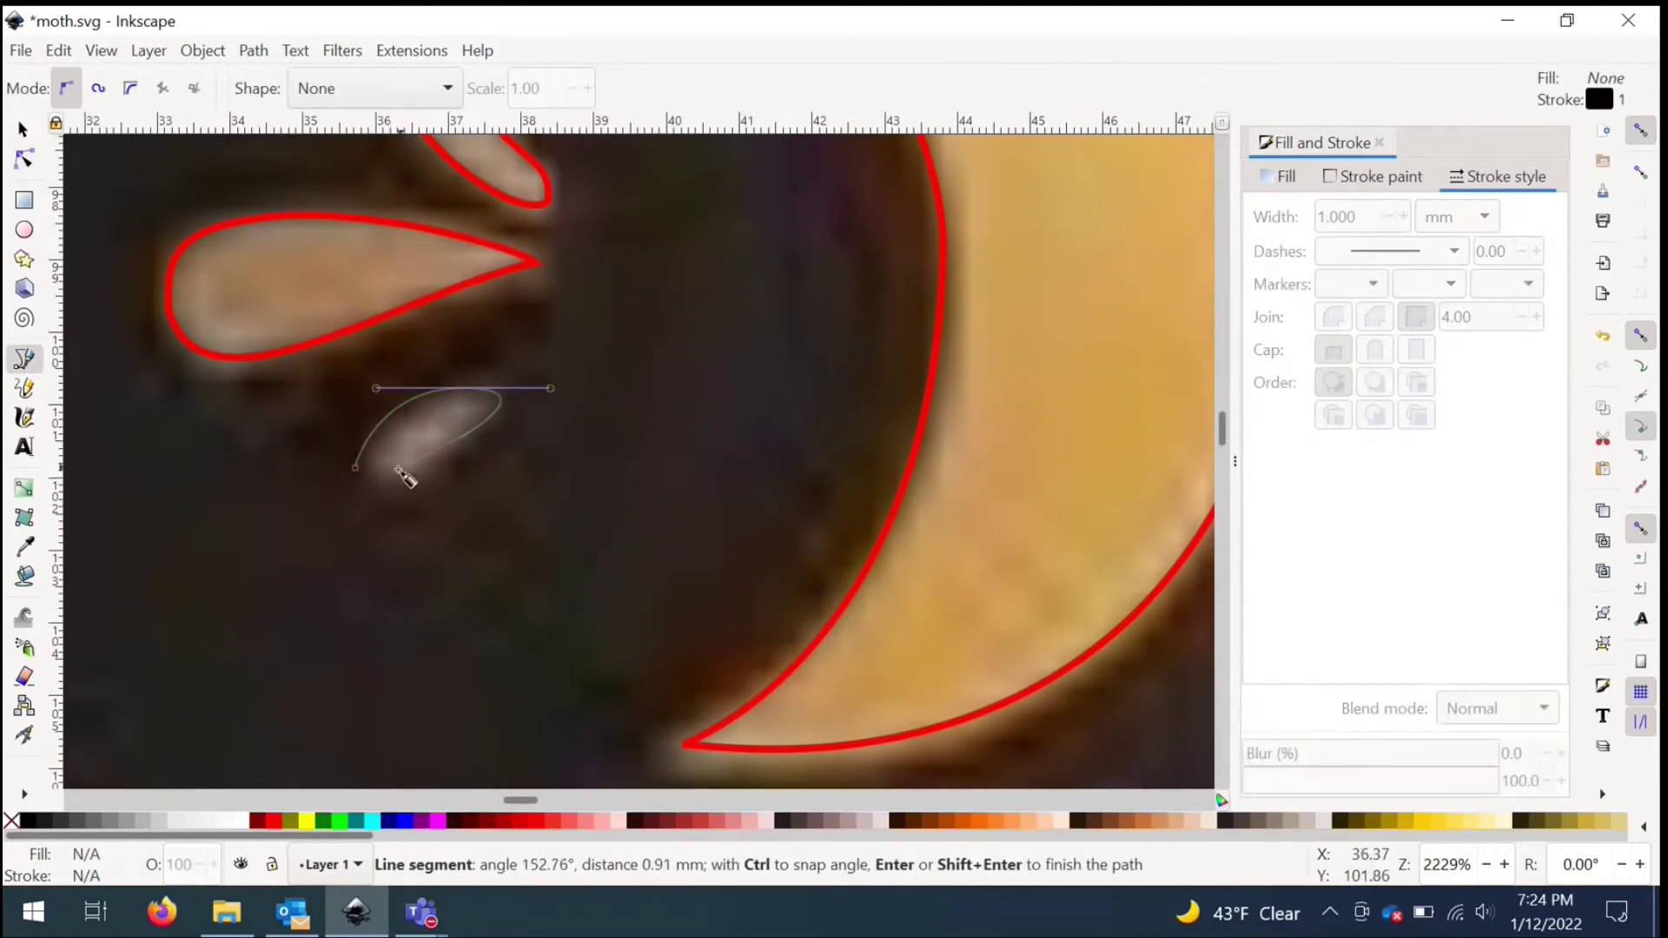
pyautogui.click(358, 467)
# Step: Give the small lower petal outline a red stroke with a width of 0.1 mm
pyautogui.write('0.1')
pyautogui.press('Return')
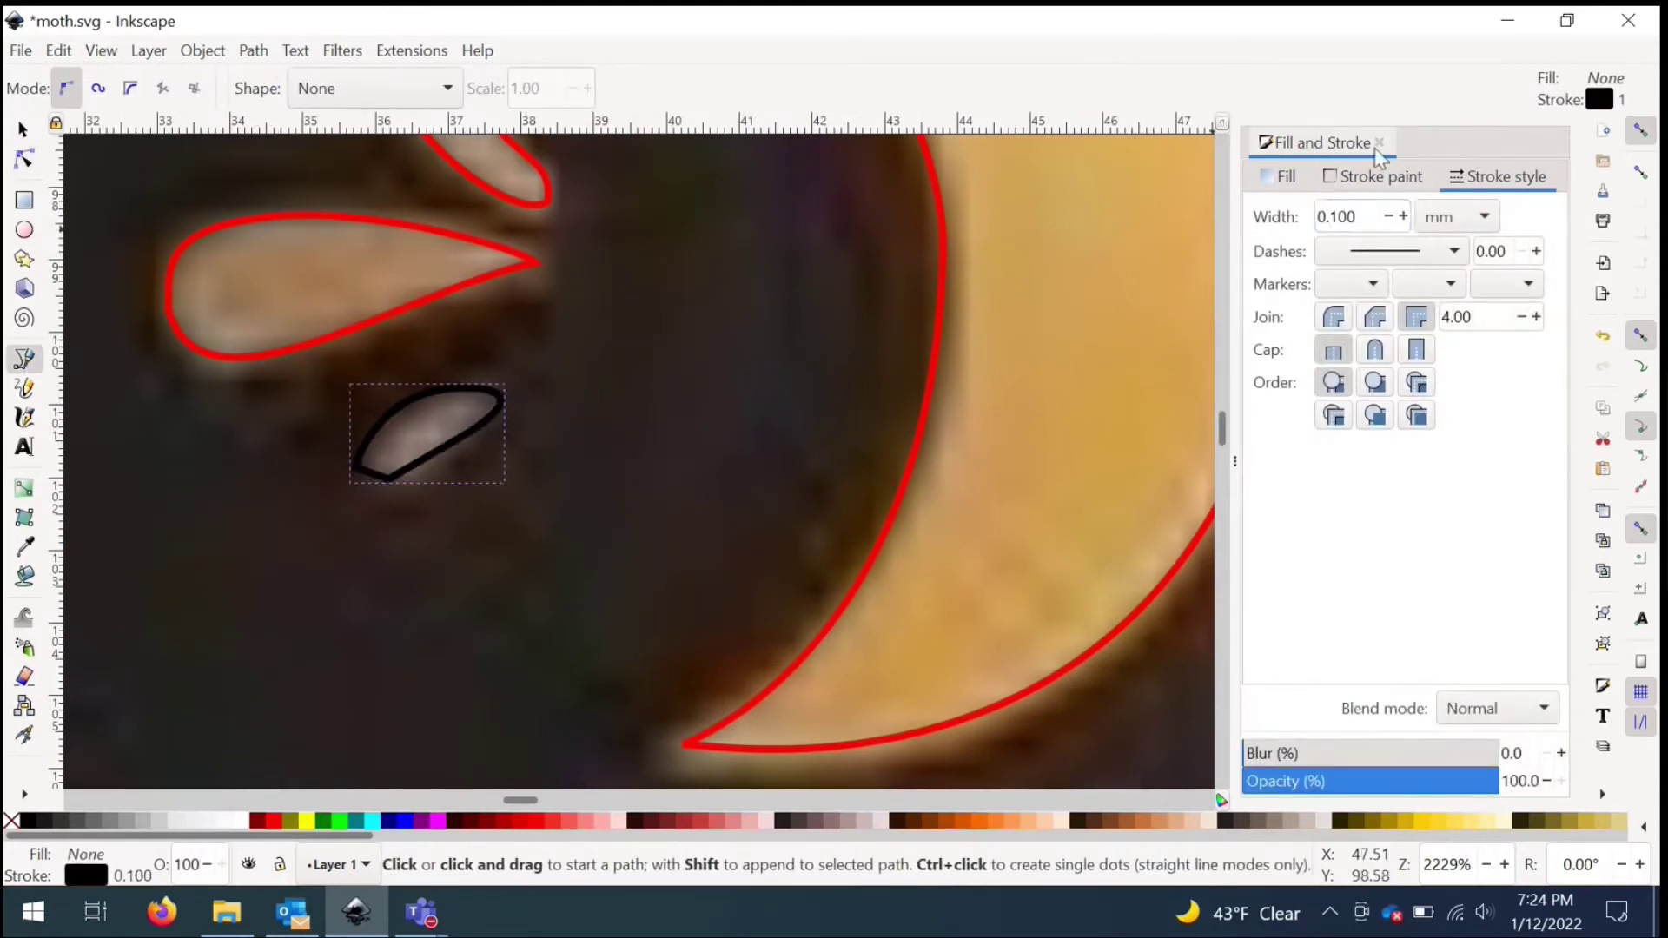
pyautogui.click(1372, 176)
pyautogui.click(1484, 309)
pyautogui.click(640, 350)
# Step: Delete the two corner nodes at the small lower petal's outer end to round it off
pyautogui.press('s')
pyautogui.scroll(4, 369, 455)
pyautogui.click(350, 497)
pyautogui.press('n')
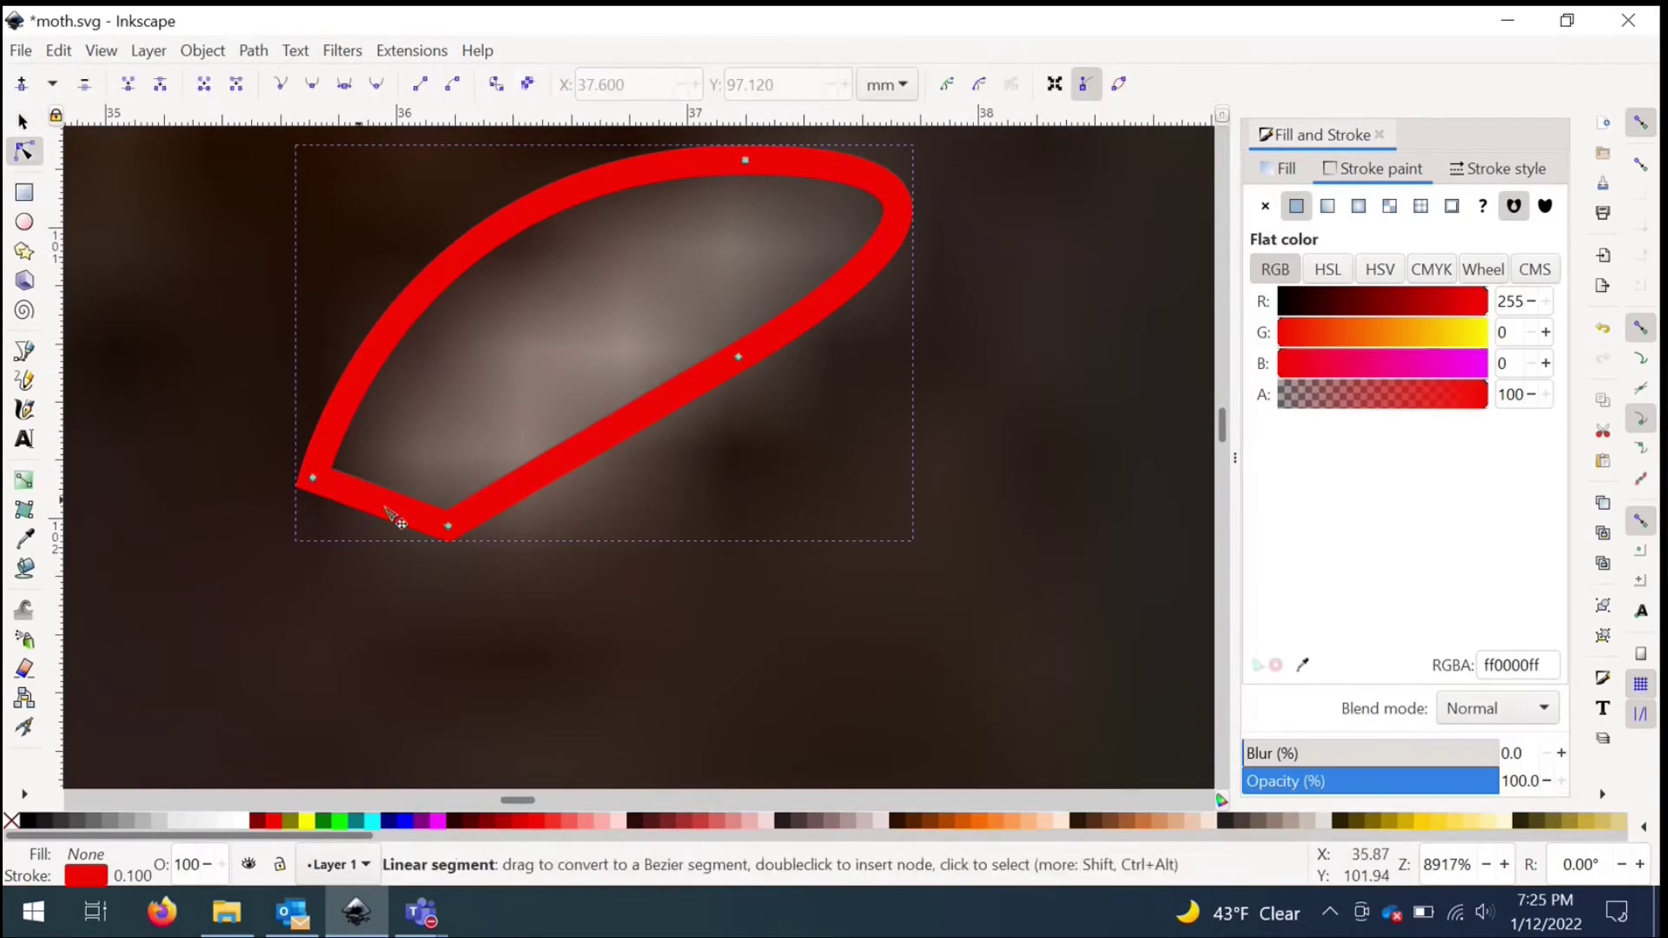
pyautogui.click(313, 479)
pyautogui.press('Delete')
pyautogui.moveTo(93, 439); pyautogui.dragTo(245, 384)
pyautogui.press('Escape')
pyautogui.click(448, 526)
pyautogui.press('Delete')
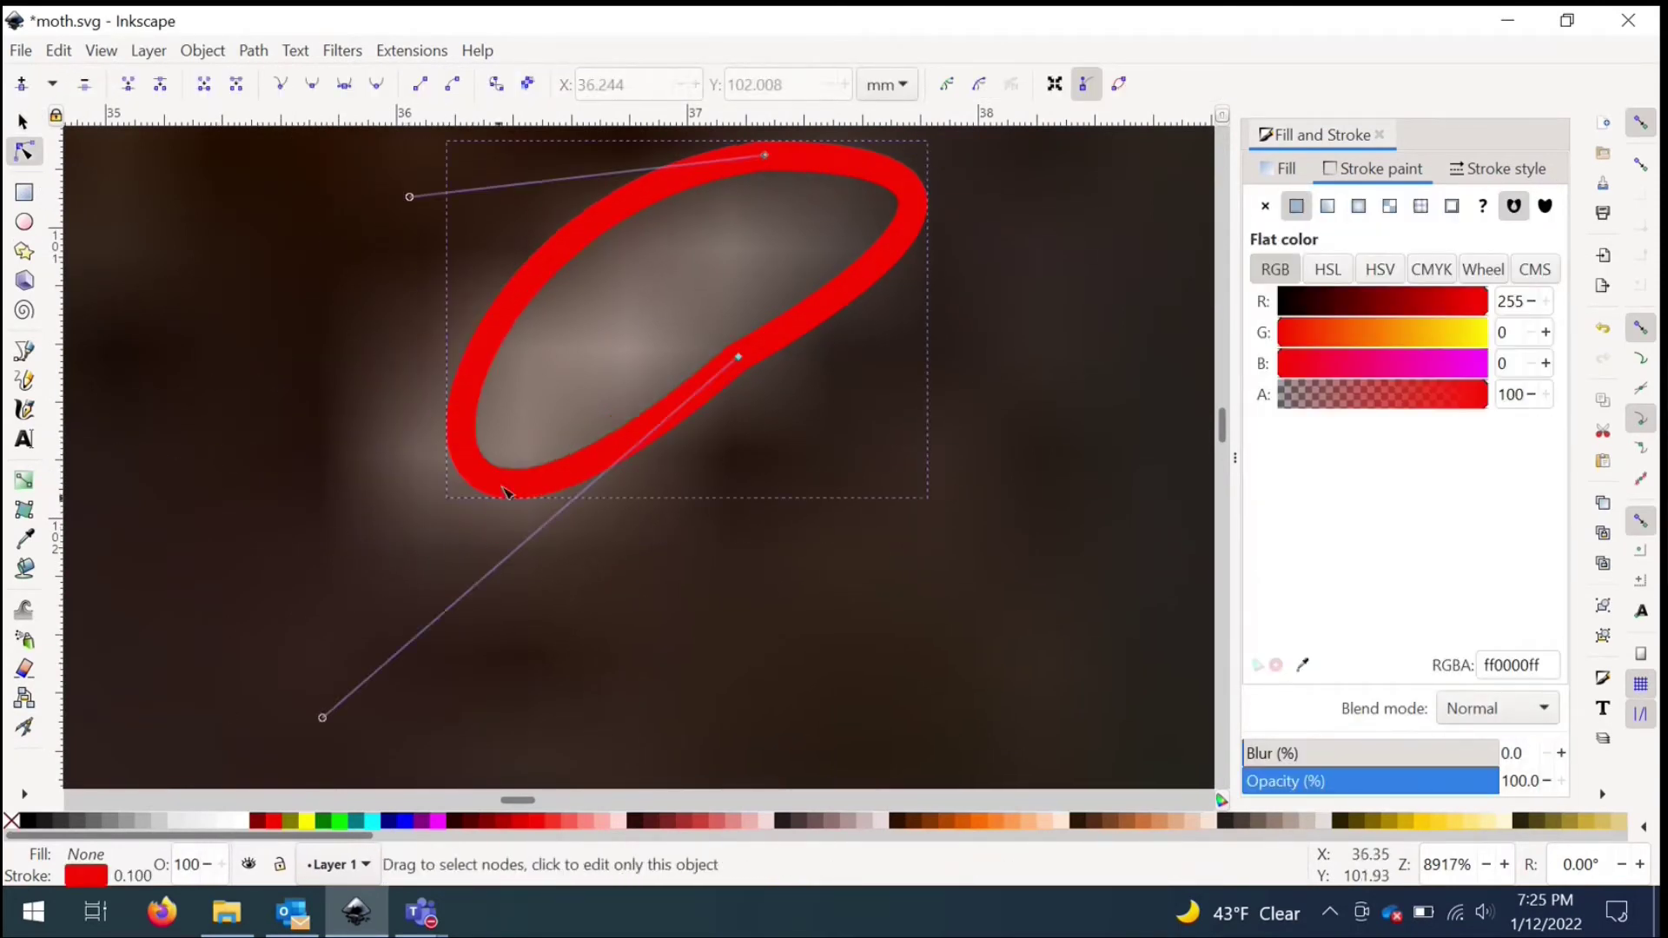
# Step: Move the small lower petal's two remaining nodes and their handles to fit the narrow cut-out, and deselect it
pyautogui.scroll(-2, 505, 490)
pyautogui.moveTo(412, 603); pyautogui.dragTo(380, 609)
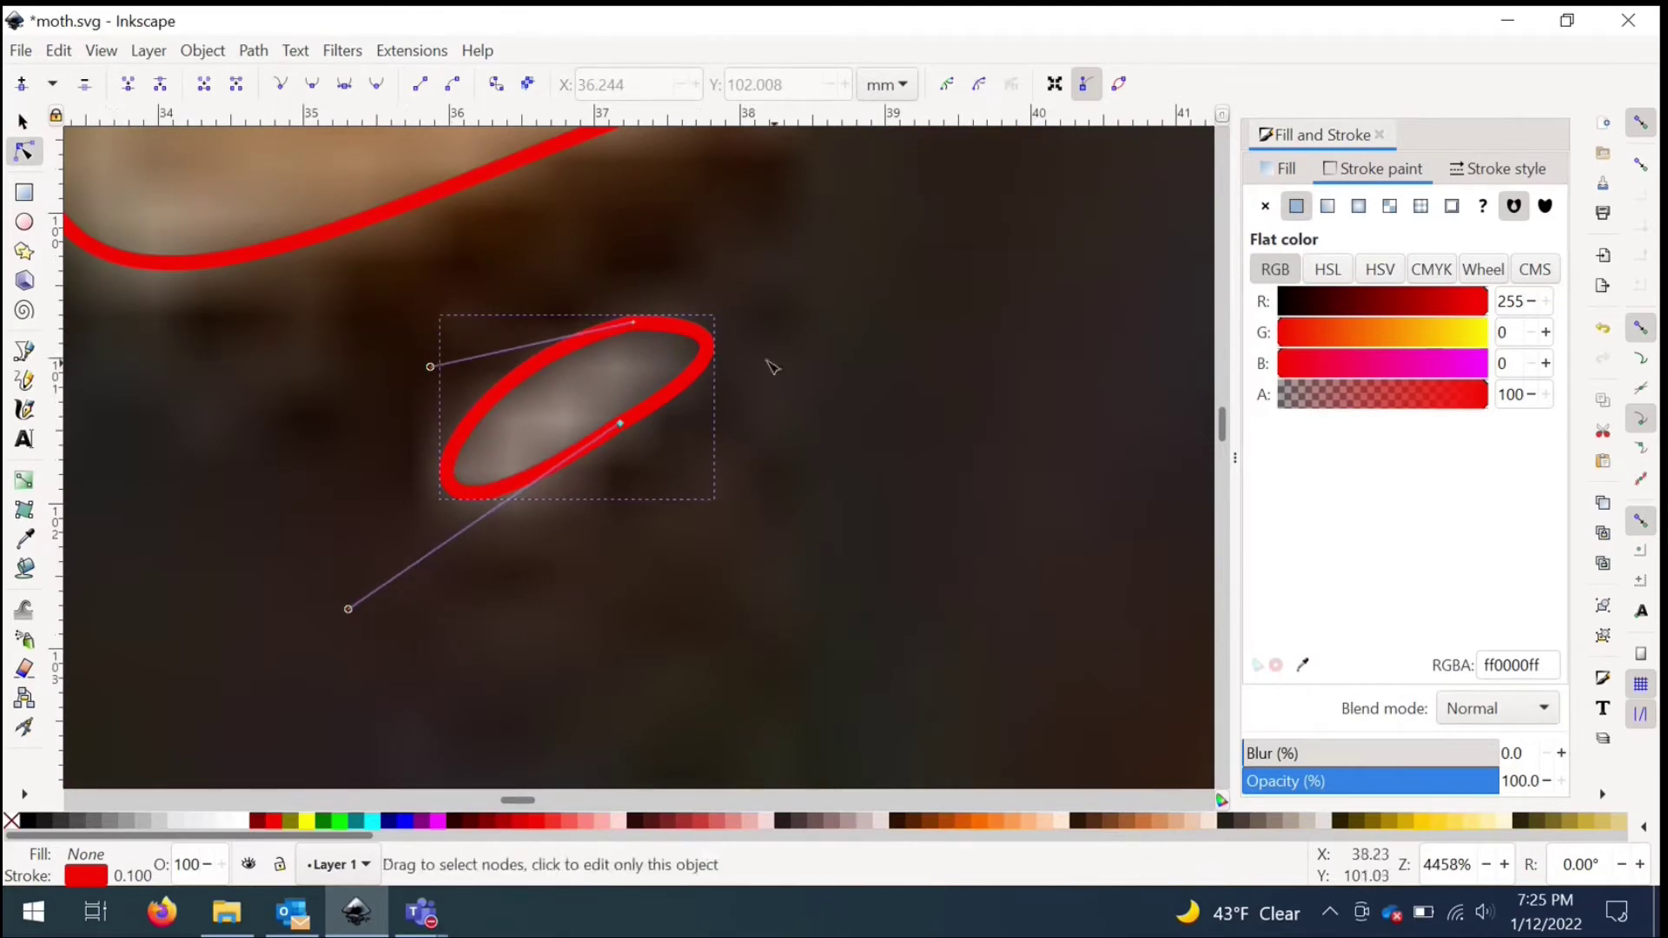
pyautogui.moveTo(620, 423); pyautogui.dragTo(549, 456)
pyautogui.moveTo(277, 644); pyautogui.dragTo(382, 585)
pyautogui.moveTo(633, 324); pyautogui.dragTo(629, 338)
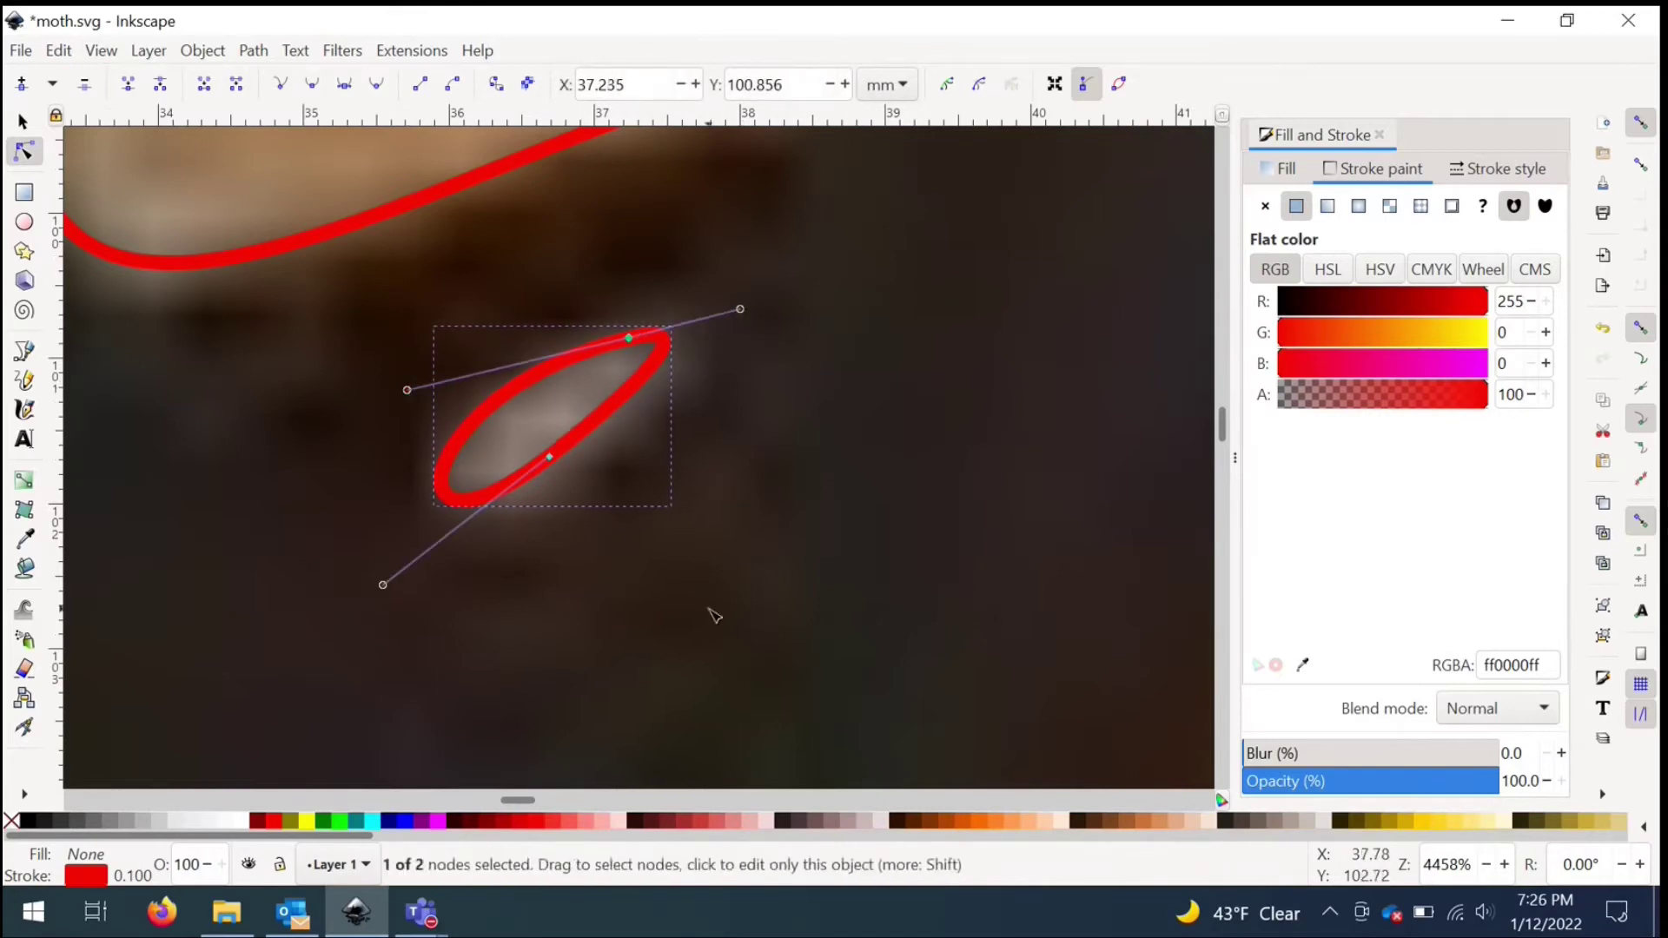
pyautogui.click(714, 616)
# Step: Copy the three petal outlines, flip the copy horizontally and place it over the petals beside the right moon
pyautogui.scroll(-4, 605, 424)
pyautogui.moveTo(700, 509); pyautogui.dragTo(699, 509)
pyautogui.click(21, 123)
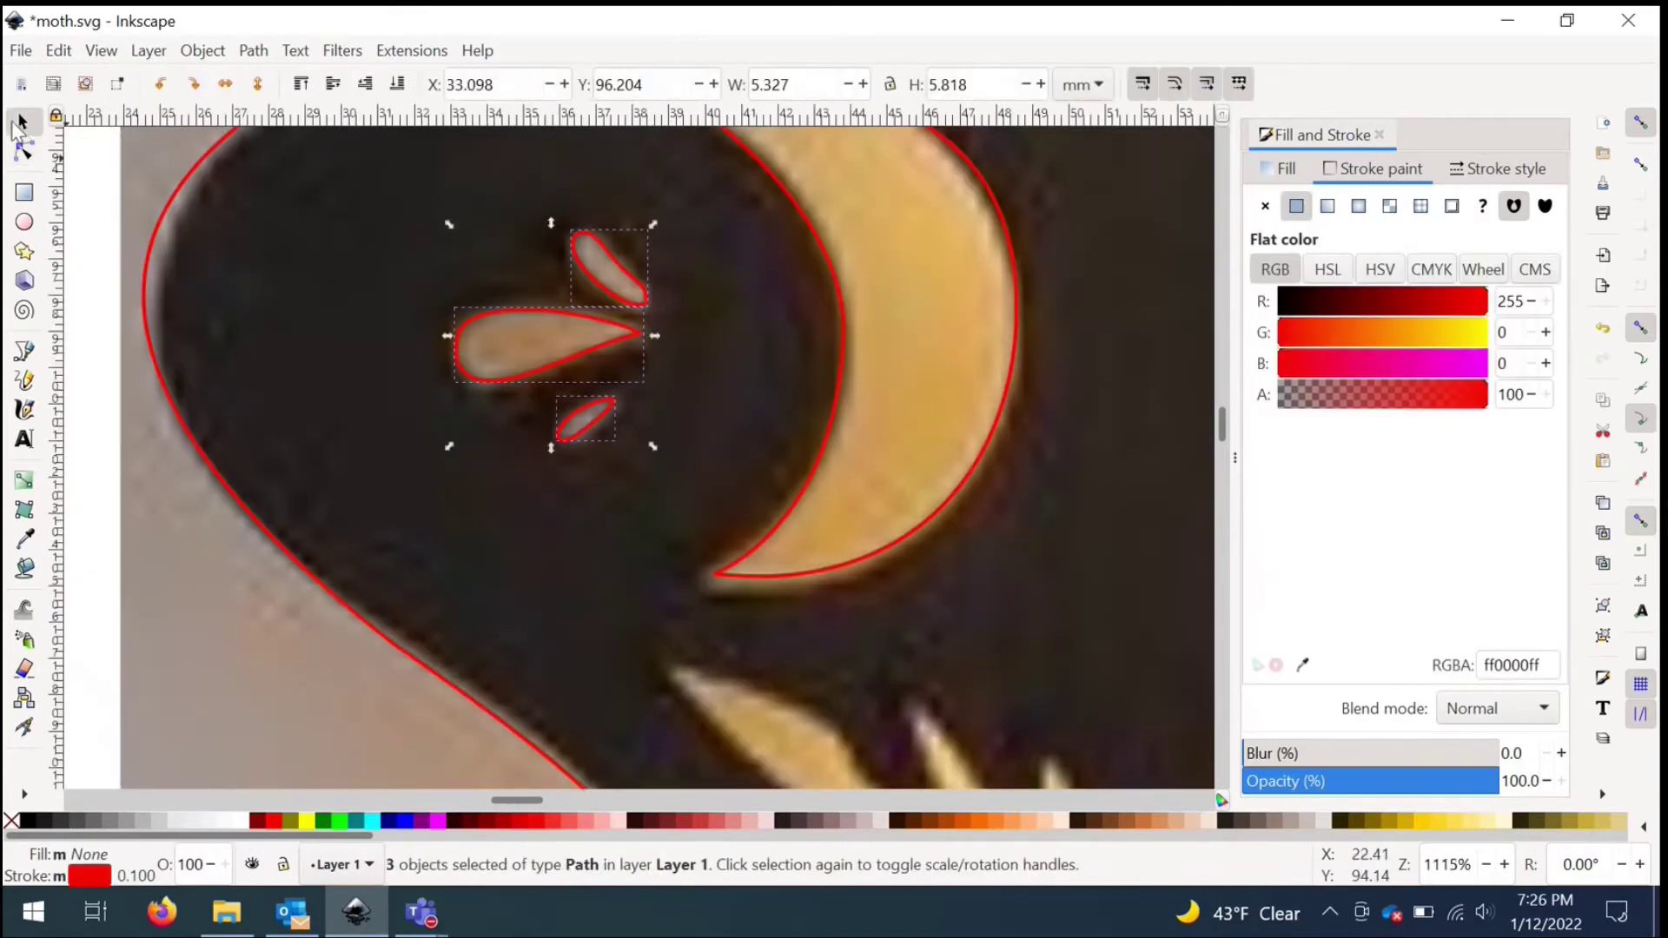
pyautogui.scroll(-6, 608, 434)
pyautogui.scroll(5, 760, 361)
pyautogui.hotkey('ctrl', 'v')
pyautogui.click(202, 50)
pyautogui.click(252, 643)
pyautogui.moveTo(659, 309); pyautogui.dragTo(653, 306)
pyautogui.click(837, 346)
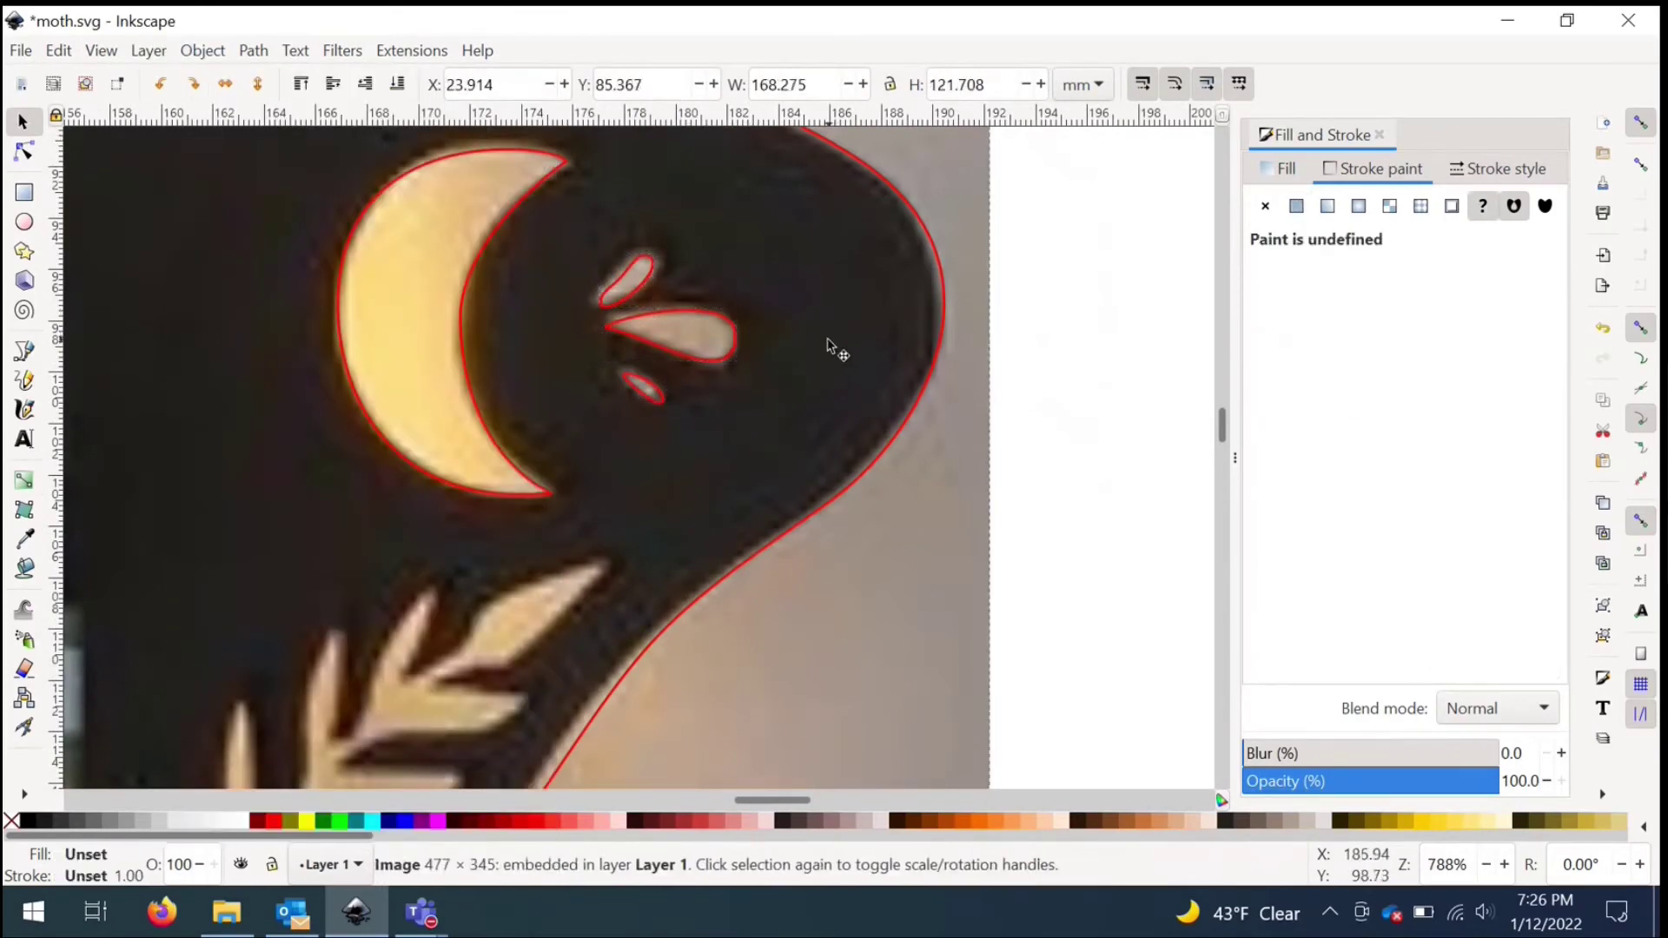
# Step: Trace the whole leaf sprig on the left wing below the moon as one closed Bezier path
pyautogui.scroll(-5, 837, 345)
pyautogui.scroll(6, 609, 521)
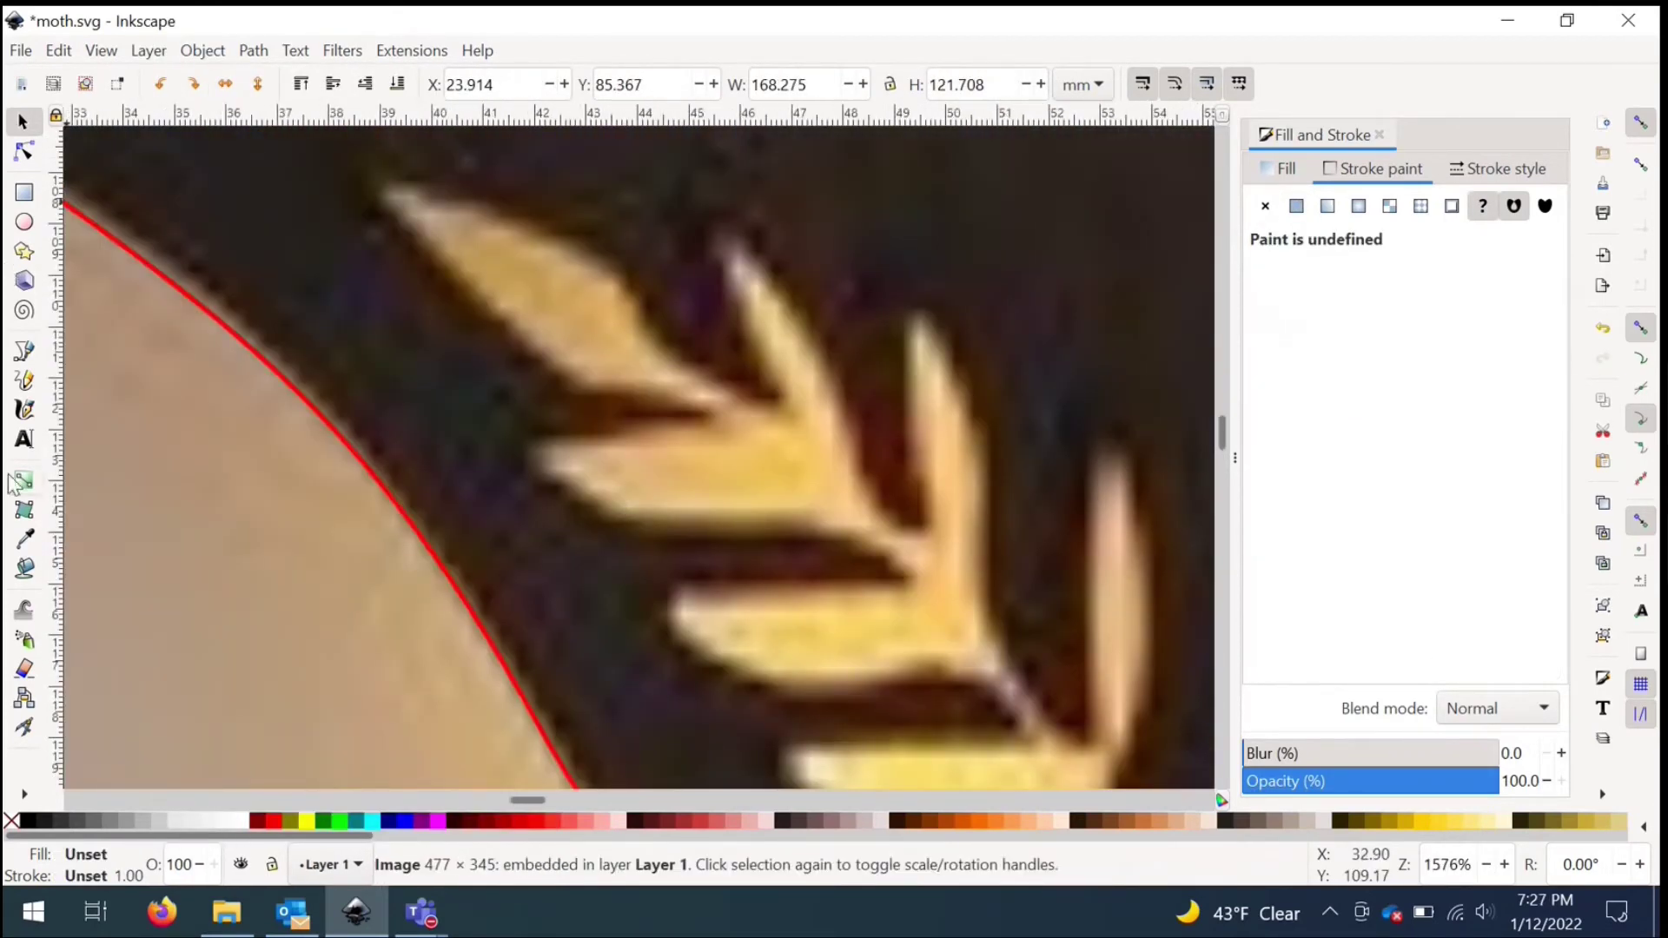
pyautogui.click(23, 351)
pyautogui.click(382, 200)
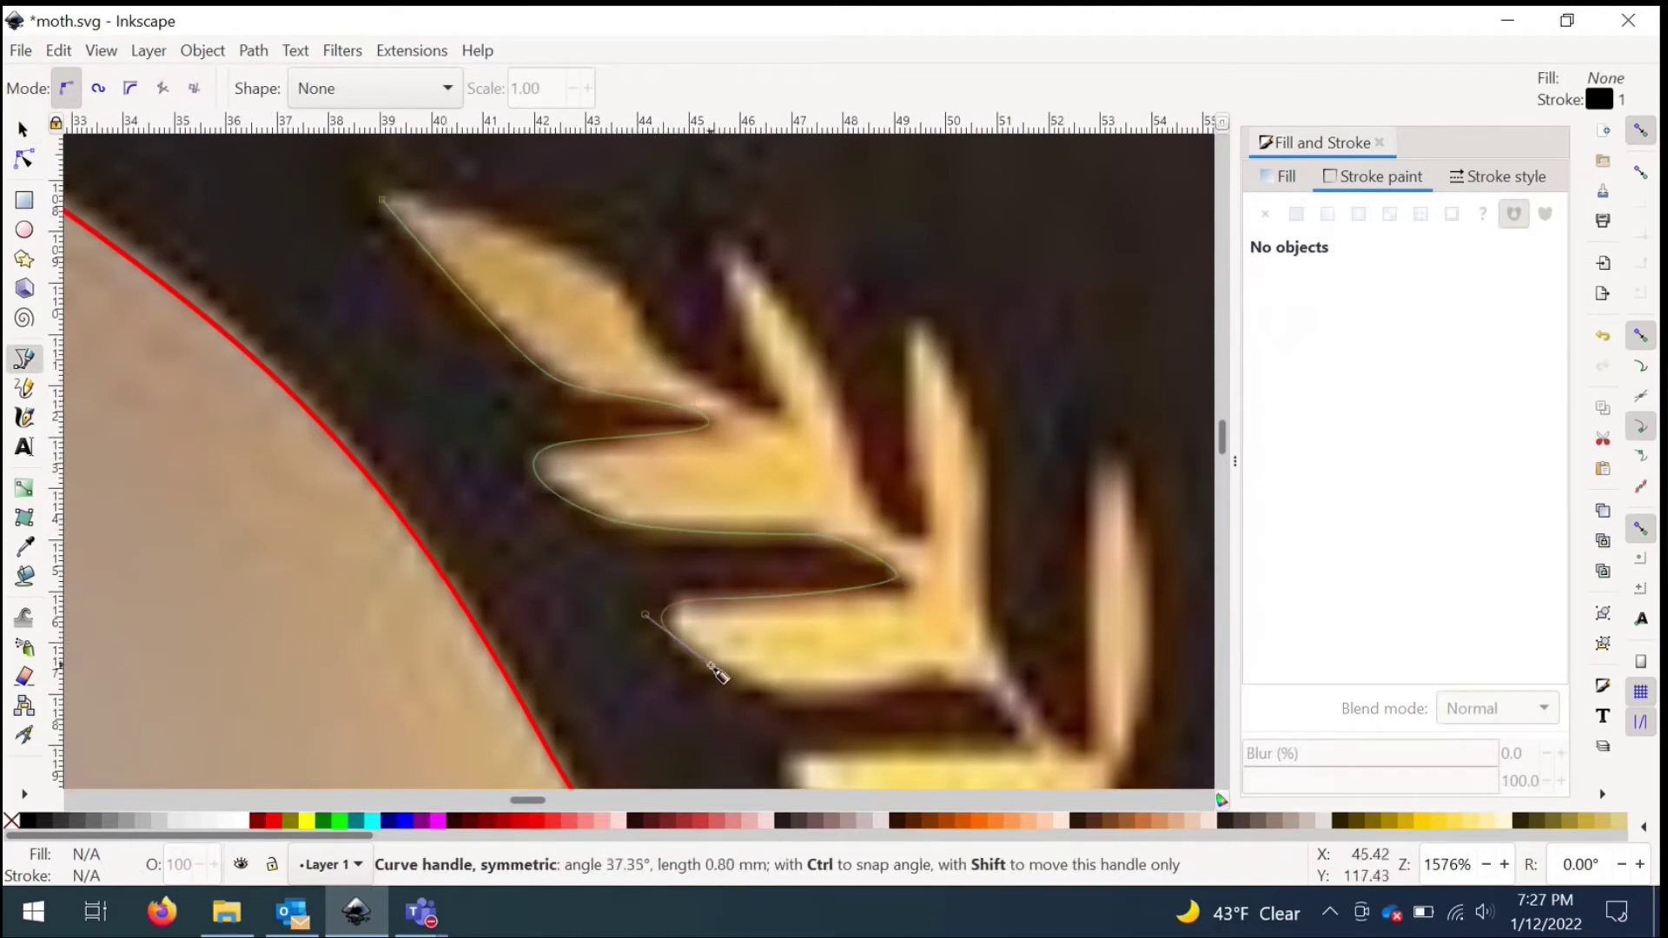
pyautogui.scroll(-3, 908, 758)
pyautogui.moveTo(768, 551); pyautogui.dragTo(834, 619)
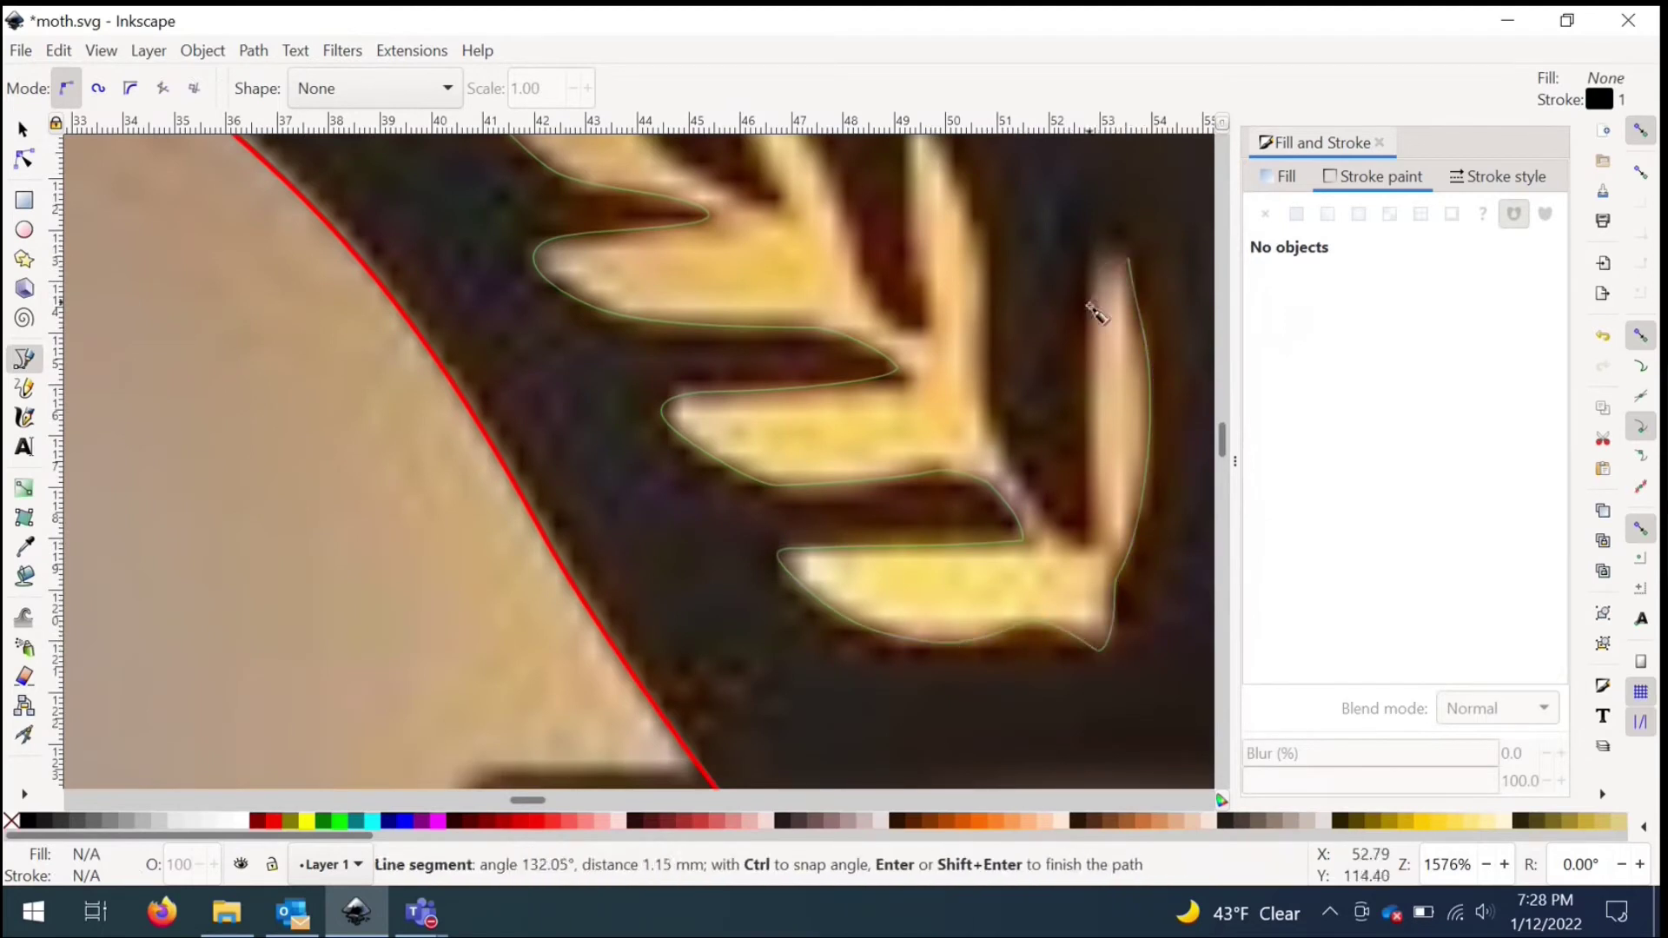
pyautogui.moveTo(991, 339); pyautogui.dragTo(998, 358)
pyautogui.scroll(3, 1001, 370)
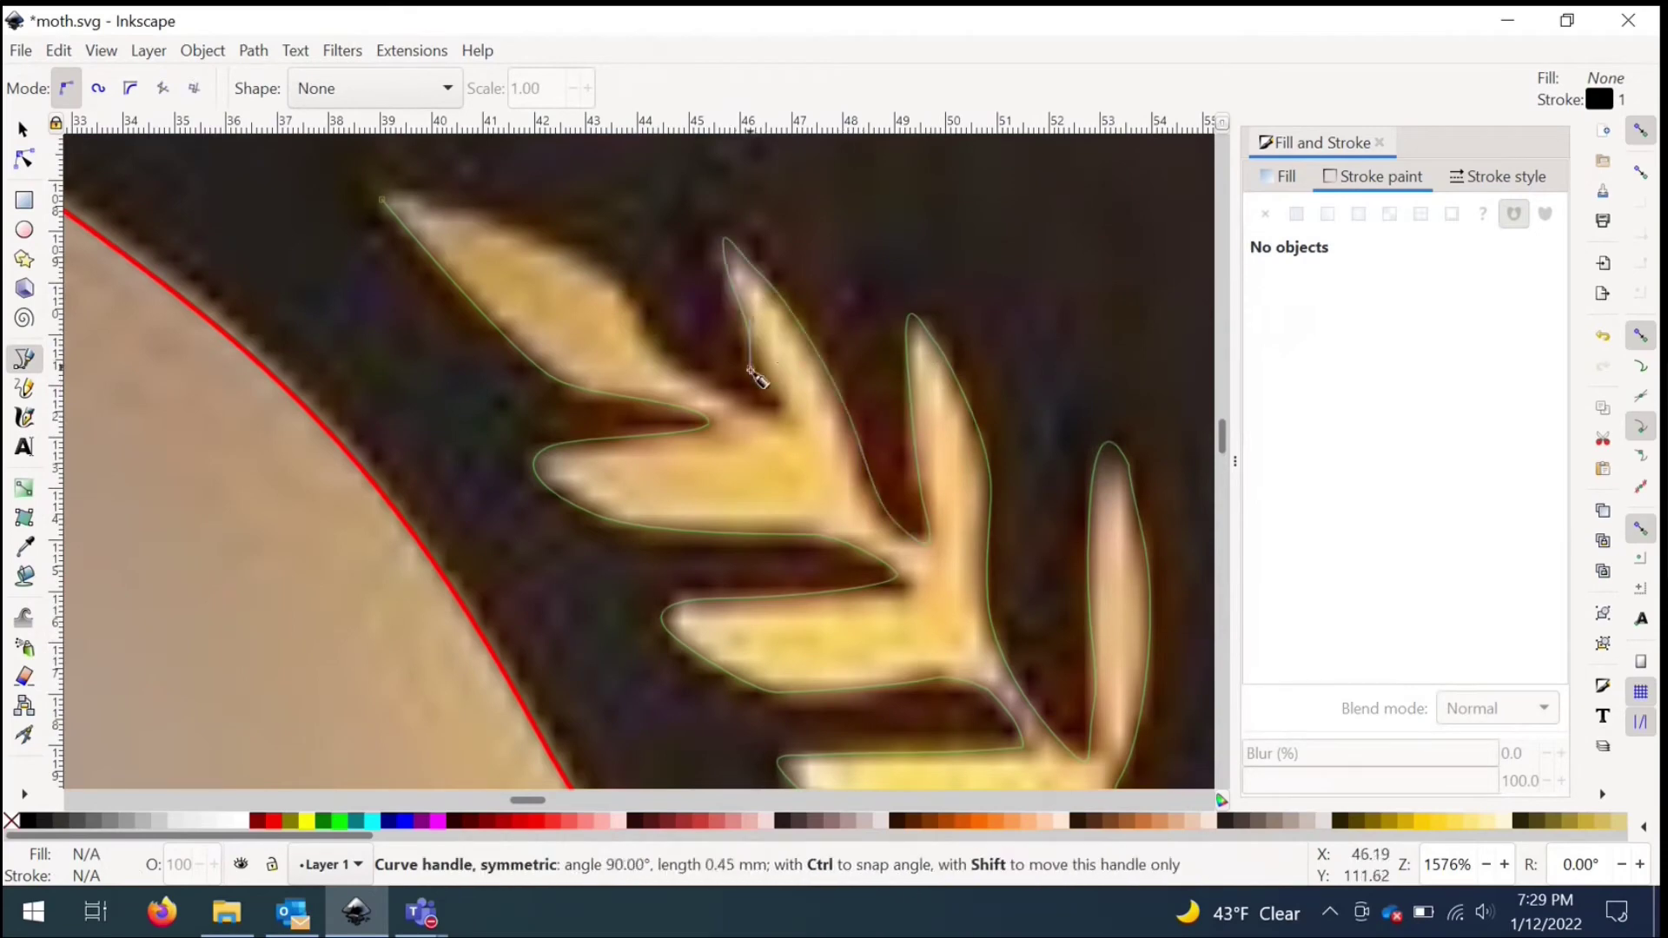
pyautogui.click(383, 194)
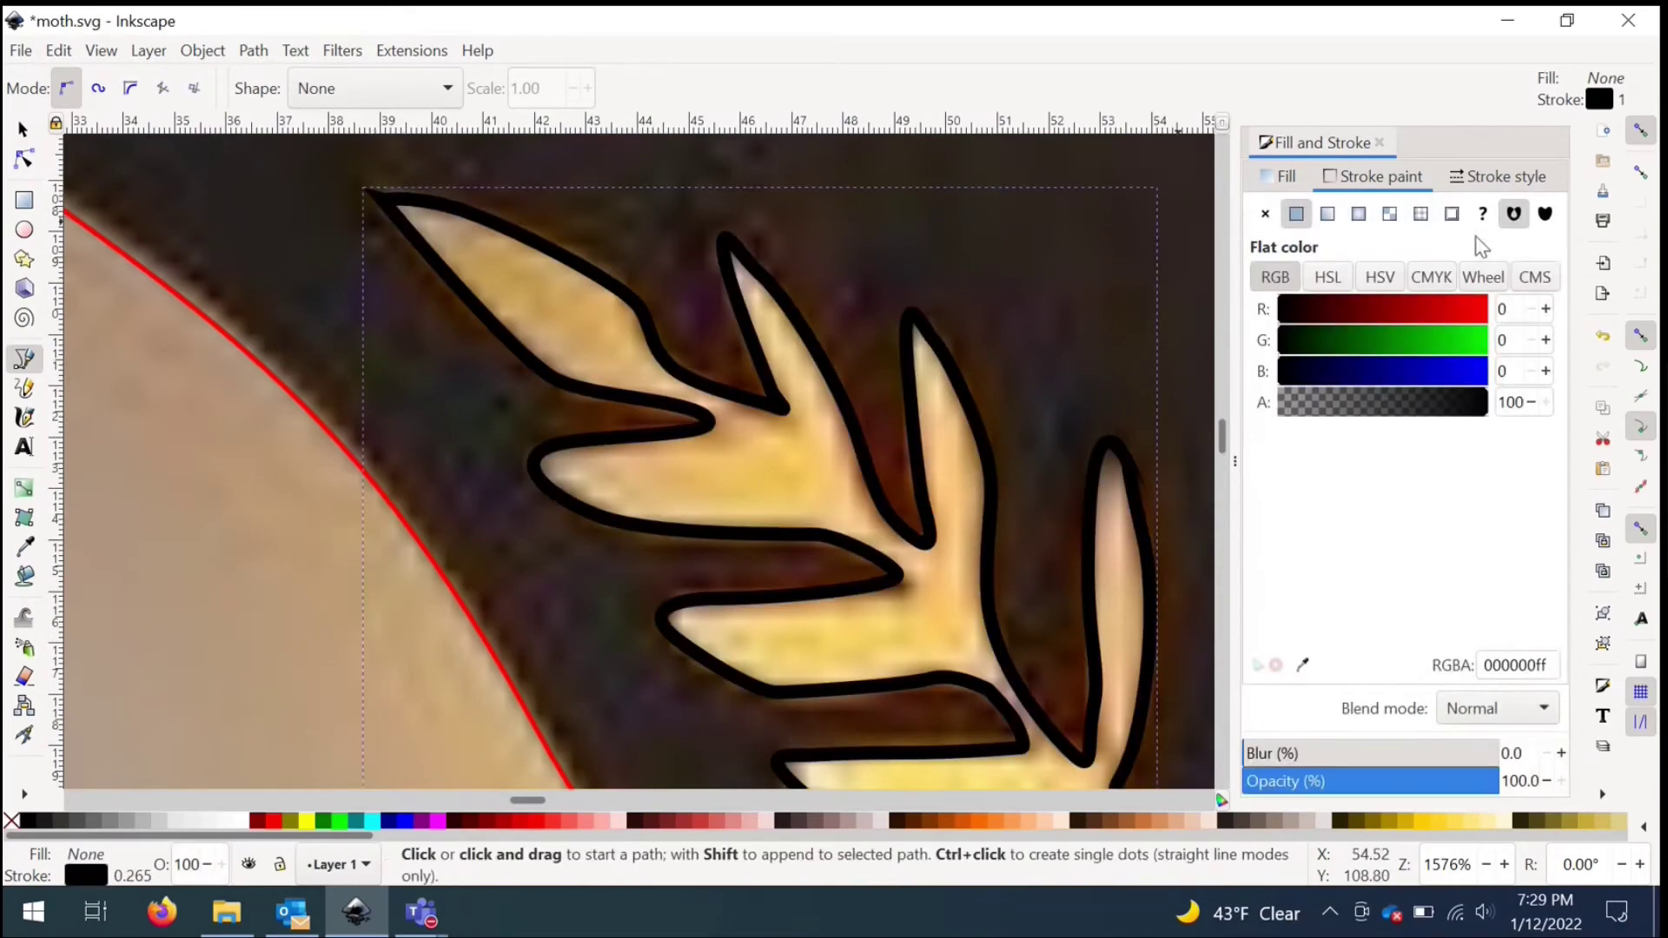
# Step: Give the sprig a red 0.1 mm stroke and fit the notch and edge between its outermost leaf and the next upper leaf
pyautogui.press('n')
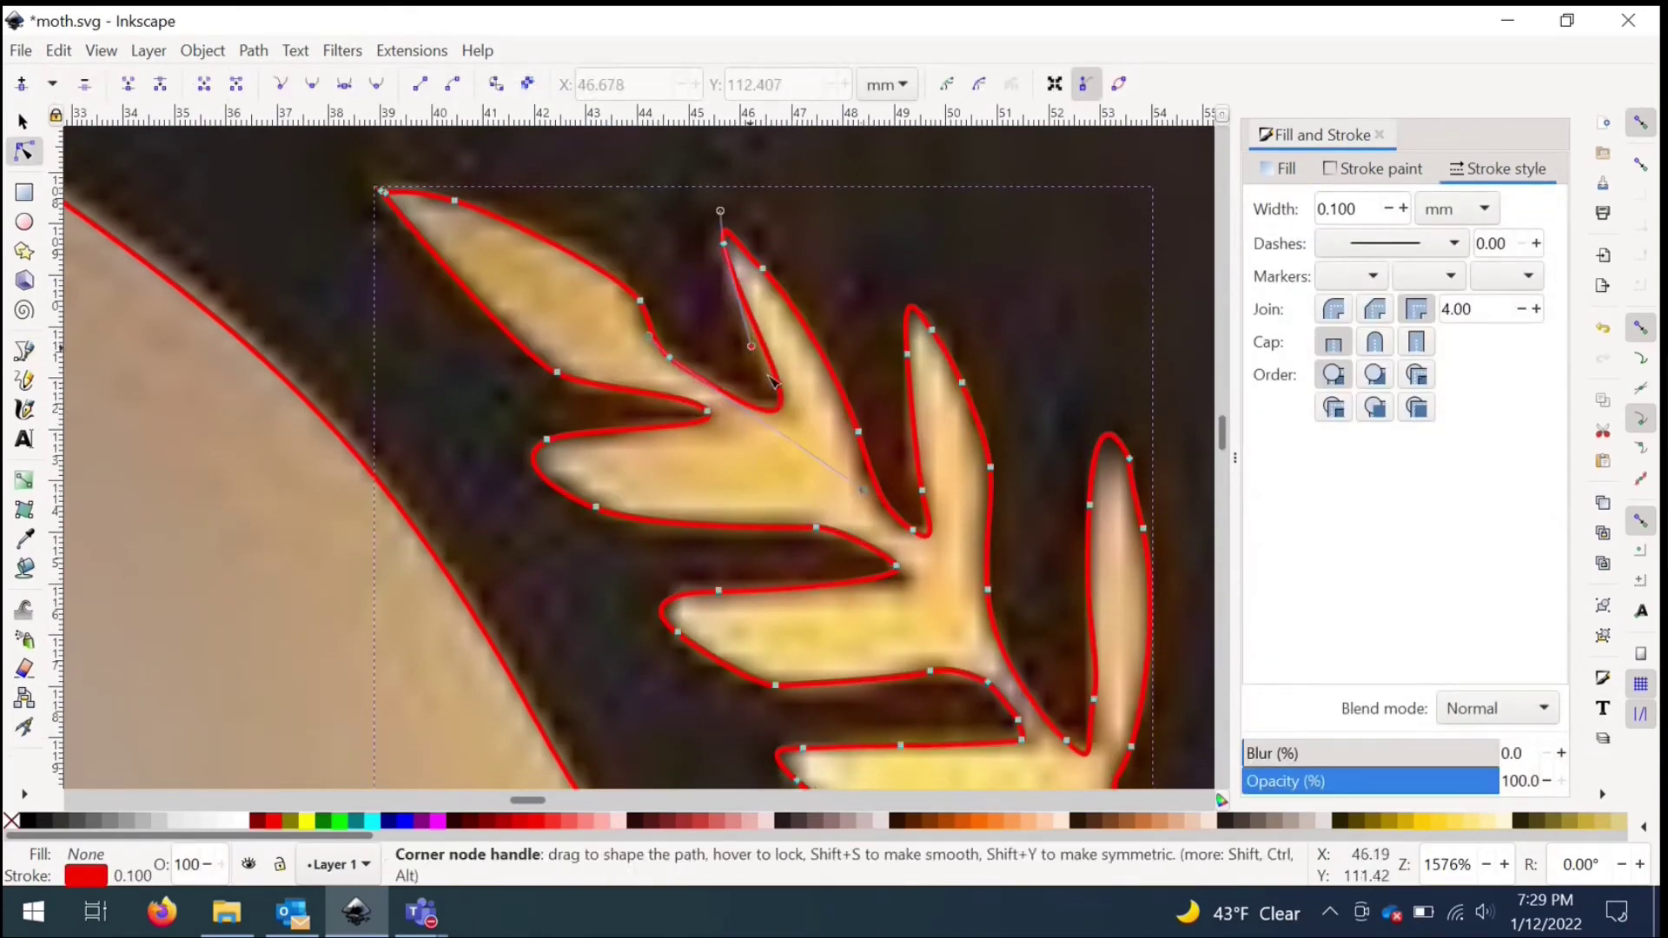
pyautogui.scroll(4, 790, 406)
pyautogui.moveTo(775, 461); pyautogui.dragTo(764, 412)
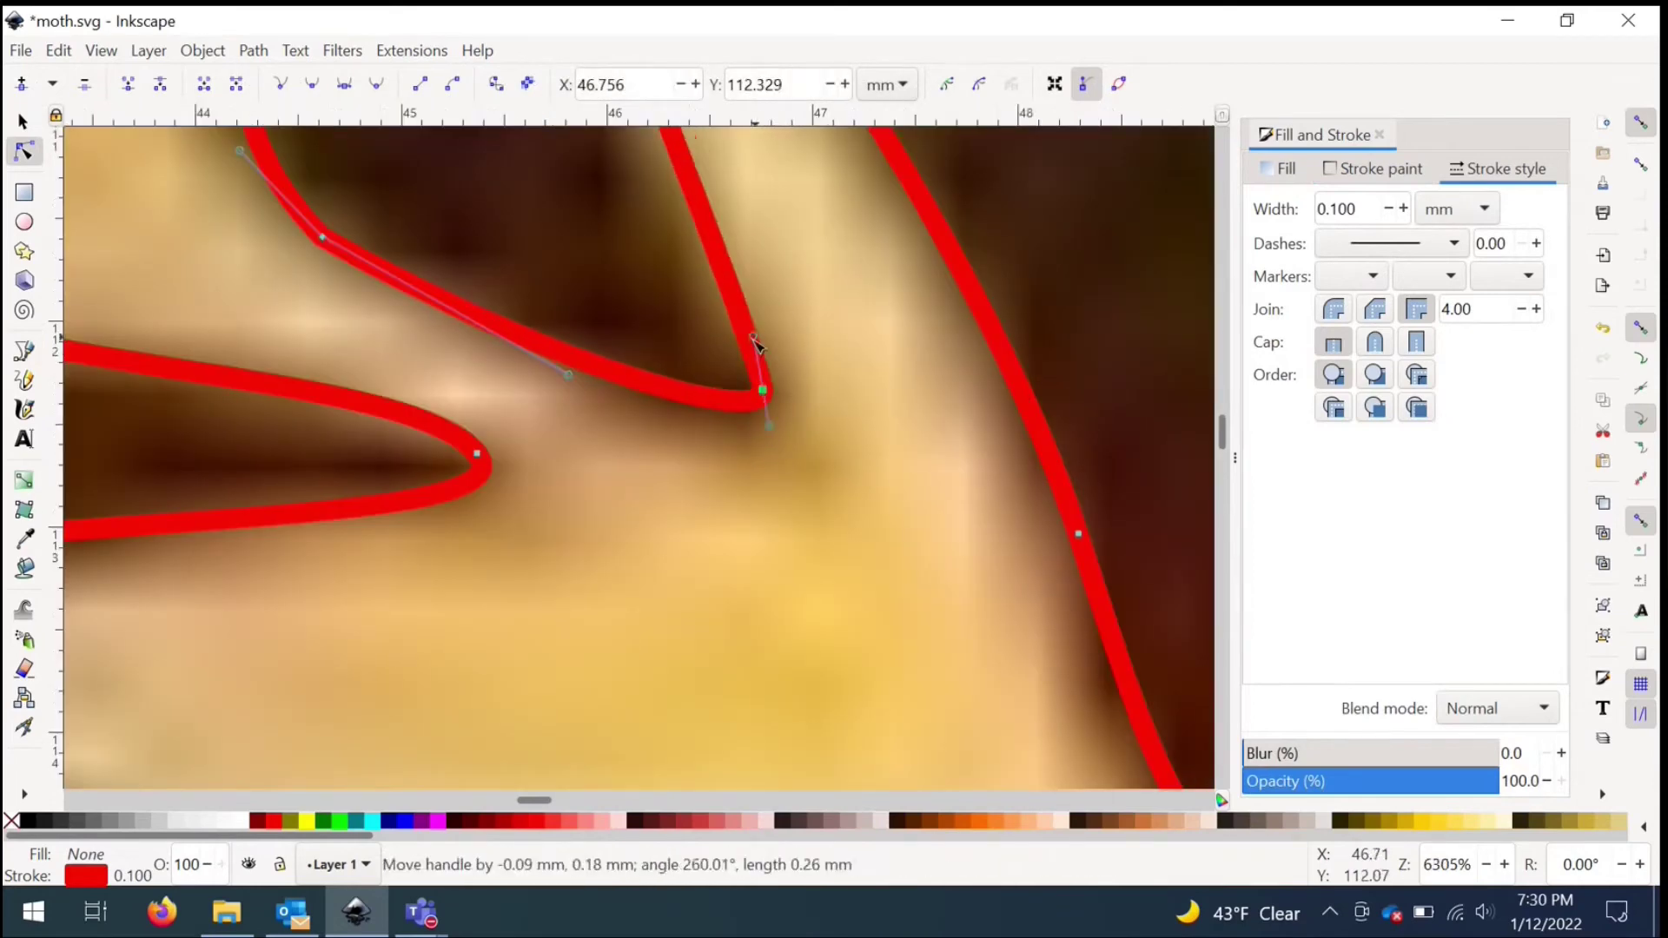
pyautogui.scroll(-2, 764, 412)
pyautogui.scroll(2, 623, 233)
pyautogui.moveTo(622, 233); pyautogui.dragTo(629, 287)
pyautogui.scroll(-2, 629, 287)
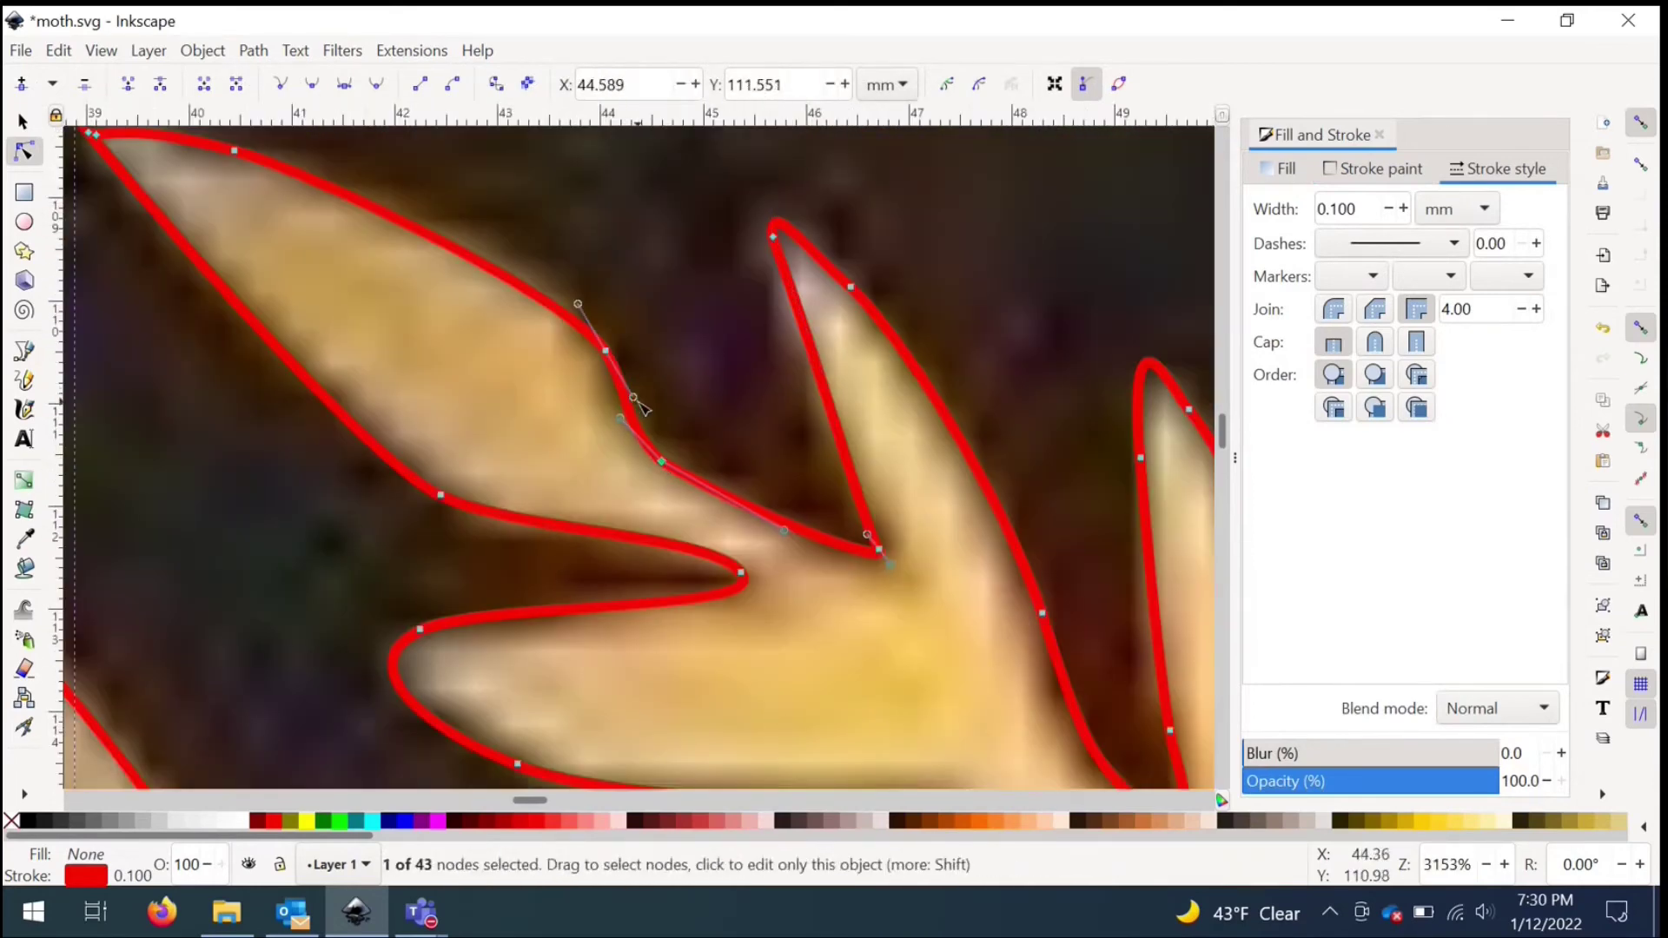
pyautogui.press('Escape')
# Step: Delete the extra node at the sprig's outermost leaf tip and refit the leaf's upper edge
pyautogui.scroll(-2, 639, 404)
pyautogui.scroll(5, 363, 282)
pyautogui.click(366, 214)
pyautogui.press('Delete')
pyautogui.moveTo(673, 465); pyautogui.dragTo(506, 360)
pyautogui.scroll(-2, 472, 370)
pyautogui.moveTo(624, 318); pyautogui.dragTo(685, 339)
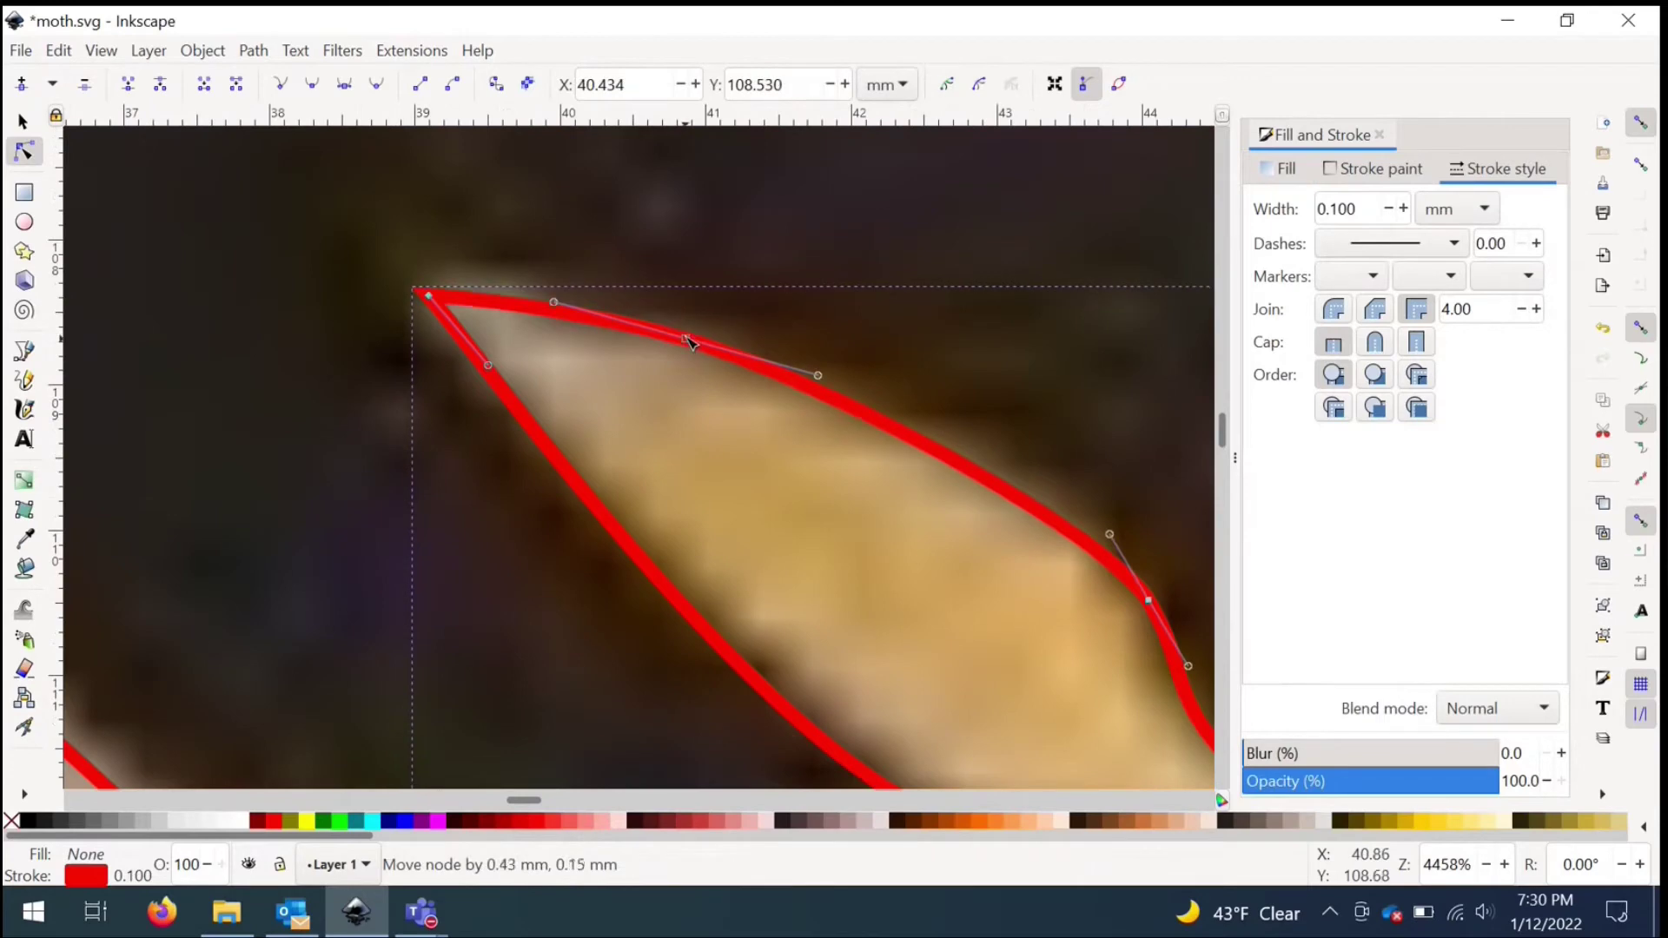
pyautogui.scroll(-1, 440, 300)
# Step: Refine the tip and lower edge of the sprig's second lower-side leaf by moving its nodes and handles
pyautogui.click(734, 523)
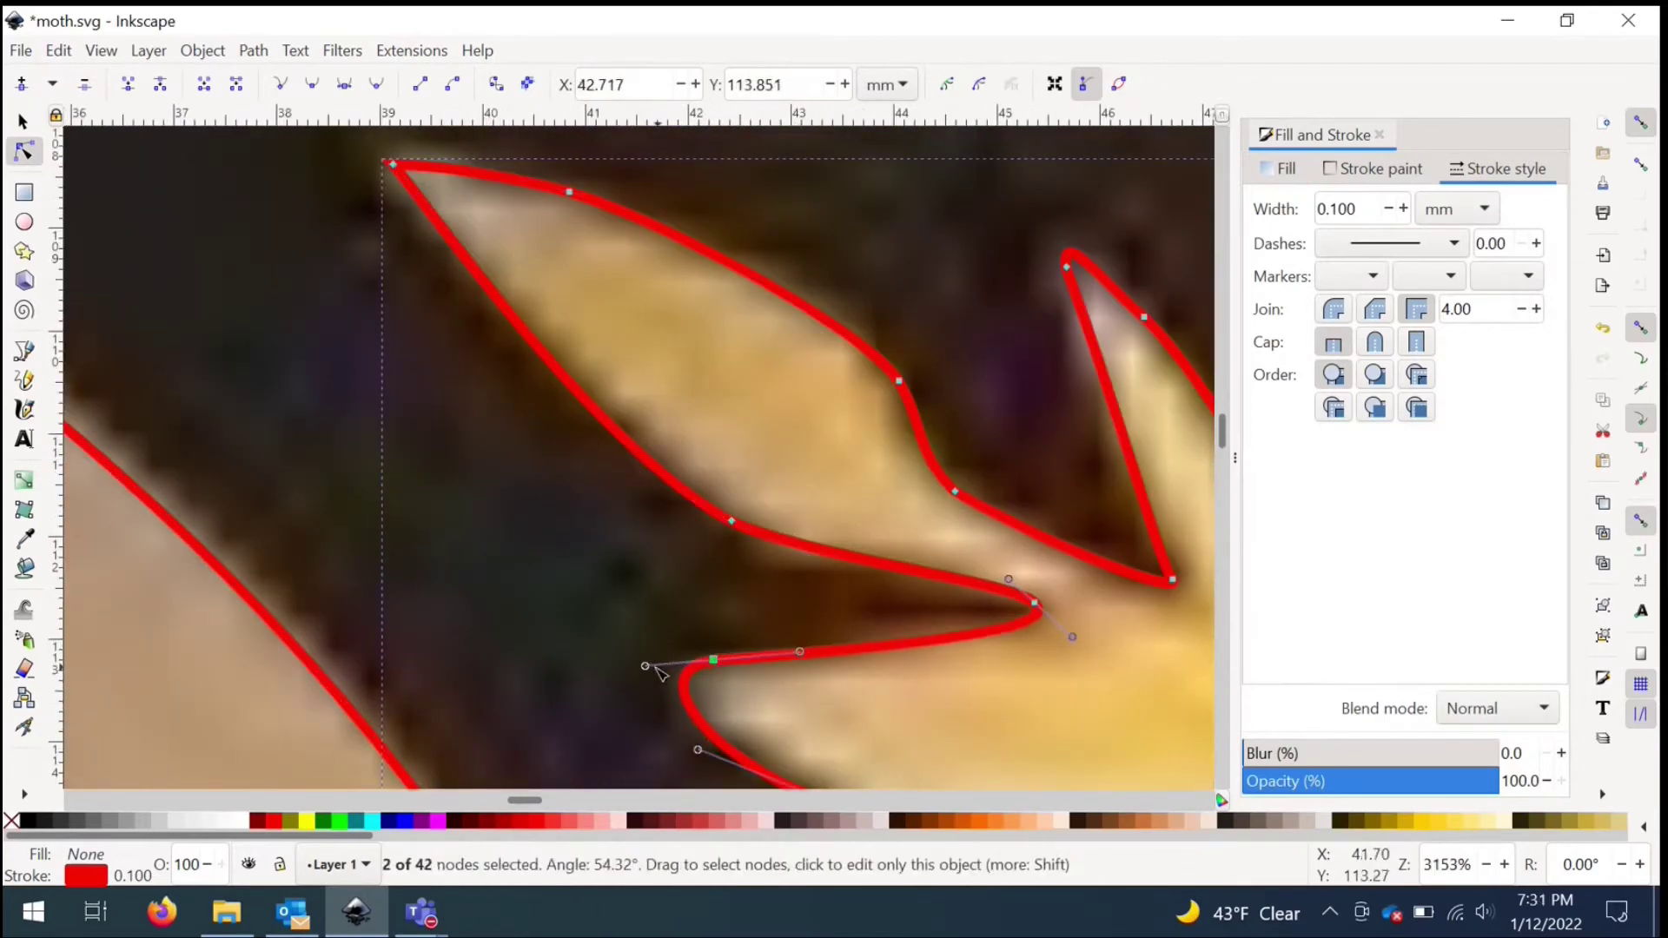
pyautogui.moveTo(714, 660); pyautogui.dragTo(699, 670)
pyautogui.moveTo(788, 675); pyautogui.dragTo(803, 658)
pyautogui.scroll(-4, 801, 662)
pyautogui.moveTo(684, 624); pyautogui.dragTo(720, 616)
pyautogui.press('Escape')
pyautogui.moveTo(700, 530); pyautogui.dragTo(700, 533)
pyautogui.moveTo(1072, 499); pyautogui.dragTo(1035, 501)
pyautogui.moveTo(807, 657); pyautogui.dragTo(814, 651)
# Step: Adjust the notch between the second and third lower-side leaves and refit the third leaf's edges
pyautogui.scroll(-5, 728, 615)
pyautogui.hscroll(7, 728, 615)
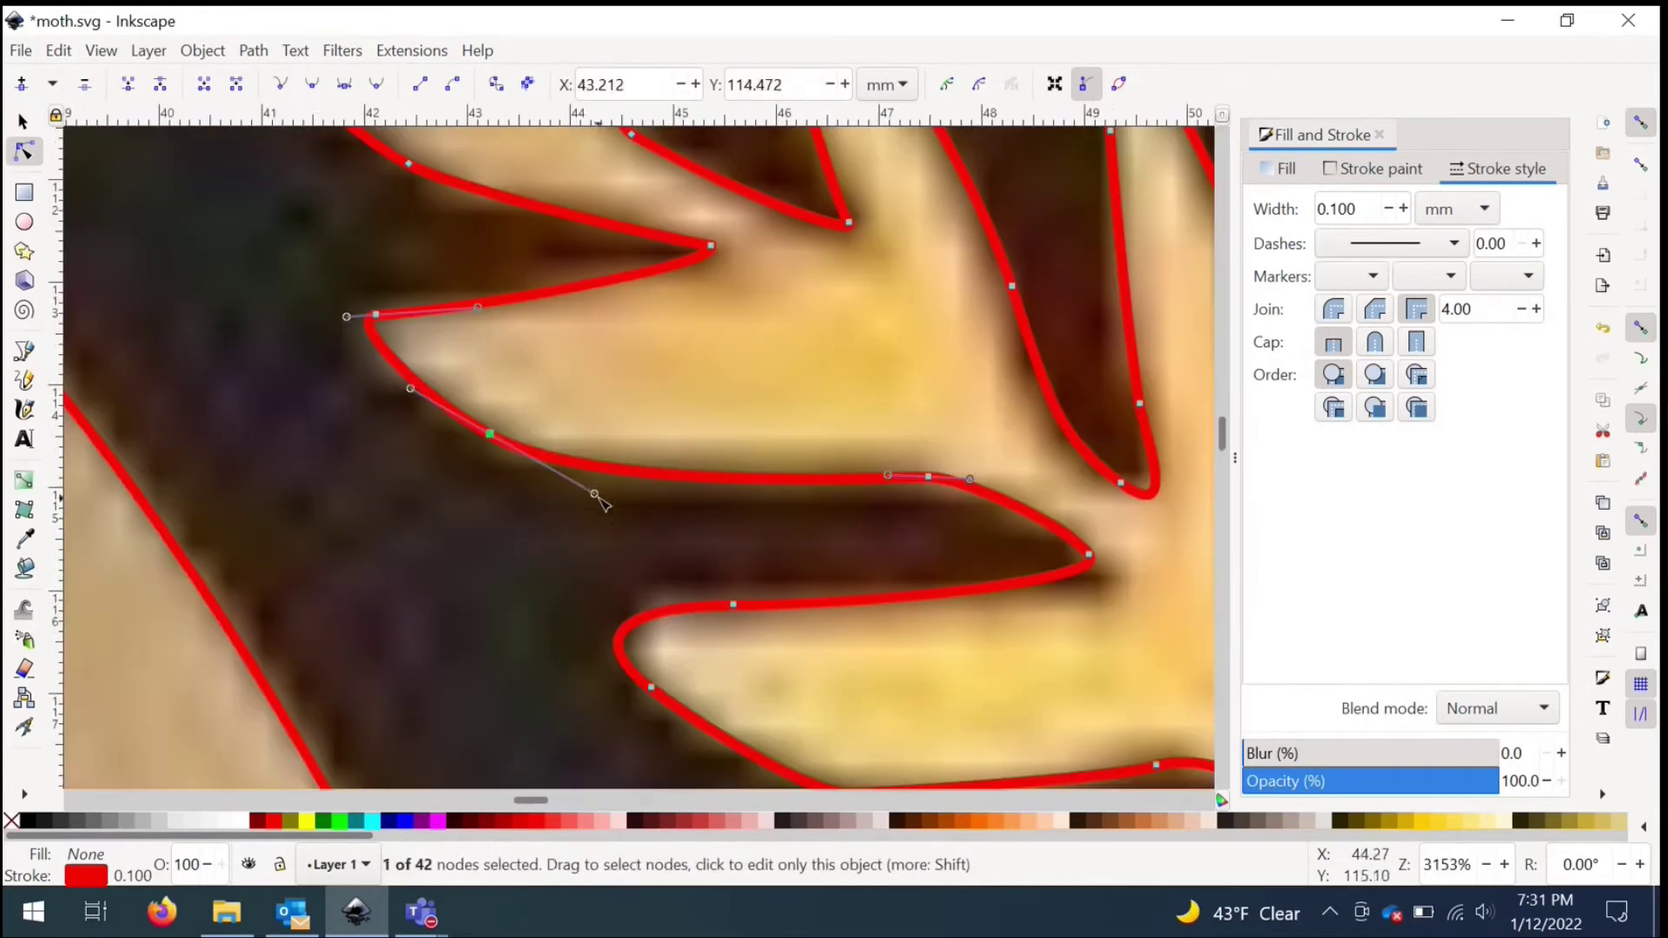
pyautogui.moveTo(1102, 566); pyautogui.dragTo(1106, 578)
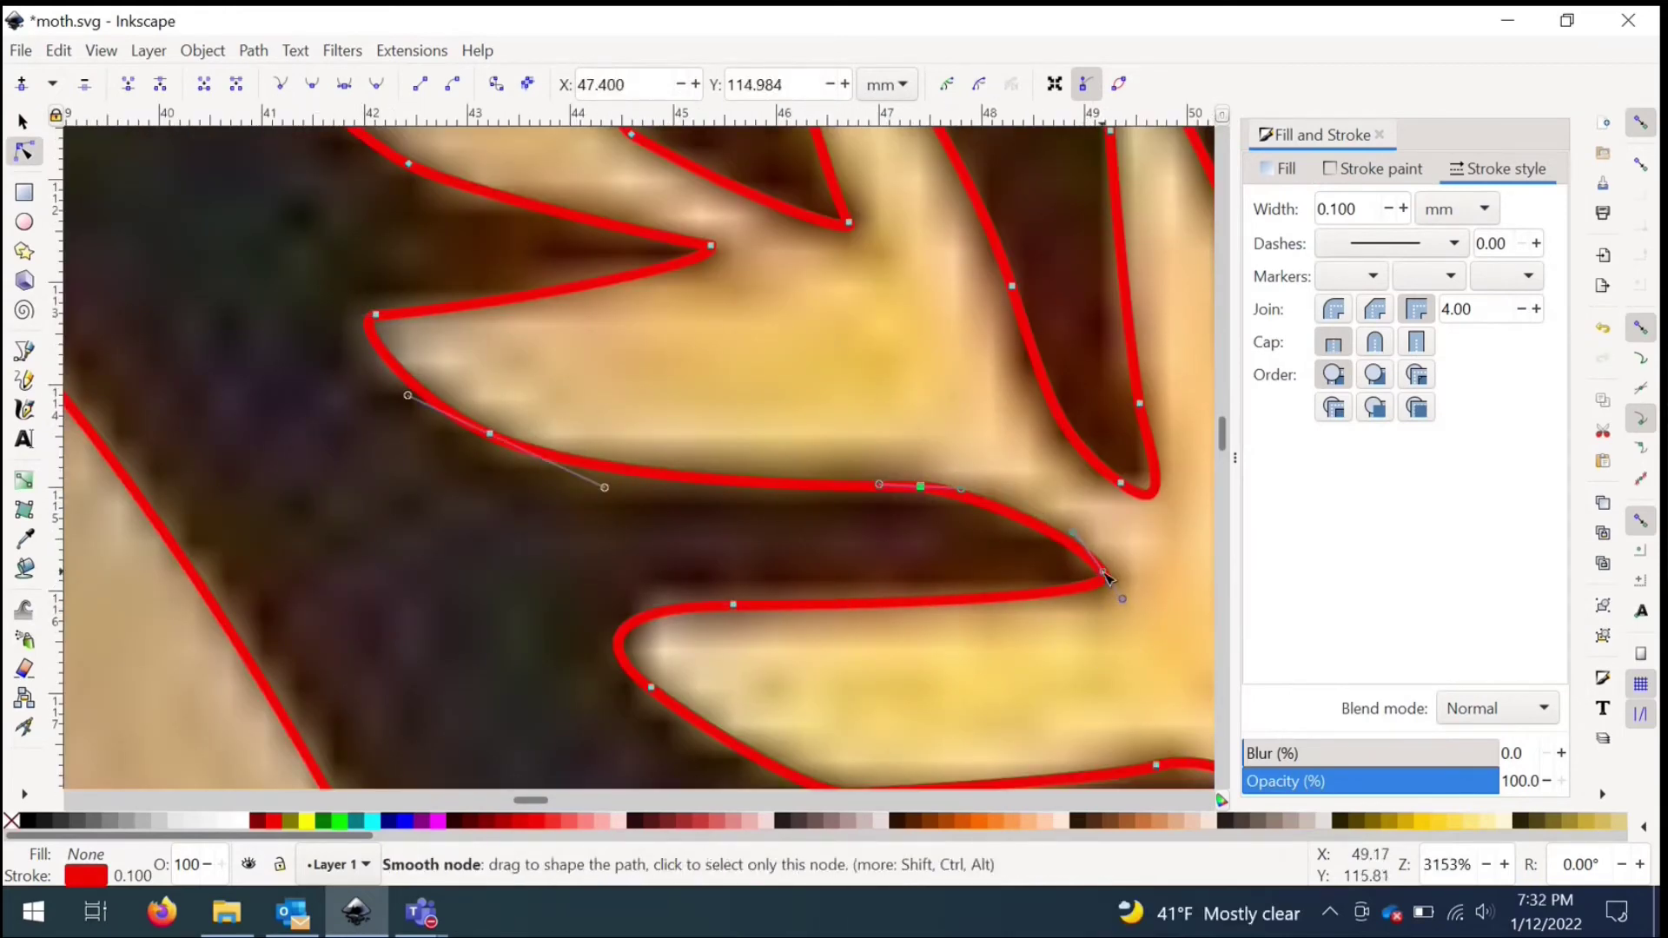
pyautogui.moveTo(627, 605); pyautogui.dragTo(859, 594)
pyautogui.scroll(-5, 614, 654)
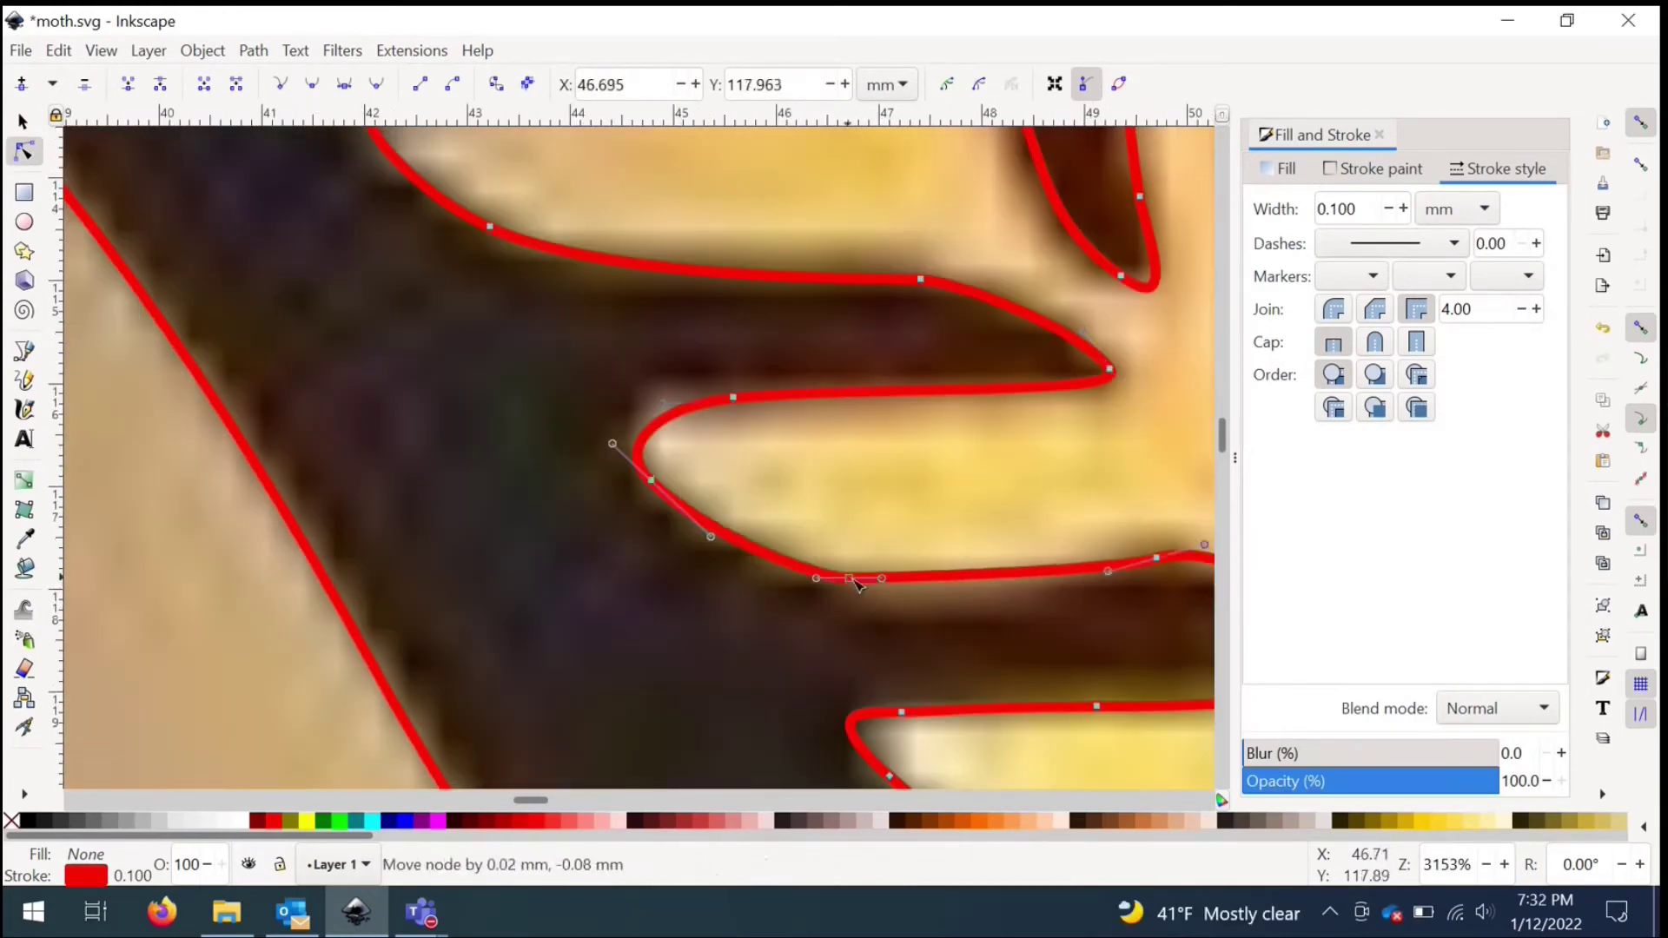
# Step: Reshape the inner notch above the sprig's lowest leaf and smooth that leaf's rounded tip
pyautogui.keyDown('ctrl'); pyautogui.scroll(1, 1008, 647); pyautogui.keyUp('ctrl')
pyautogui.keyDown('ctrl'); pyautogui.scroll(1, 1012, 717); pyautogui.keyUp('ctrl')
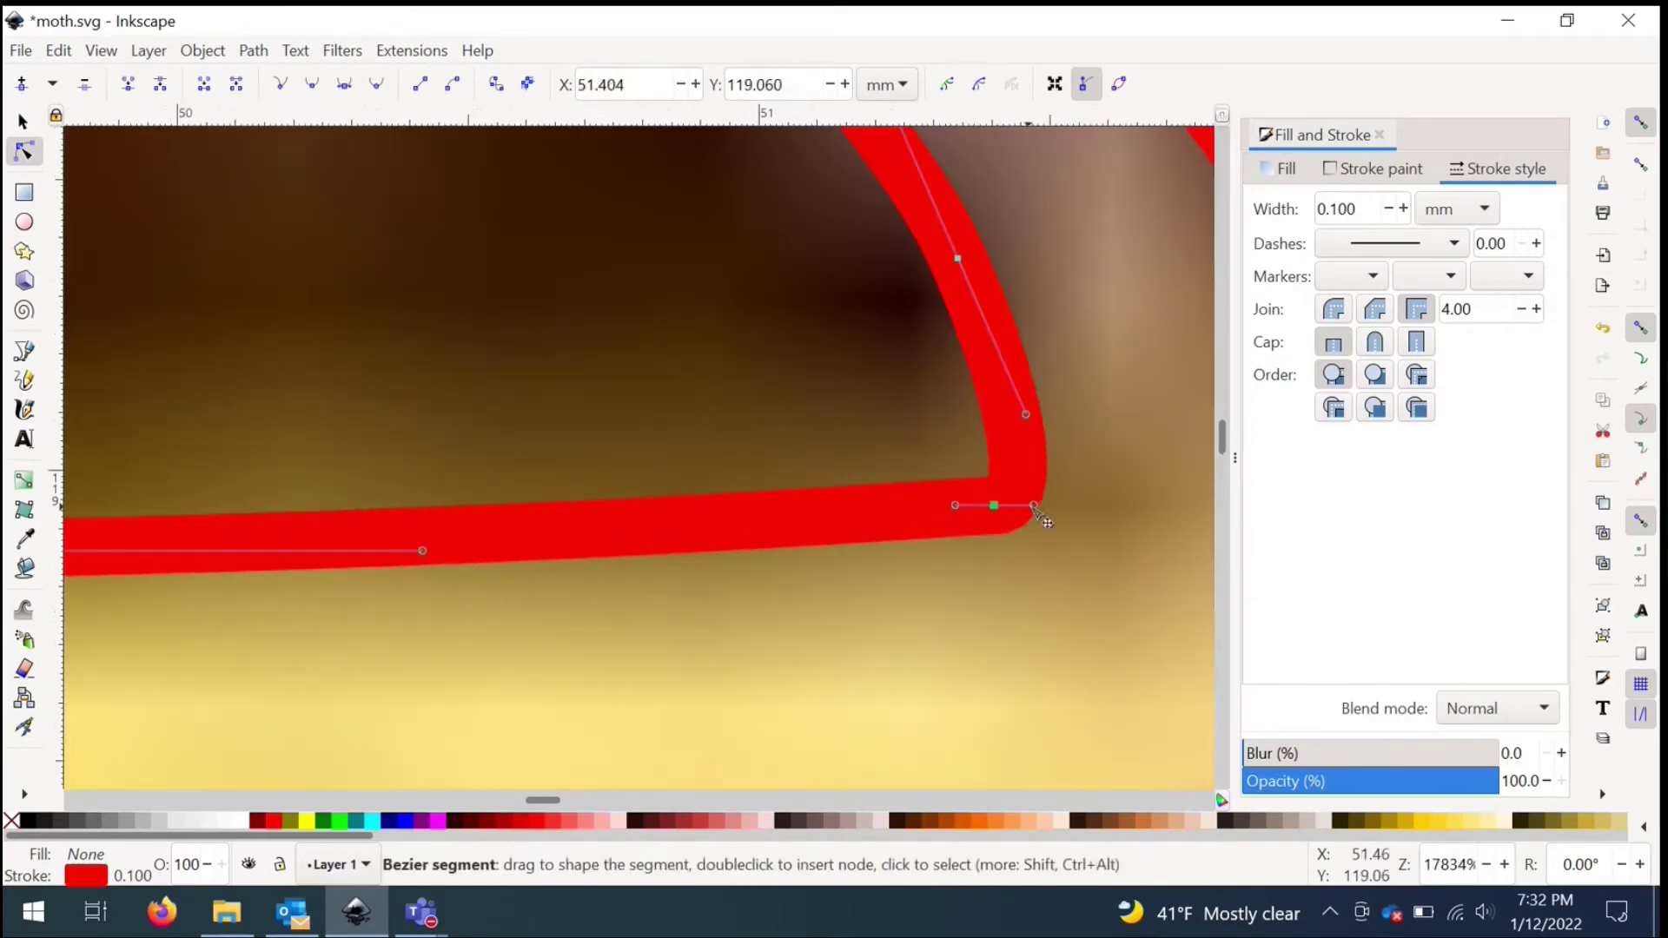
pyautogui.click(1034, 519)
pyautogui.hscroll(-5, 519, 484)
pyautogui.moveTo(519, 484); pyautogui.dragTo(405, 469)
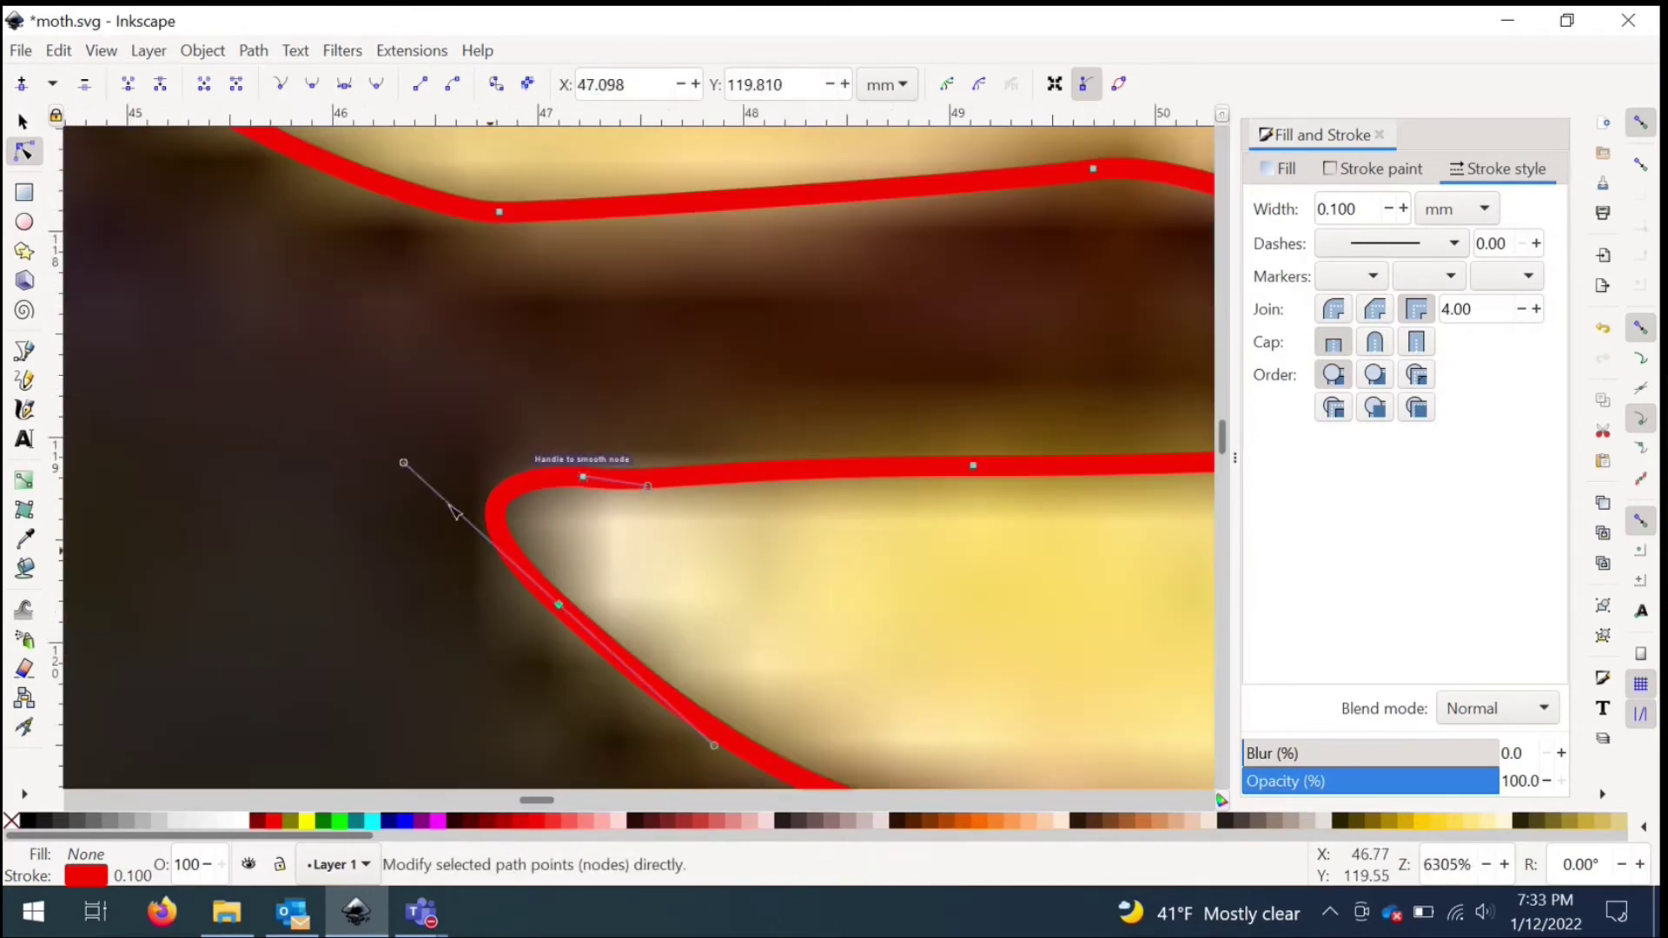
pyautogui.keyDown('ctrl'); pyautogui.scroll(-2, 420, 486); pyautogui.keyUp('ctrl')
pyautogui.moveTo(901, 514); pyautogui.dragTo(905, 514)
pyautogui.keyDown('ctrl'); pyautogui.scroll(-4, 801, 486); pyautogui.keyUp('ctrl')
# Step: Refit the tip of the sprig's upright innermost leaf by moving its side node and handle
pyautogui.keyDown('ctrl'); pyautogui.scroll(7, 863, 295); pyautogui.keyUp('ctrl')
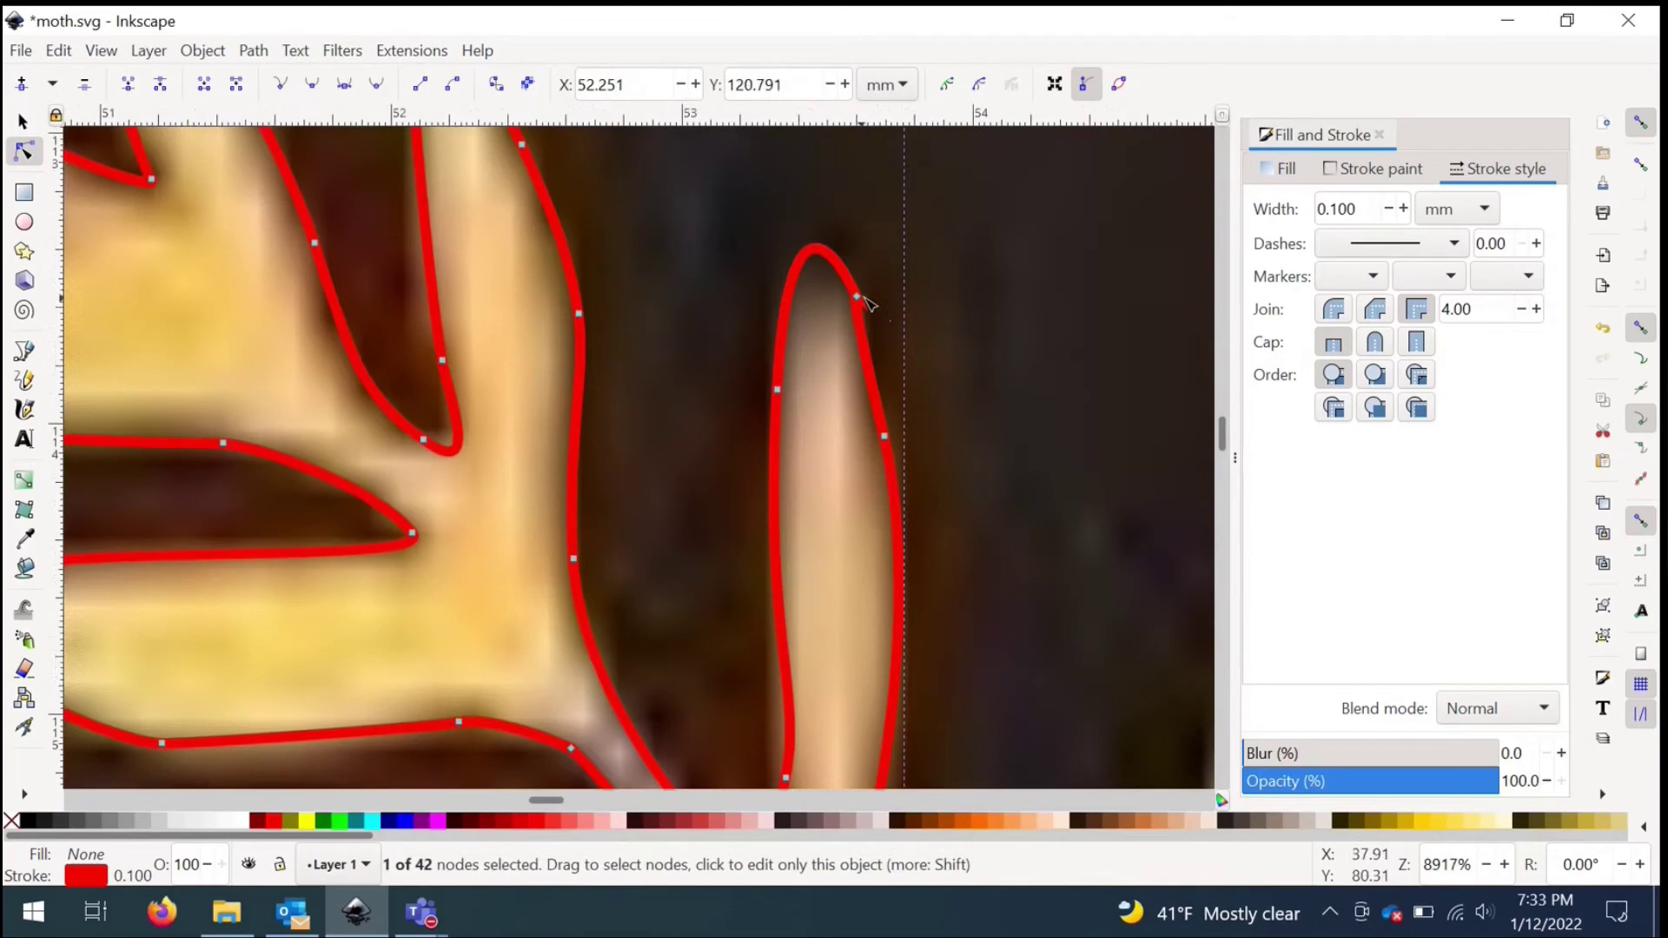
pyautogui.click(846, 294)
pyautogui.moveTo(825, 278)
pyautogui.mouseDown()
pyautogui.moveTo(846, 293)
pyautogui.moveTo(882, 484)
pyautogui.mouseUp()
pyautogui.keyDown('ctrl'); pyautogui.scroll(-2, 868, 329); pyautogui.keyUp('ctrl')
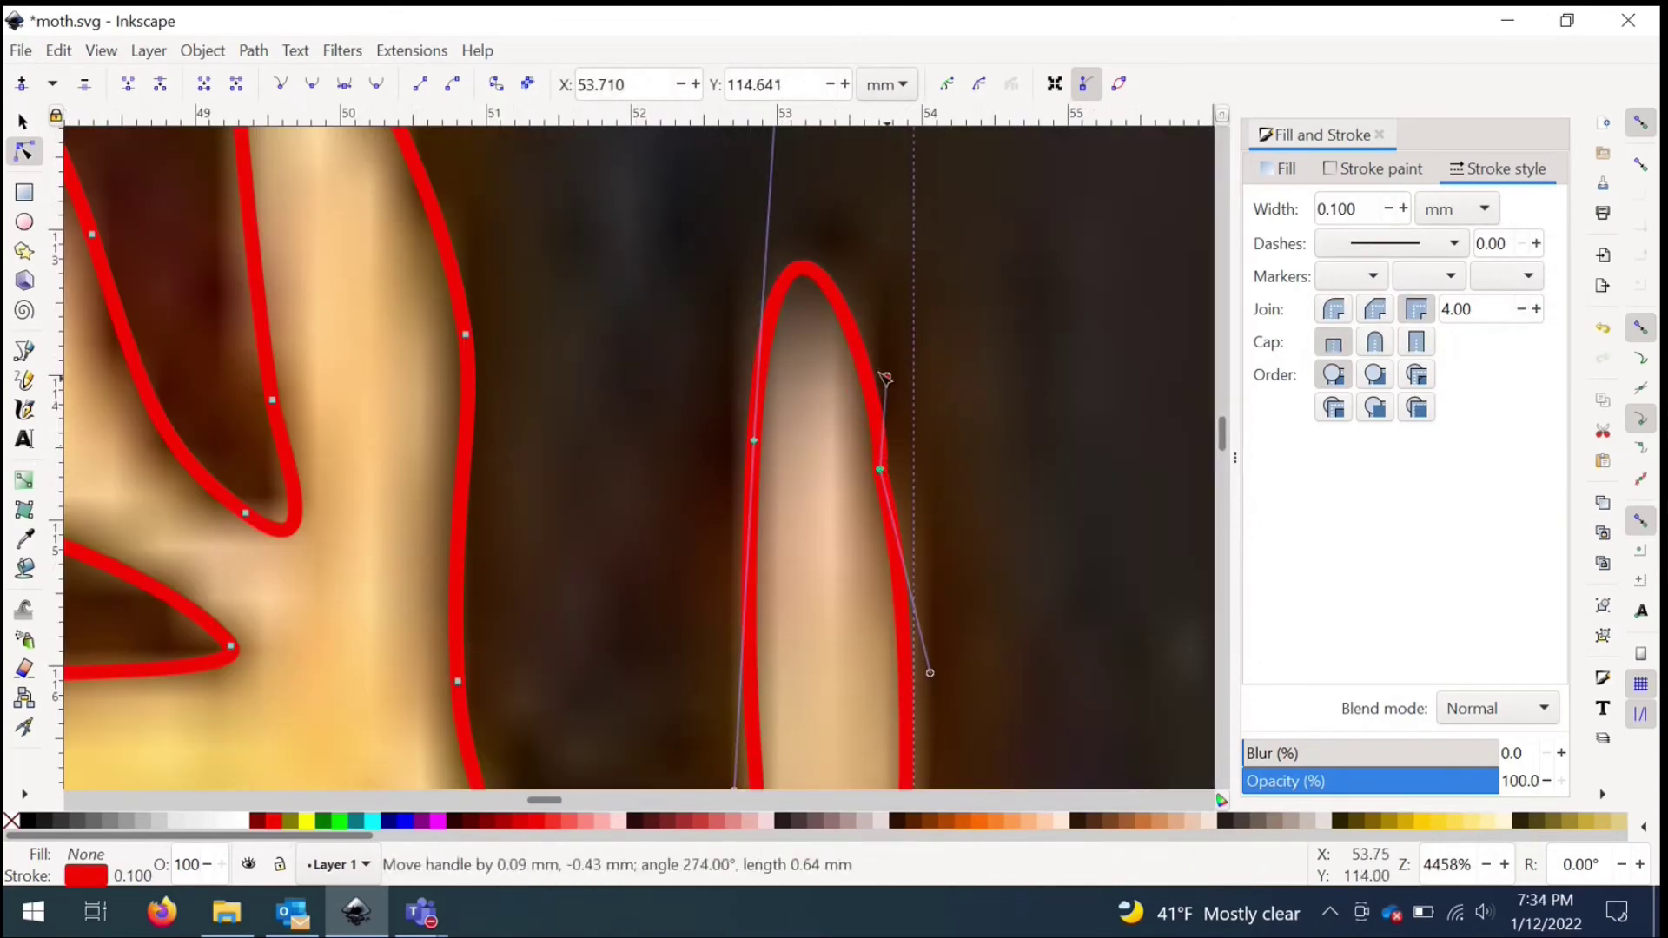
pyautogui.scroll(-2, 884, 378)
# Step: Duplicate the finished leaf sprig, flip the copy horizontally and place it over the matching sprig on the opposite wing
pyautogui.scroll(-7, 417, 427)
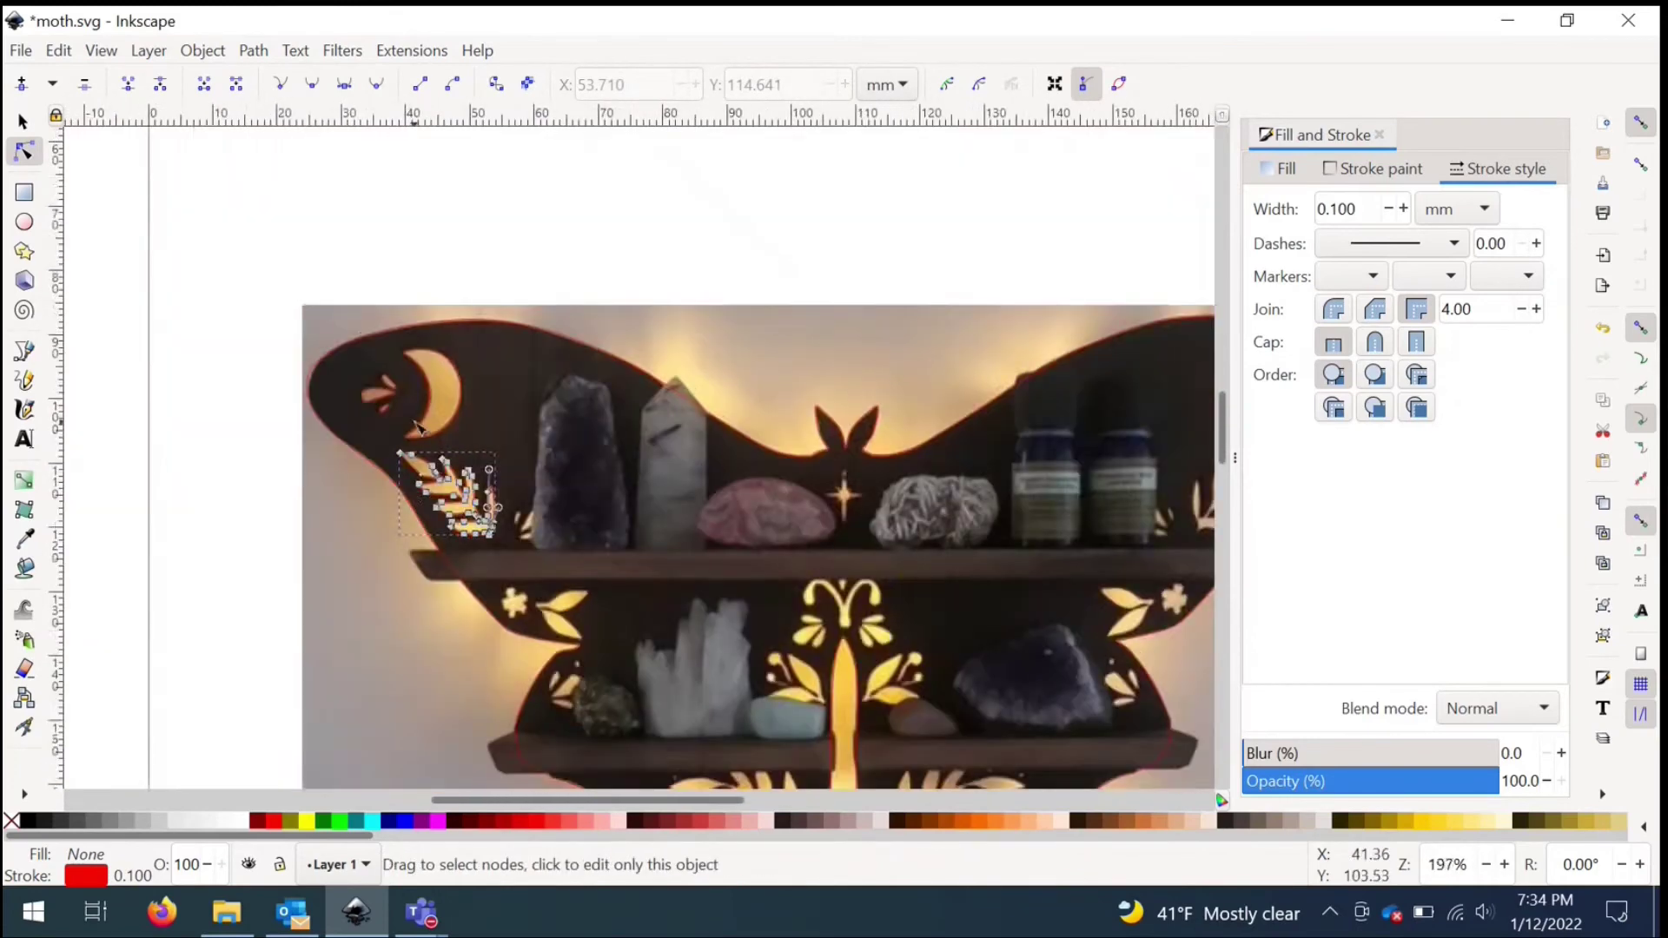
pyautogui.scroll(-1, 415, 422)
pyautogui.click(23, 122)
pyautogui.hotkey('ctrl', 'c')
pyautogui.hotkey('ctrl', 'v')
pyautogui.scroll(3, 989, 483)
pyautogui.click(202, 50)
pyautogui.click(365, 643)
pyautogui.scroll(2, 1015, 496)
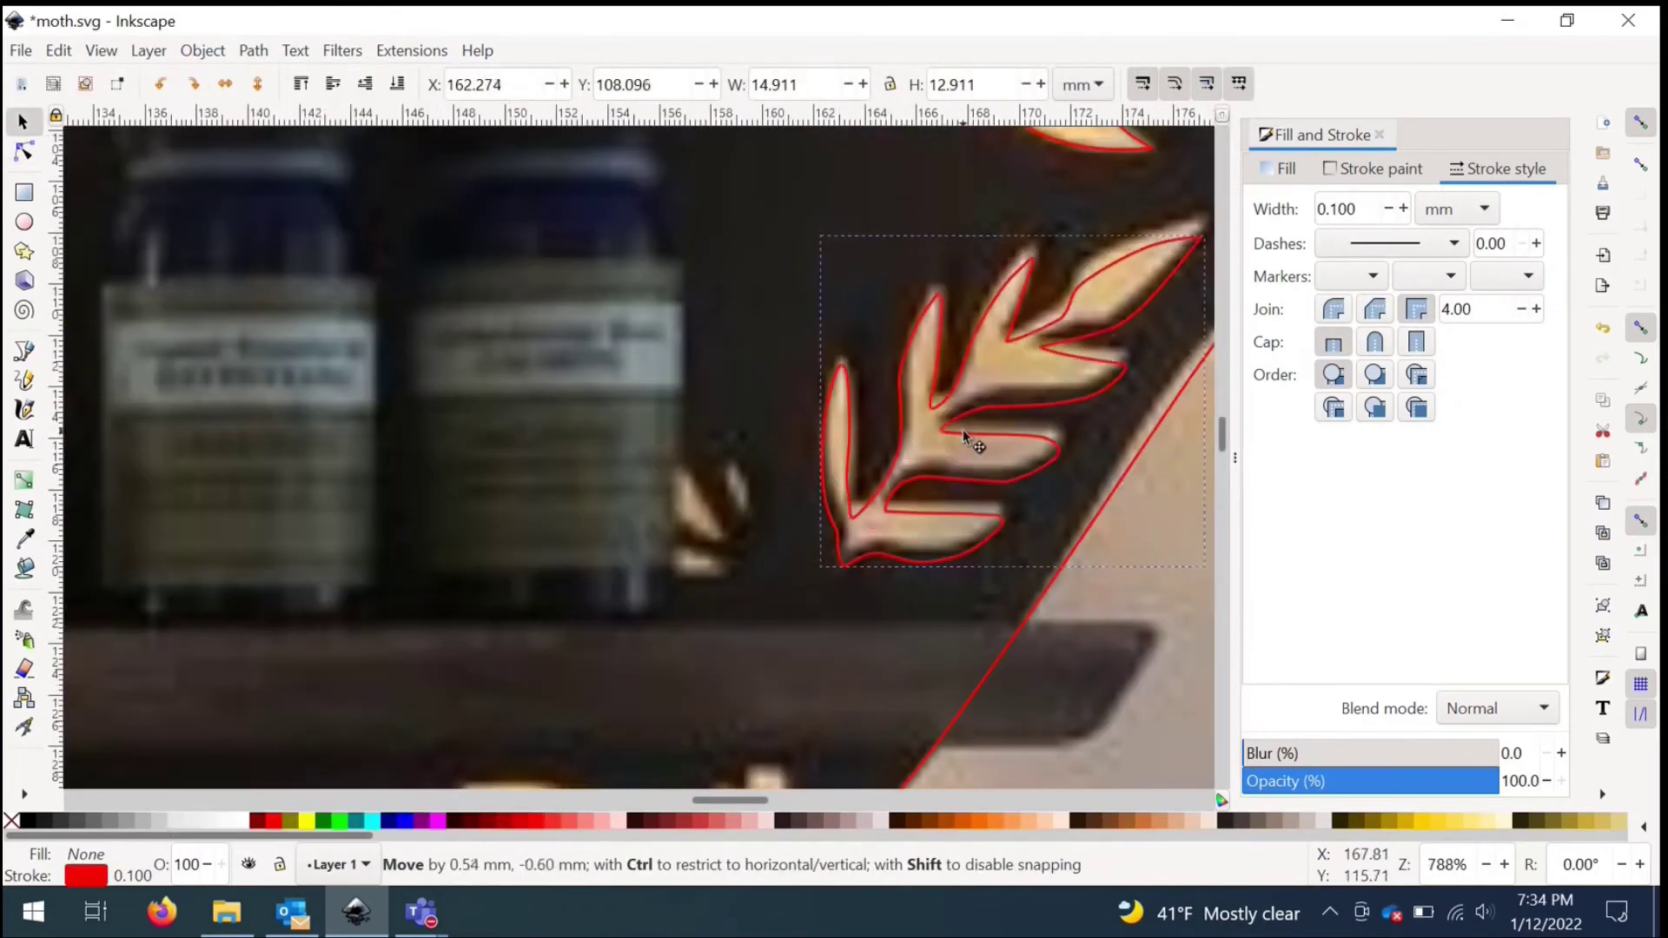
pyautogui.scroll(-4, 973, 404)
# Step: Trace the eight-pointed star below the antennae as a closed outline with the Pen tool
pyautogui.click(139, 499)
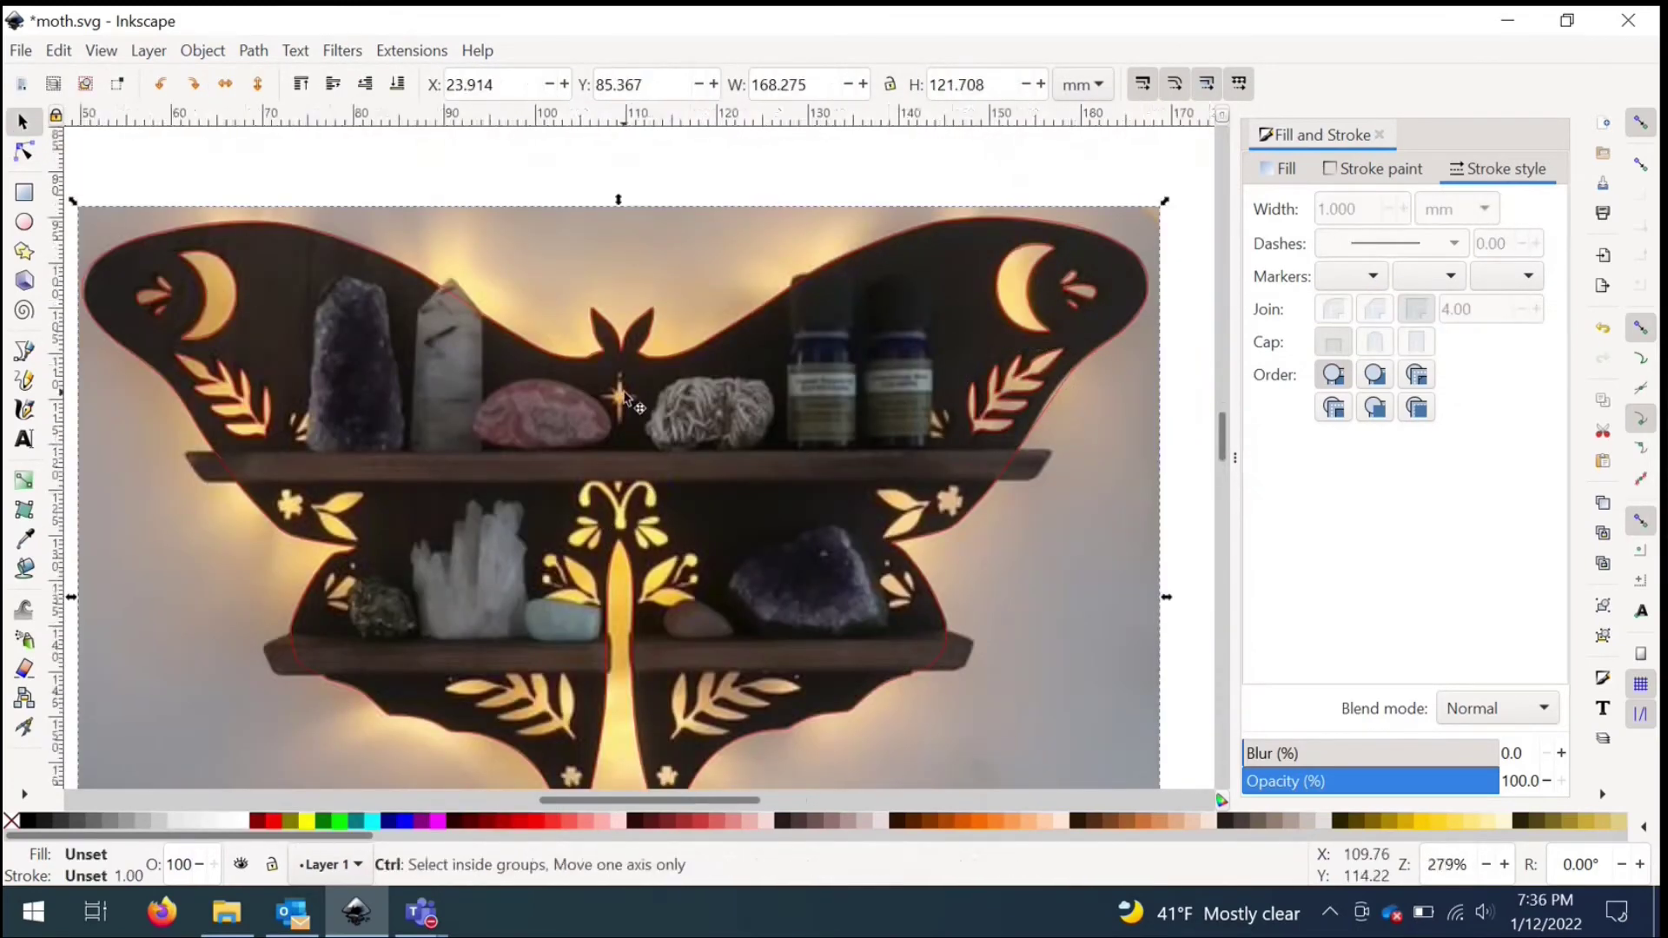
pyautogui.press('b')
pyautogui.scroll(6, 630, 391)
pyautogui.moveTo(556, 391); pyautogui.dragTo(565, 439)
pyautogui.scroll(4, 536, 386)
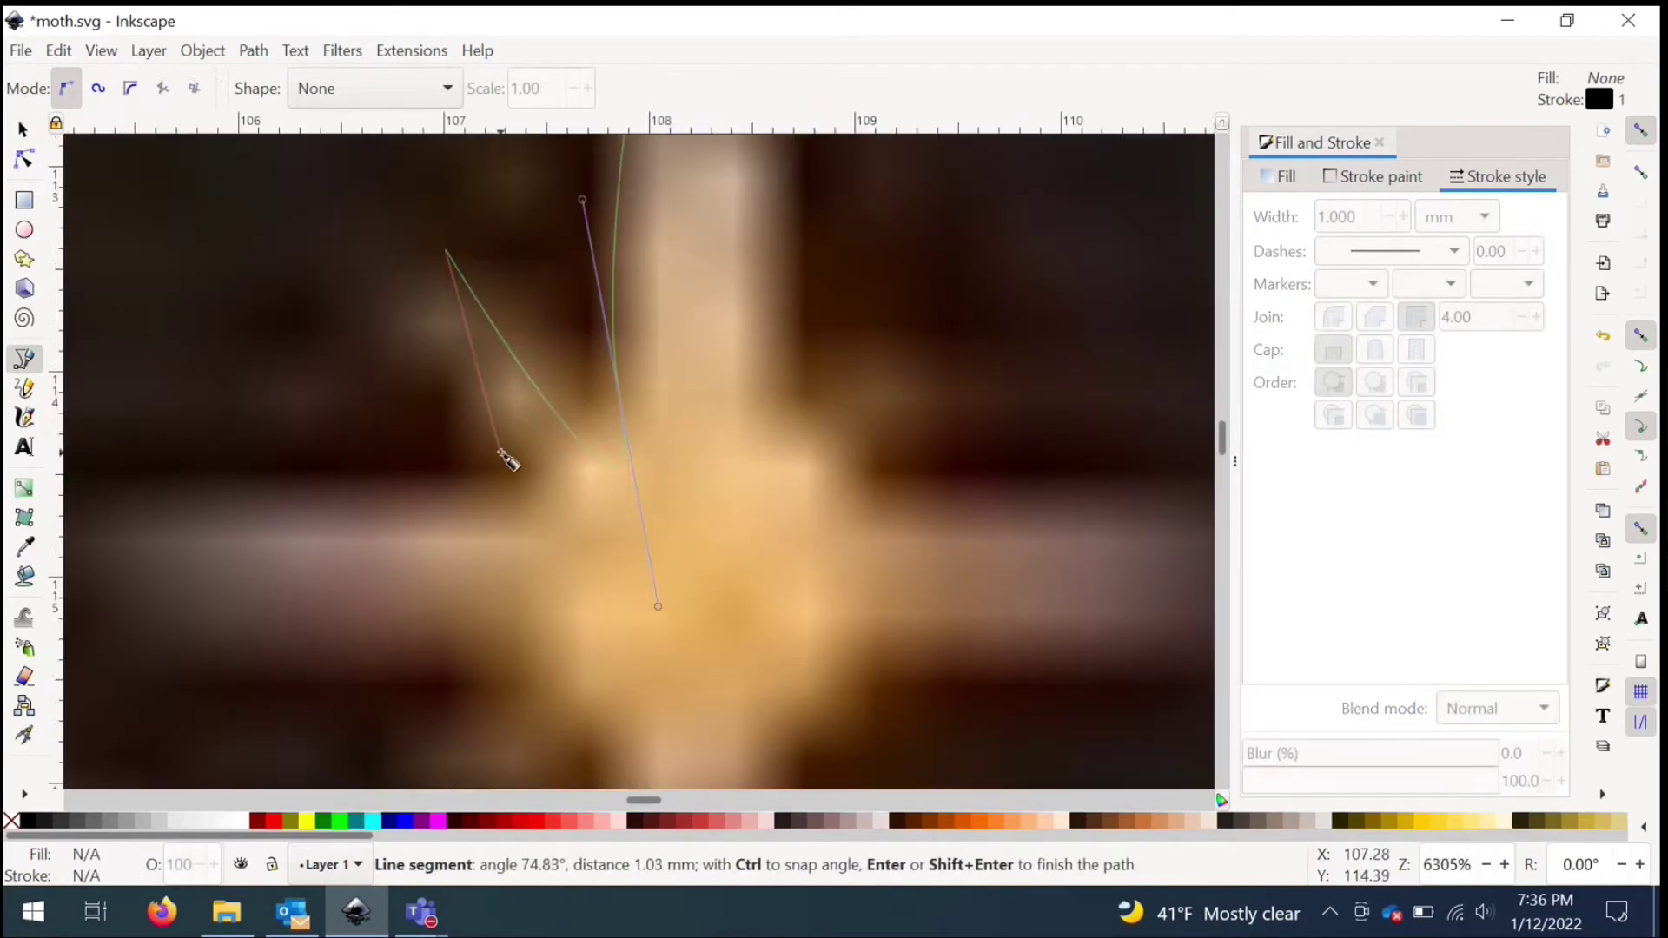
pyautogui.scroll(-3, 559, 391)
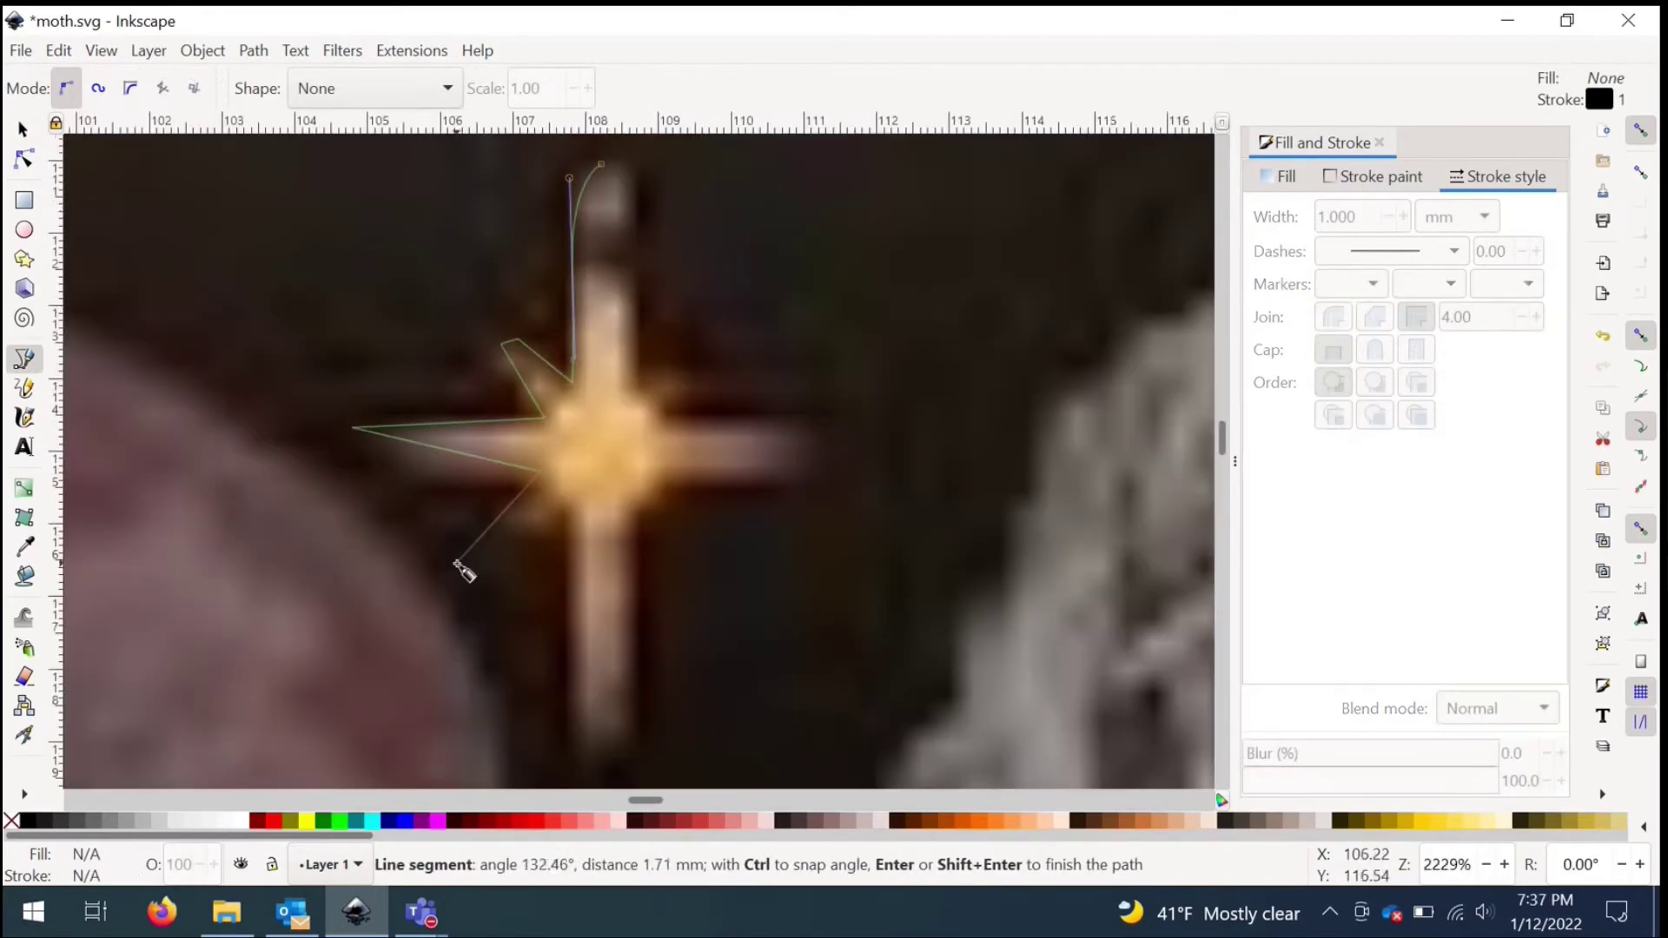
pyautogui.click(458, 565)
pyautogui.click(564, 513)
pyautogui.scroll(-4, 578, 573)
pyautogui.click(663, 284)
pyautogui.click(743, 199)
pyautogui.click(641, 255)
pyautogui.scroll(10, 641, 255)
pyautogui.click(601, 371)
# Step: Give the star outline a 0.1 mm wide red stroke
pyautogui.doubleClick(1336, 217)
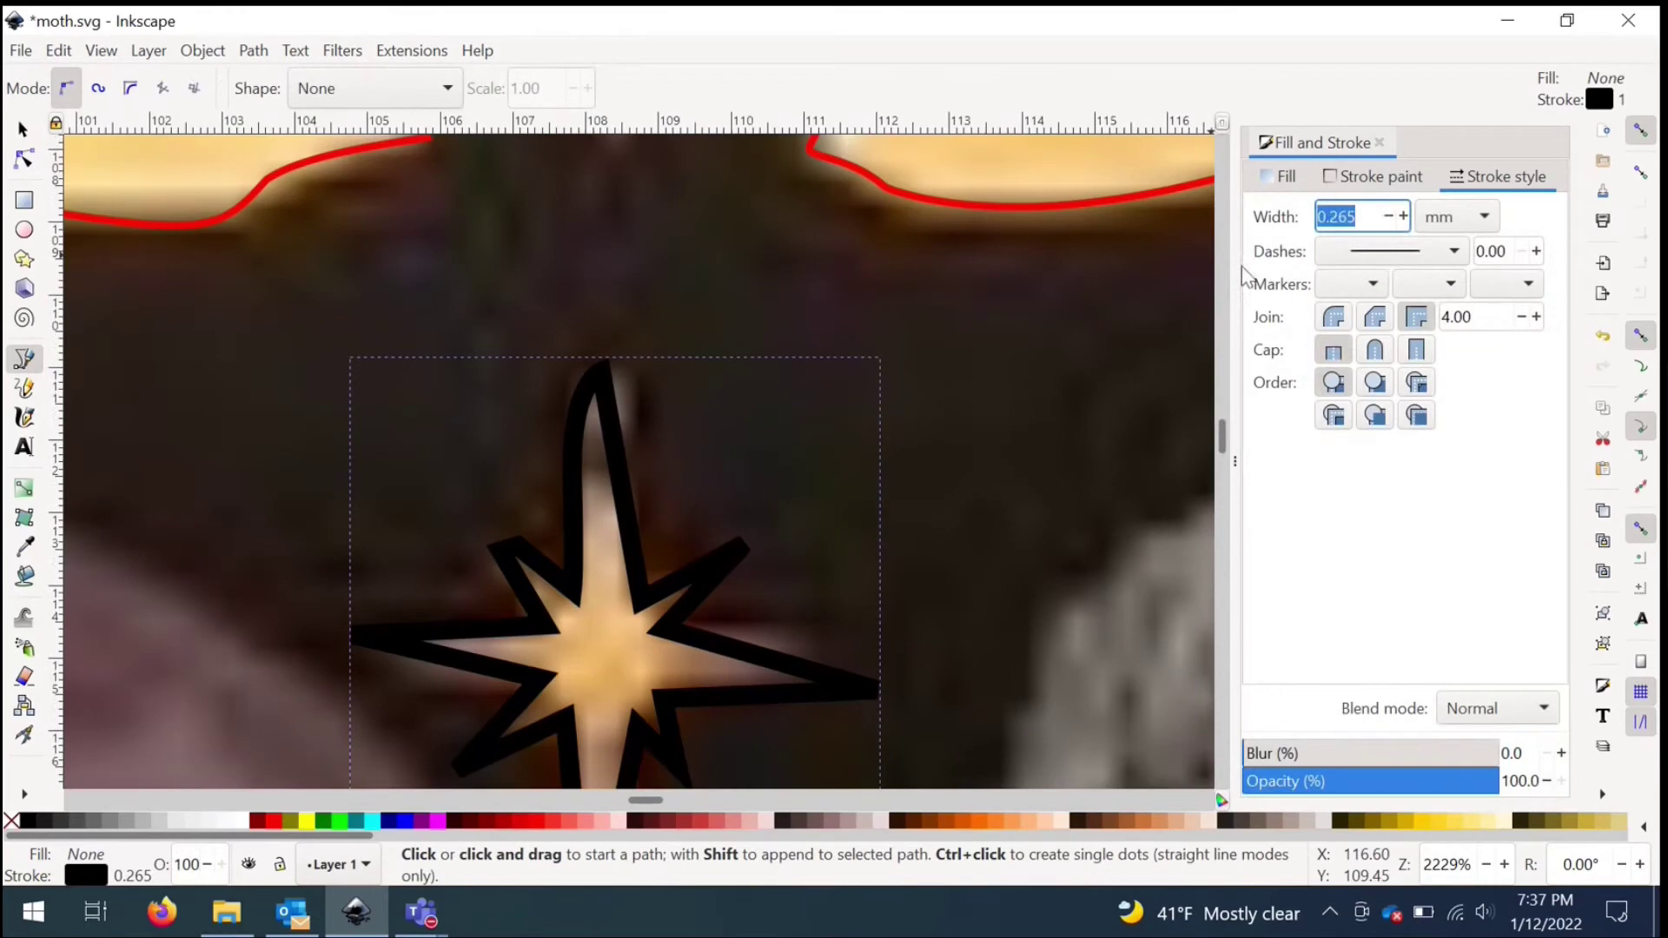
pyautogui.write('0.1')
pyautogui.click(1373, 177)
# Step: Refit the star's top spike with its nodes and handles and remove the surplus node at the upper-left short point
pyautogui.scroll(2, 579, 426)
pyautogui.click(567, 512)
pyautogui.press('Delete')
pyautogui.hotkey('alt', 'space')
pyautogui.hotkey('ctrl', 'z')
pyautogui.moveTo(625, 299); pyautogui.dragTo(645, 292)
pyautogui.moveTo(559, 387); pyautogui.dragTo(617, 199)
pyautogui.click(457, 649)
pyautogui.scroll(-3, 461, 648)
pyautogui.press('Delete')
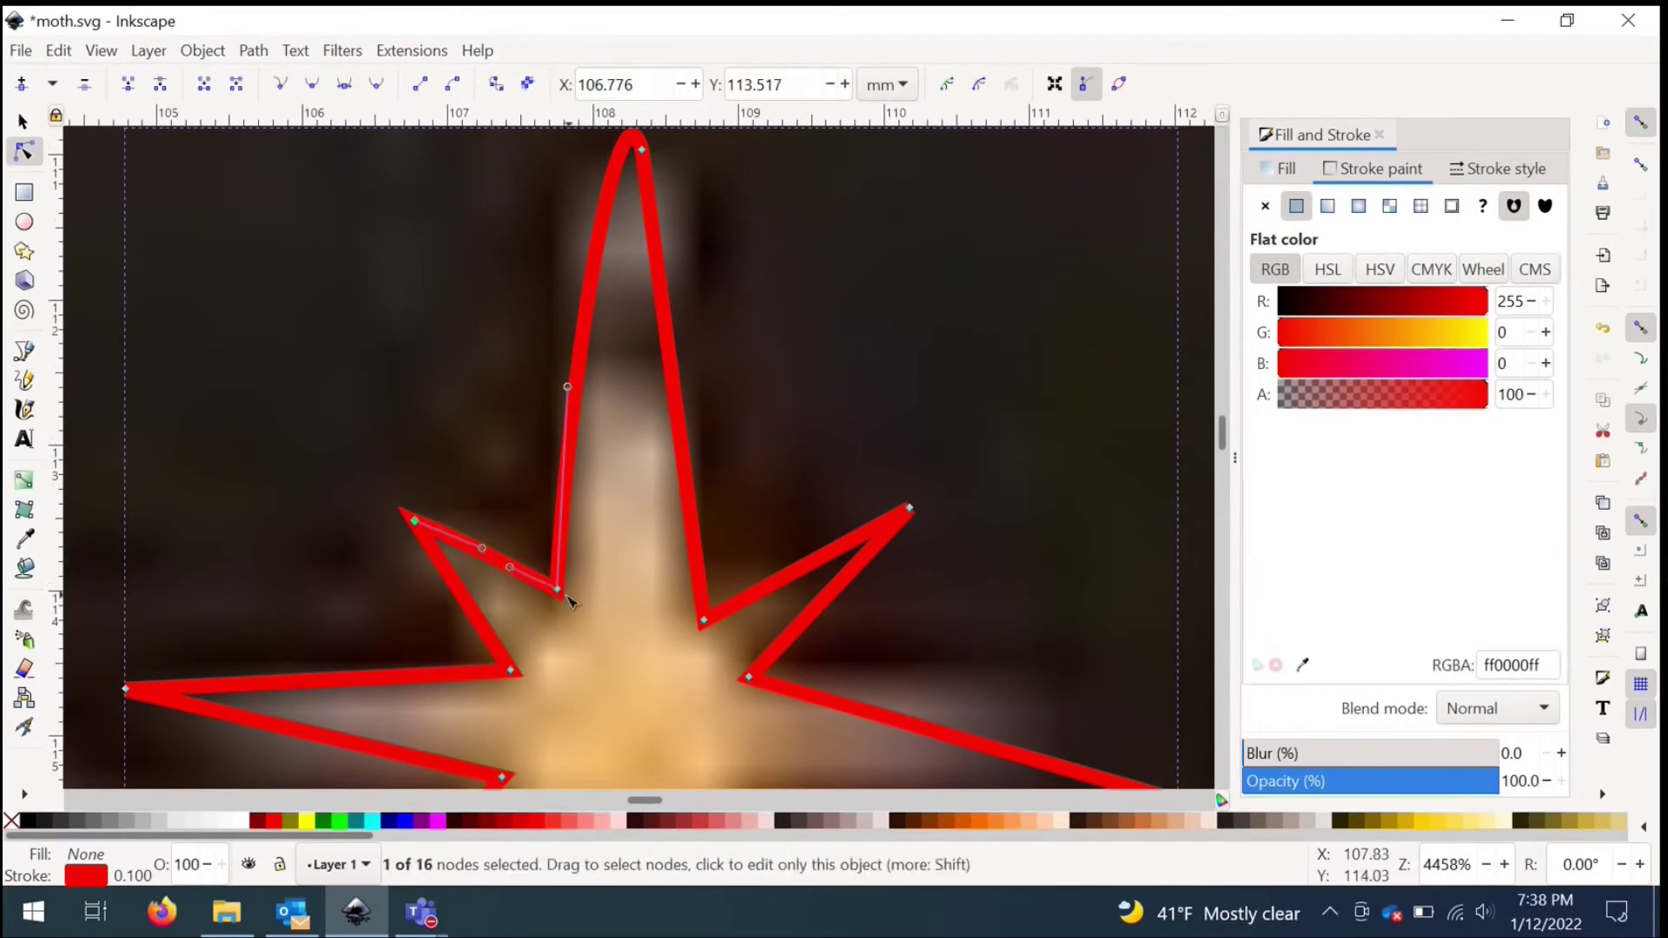
# Step: Reposition the tips of the star's upper-right short point and its two long side points
pyautogui.moveTo(883, 519); pyautogui.dragTo(869, 516)
pyautogui.scroll(-3, 869, 516)
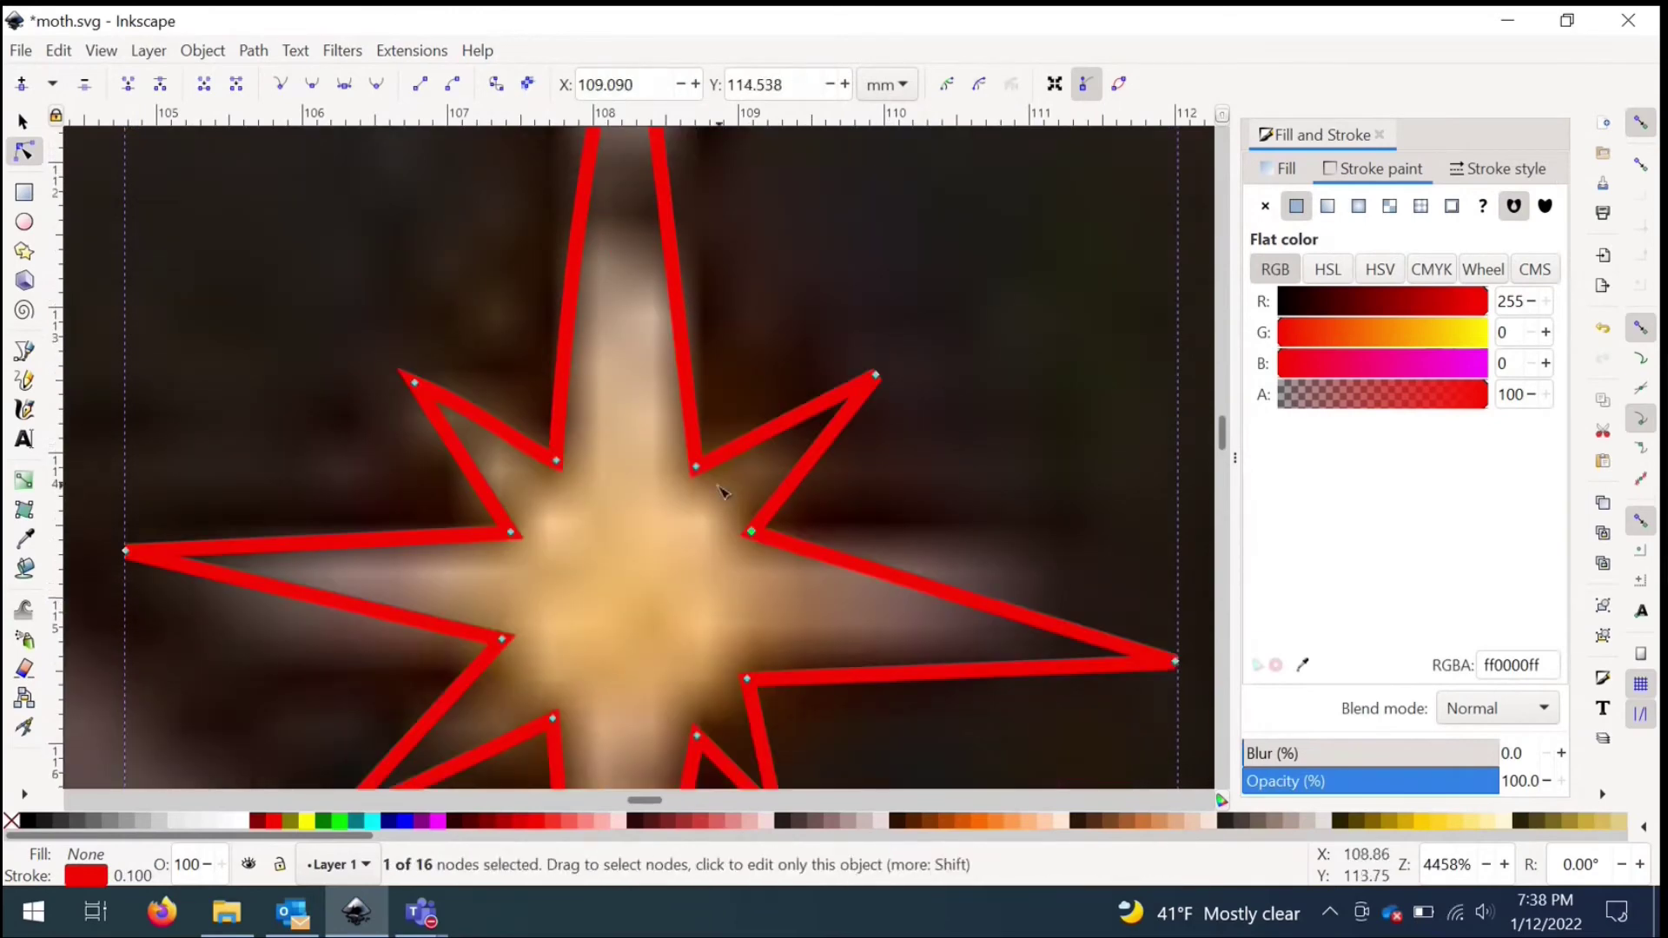
pyautogui.scroll(-1, 417, 622)
pyautogui.moveTo(956, 652); pyautogui.dragTo(930, 588)
pyautogui.scroll(-5, 387, 504)
pyautogui.moveTo(214, 309); pyautogui.dragTo(214, 330)
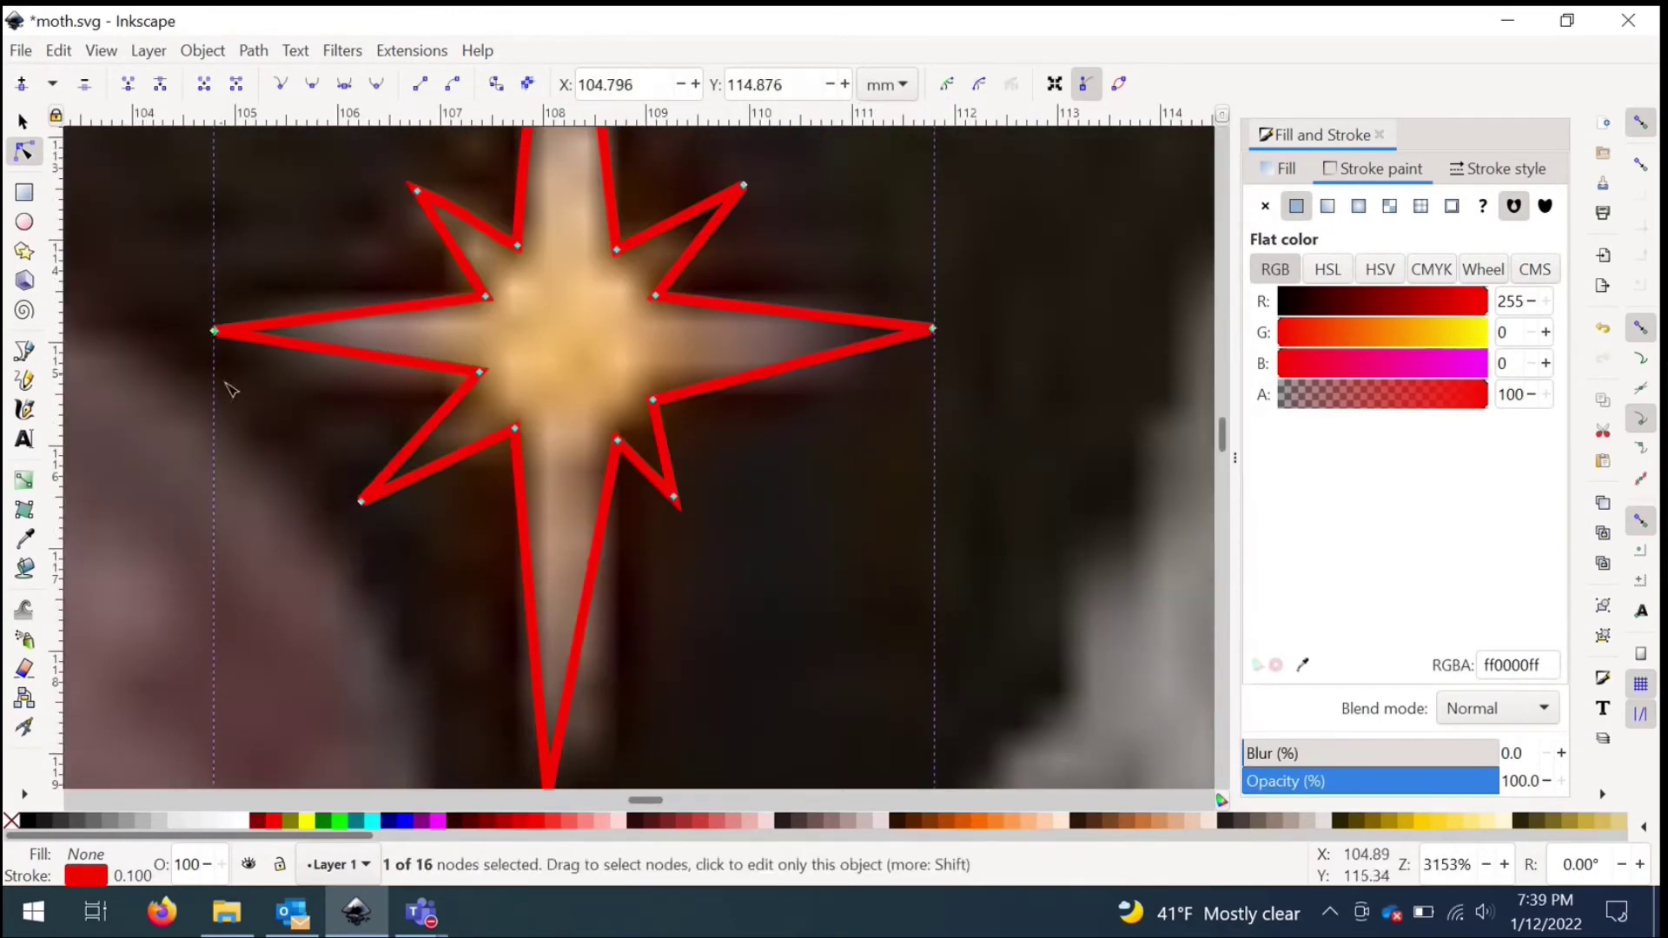
# Step: Center the star's bottom and top tips and align the inner corner left of the top spike
pyautogui.scroll(-5, 513, 483)
pyautogui.moveTo(548, 589); pyautogui.dragTo(565, 587)
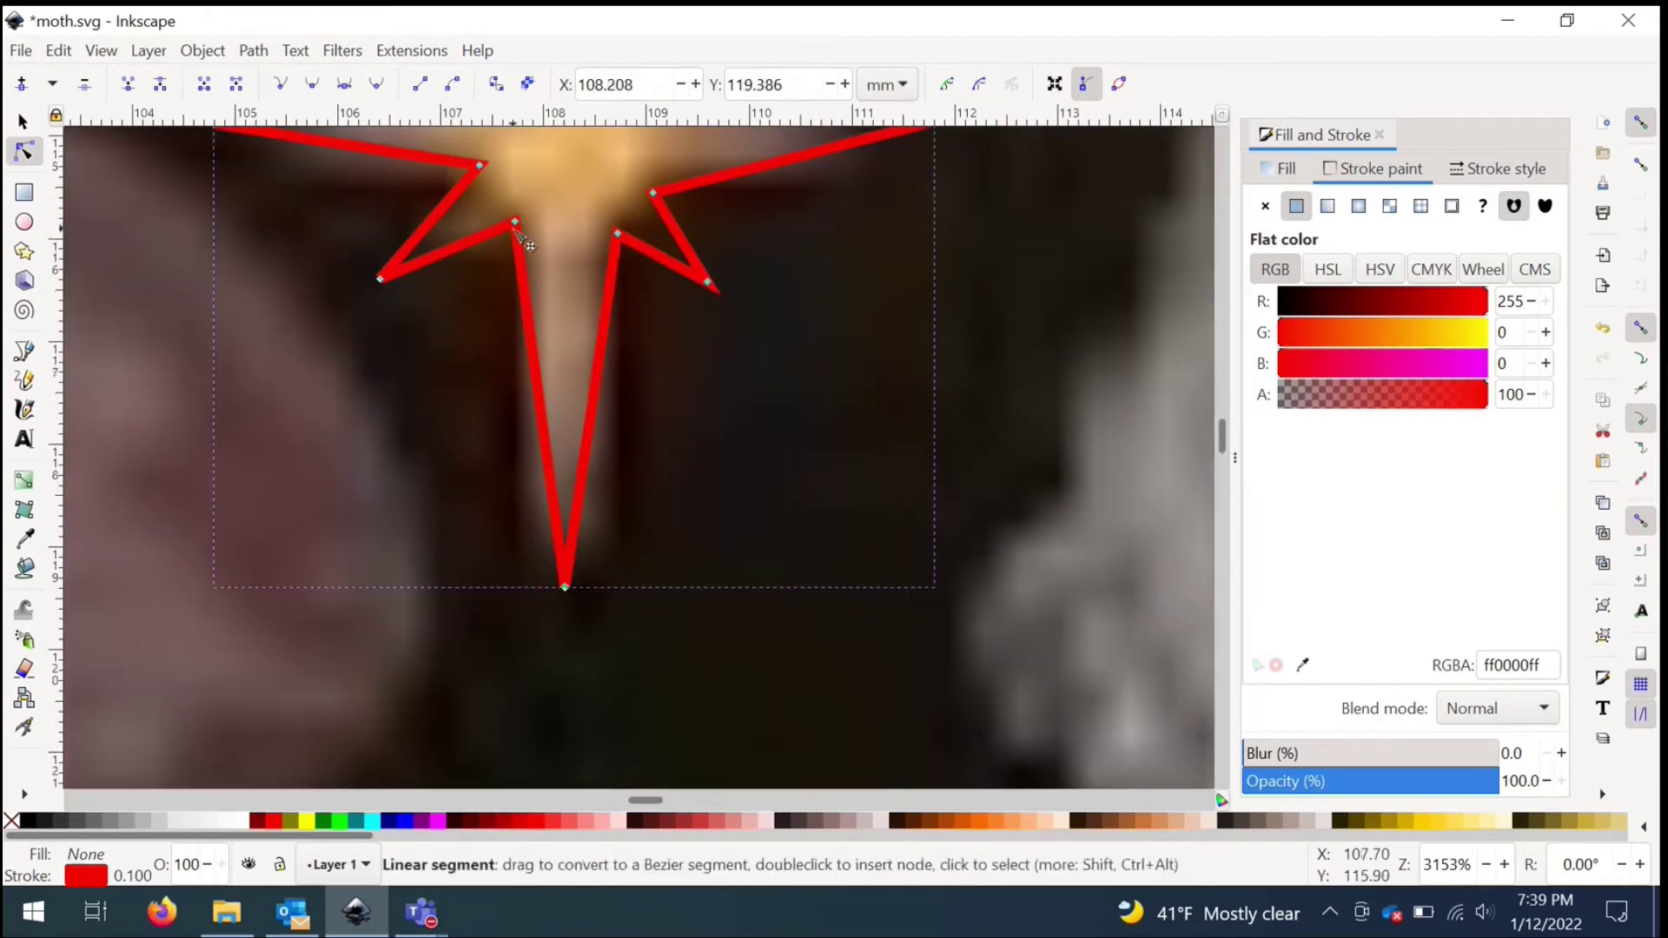
pyautogui.scroll(-4, 417, 289)
pyautogui.scroll(5, 424, 156)
pyautogui.moveTo(610, 222); pyautogui.dragTo(589, 200)
pyautogui.moveTo(516, 452); pyautogui.dragTo(524, 670)
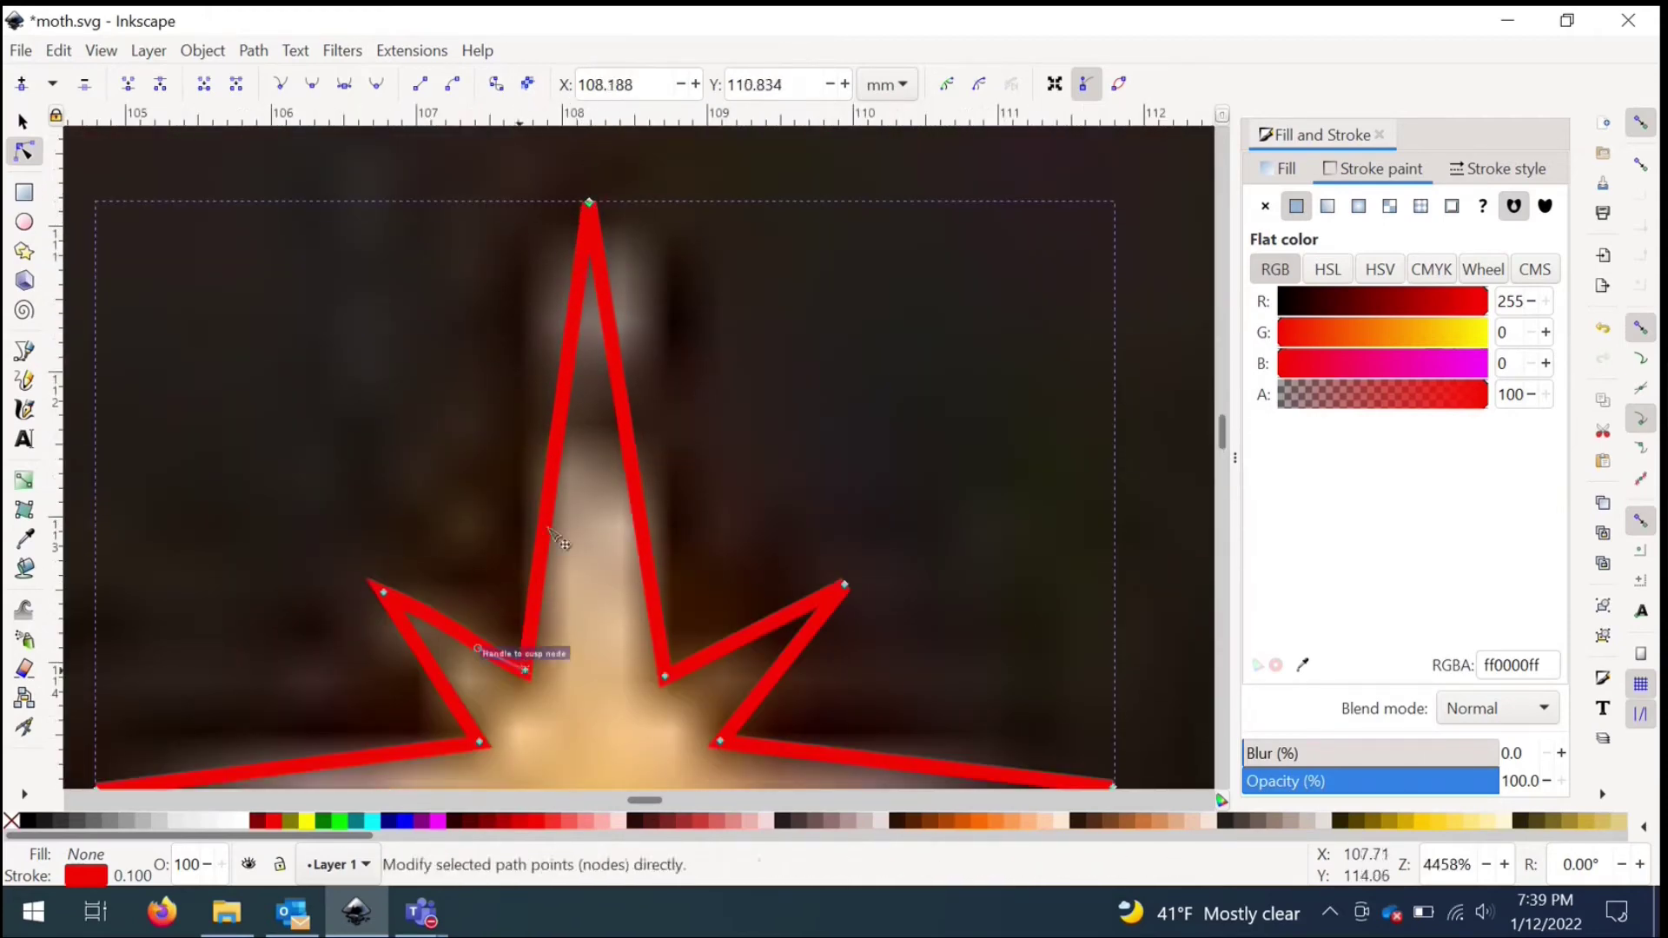
# Step: Pull in the tip of the star's lower-left short point to match the other small points
pyautogui.scroll(-3, 662, 336)
pyautogui.scroll(1, 417, 304)
pyautogui.scroll(1, 484, 306)
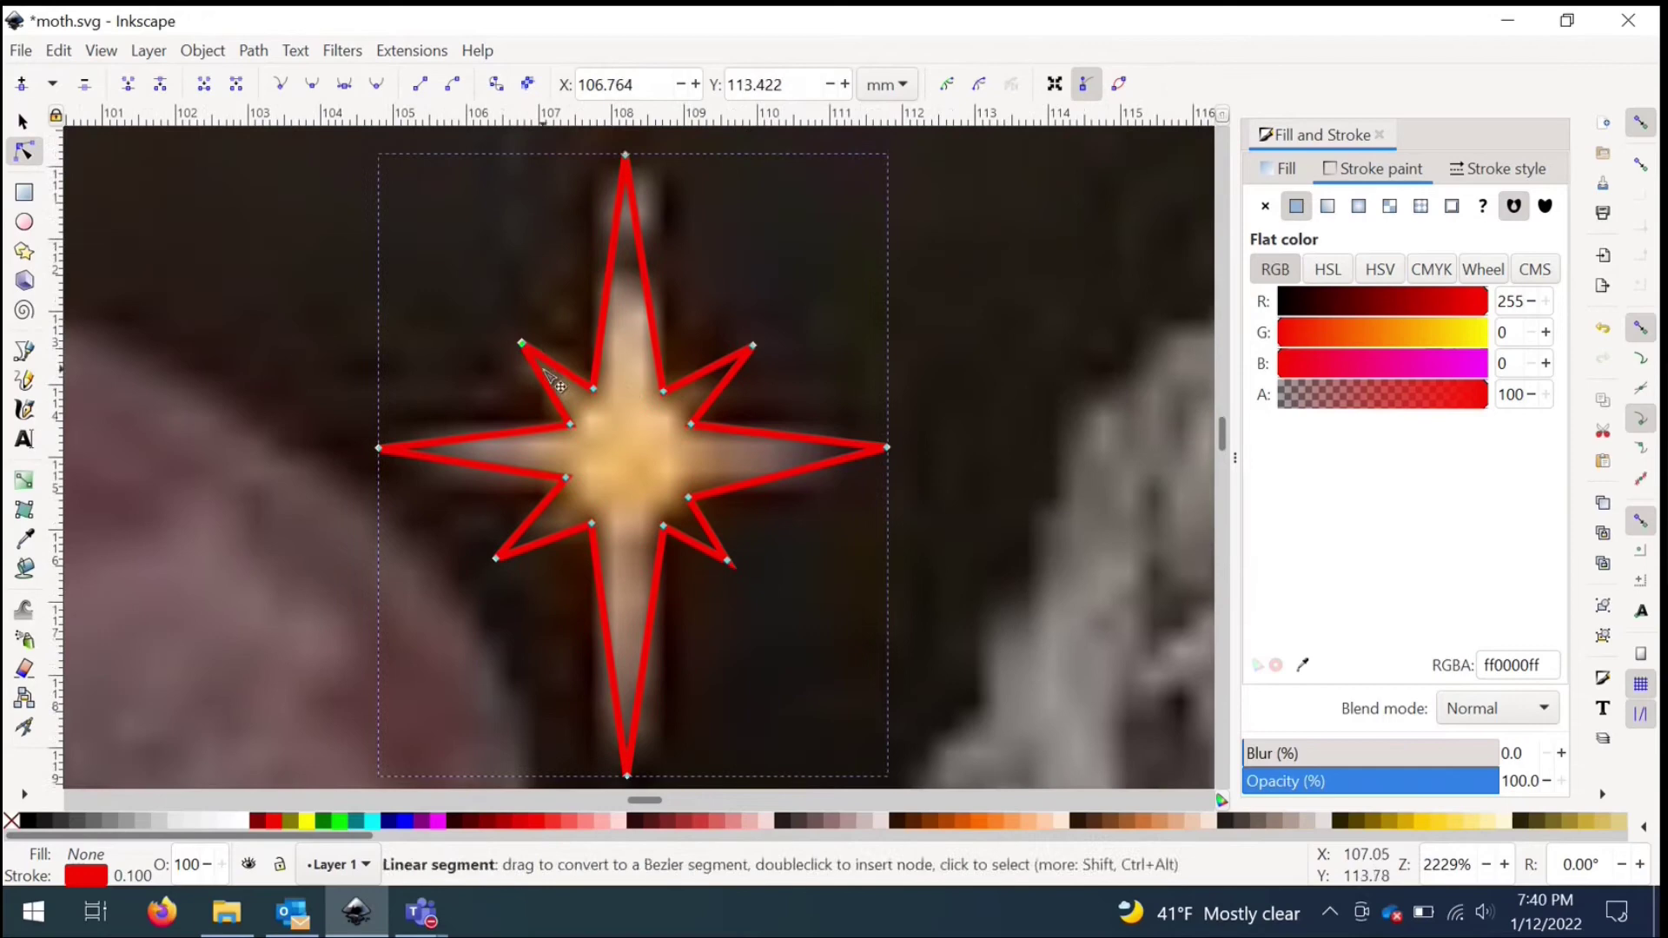
pyautogui.scroll(-2, 500, 521)
pyautogui.moveTo(499, 497); pyautogui.dragTo(513, 489)
# Step: Select the three petals beside the left wing's crescent moon and paste a copy of them
pyautogui.scroll(-7, 495, 483)
pyautogui.press('s')
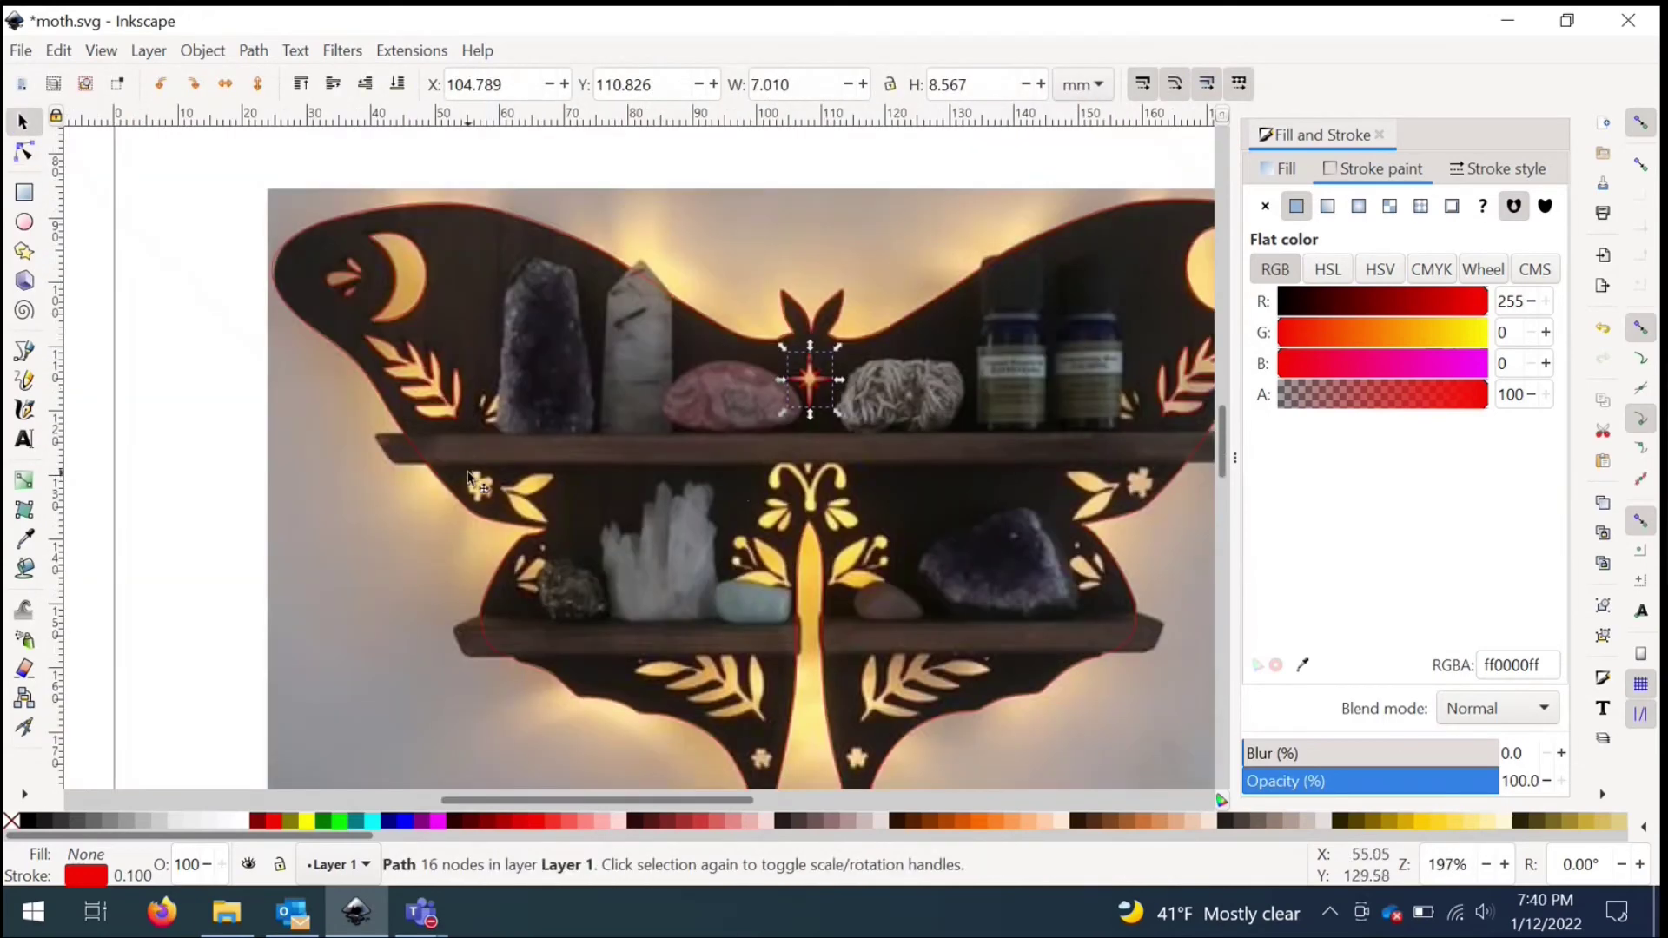
pyautogui.scroll(2, 492, 406)
pyautogui.scroll(-1, 427, 417)
pyautogui.moveTo(225, 194); pyautogui.dragTo(279, 253)
pyautogui.hotkey('ctrl', 'z')
pyautogui.moveTo(86, 176); pyautogui.dragTo(302, 275)
pyautogui.hotkey('ctrl', 'c')
pyautogui.hotkey('ctrl', 'v')
# Step: Flip the petal copy horizontally and position it over the small petals between the left sprig and the purple crystal
pyautogui.moveTo(222, 331); pyautogui.dragTo(479, 416)
pyautogui.scroll(4, 472, 425)
pyautogui.click(202, 50)
pyautogui.click(230, 652)
pyautogui.moveTo(354, 239); pyautogui.dragTo(613, 512)
pyautogui.hotkey('ctrl', 'z')
pyautogui.moveTo(604, 278); pyautogui.dragTo(525, 210)
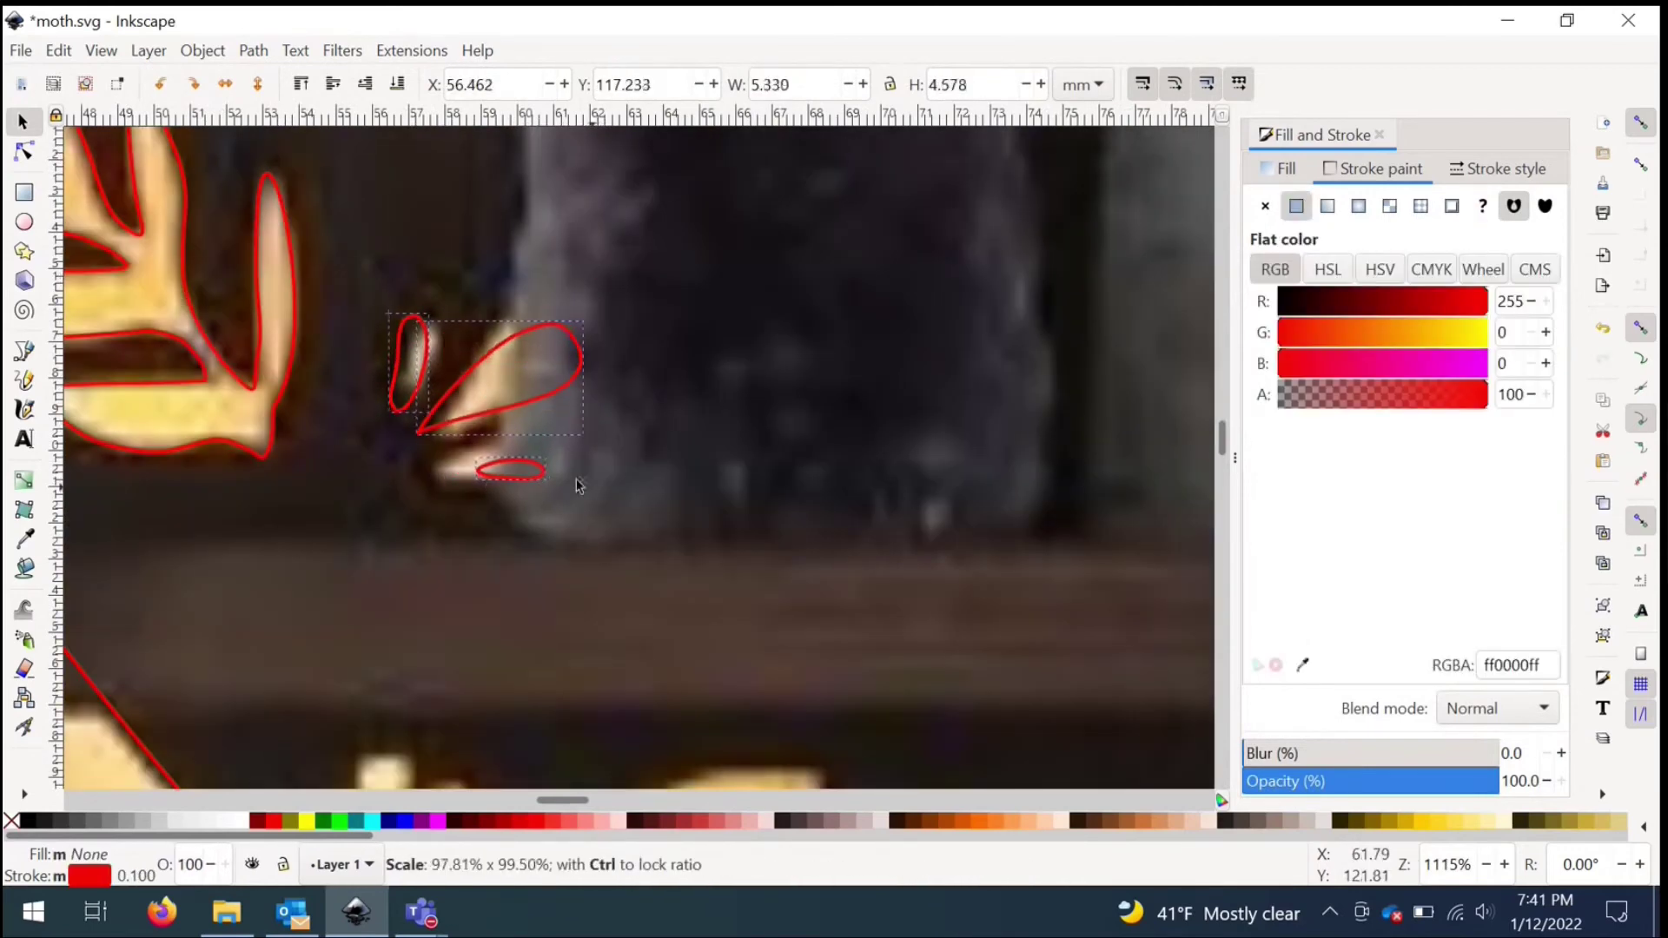
# Step: Scale, rotate and move the copied petals individually to fit the three small petals beside the purple crystal
pyautogui.moveTo(579, 485); pyautogui.dragTo(547, 480)
pyautogui.moveTo(451, 374); pyautogui.dragTo(461, 376)
pyautogui.click(439, 436)
pyautogui.click(437, 429)
pyautogui.moveTo(421, 438); pyautogui.dragTo(431, 447)
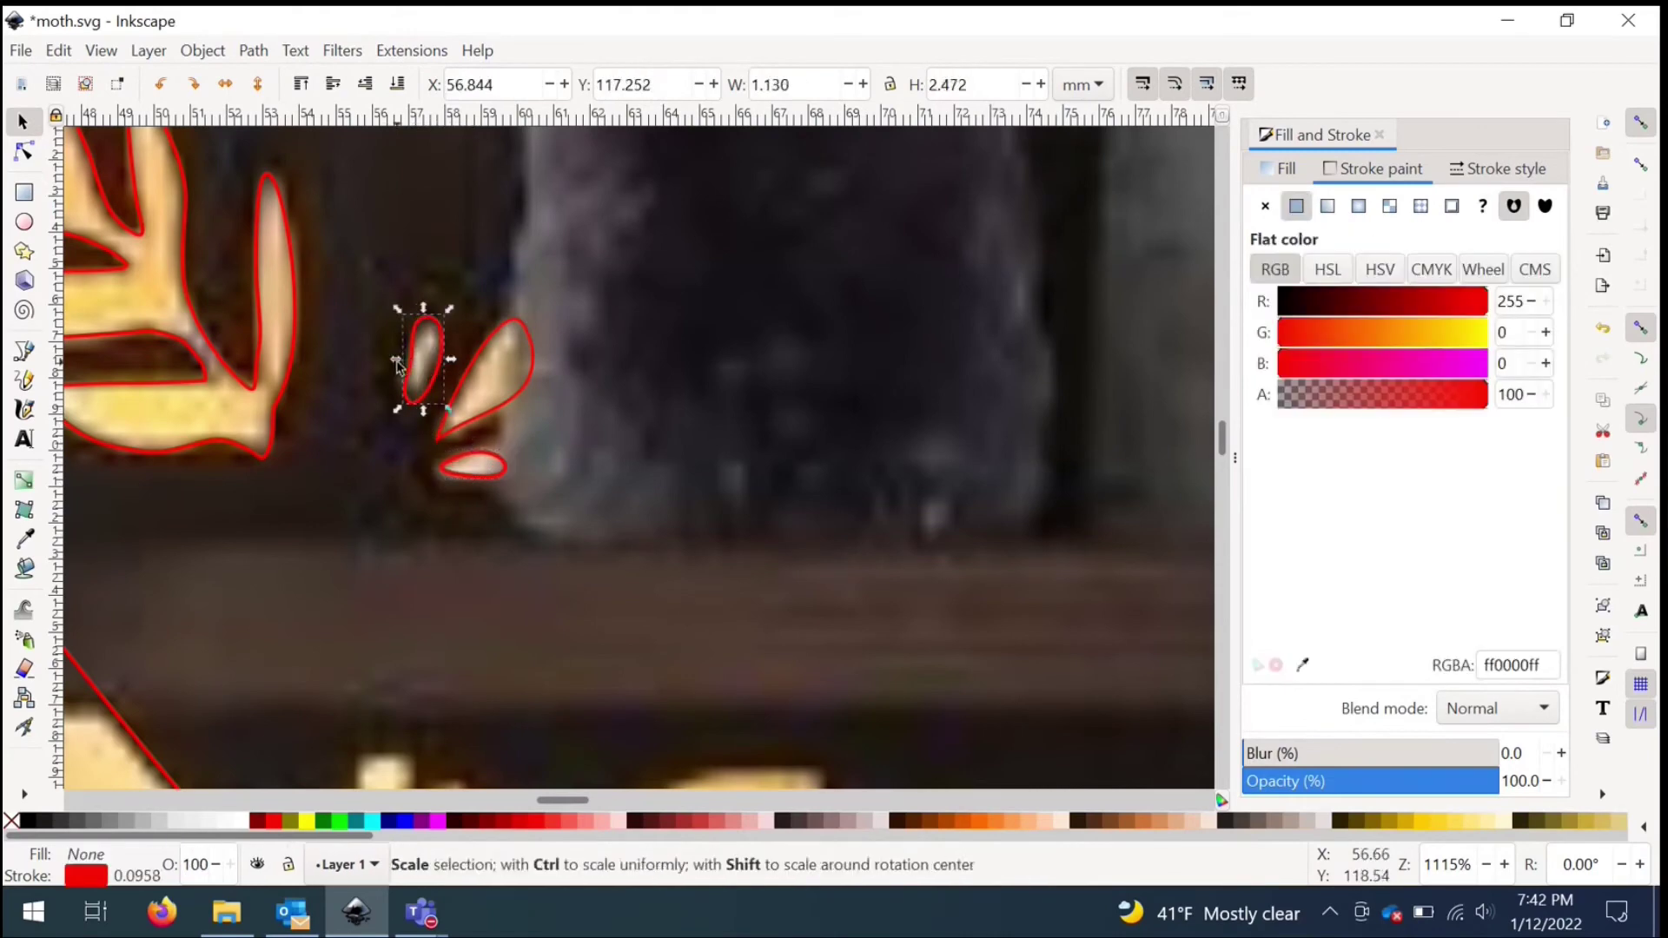
pyautogui.moveTo(432, 380); pyautogui.dragTo(431, 380)
# Step: Copy the three fitted petals, flip the copy horizontally and place it at the matching spot on the right wing
pyautogui.keyDown('shift'); pyautogui.click(473, 479); pyautogui.keyUp('shift')
pyautogui.scroll(-6, 260, 431)
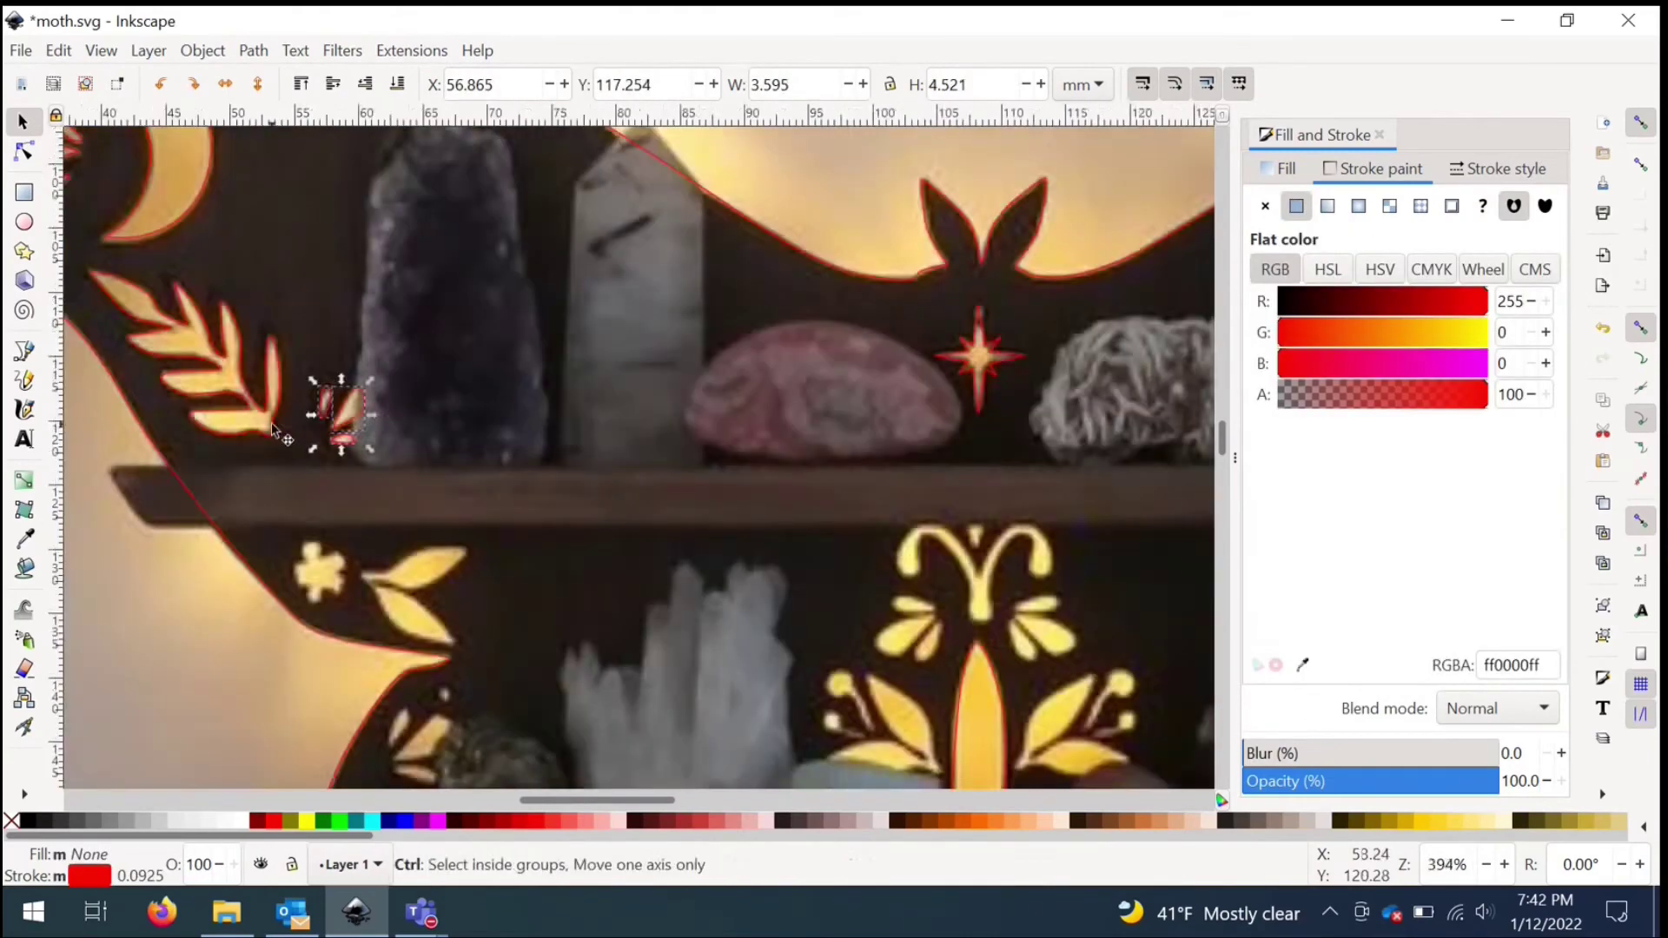
pyautogui.scroll(6, 748, 430)
pyautogui.hotkey('ctrl', 'v')
pyautogui.click(202, 51)
pyautogui.click(260, 648)
pyautogui.moveTo(665, 421); pyautogui.dragTo(686, 382)
pyautogui.scroll(-3, 783, 410)
pyautogui.scroll(3, 986, 495)
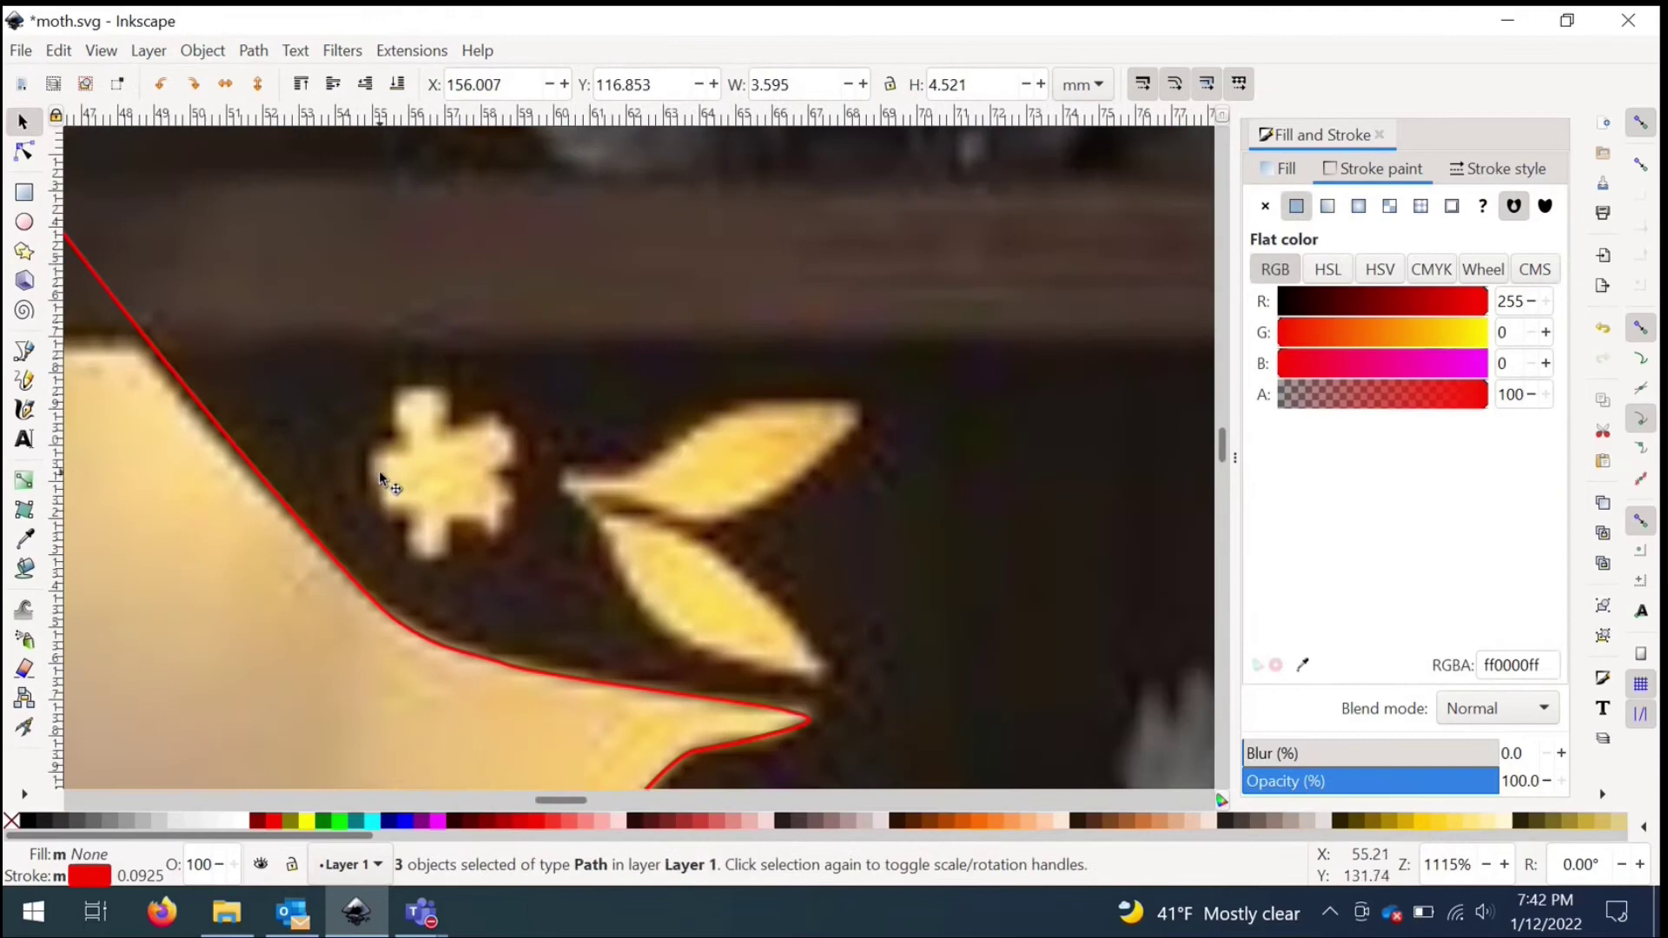
# Step: Trace the small flower below the upper shelf on the left wing as a closed 0.1 mm red outline
pyautogui.press('b')
pyautogui.click(495, 533)
pyautogui.click(1474, 178)
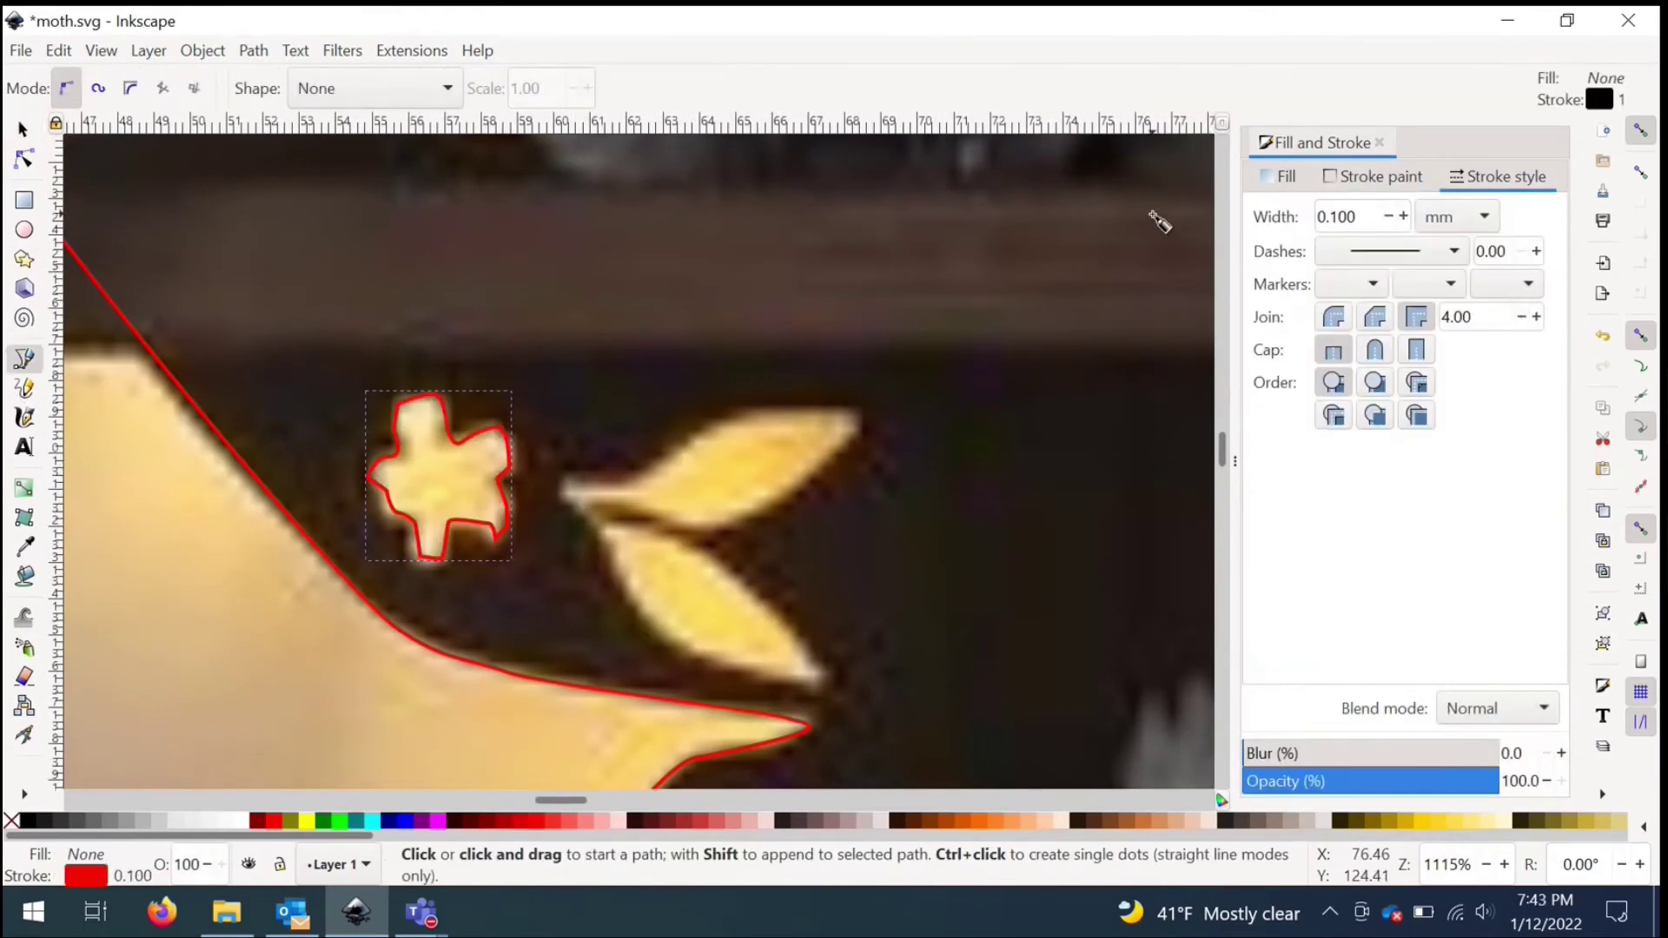
# Step: Refit the flower's upper-right lobe and delete surplus nodes around its lower-right lobe
pyautogui.press('n')
pyautogui.scroll(3, 432, 450)
pyautogui.moveTo(581, 395); pyautogui.dragTo(556, 395)
pyautogui.click(642, 506)
pyautogui.click(583, 664)
pyautogui.press('Delete')
pyautogui.click(601, 706)
pyautogui.press('Delete')
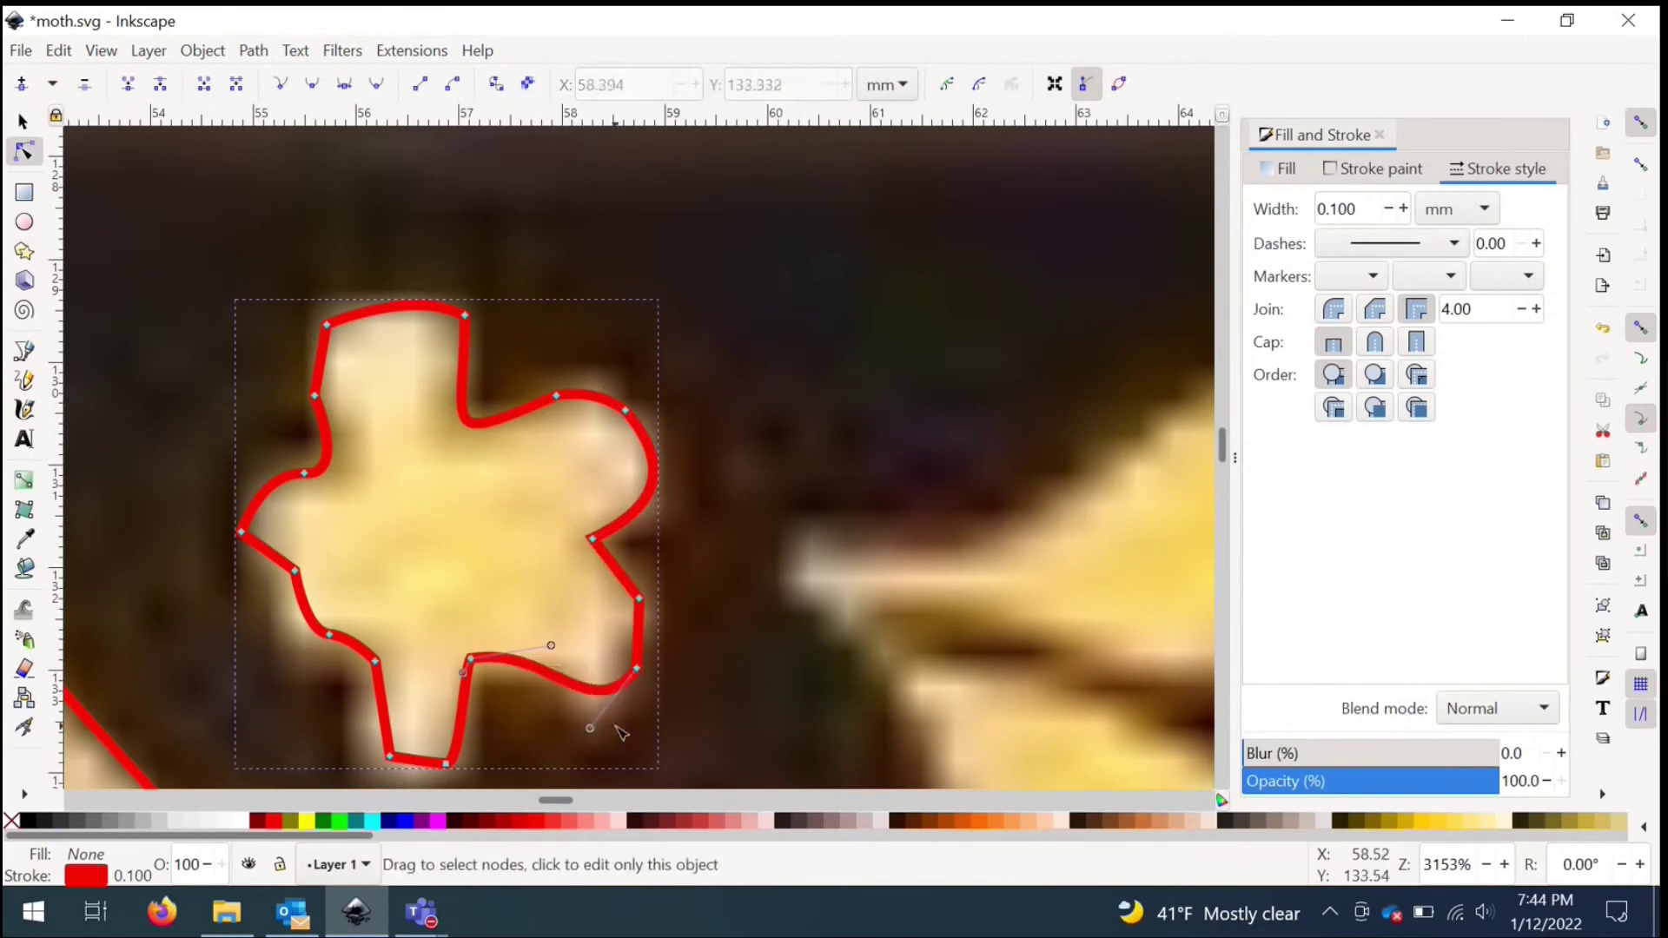
# Step: Round the flower's bottom lobe by removing a node, adding two new ones and repositioning its corners
pyautogui.scroll(2, 647, 631)
pyautogui.scroll(-2, 599, 456)
pyautogui.scroll(1, 397, 698)
pyautogui.press('Delete')
pyautogui.doubleClick(377, 659)
pyautogui.moveTo(377, 658); pyautogui.dragTo(326, 688)
pyautogui.moveTo(332, 523); pyautogui.dragTo(320, 546)
pyautogui.doubleClick(415, 655)
pyautogui.moveTo(415, 654); pyautogui.dragTo(443, 670)
pyautogui.moveTo(326, 689); pyautogui.dragTo(340, 684)
# Step: Reshape the flower's lower-right and lower-left edges and its left lobe by moving nodes and handles
pyautogui.moveTo(466, 520); pyautogui.dragTo(475, 542)
pyautogui.moveTo(588, 525); pyautogui.dragTo(513, 500)
pyautogui.moveTo(260, 482); pyautogui.dragTo(206, 474)
pyautogui.moveTo(247, 479); pyautogui.dragTo(323, 452)
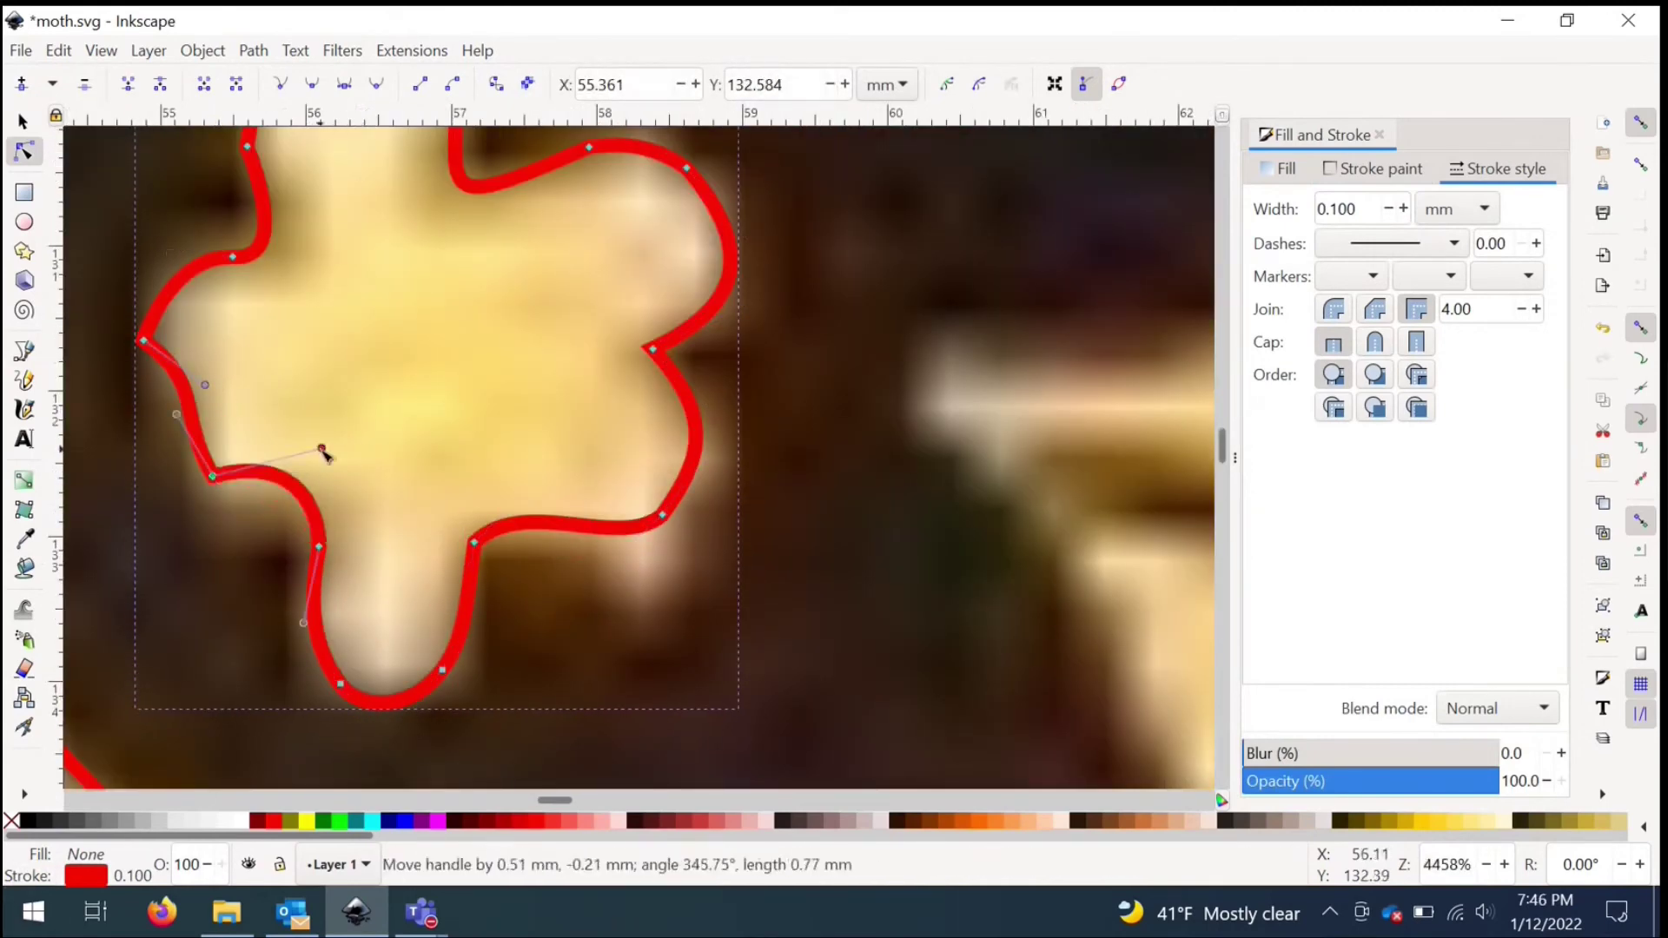
pyautogui.moveTo(143, 341); pyautogui.dragTo(161, 344)
# Step: Duplicate the flower, flip the copy horizontally and place it over the matching flower on the right wing
pyautogui.scroll(-7, 221, 465)
pyautogui.click(23, 121)
pyautogui.hotkey('ctrl', 'd')
pyautogui.press('h')
pyautogui.moveTo(811, 455); pyautogui.dragTo(799, 452)
# Step: Trace the leaf pair beside the left wing's flower as one closed Pen outline and color its stroke red
pyautogui.scroll(-5, 894, 476)
pyautogui.scroll(7, 908, 491)
pyautogui.press('b')
pyautogui.click(317, 398)
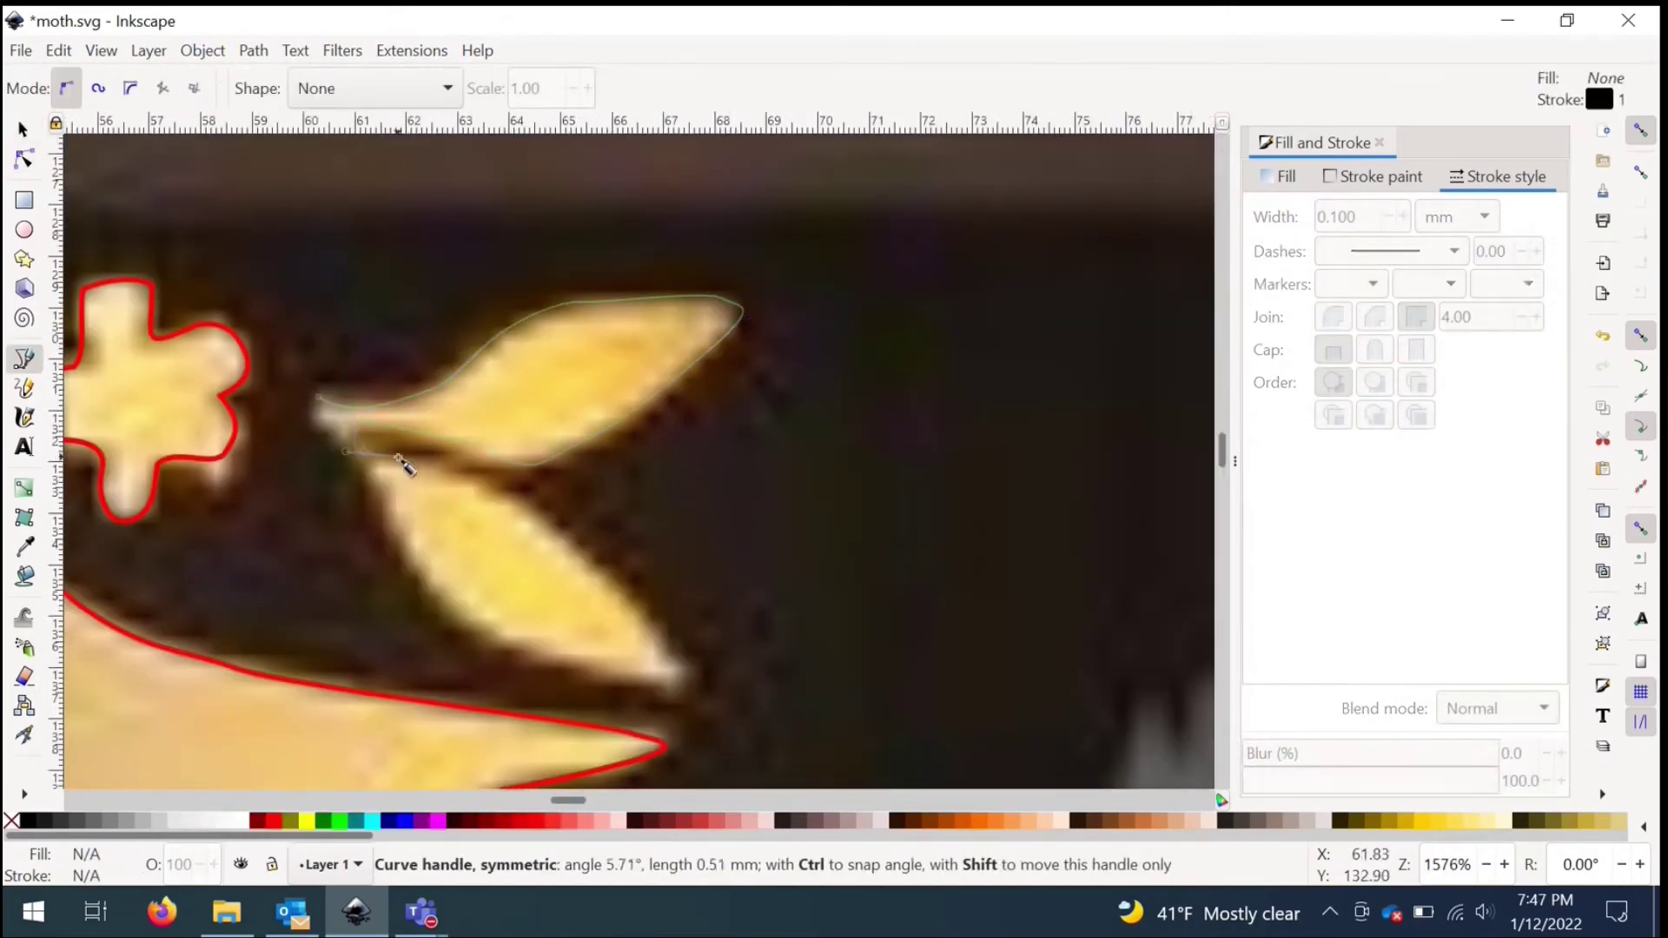
pyautogui.moveTo(552, 662); pyautogui.dragTo(499, 638)
pyautogui.moveTo(395, 529); pyautogui.dragTo(360, 465)
pyautogui.click(317, 398)
pyautogui.click(1373, 177)
pyautogui.click(23, 129)
# Step: Smooth the kink on the upper leaf's lower edge by deleting a surplus node and moving nodes and handles
pyautogui.scroll(4, 496, 474)
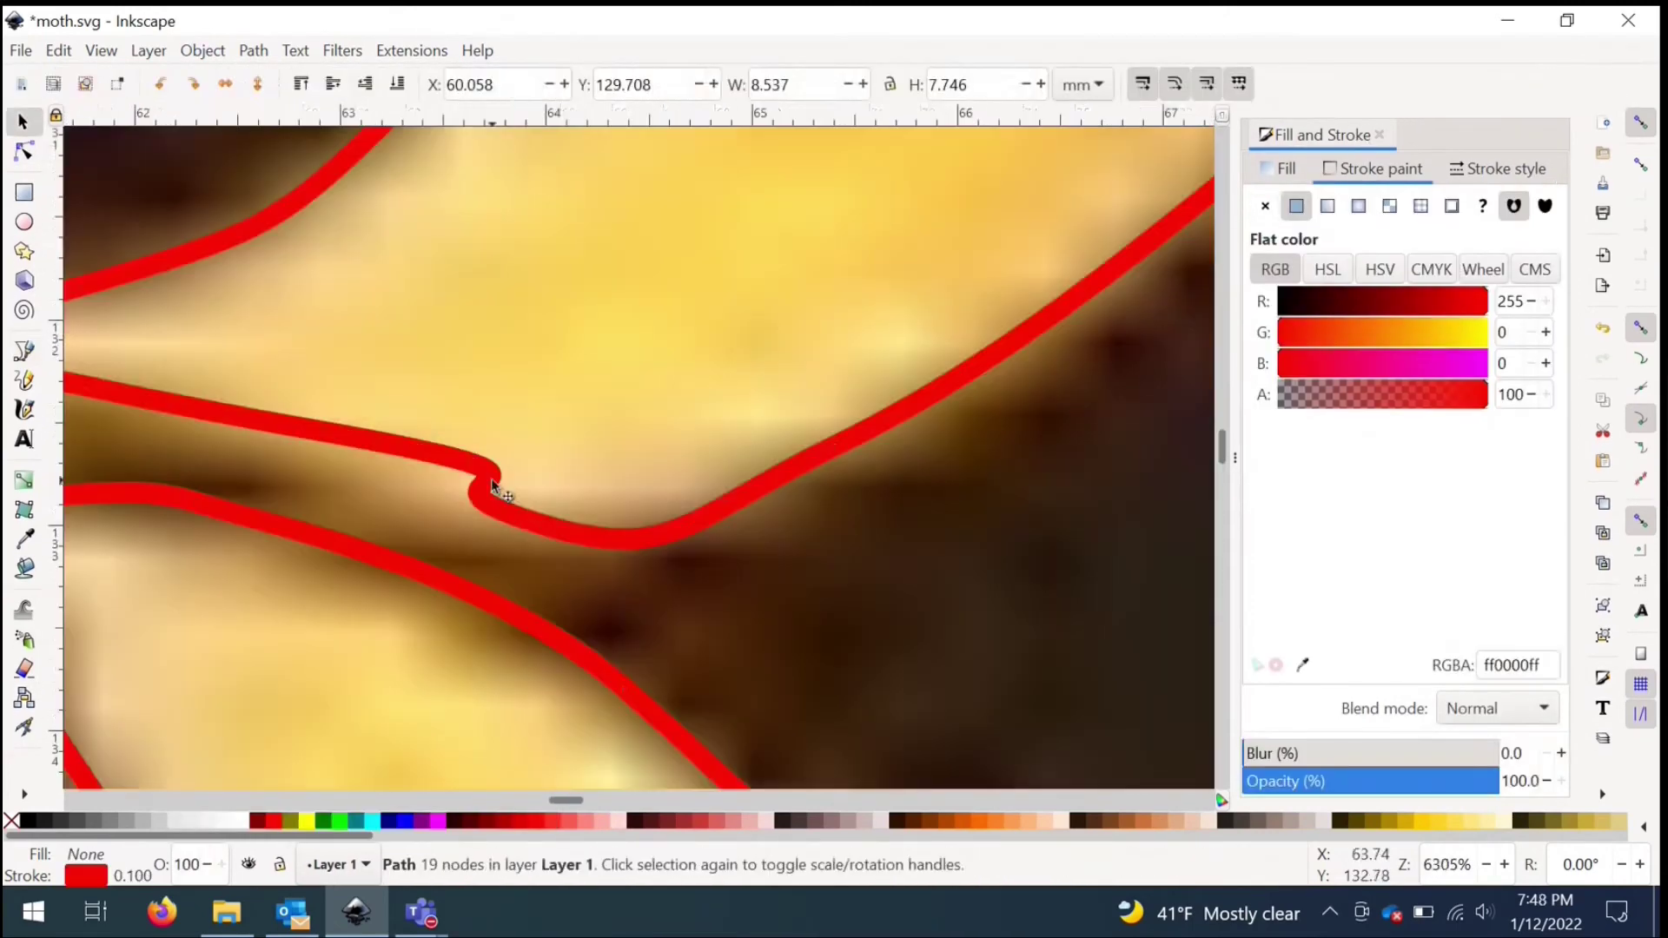
pyautogui.click(23, 152)
pyautogui.scroll(-2, 565, 487)
pyautogui.moveTo(592, 550); pyautogui.dragTo(619, 536)
pyautogui.moveTo(501, 462); pyautogui.dragTo(466, 455)
pyautogui.scroll(5, 300, 453)
pyautogui.click(368, 362)
pyautogui.press('Delete')
pyautogui.scroll(-4, 408, 470)
pyautogui.moveTo(586, 528); pyautogui.dragTo(586, 541)
pyautogui.moveTo(323, 385); pyautogui.dragTo(351, 428)
# Step: Smooth the upper leaf's rounded tip and upper edge on the left wing by adjusting its nodes and handles
pyautogui.scroll(-4, 547, 445)
pyautogui.scroll(4, 585, 565)
pyautogui.scroll(-4, 585, 566)
pyautogui.scroll(3, 767, 408)
pyautogui.click(755, 256)
pyautogui.moveTo(863, 262); pyautogui.dragTo(860, 263)
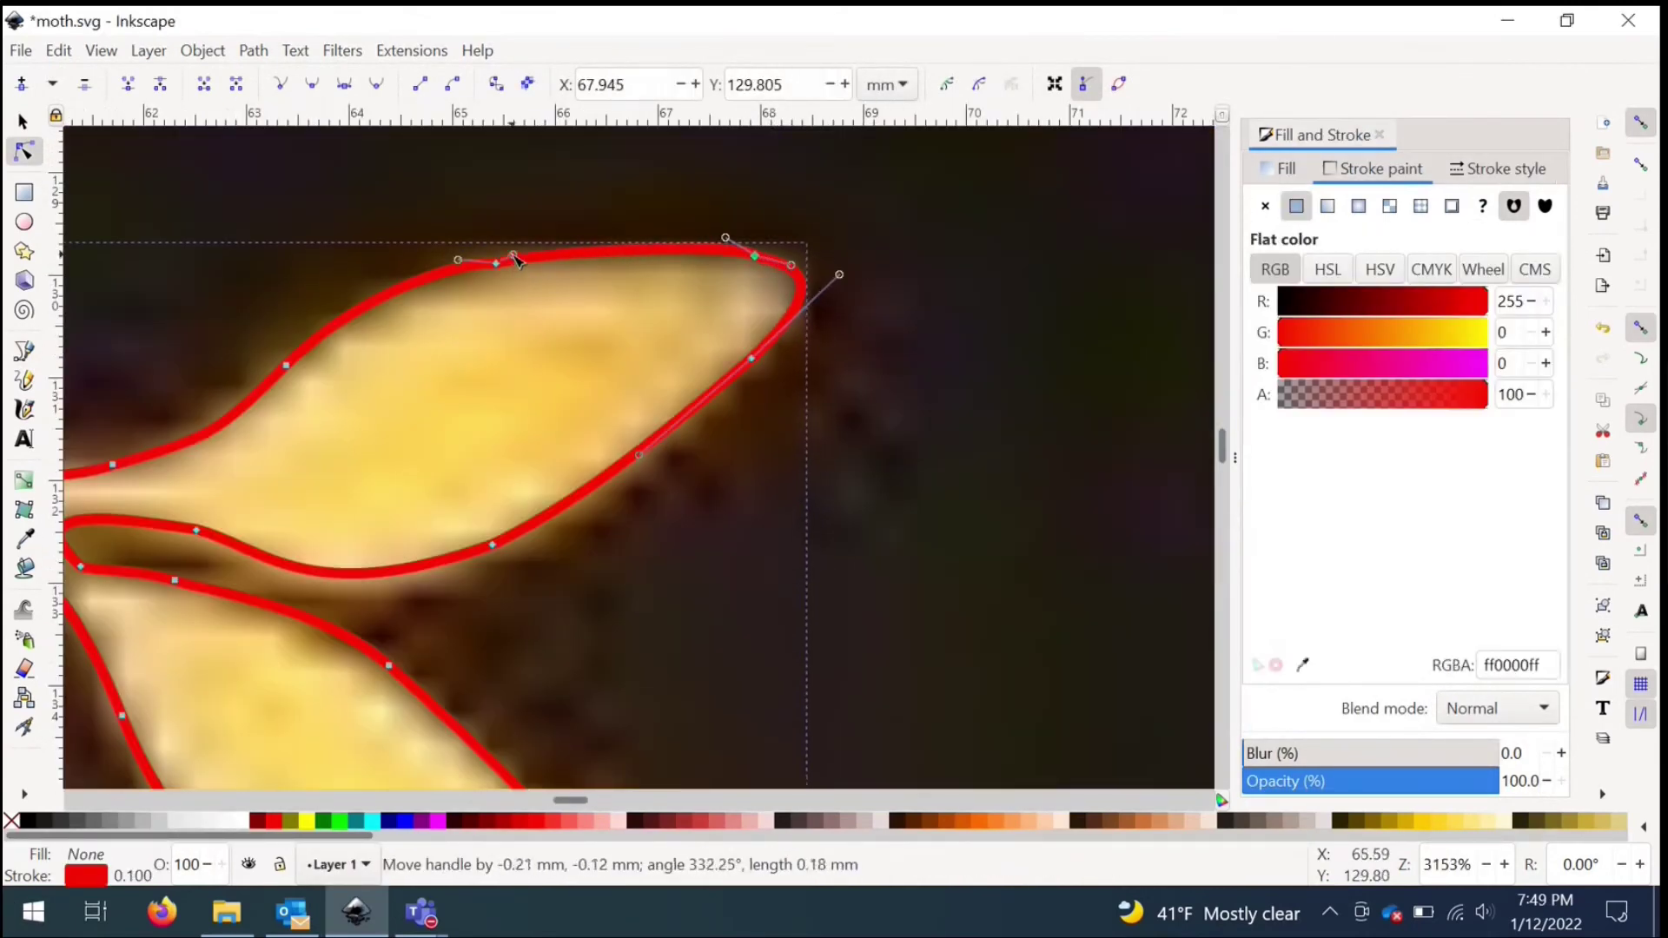
# Step: Duplicate the leaf pair, flip the copy horizontally and place it over the matching leaves on the right wing
pyautogui.click(23, 123)
pyautogui.scroll(-4, 633, 383)
pyautogui.hotkey('ctrl', 'v')
pyautogui.click(203, 51)
pyautogui.moveTo(634, 383); pyautogui.dragTo(548, 345)
# Step: Paste a copy of the petal outlines over the petal cut-outs near the right wing's lower edge and adjust its fit
pyautogui.scroll(4, 638, 417)
pyautogui.hotkey('ctrl', 'v')
pyautogui.moveTo(672, 389); pyautogui.dragTo(696, 376)
pyautogui.moveTo(723, 427); pyautogui.dragTo(732, 444)
pyautogui.moveTo(658, 414); pyautogui.dragTo(610, 396)
pyautogui.hotkey('ctrl', 'z')
pyautogui.scroll(2, 667, 381)
# Step: Move, rotate and scale the individual petals to match the three cut-outs near the right wing's lower edge
pyautogui.keyDown('shift'); pyautogui.click(703, 491); pyautogui.keyUp('shift')
pyautogui.moveTo(767, 362); pyautogui.dragTo(803, 344)
pyautogui.click(708, 350)
pyautogui.click(708, 349)
pyautogui.moveTo(763, 451); pyautogui.dragTo(774, 437)
pyautogui.click(708, 358)
pyautogui.moveTo(763, 366); pyautogui.dragTo(771, 369)
pyautogui.moveTo(682, 289); pyautogui.dragTo(685, 295)
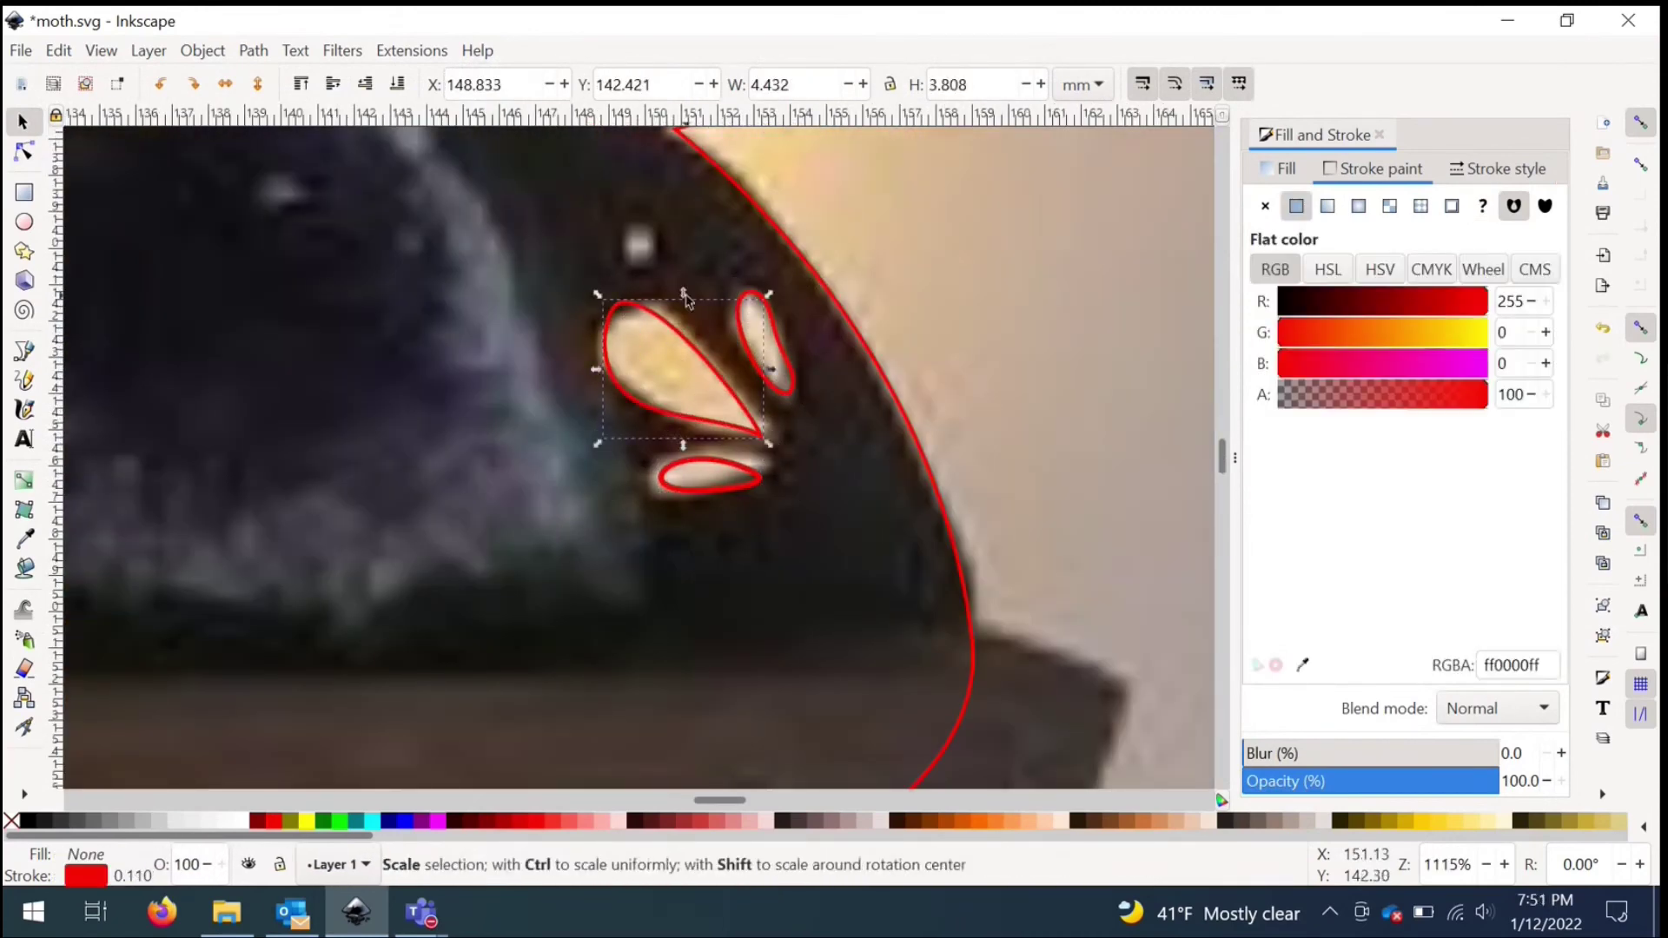
pyautogui.click(704, 470)
pyautogui.moveTo(652, 475); pyautogui.dragTo(640, 453)
# Step: Copy the lower right wing's petal cluster, flip the copy horizontally and place it over the matching cut-outs on the left wing
pyautogui.scroll(-3, 718, 521)
pyautogui.click(712, 478)
pyautogui.hotkey('ctrl', 'c')
pyautogui.scroll(3, 348, 549)
pyautogui.hotkey('ctrl', 'v')
pyautogui.press('h')
pyautogui.moveTo(278, 569); pyautogui.dragTo(290, 523)
pyautogui.click(499, 429)
# Step: Paste the petal cluster beside the left of the central antennae and move, rotate and scale its petals to fit the photo
pyautogui.scroll(-5, 452, 435)
pyautogui.scroll(4, 492, 363)
pyautogui.hotkey('ctrl', 'v')
pyautogui.moveTo(595, 252); pyautogui.dragTo(465, 211)
pyautogui.moveTo(521, 385); pyautogui.dragTo(566, 444)
pyautogui.moveTo(648, 416); pyautogui.dragTo(624, 408)
pyautogui.moveTo(543, 362); pyautogui.dragTo(554, 363)
pyautogui.moveTo(550, 447); pyautogui.dragTo(589, 453)
pyautogui.moveTo(556, 509); pyautogui.dragTo(548, 511)
# Step: Copy the three petals beneath the left antenna, flip the copy horizontally and place it beneath the right antenna
pyautogui.moveTo(408, 291); pyautogui.dragTo(660, 534)
pyautogui.hotkey('ctrl', 'v')
pyautogui.press('h')
pyautogui.moveTo(947, 408); pyautogui.dragTo(918, 411)
pyautogui.scroll(-6, 654, 450)
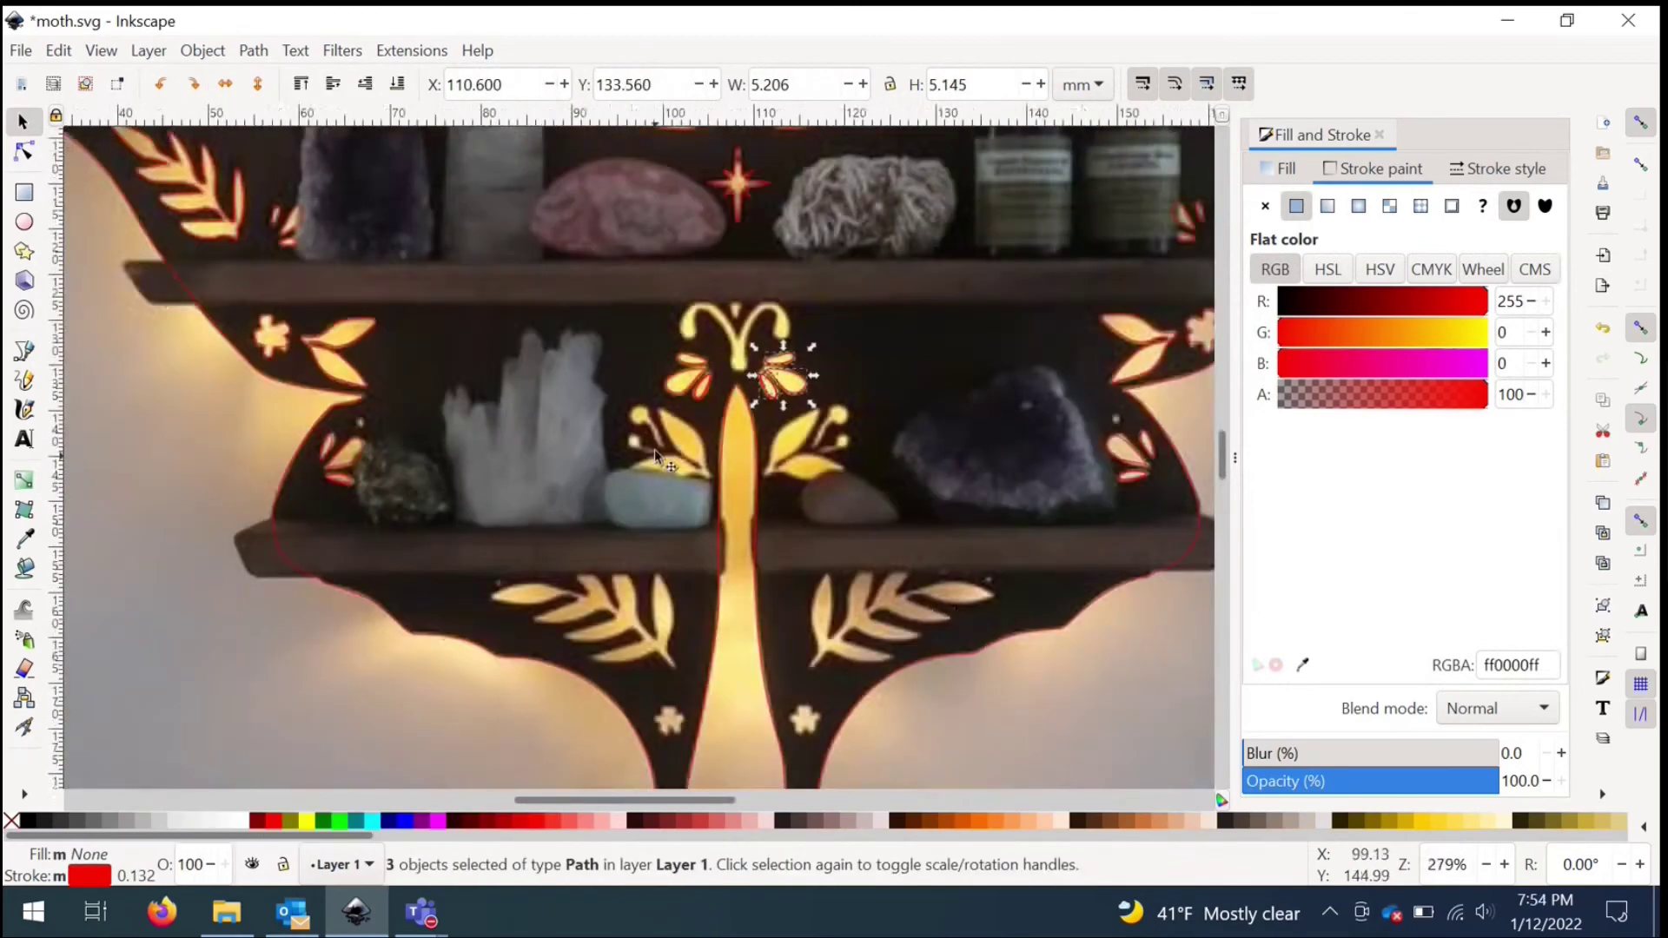
pyautogui.scroll(5, 556, 660)
pyautogui.hotkey('ctrl', 'v')
pyautogui.press('Delete')
# Step: Trace the small flower near the bottom of the left wing as a closed Pen outline with a red 0.100 mm stroke
pyautogui.scroll(3, 893, 554)
pyautogui.click(24, 351)
pyautogui.click(785, 430)
pyautogui.click(905, 426)
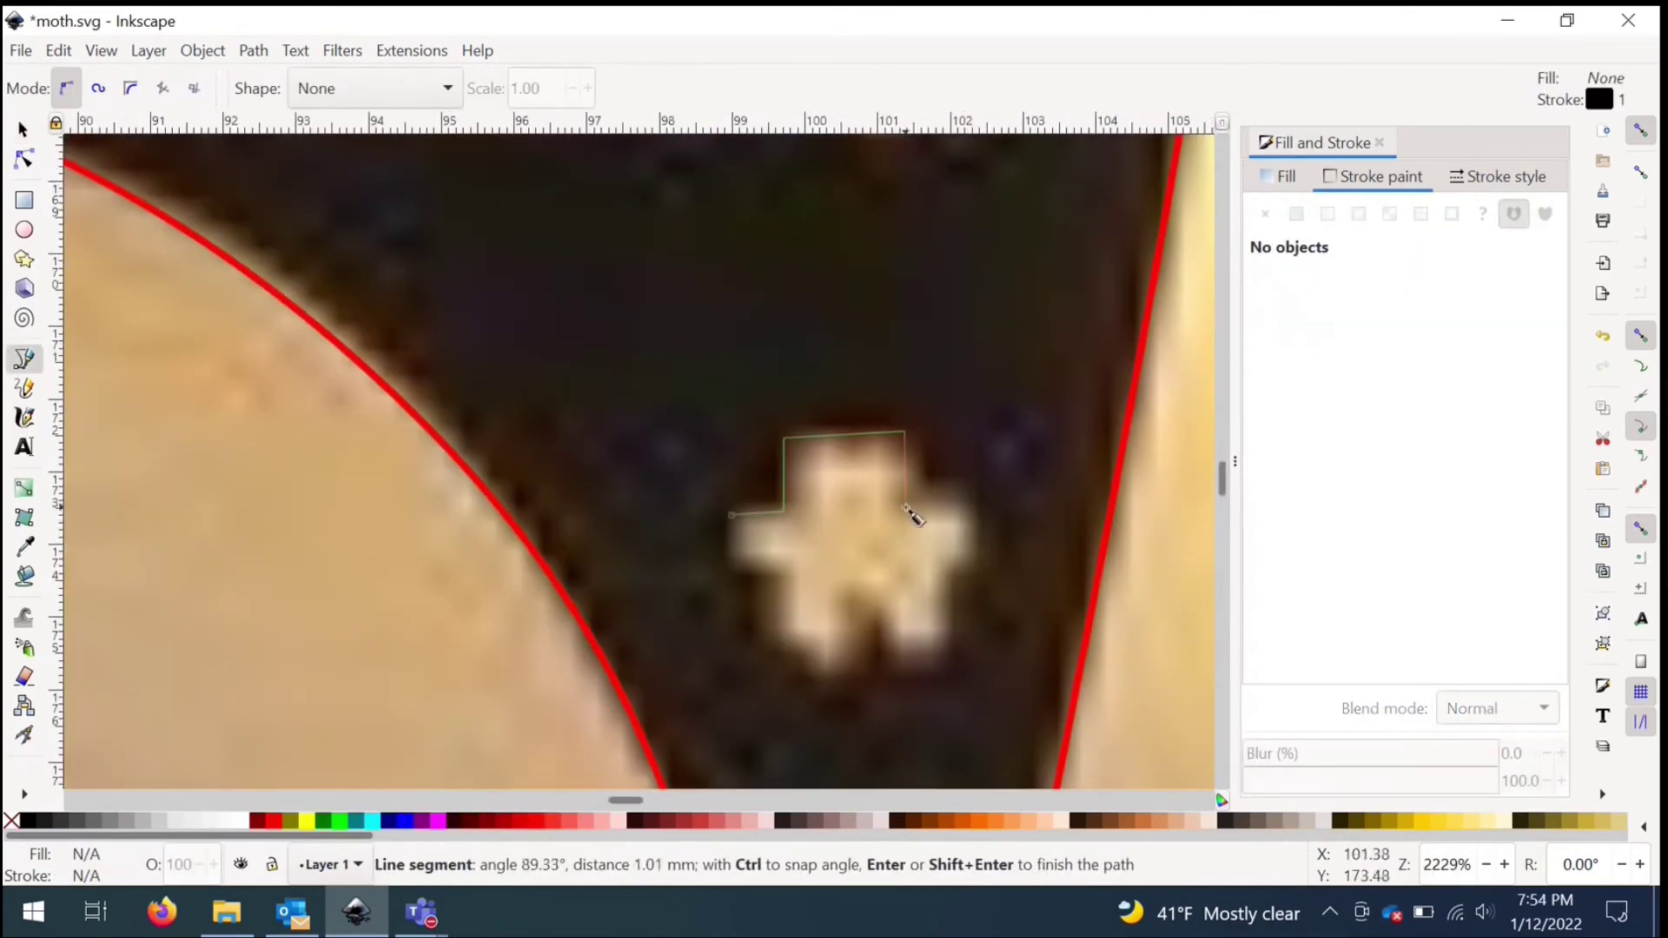
pyautogui.click(732, 506)
pyautogui.click(1498, 169)
# Step: Adjust the corner nodes of the left wing's bottom flower so its petals match the photo
pyautogui.click(24, 121)
pyautogui.click(425, 393)
pyautogui.scroll(2, 883, 770)
pyautogui.scroll(1, 882, 771)
pyautogui.click(24, 152)
pyautogui.click(581, 265)
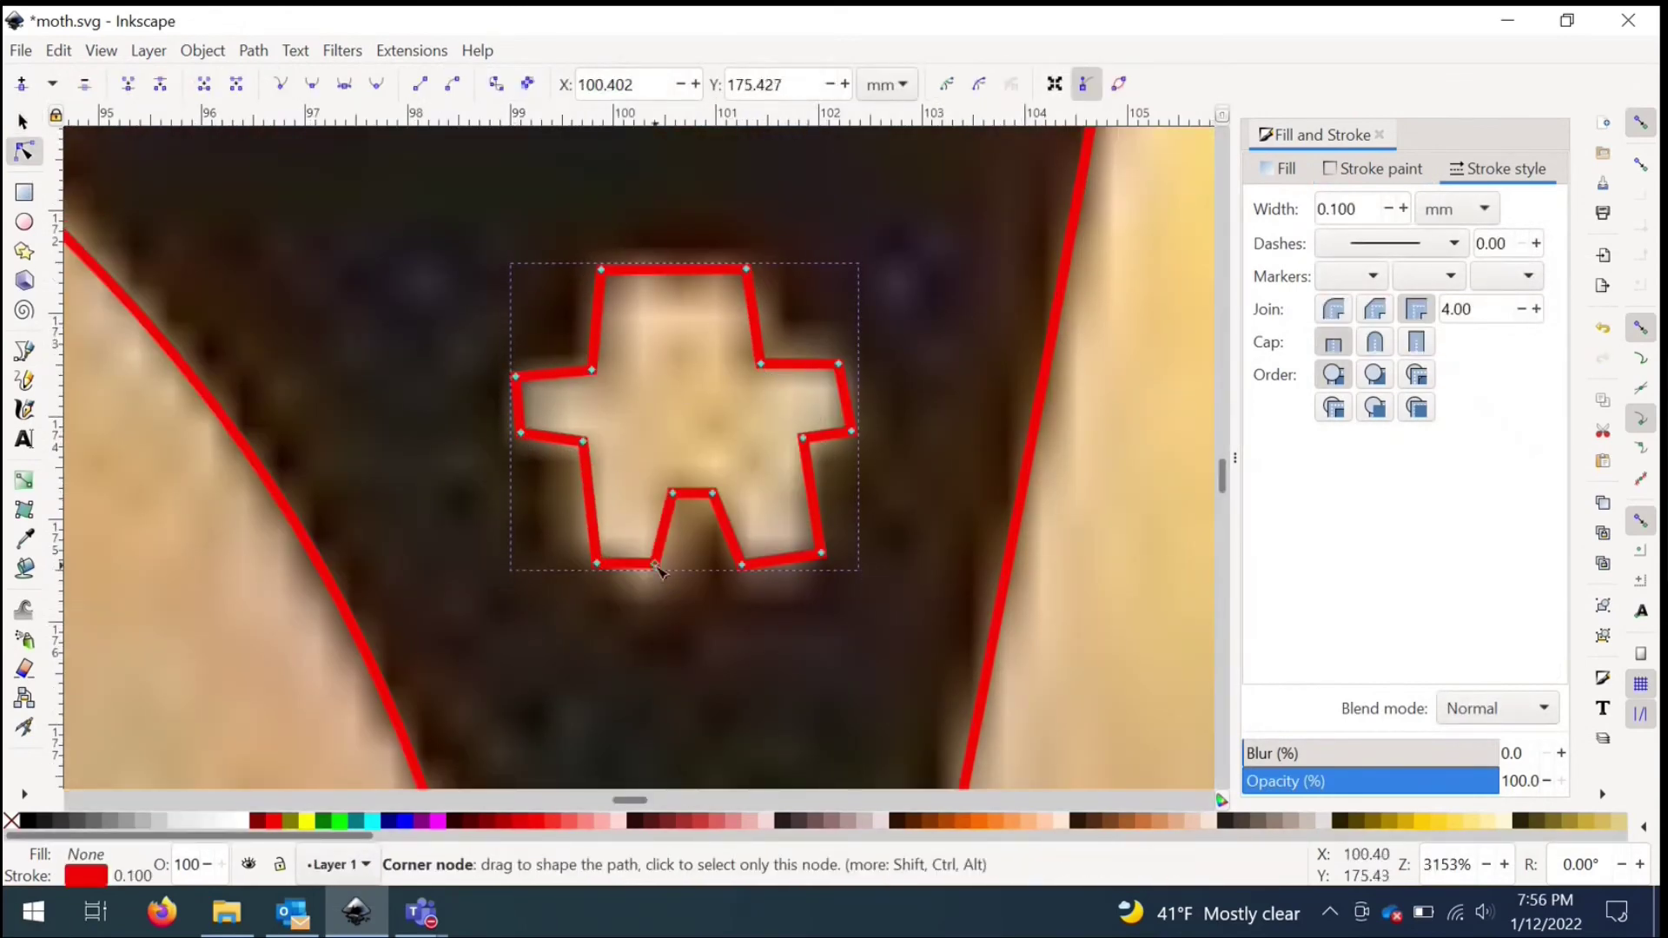
pyautogui.scroll(-2, 651, 595)
pyautogui.moveTo(820, 554); pyautogui.dragTo(786, 540)
# Step: Copy the small bottom flower, flip the copy horizontally and place it over the matching flower on the right wing
pyautogui.click(23, 122)
pyautogui.hotkey('ctrl', 'v')
pyautogui.scroll(2, 770, 532)
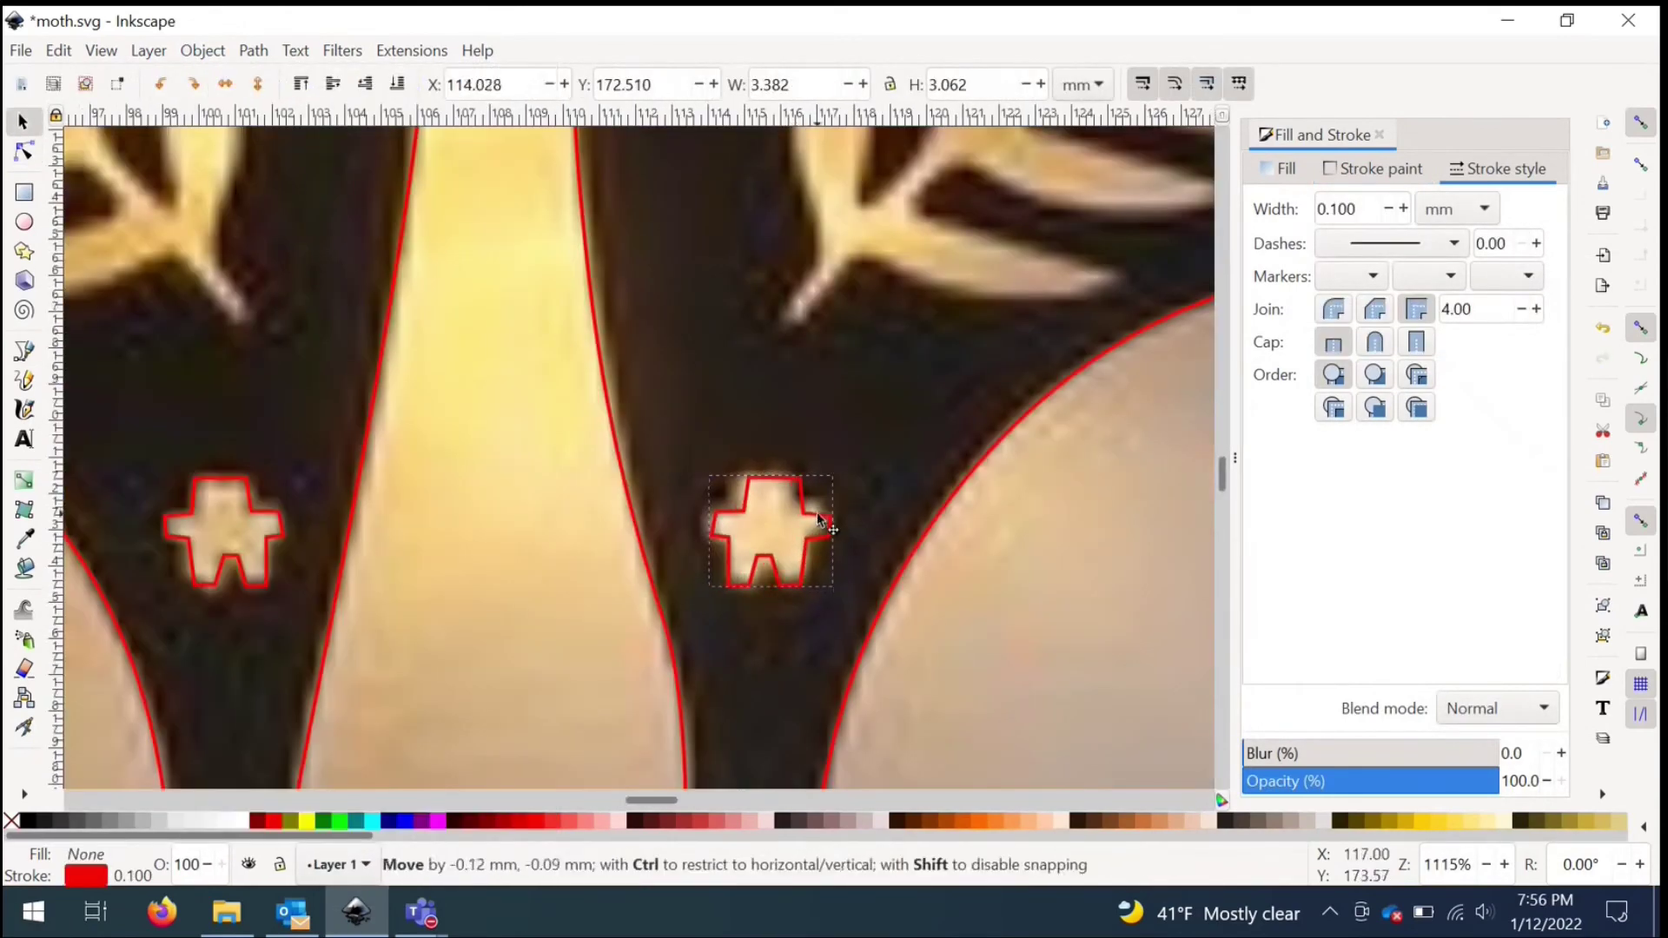
pyautogui.click(203, 50)
pyautogui.click(1004, 596)
# Step: Trace the central antennae and their shared stem as one closed, curved Pen outline
pyautogui.scroll(-4, 531, 747)
pyautogui.scroll(4, 524, 343)
pyautogui.click(24, 351)
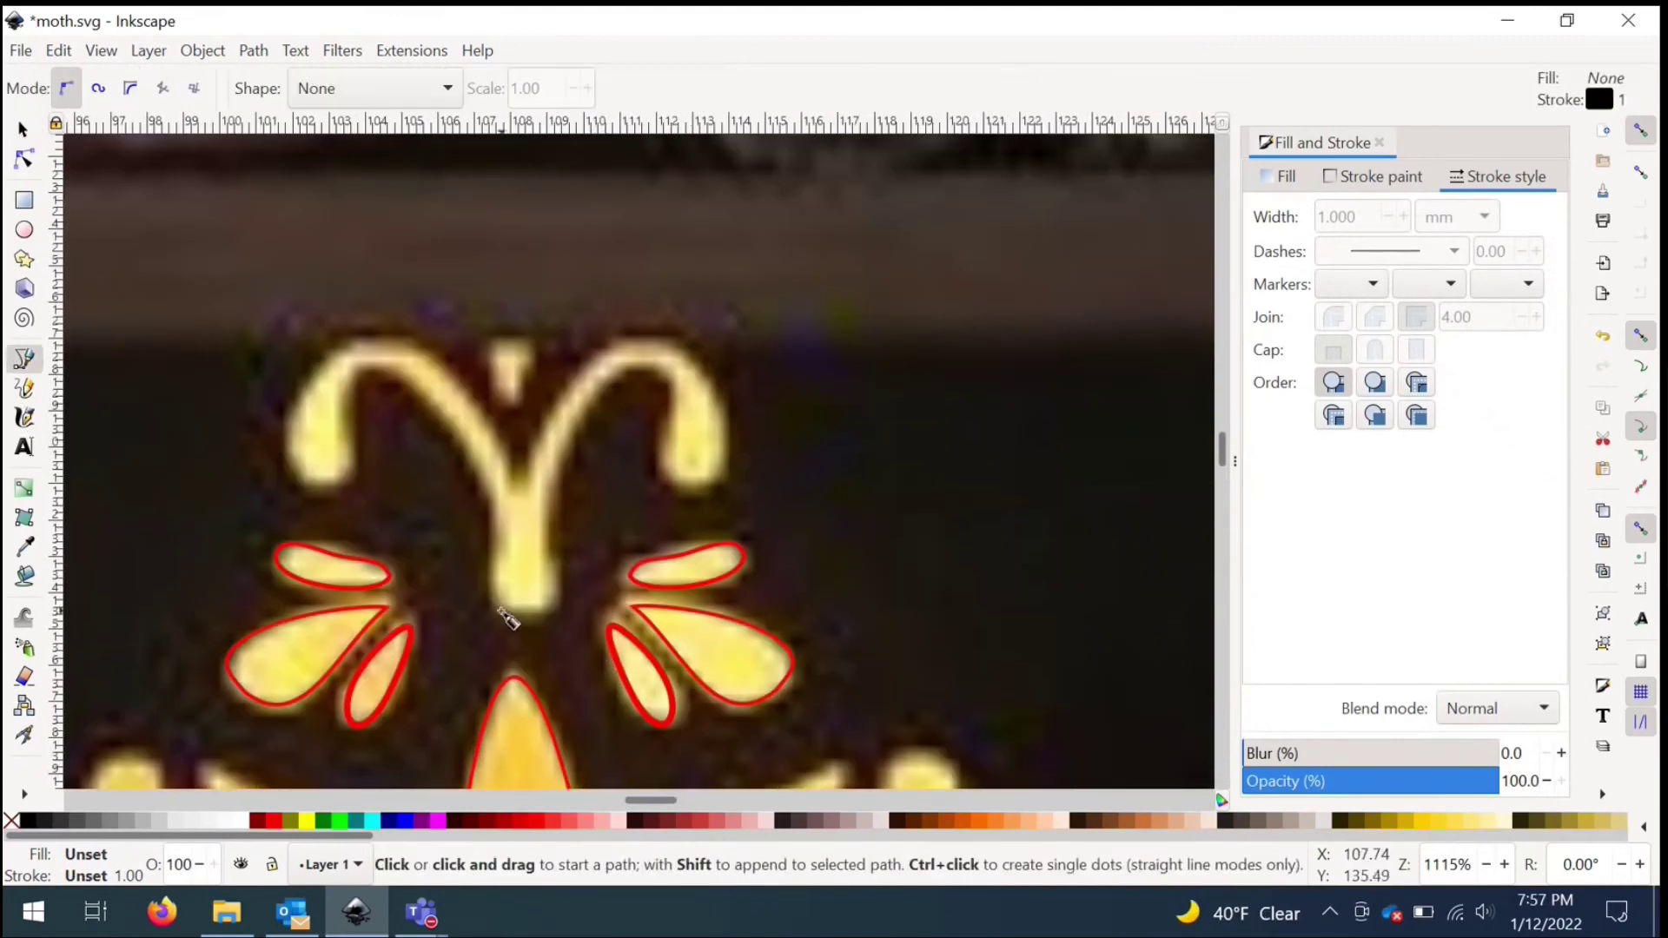
pyautogui.click(495, 609)
pyautogui.moveTo(555, 609); pyautogui.dragTo(557, 582)
pyautogui.moveTo(554, 483); pyautogui.dragTo(565, 456)
pyautogui.moveTo(329, 368); pyautogui.dragTo(334, 361)
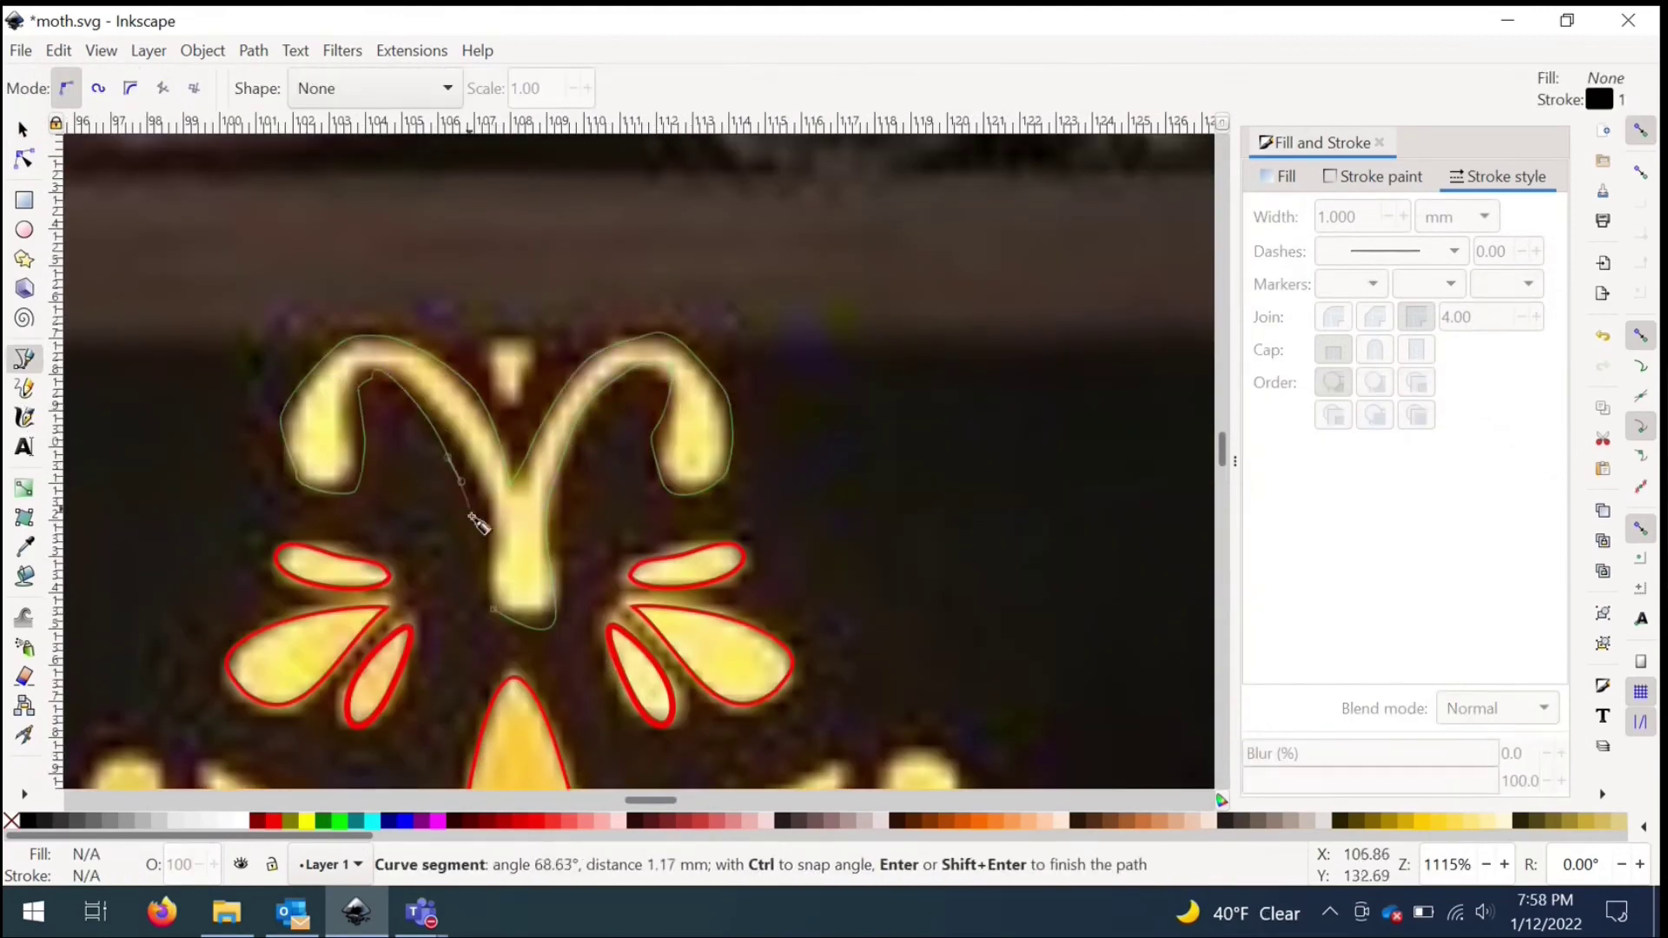
pyautogui.click(495, 609)
# Step: Reshape the antennae's shared stem and inner fork by moving nodes and handles
pyautogui.press('n')
pyautogui.scroll(2, 481, 599)
pyautogui.moveTo(428, 580)
pyautogui.mouseDown()
pyautogui.moveTo(354, 576)
pyautogui.moveTo(435, 574)
pyautogui.mouseUp()
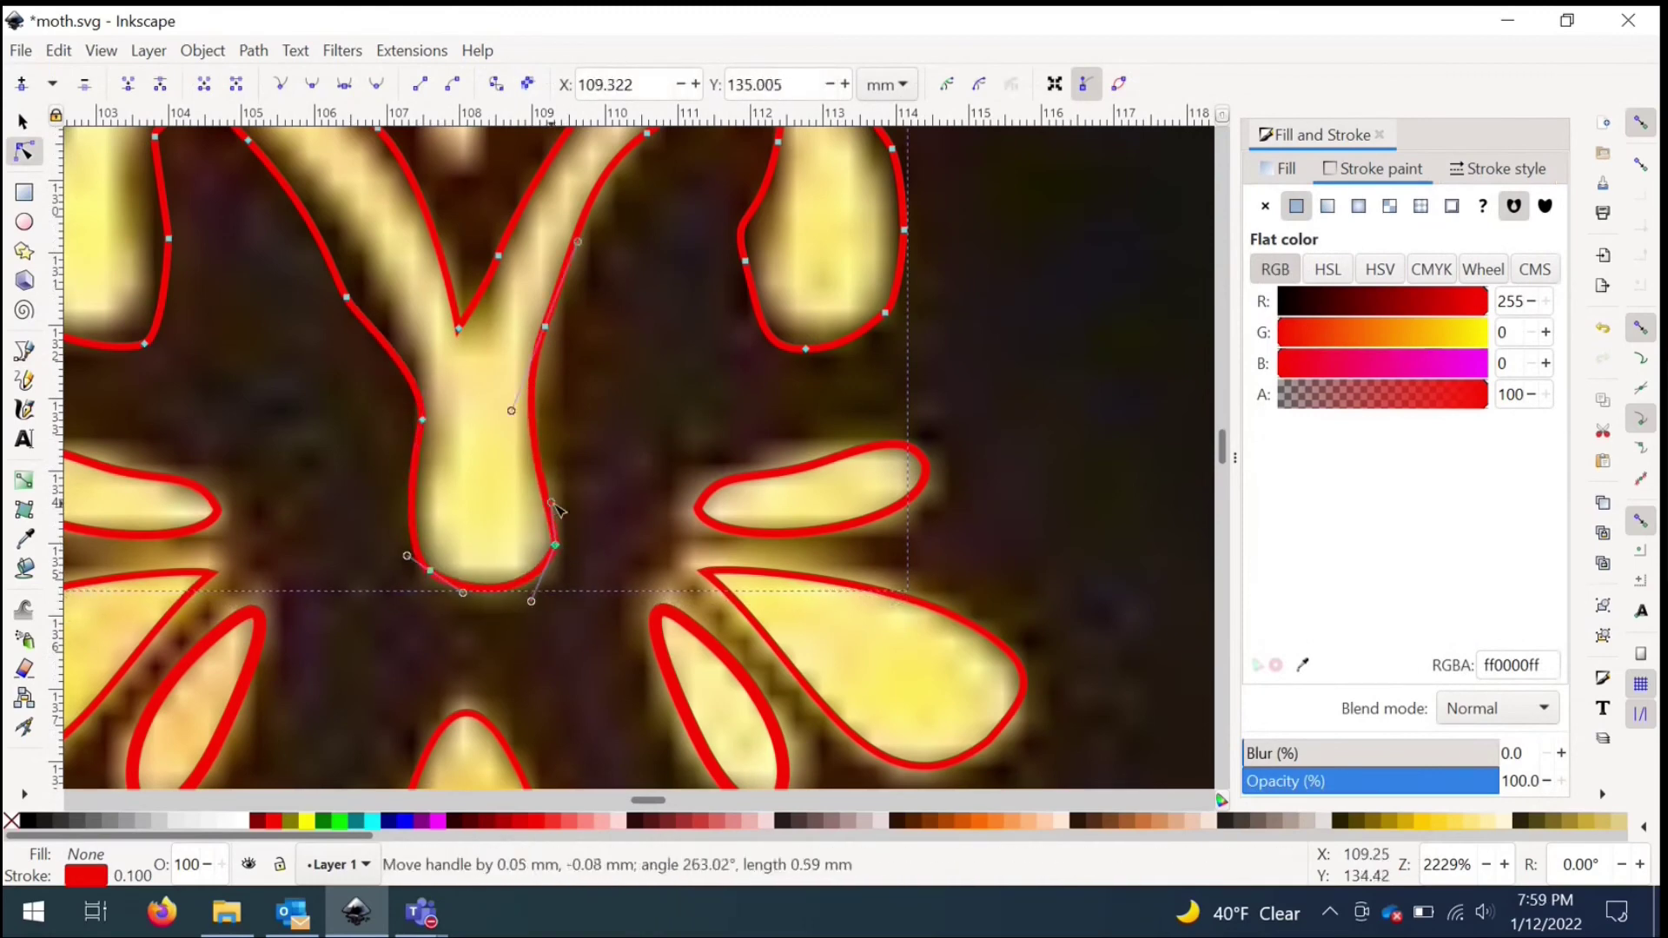
pyautogui.moveTo(506, 228); pyautogui.dragTo(519, 218)
pyautogui.moveTo(470, 326); pyautogui.dragTo(475, 316)
# Step: Smooth the right antenna's upper arch and its inner curve by adjusting nodes and handles
pyautogui.scroll(3, 556, 295)
pyautogui.scroll(2, 717, 243)
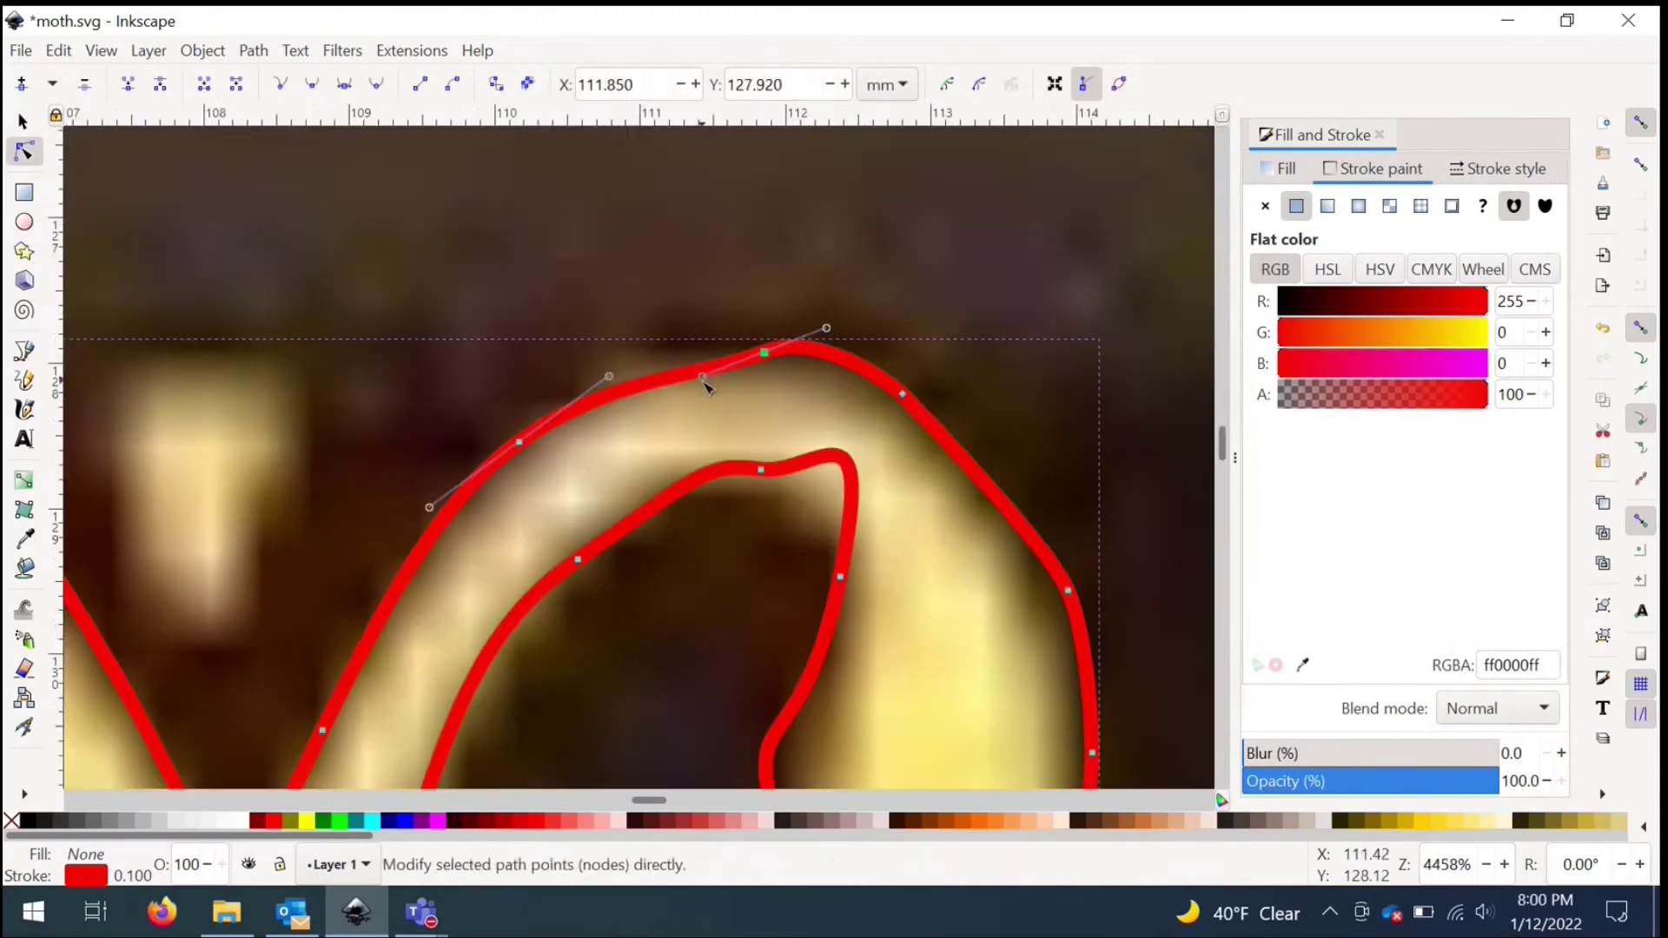
pyautogui.moveTo(702, 382); pyautogui.dragTo(675, 359)
pyautogui.scroll(-2, 966, 578)
pyautogui.moveTo(918, 379); pyautogui.dragTo(900, 364)
pyautogui.moveTo(880, 317); pyautogui.dragTo(873, 288)
# Step: Round the right antenna's bulb by moving the nodes and handles around its lower end
pyautogui.scroll(2, 995, 738)
pyautogui.moveTo(888, 223); pyautogui.dragTo(883, 223)
pyautogui.moveTo(499, 700); pyautogui.dragTo(513, 677)
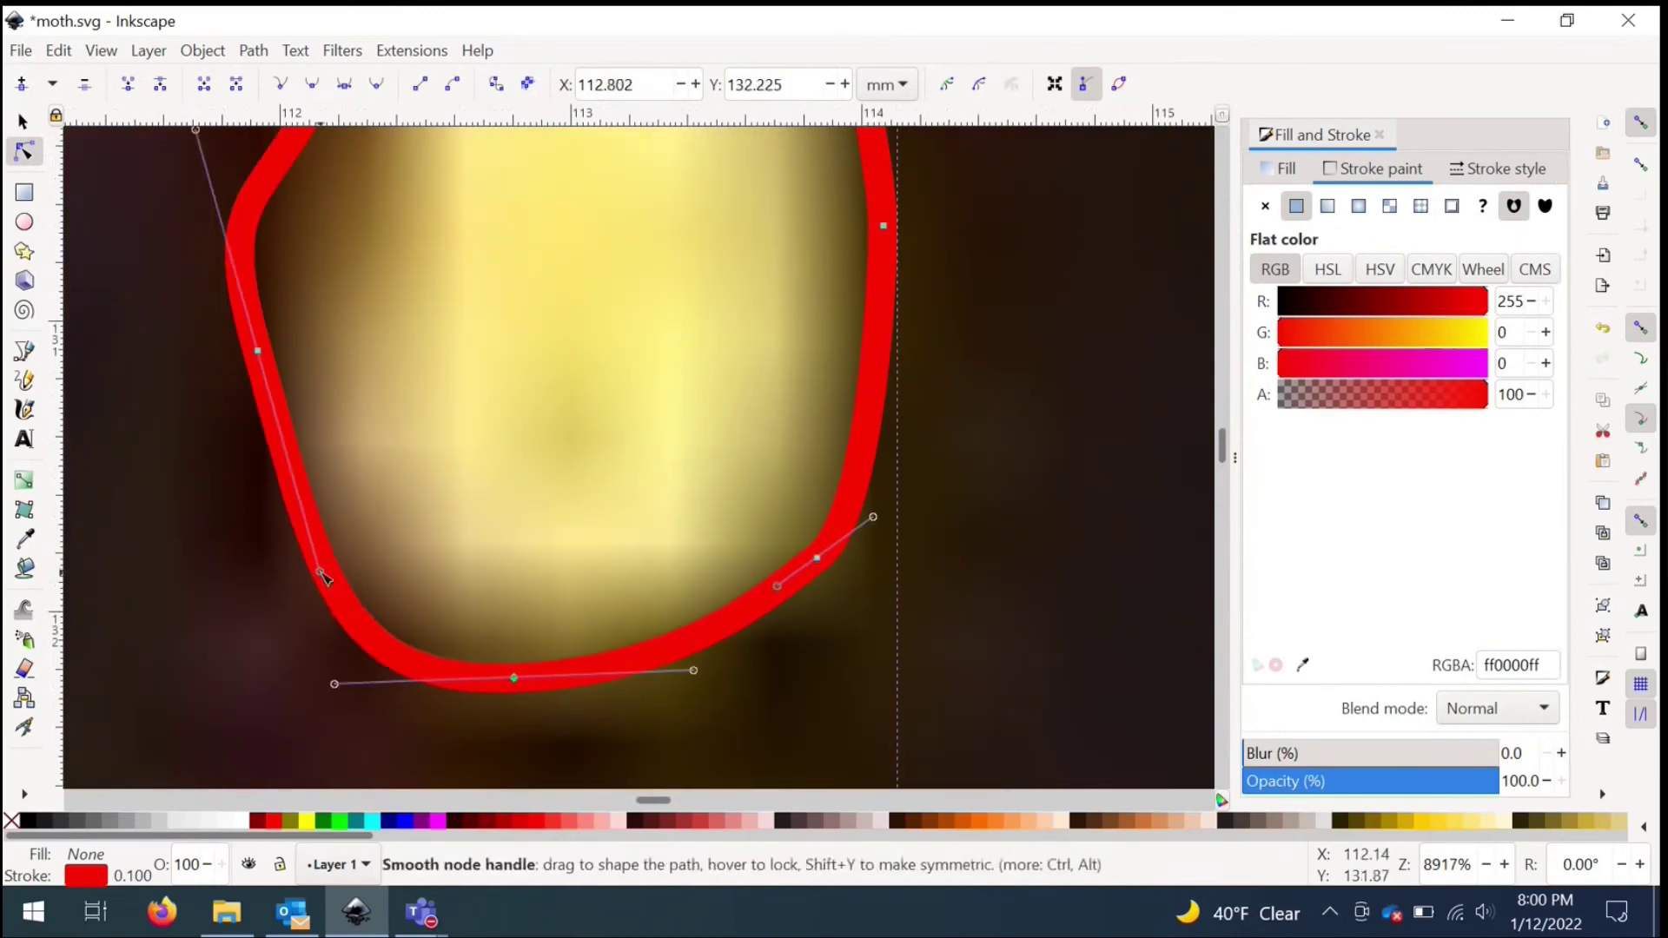
pyautogui.moveTo(257, 350); pyautogui.dragTo(269, 328)
pyautogui.moveTo(310, 518); pyautogui.dragTo(262, 519)
pyautogui.scroll(-2, 252, 514)
pyautogui.click(319, 194)
# Step: Reshape the left antenna's outline around its bulb by moving nodes and handles
pyautogui.scroll(-2, 627, 488)
pyautogui.scroll(4, 450, 279)
pyautogui.scroll(-6, 657, 404)
pyautogui.moveTo(388, 311); pyautogui.dragTo(412, 343)
pyautogui.scroll(3, 385, 462)
pyautogui.click(529, 510)
pyautogui.scroll(4, 229, 339)
pyautogui.moveTo(279, 290); pyautogui.dragTo(227, 306)
pyautogui.scroll(-2, 228, 306)
pyautogui.moveTo(348, 593); pyautogui.dragTo(329, 549)
pyautogui.scroll(-1, 322, 155)
# Step: Refine the left antenna's arch and inner slope by adjusting the remaining nodes and handles
pyautogui.click(316, 588)
pyautogui.moveTo(248, 294); pyautogui.dragTo(262, 284)
pyautogui.moveTo(286, 391); pyautogui.dragTo(236, 378)
pyautogui.scroll(2, 267, 260)
pyautogui.scroll(3, 576, 335)
pyautogui.click(808, 327)
pyautogui.moveTo(693, 149); pyautogui.dragTo(670, 123)
pyautogui.scroll(-6, 504, 245)
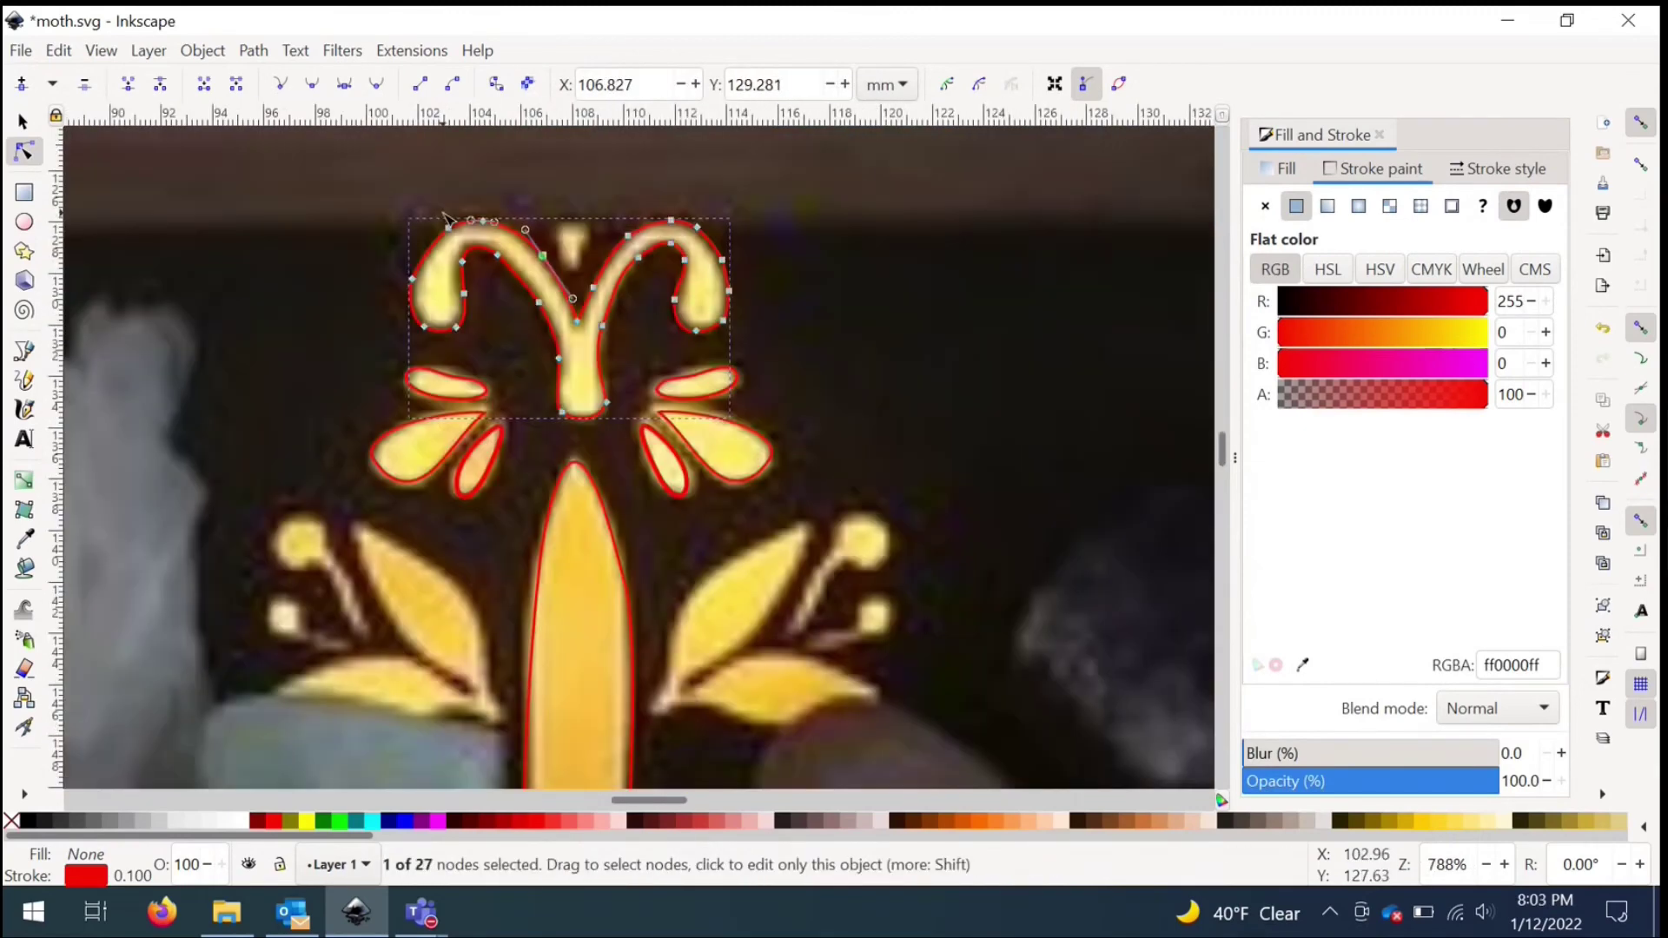
# Step: Duplicate the left wing's leaf pair and fit the copy over the leaves to the left of the central body
pyautogui.scroll(-1, 443, 219)
pyautogui.click(24, 122)
pyautogui.click(261, 373)
pyautogui.hotkey('ctrl', 'd')
pyautogui.scroll(1, 609, 417)
pyautogui.moveTo(504, 341); pyautogui.dragTo(741, 521)
pyautogui.moveTo(624, 339); pyautogui.dragTo(626, 346)
# Step: Duplicate the central leaf pair, flip the copy horizontally and place it over the leaves to the right of the body
pyautogui.hotkey('ctrl', 'd')
pyautogui.press('h')
pyautogui.moveTo(660, 417); pyautogui.dragTo(973, 434)
pyautogui.click(973, 434)
# Step: Trace the larger ball-tipped stem beside the left central leaves as a closed Pen outline with a red 0.100 mm stroke
pyautogui.click(470, 358)
pyautogui.hscroll(2, 470, 358)
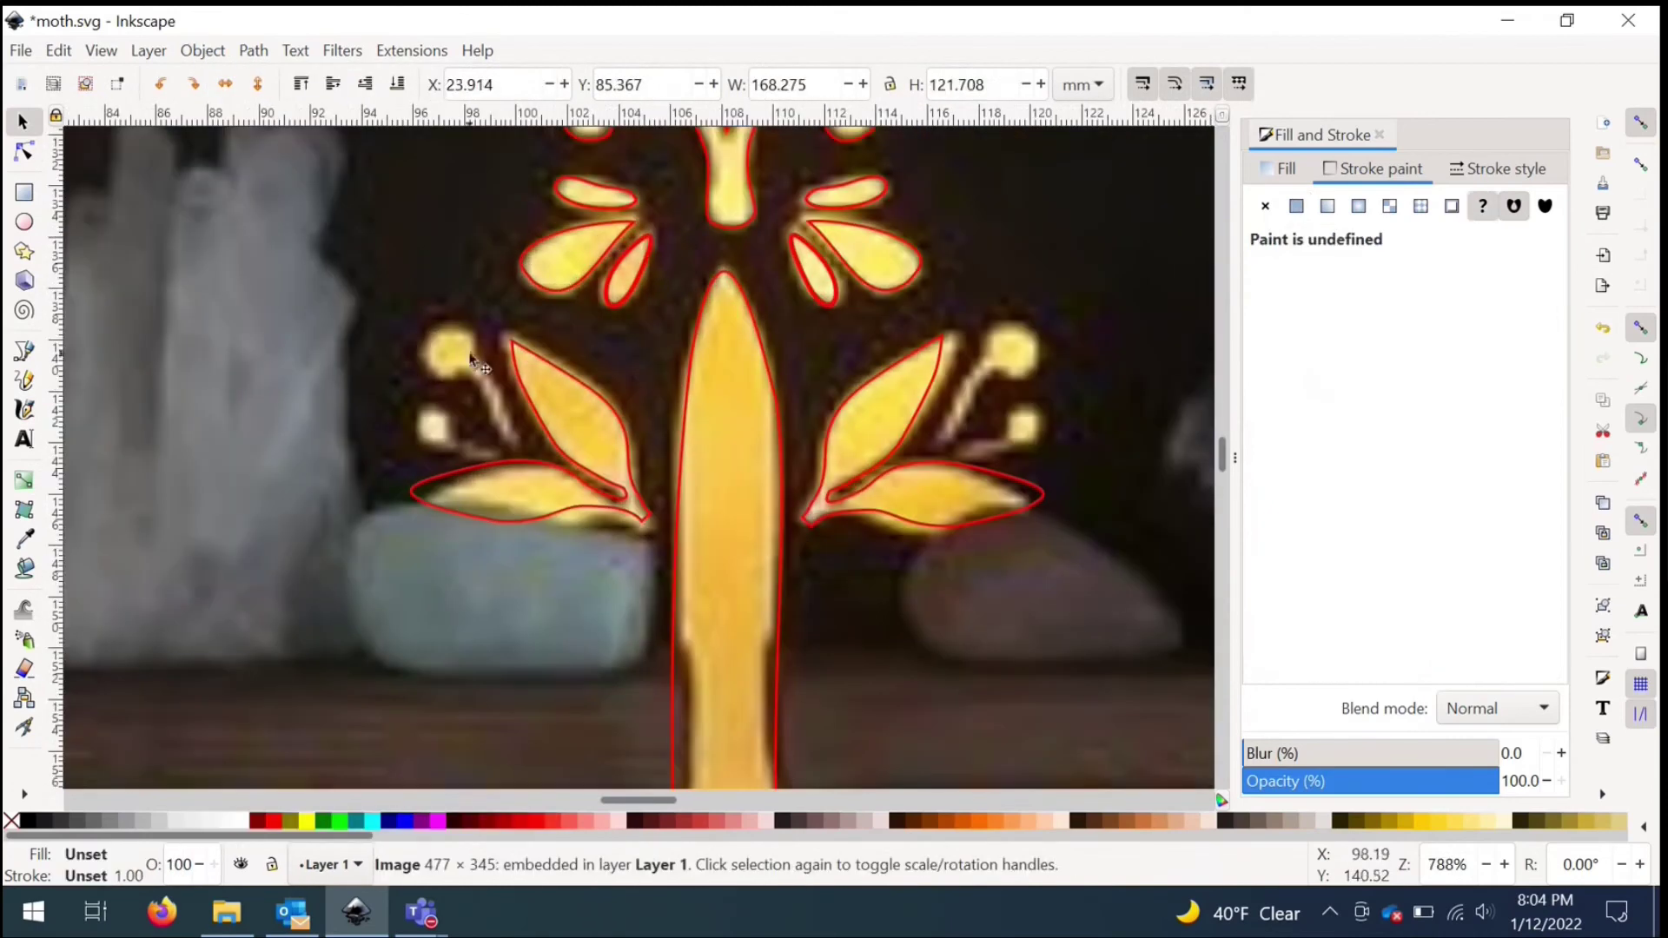
pyautogui.press('b')
pyautogui.click(470, 357)
pyautogui.press('Return')
pyautogui.keyDown('shift'); pyautogui.click(274, 821); pyautogui.keyUp('shift')
pyautogui.click(1497, 169)
# Step: Reshape the ball-tipped stem's lower end and sides by deleting a surplus node and moving nodes and handles
pyautogui.press('n')
pyautogui.scroll(5, 521, 417)
pyautogui.click(650, 669)
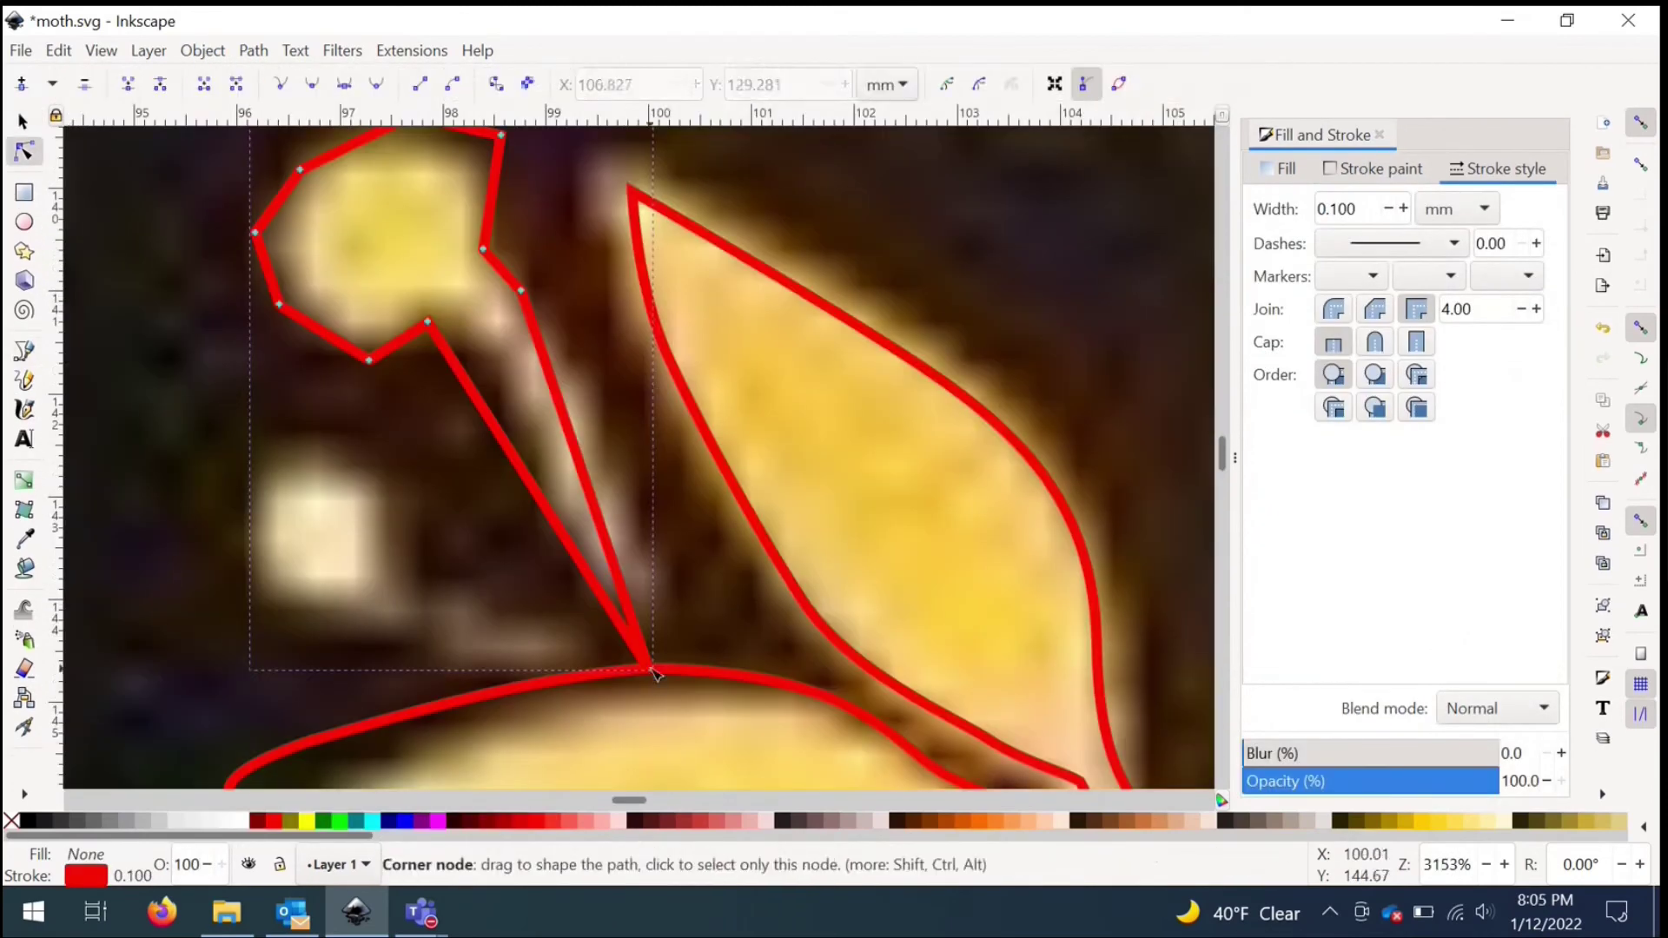
pyautogui.scroll(3, 656, 673)
pyautogui.press('Delete')
pyautogui.scroll(-2, 681, 608)
pyautogui.moveTo(694, 426); pyautogui.dragTo(665, 374)
pyautogui.moveTo(881, 634); pyautogui.dragTo(869, 611)
# Step: Round the ball at the stem's tip by deleting surplus corner nodes and adjusting handles
pyautogui.scroll(-1, 606, 492)
pyautogui.click(606, 492)
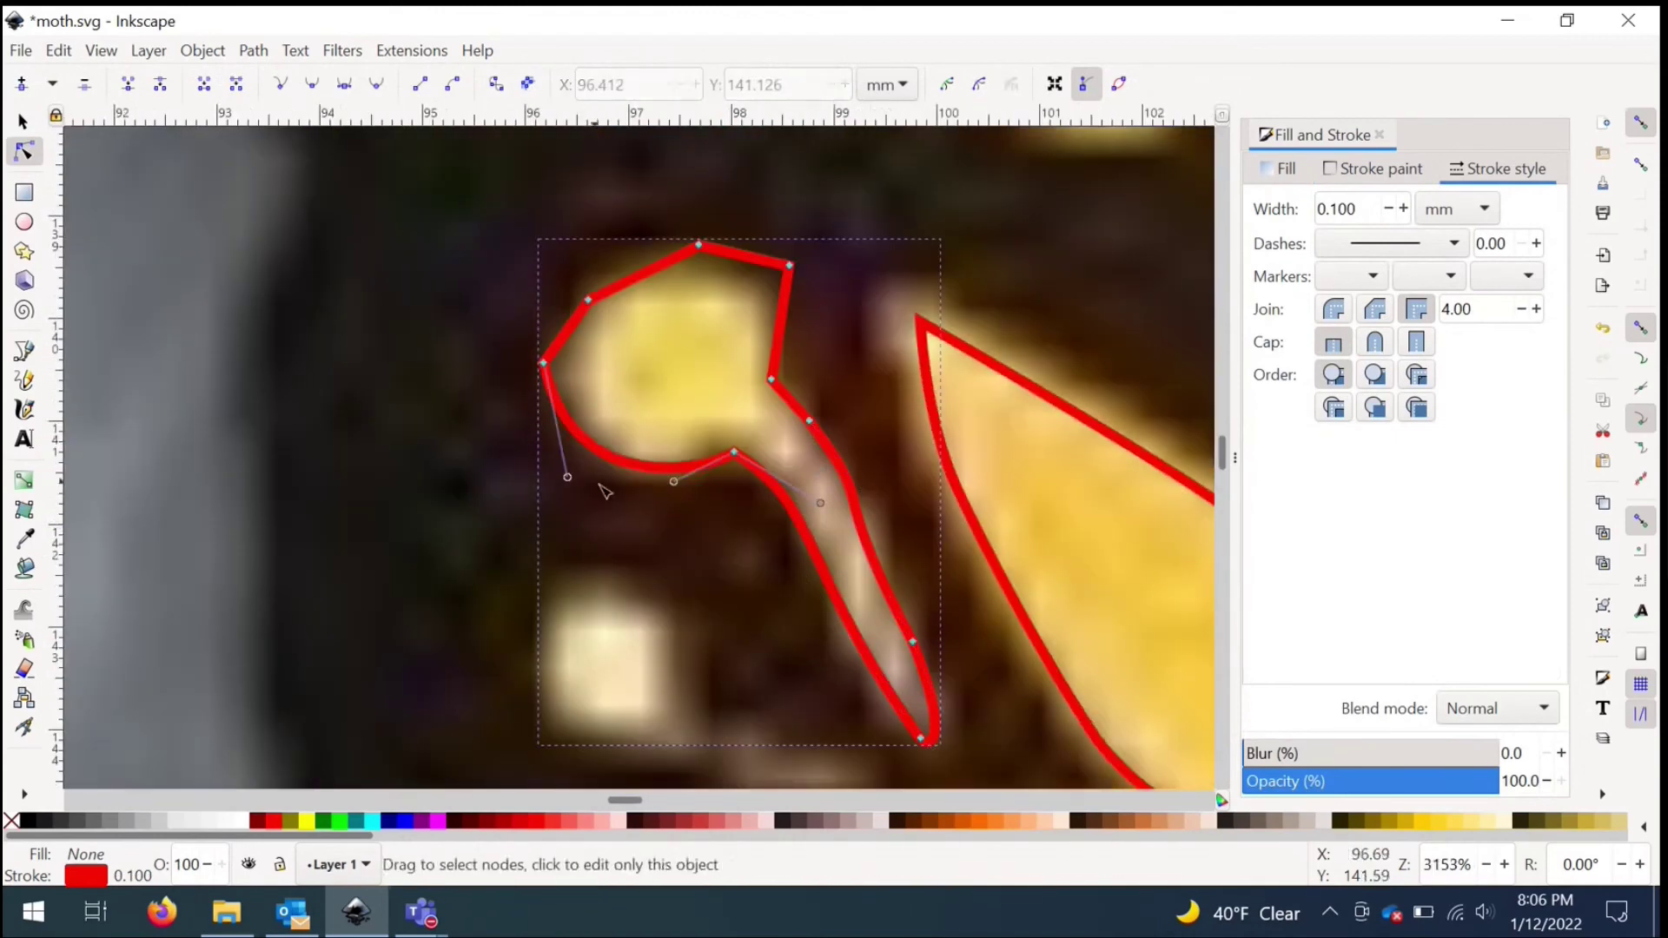
pyautogui.press('Delete')
pyautogui.moveTo(816, 208); pyautogui.dragTo(804, 224)
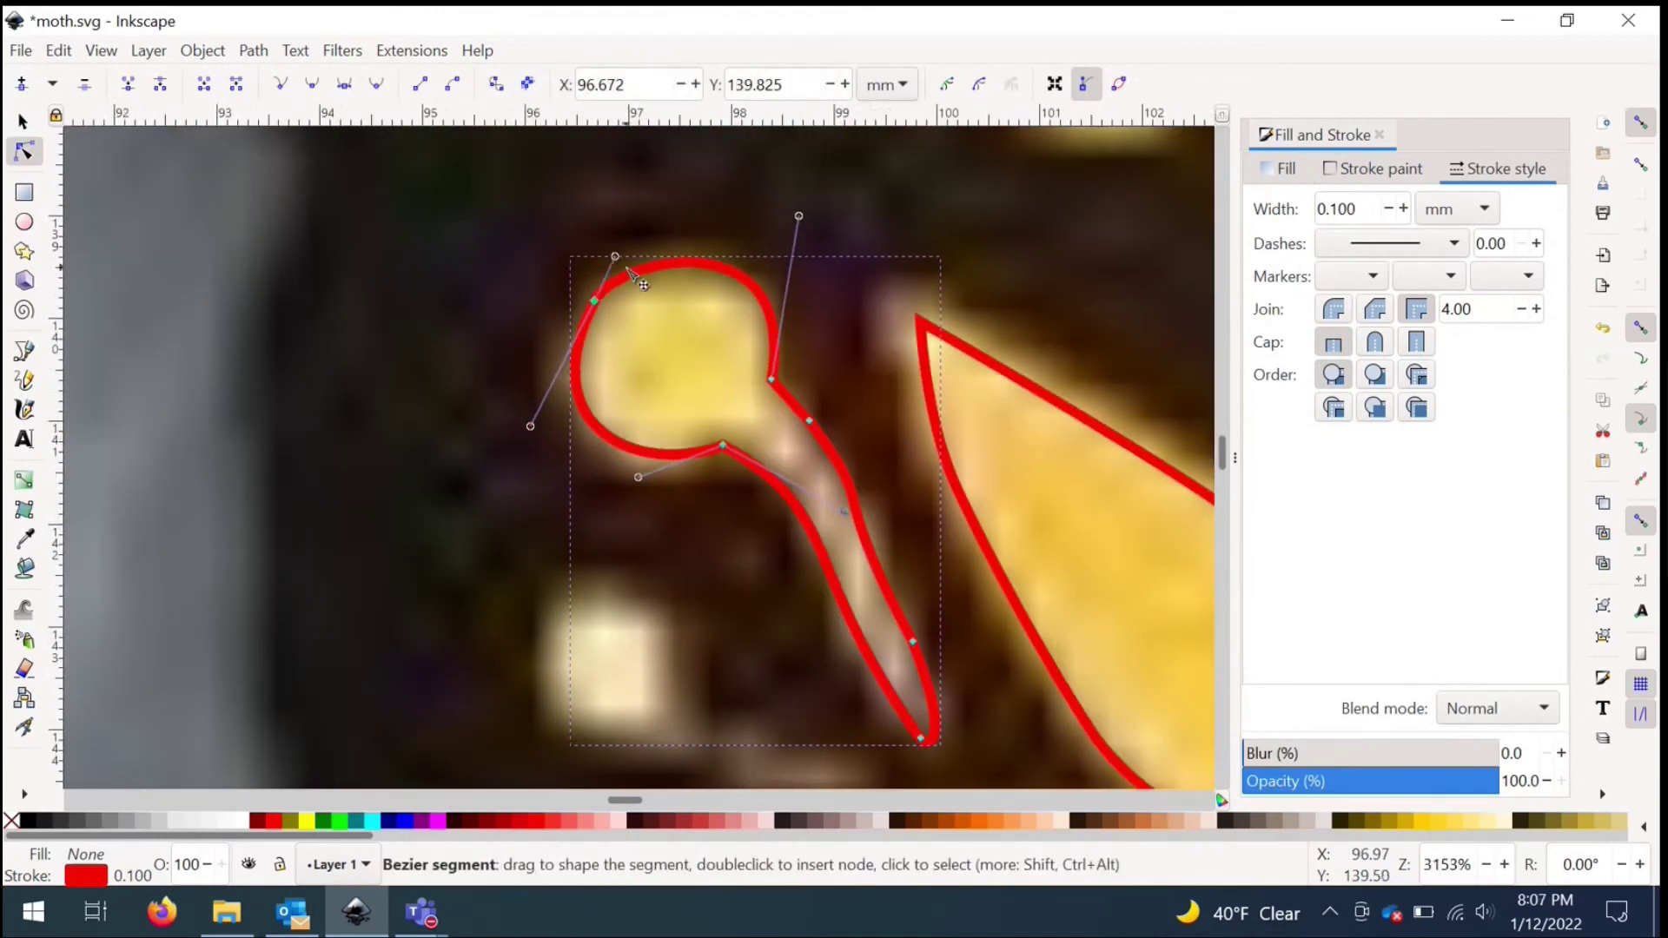
# Step: Refine the curve of the ball-tipped stem's outline with a final node handle adjustment
pyautogui.scroll(3, 566, 294)
pyautogui.moveTo(706, 188); pyautogui.dragTo(719, 151)
pyautogui.scroll(-5, 349, 309)
# Step: Paste copies of the ball-tipped stem, flip them horizontally and fit them over the large and small stems right of the body
pyautogui.click(24, 122)
pyautogui.hotkey('ctrl', 'v')
pyautogui.hotkey('ctrl', 'v')
pyautogui.click(203, 51)
pyautogui.moveTo(1053, 407); pyautogui.dragTo(939, 502)
pyautogui.click(233, 653)
pyautogui.click(826, 453)
pyautogui.moveTo(830, 499); pyautogui.dragTo(830, 491)
pyautogui.scroll(4, 872, 435)
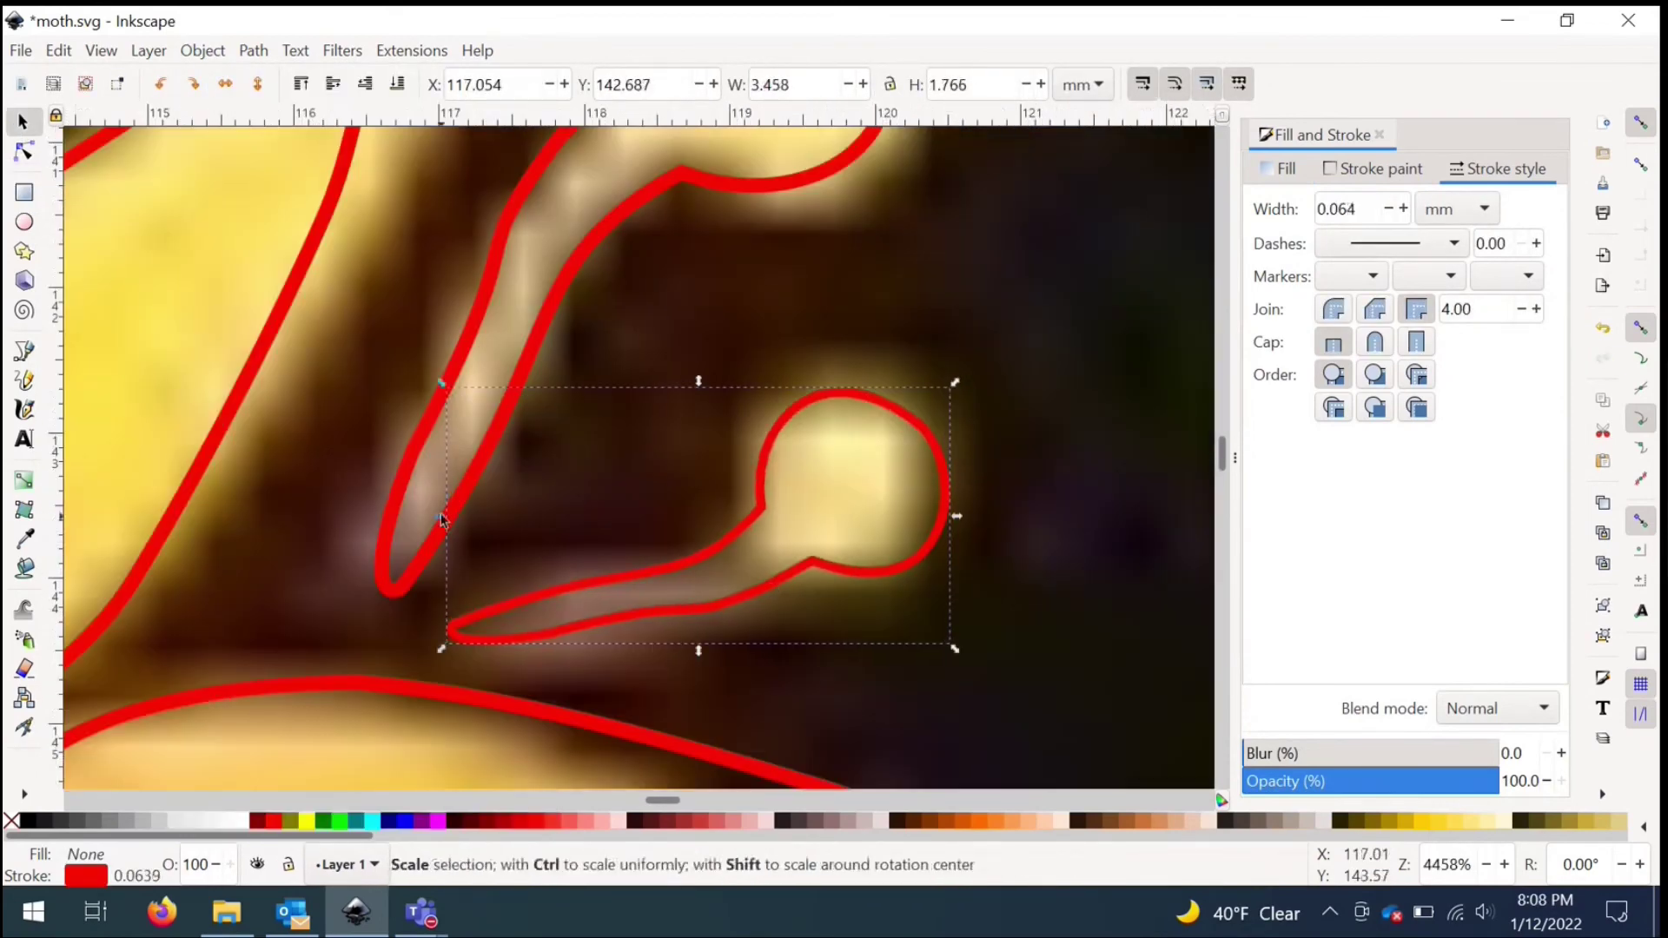
# Step: Paste another copy of the shape and move, rotate and resize it over its matching cut-out in the photo
pyautogui.scroll(-2, 851, 286)
pyautogui.hotkey('ctrl', 'v')
pyautogui.scroll(4, 487, 391)
pyautogui.moveTo(577, 379); pyautogui.dragTo(566, 493)
pyautogui.click(567, 492)
pyautogui.moveTo(837, 565); pyautogui.dragTo(819, 592)
pyautogui.moveTo(594, 590); pyautogui.dragTo(593, 528)
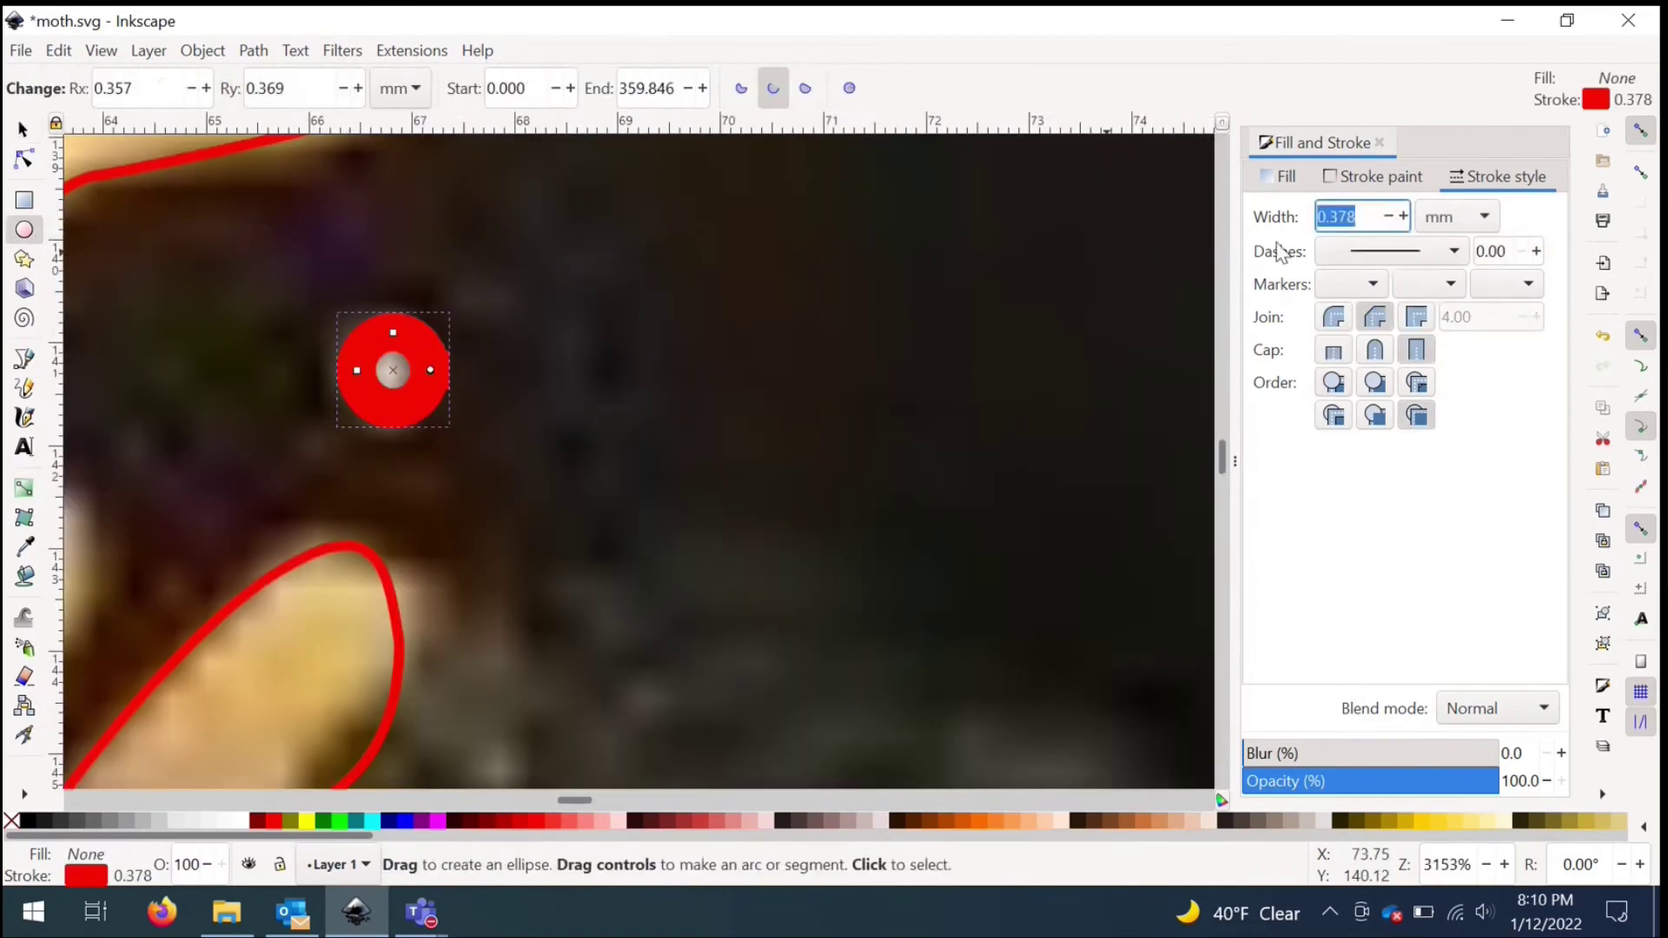
# Step: Set the small circle's stroke width to 0.1 mm and adjust its position above the lower-wing petals
pyautogui.write('0.1')
pyautogui.press('Return')
pyautogui.press('s')
pyautogui.moveTo(379, 348)
pyautogui.mouseDown()
pyautogui.moveTo(365, 335)
pyautogui.moveTo(399, 212)
pyautogui.mouseUp()
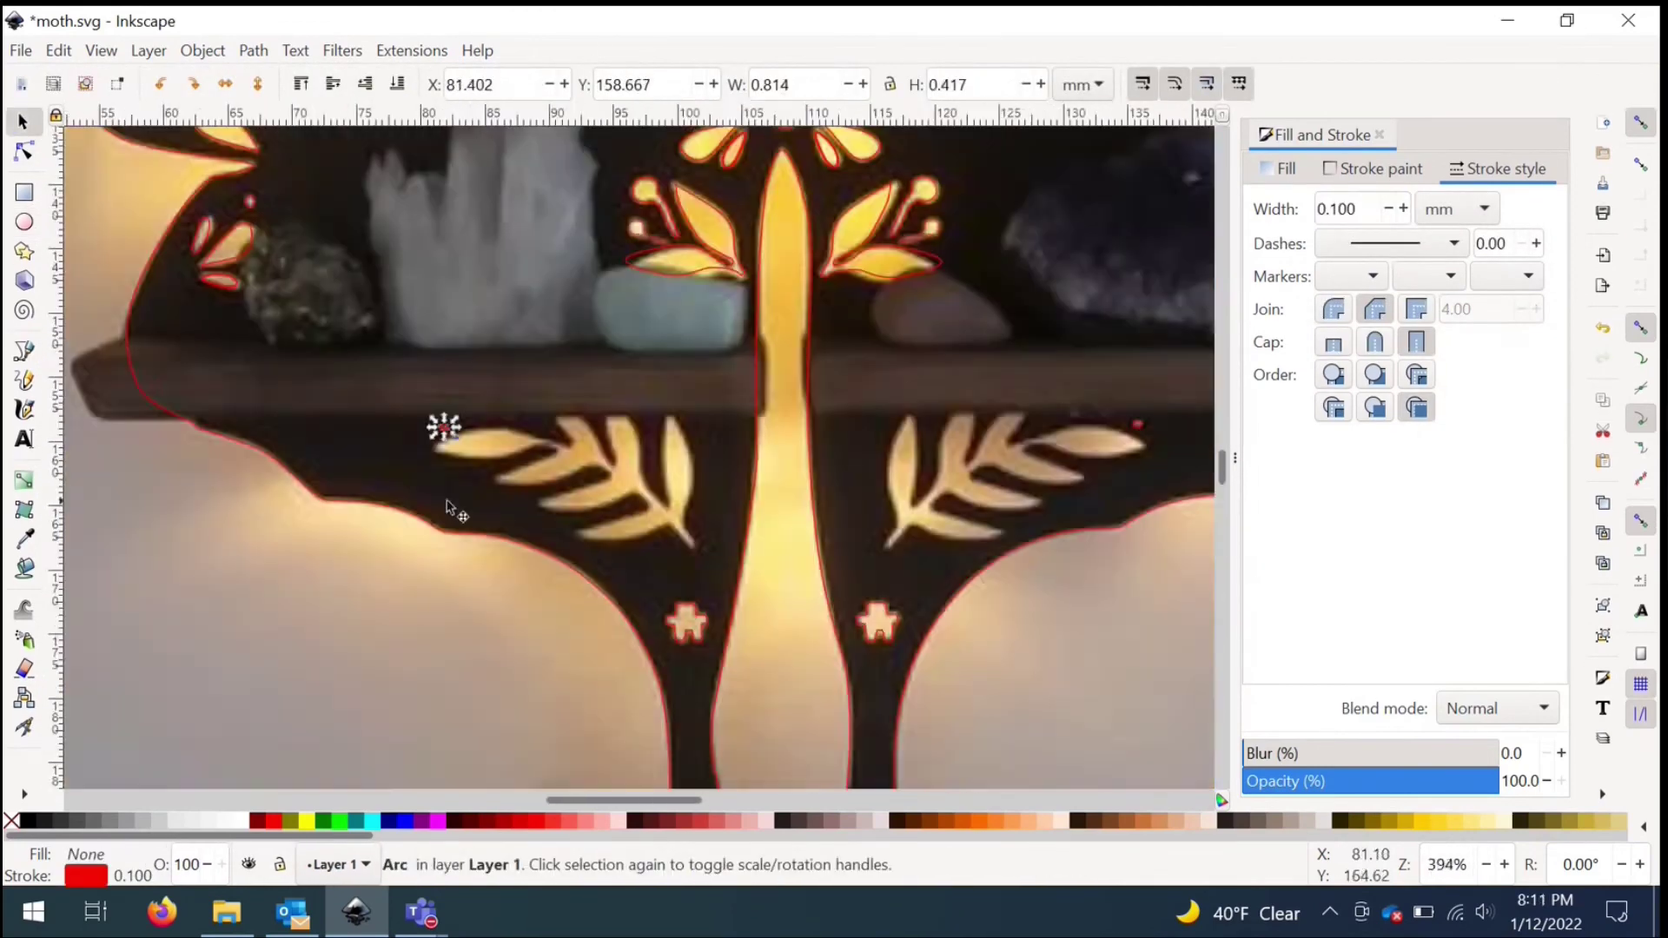
# Step: Trace the left lower branch's stem end, inner upright leaf and upper leaves with the Pen tool as far as the outermost leaf
pyautogui.scroll(5, 447, 417)
pyautogui.scroll(-5, 369, 437)
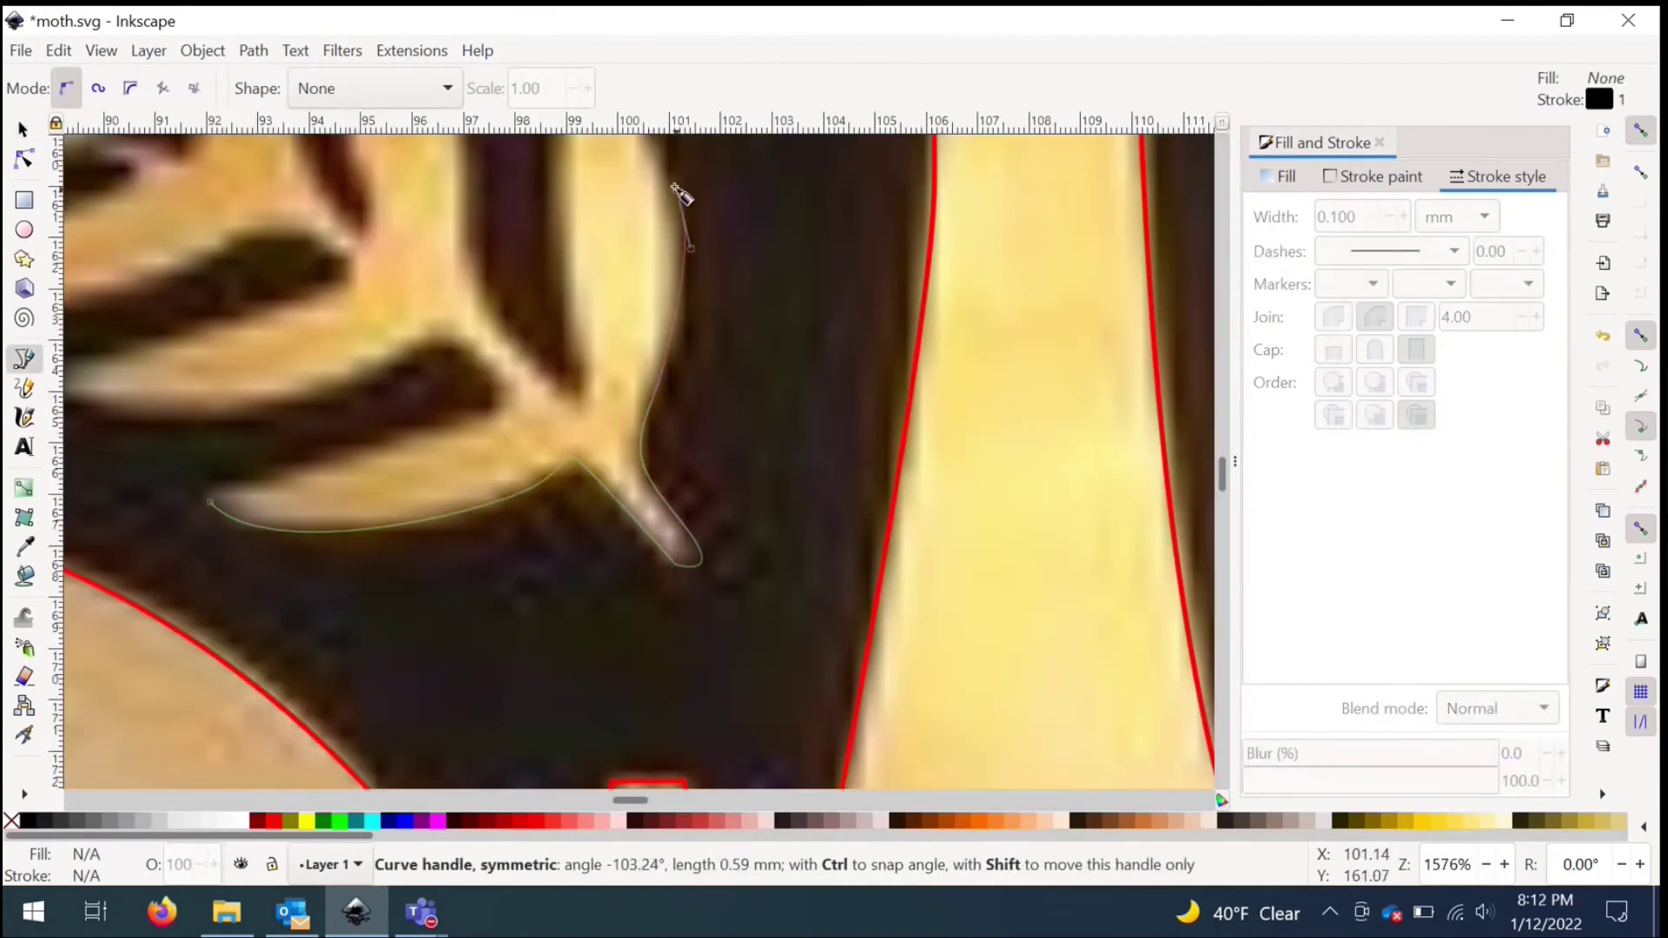
pyautogui.scroll(1, 674, 187)
pyautogui.moveTo(647, 356); pyautogui.dragTo(640, 415)
pyautogui.scroll(-3, 640, 415)
pyautogui.moveTo(636, 672); pyautogui.dragTo(583, 610)
pyautogui.scroll(-2, 521, 391)
pyautogui.moveTo(406, 339); pyautogui.dragTo(421, 394)
pyautogui.moveTo(334, 424); pyautogui.dragTo(158, 404)
pyautogui.scroll(-2, 301, 415)
pyautogui.scroll(2, 163, 448)
# Step: Trace the undersides of the branch's lower leaves, close the outline and give it a flat red stroke
pyautogui.moveTo(253, 447); pyautogui.dragTo(349, 444)
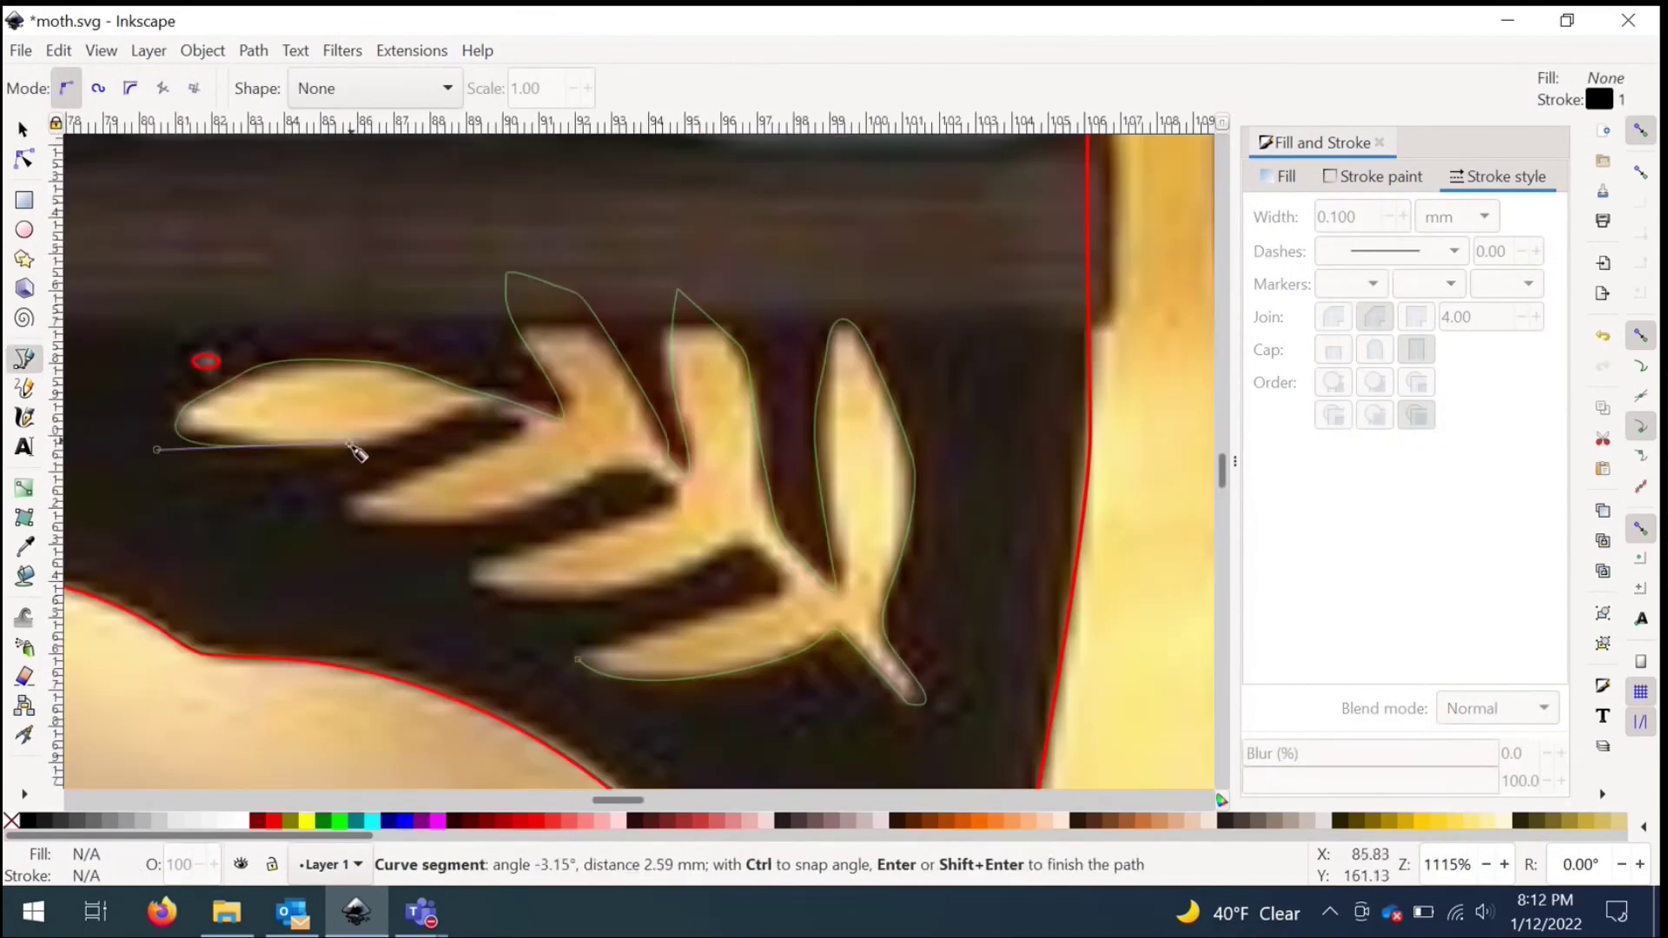
pyautogui.moveTo(540, 600); pyautogui.dragTo(584, 601)
pyautogui.moveTo(664, 580); pyautogui.dragTo(691, 569)
pyautogui.click(578, 660)
pyautogui.click(1373, 177)
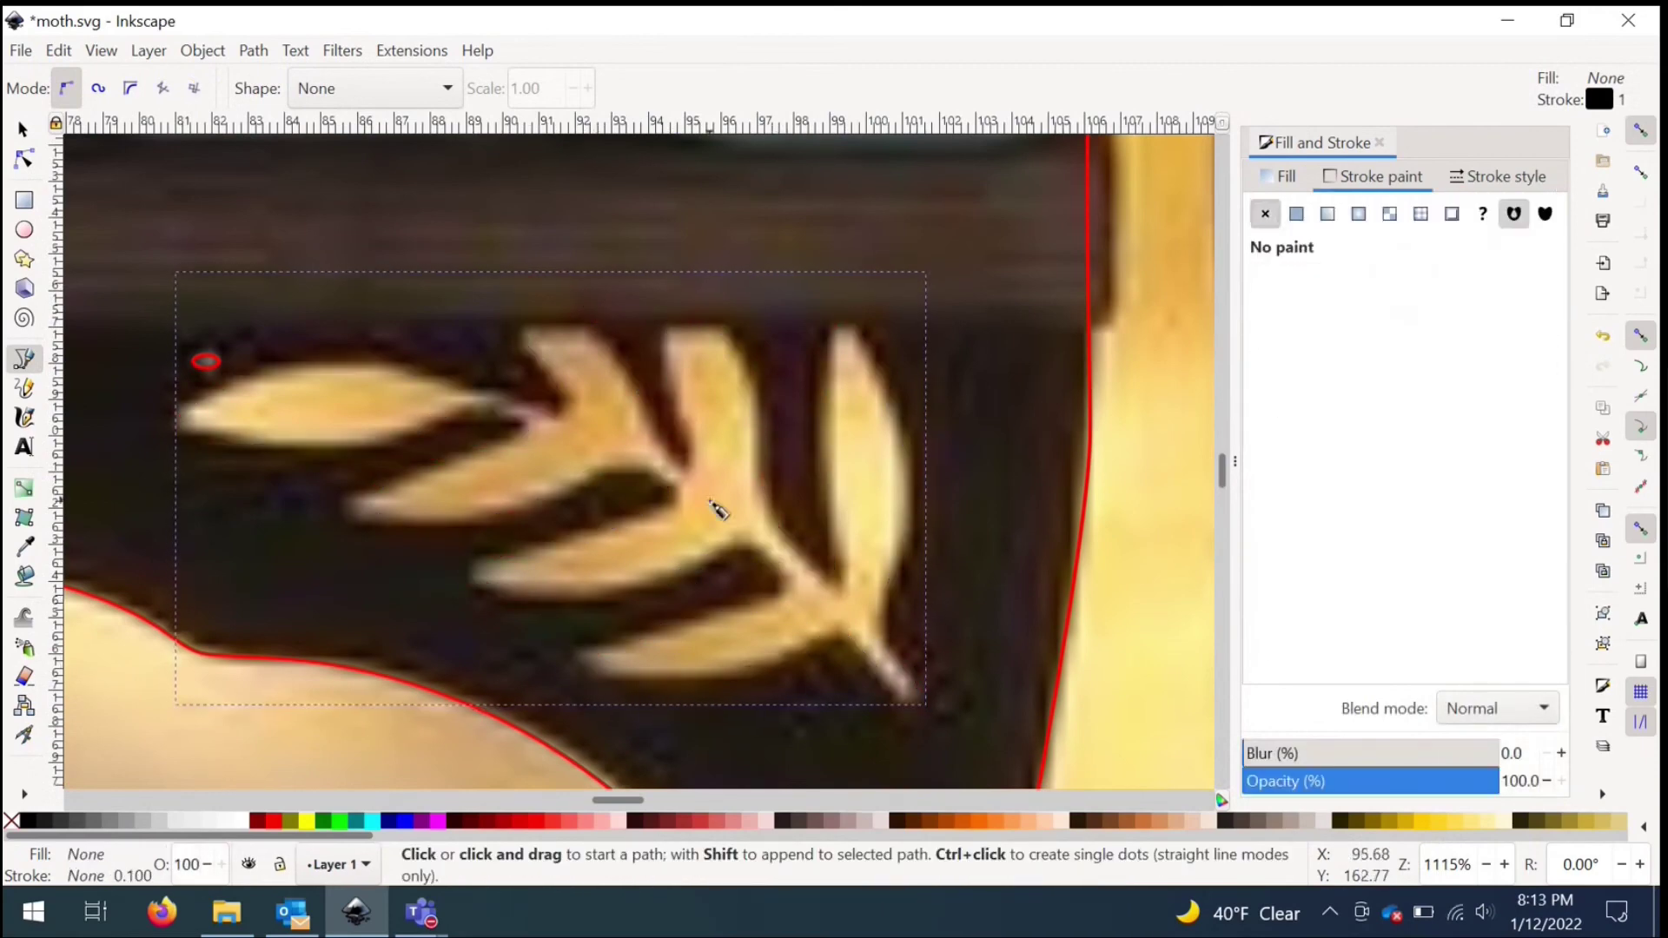
pyautogui.scroll(1, 502, 403)
# Step: Refine the upper edges of the branch outline by deleting a surplus node and adjusting nodes and handles between the upper leaves
pyautogui.click(23, 159)
pyautogui.click(601, 245)
pyautogui.press('Delete')
pyautogui.moveTo(745, 399); pyautogui.dragTo(678, 323)
pyautogui.moveTo(701, 378); pyautogui.dragTo(701, 384)
pyautogui.scroll(-1, 439, 426)
pyautogui.moveTo(487, 220); pyautogui.dragTo(472, 242)
pyautogui.moveTo(542, 420); pyautogui.dragTo(546, 406)
pyautogui.scroll(5, 546, 397)
pyautogui.moveTo(499, 423); pyautogui.dragTo(556, 489)
pyautogui.scroll(-3, 682, 421)
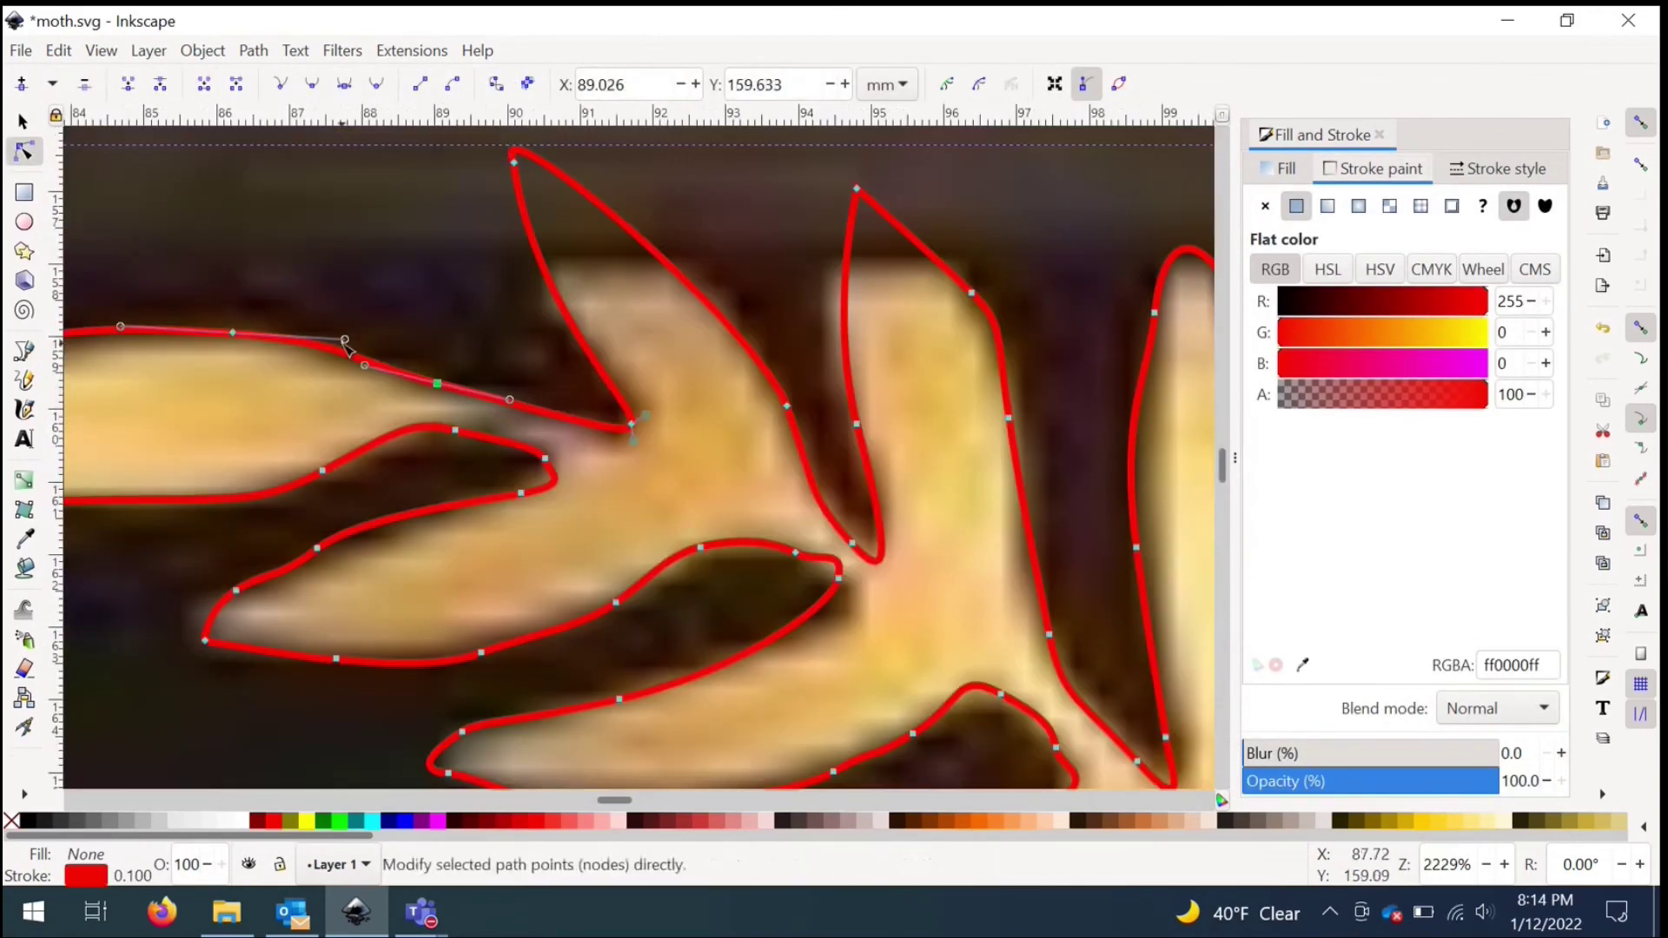
# Step: Round the tip and smooth the underside of the uppermost of the branch's three lower leaves by adjusting nodes and handles
pyautogui.click(235, 647)
pyautogui.scroll(4, 212, 654)
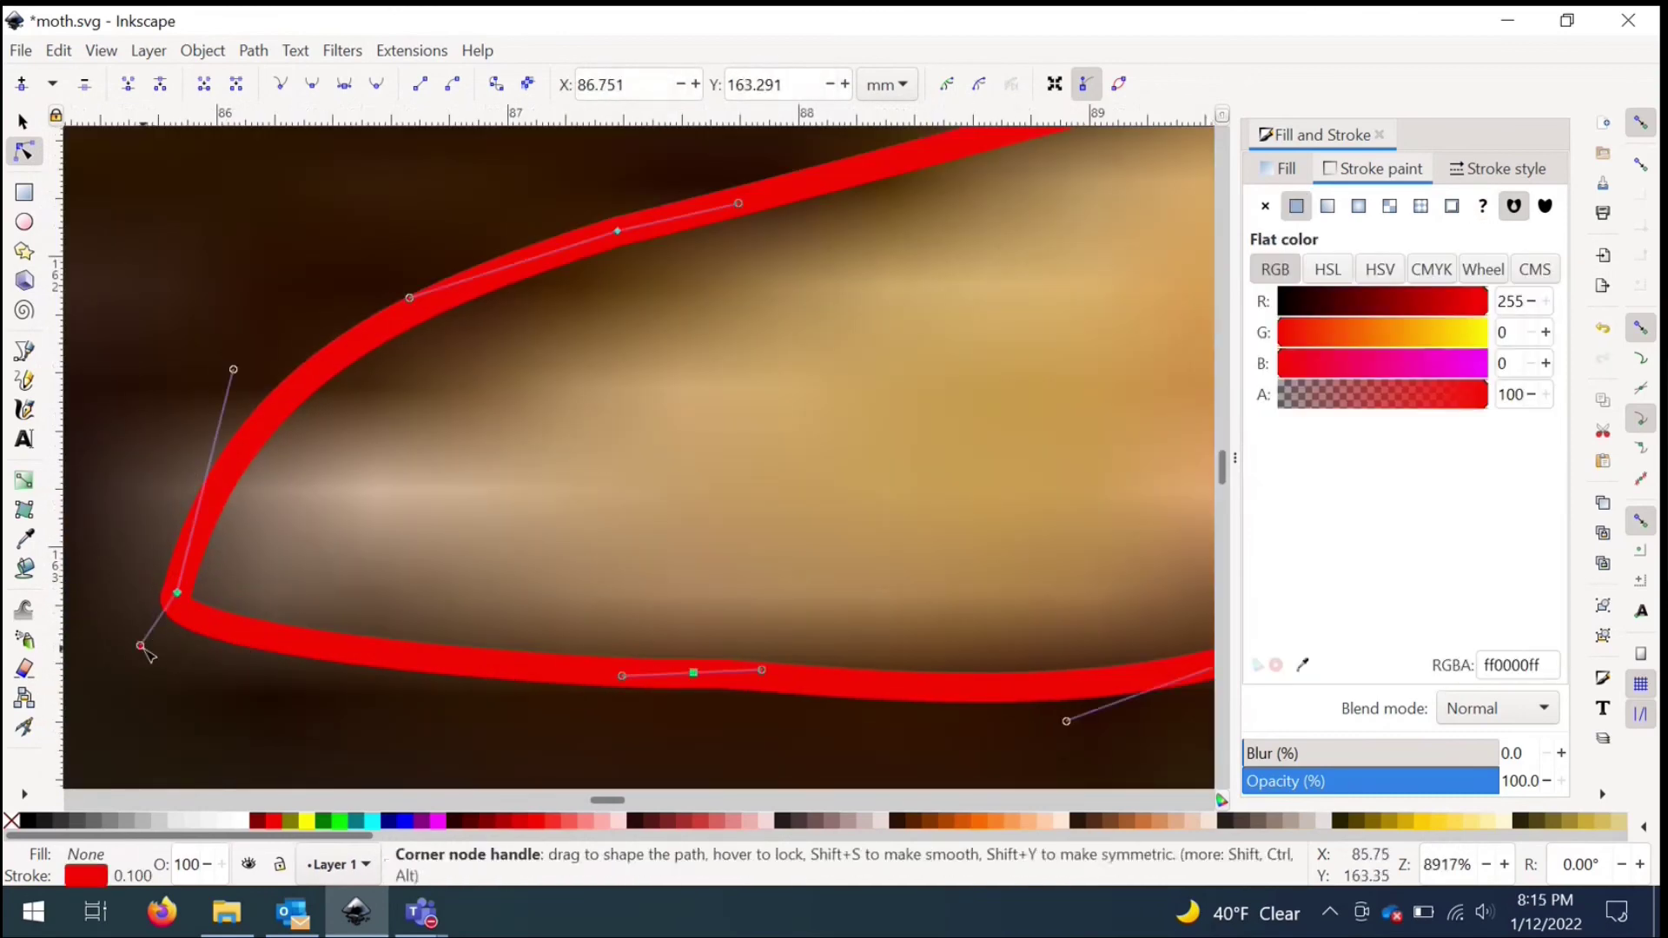
pyautogui.moveTo(141, 645); pyautogui.dragTo(112, 599)
pyautogui.moveTo(222, 331); pyautogui.dragTo(260, 339)
pyautogui.scroll(-2, 347, 504)
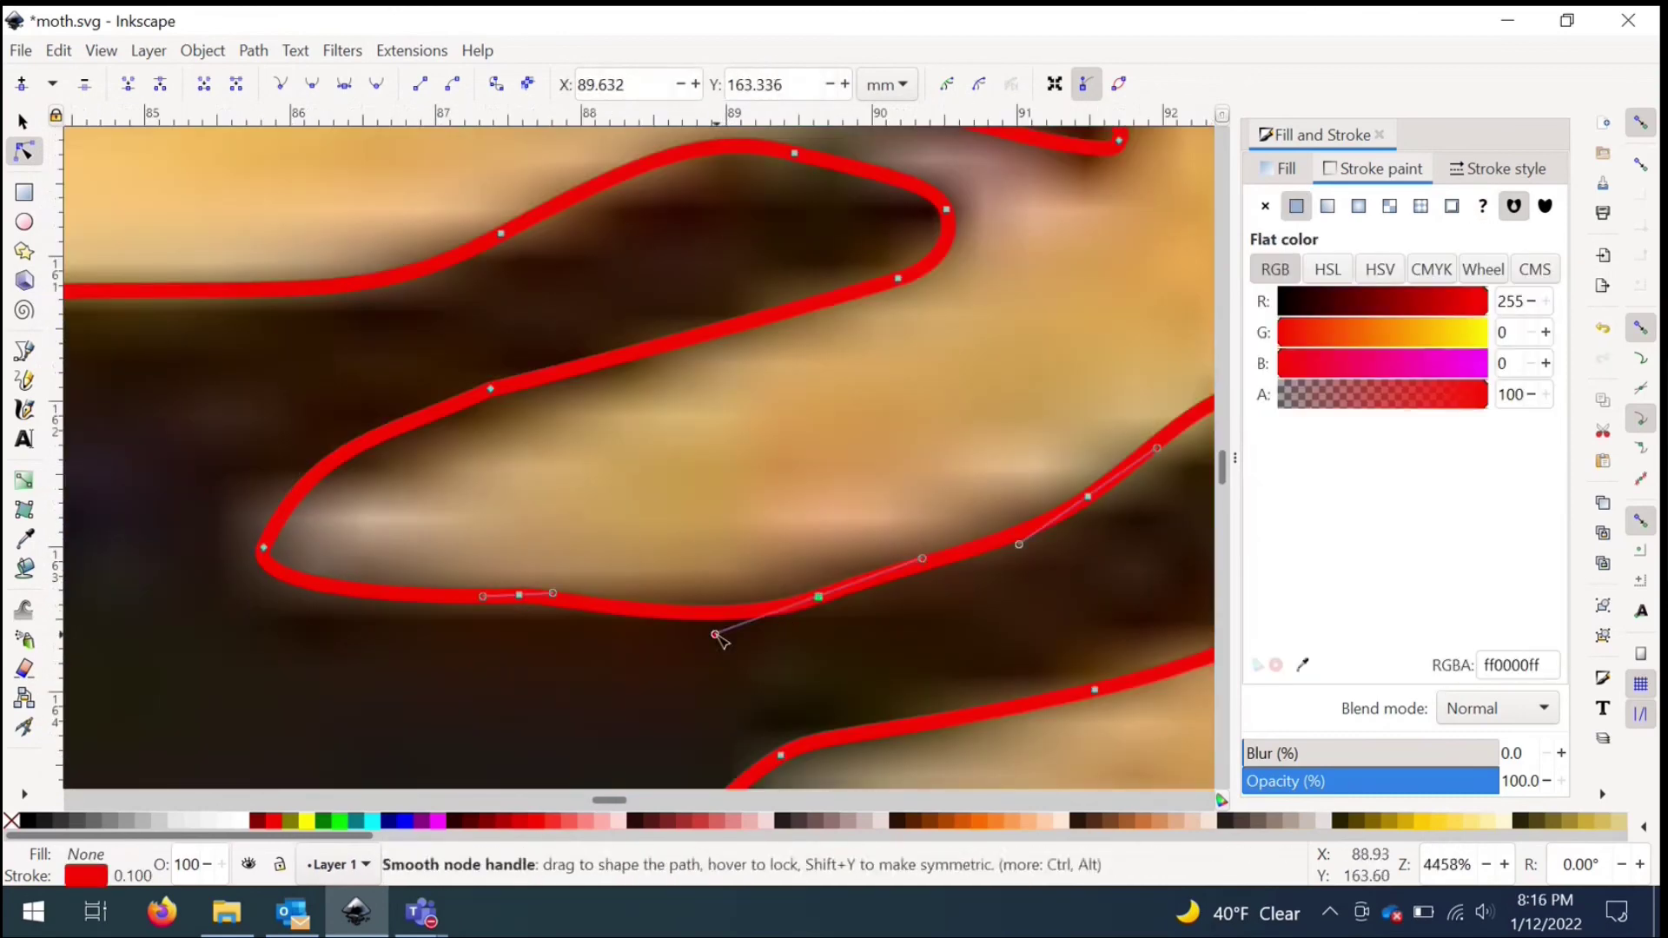
pyautogui.moveTo(819, 597); pyautogui.dragTo(818, 587)
pyautogui.scroll(-2, 444, 547)
# Step: Fit the outline to the middle lower leaf of the branch by moving its nodes and handles
pyautogui.click(855, 472)
pyautogui.scroll(4, 1022, 488)
pyautogui.moveTo(785, 480); pyautogui.dragTo(756, 440)
pyautogui.moveTo(786, 728); pyautogui.dragTo(775, 739)
pyautogui.moveTo(875, 611); pyautogui.dragTo(926, 614)
pyautogui.scroll(-2, 718, 178)
pyautogui.moveTo(821, 397); pyautogui.dragTo(819, 376)
# Step: Smooth the underside of the middle lower leaf by shifting nodes along its edge
pyautogui.scroll(-2, 739, 434)
pyautogui.scroll(3, 347, 564)
pyautogui.scroll(1, 510, 577)
pyautogui.moveTo(583, 485); pyautogui.dragTo(676, 522)
pyautogui.scroll(-4, 402, 477)
pyautogui.scroll(3, 904, 519)
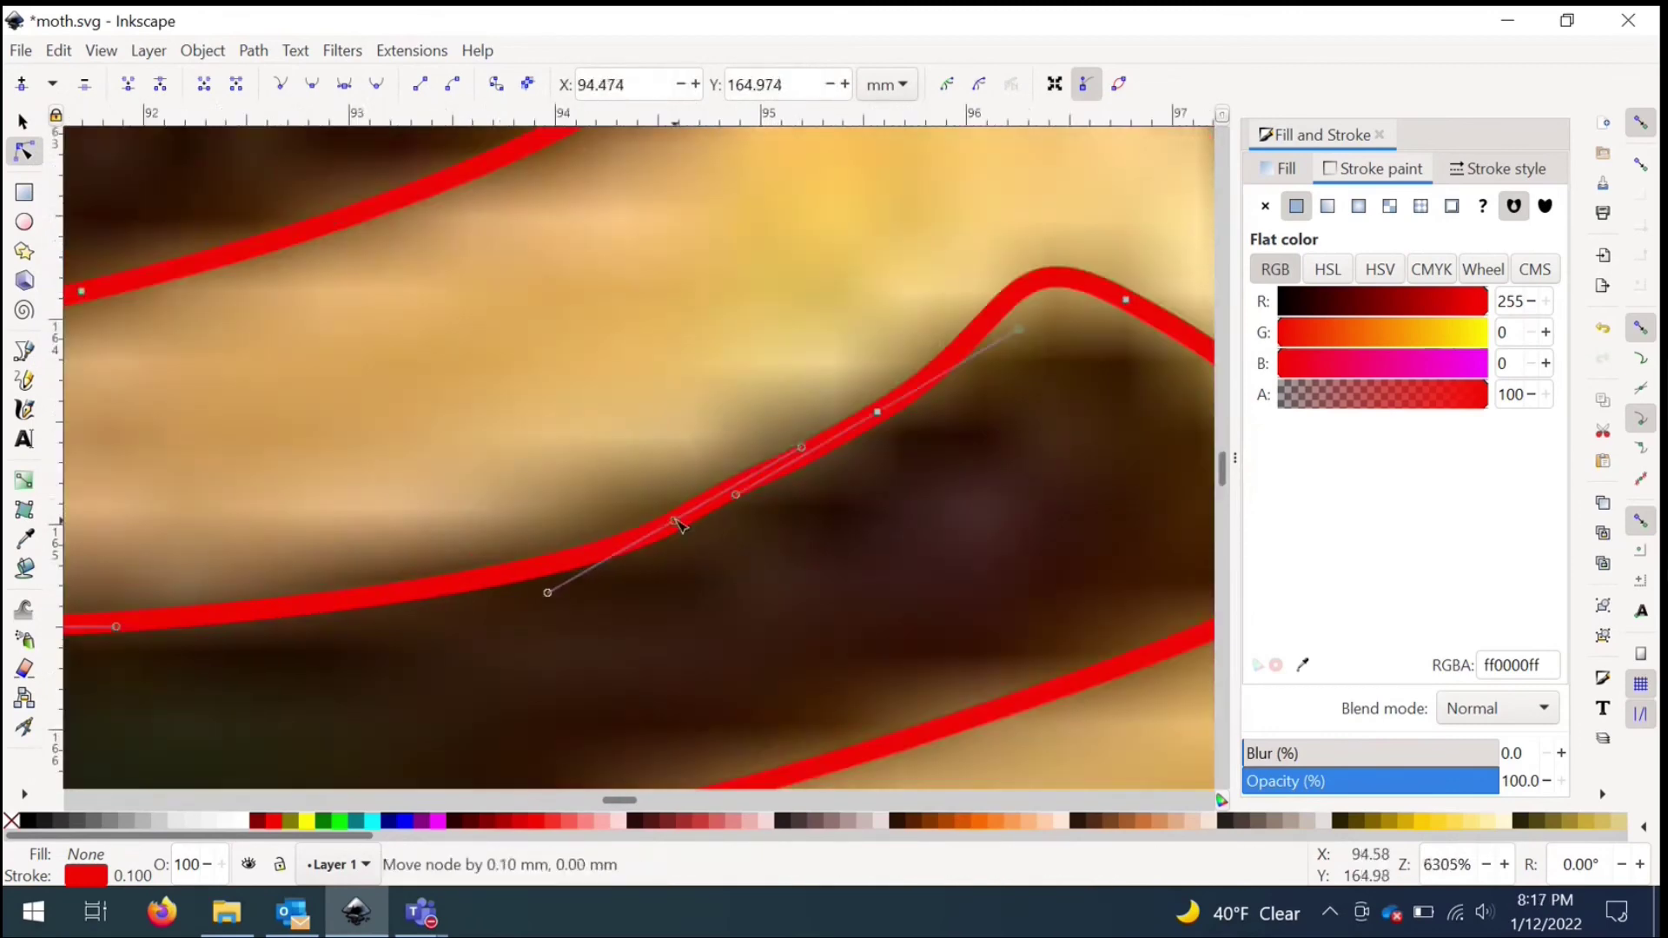
# Step: Reshape the lowest leaf's upper edge and tip by moving a node and a handle
pyautogui.scroll(-2, 680, 523)
pyautogui.moveTo(663, 589); pyautogui.dragTo(748, 634)
pyautogui.scroll(2, 748, 633)
pyautogui.moveTo(465, 372); pyautogui.dragTo(395, 362)
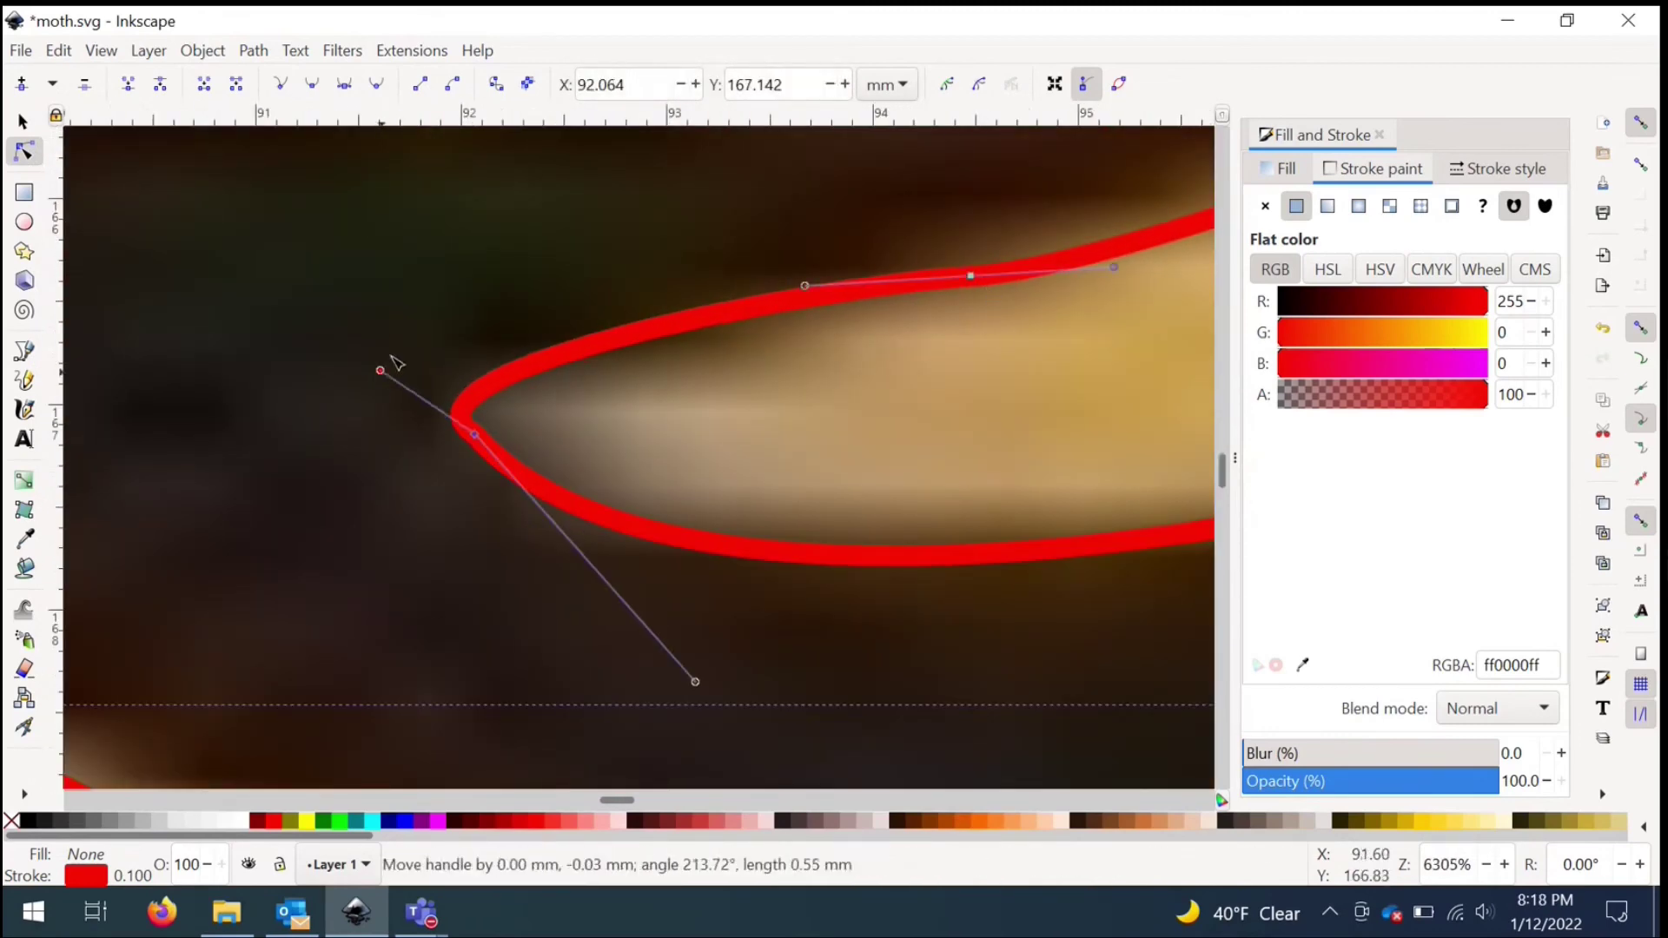
# Step: Place a horizontally mirrored copy of the branch outline over the matching branch right of the body
pyautogui.scroll(-1, 395, 362)
pyautogui.scroll(-1, 272, 283)
pyautogui.scroll(-5, 272, 284)
pyautogui.click(24, 122)
pyautogui.moveTo(856, 445); pyautogui.dragTo(904, 421)
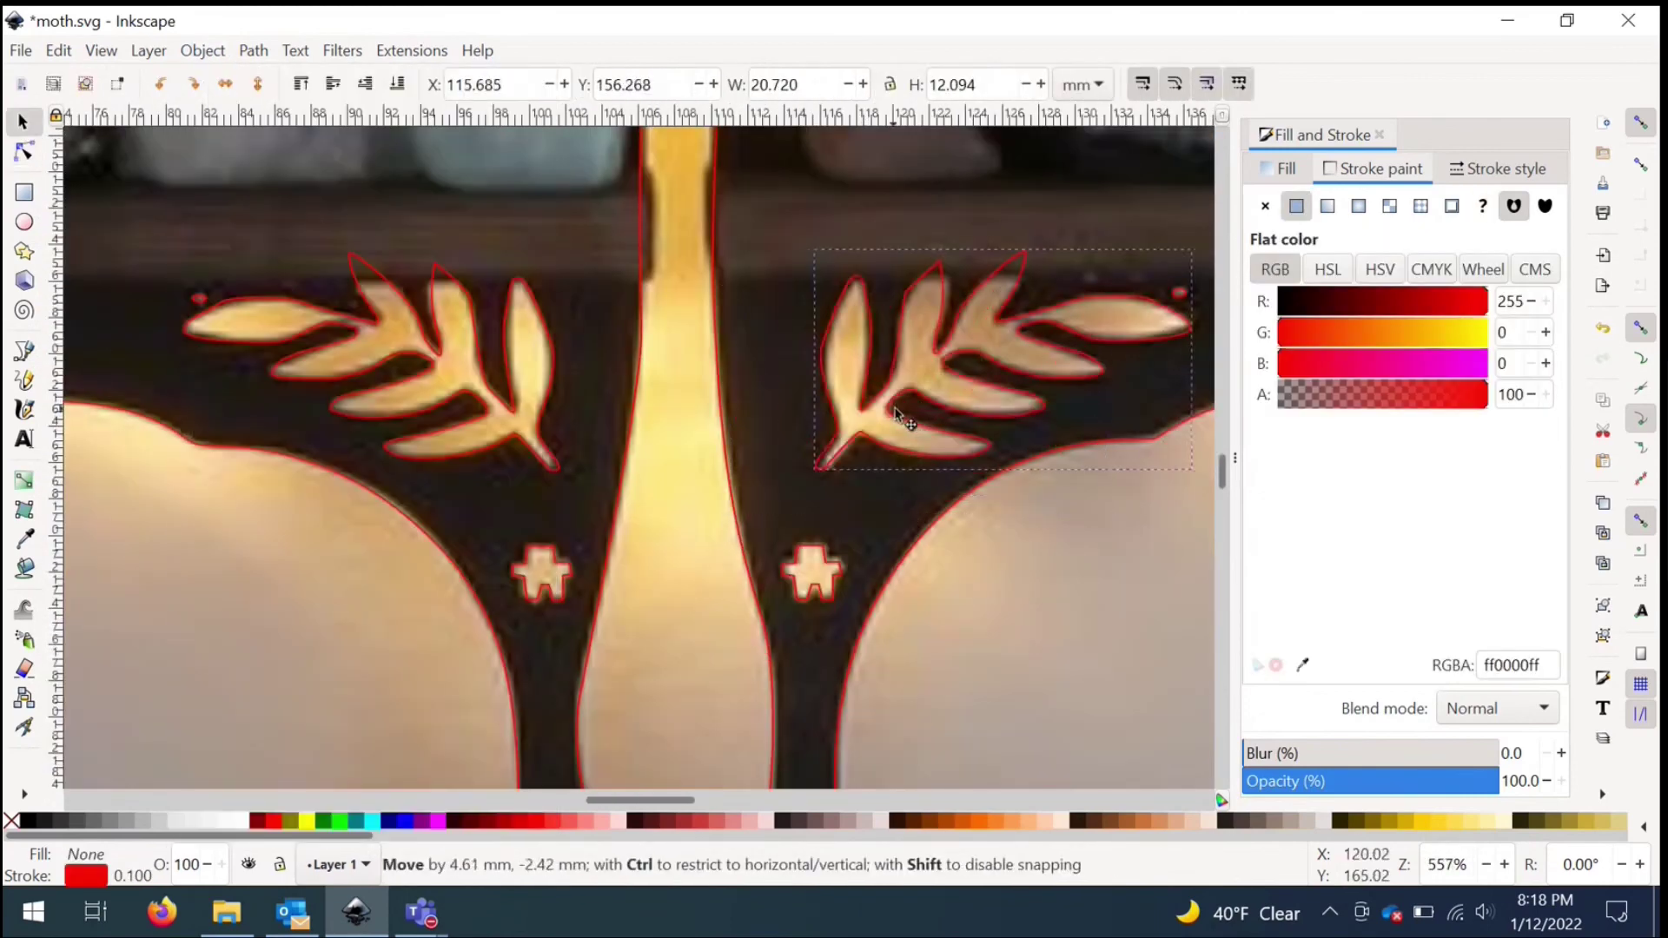
# Step: Remove the background photo to inspect the bare outlines, and undo the removal
pyautogui.hotkey('ctrl', 'z')
pyautogui.scroll(-3, 426, 474)
pyautogui.hotkey('ctrl', 'shift', 'z')
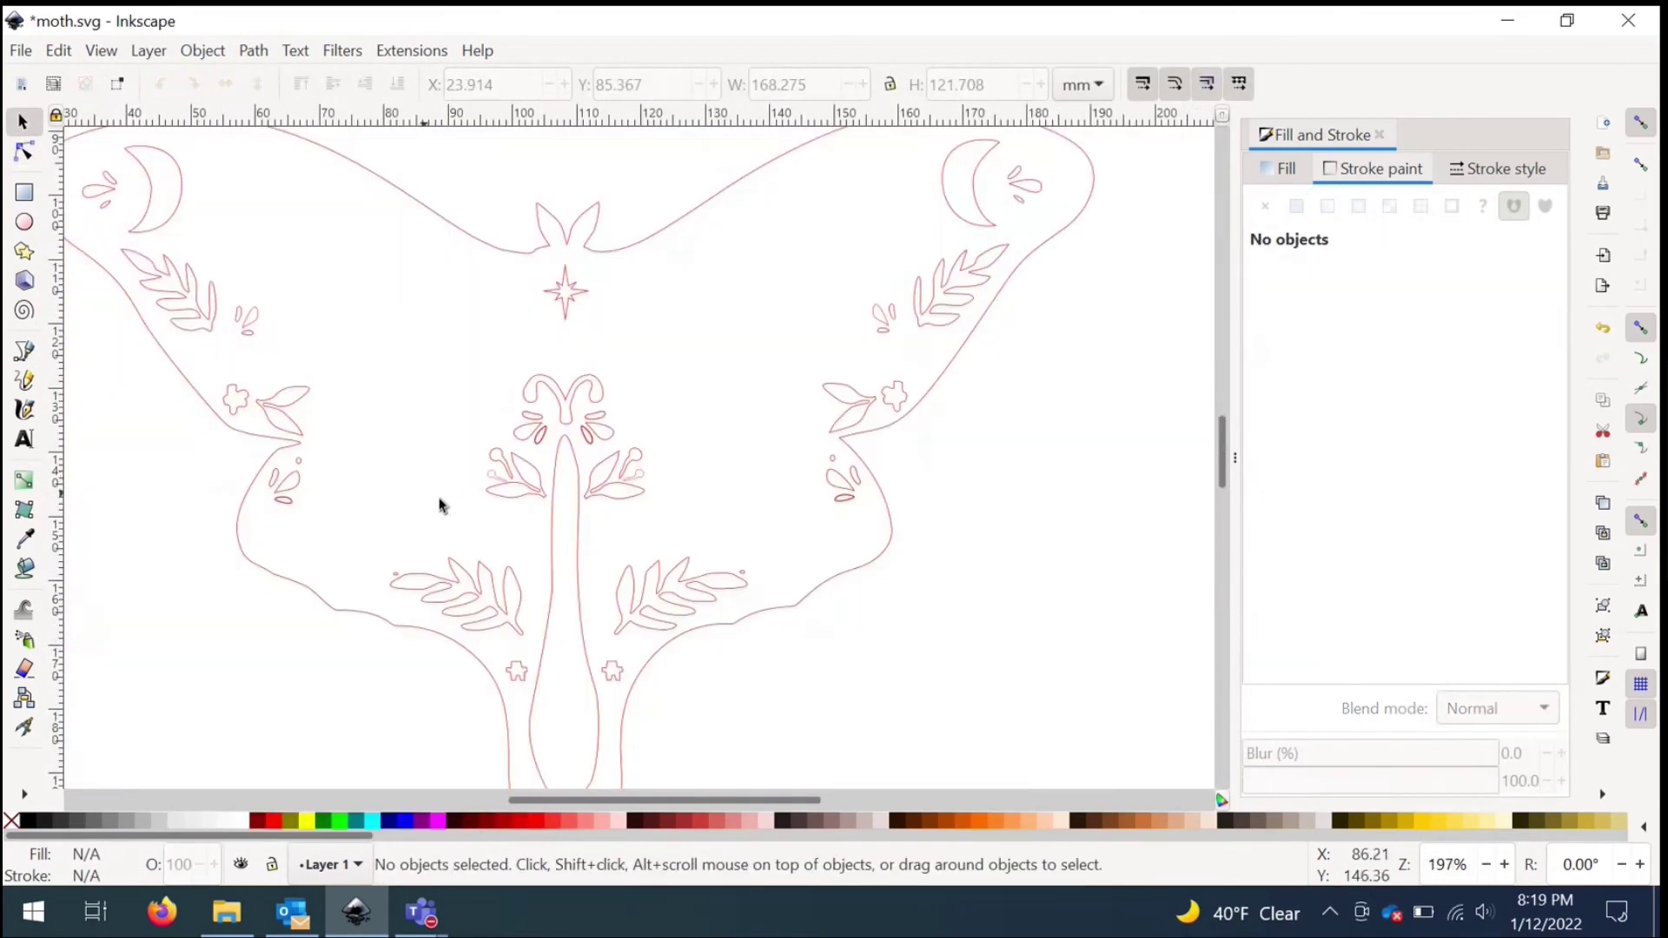
pyautogui.hotkey('ctrl', 'z')
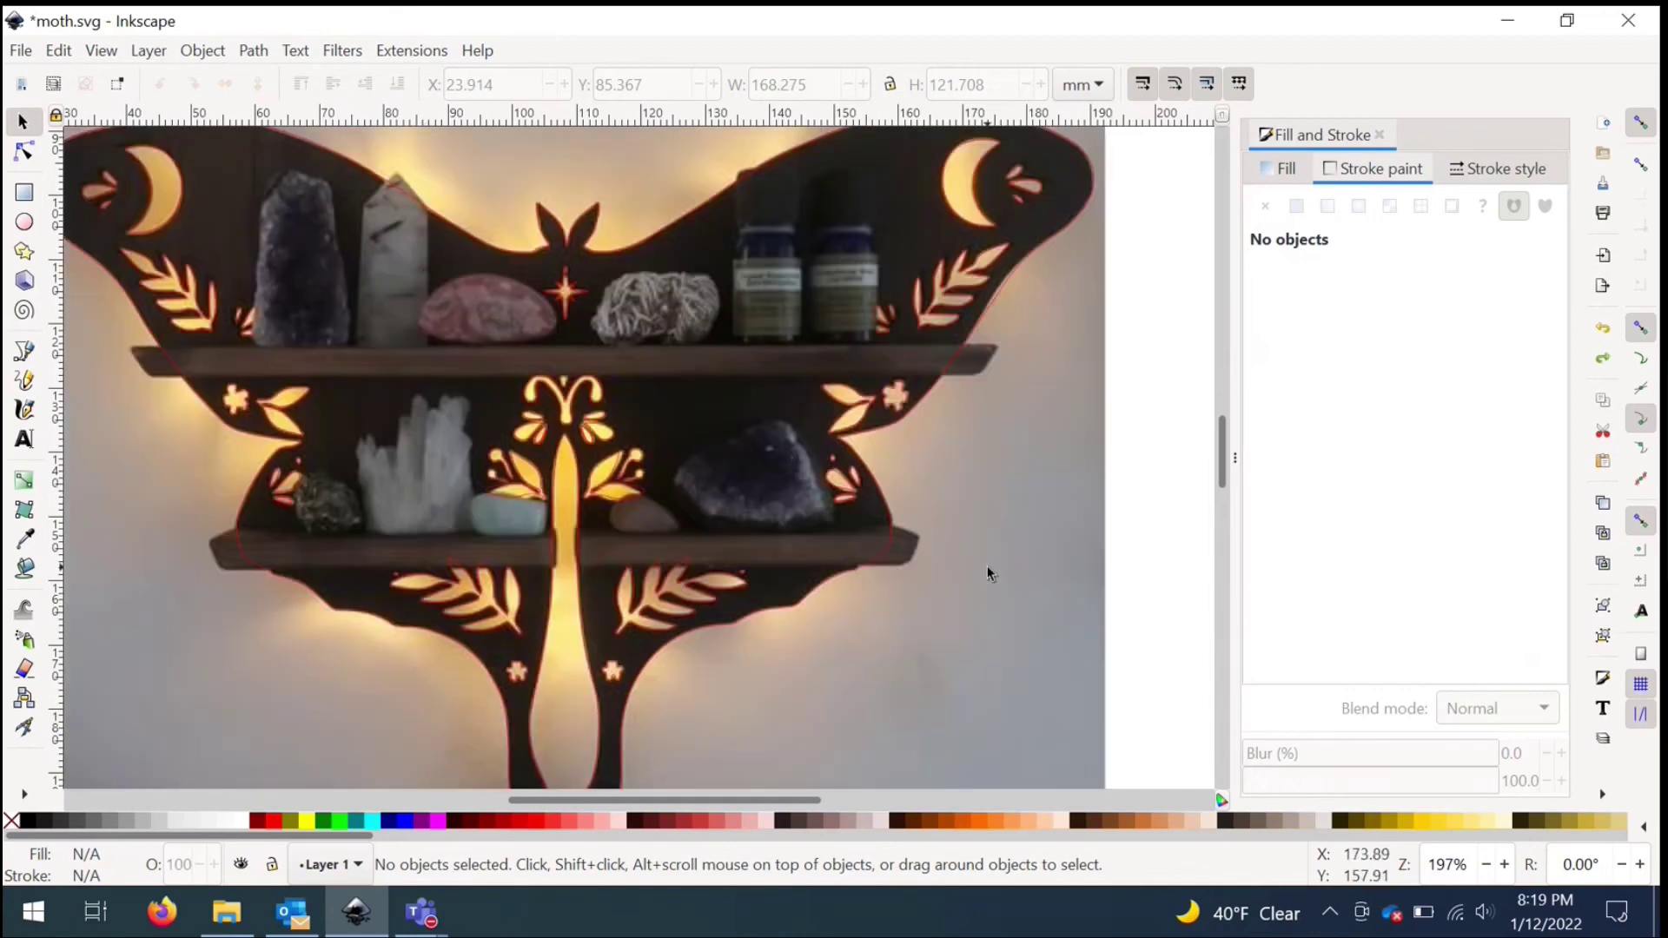
# Step: Check the whole traced butterfly on the page and save the moth.svg document
pyautogui.scroll(-2, 649, 553)
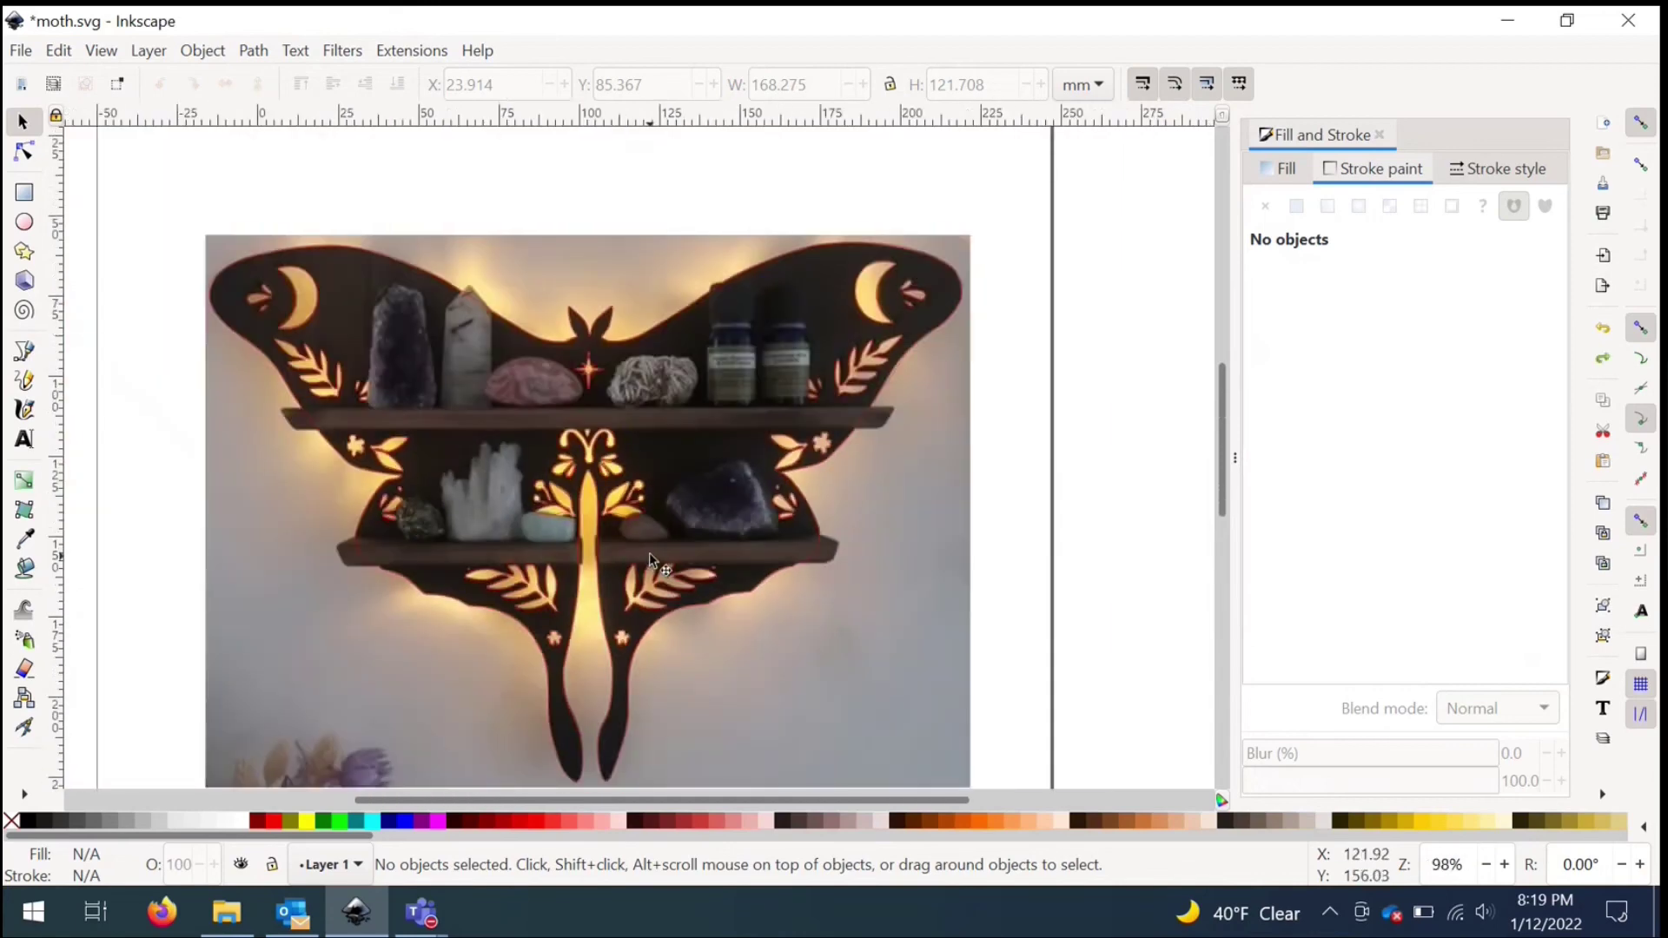
pyautogui.scroll(-2, 648, 429)
pyautogui.scroll(1, 635, 399)
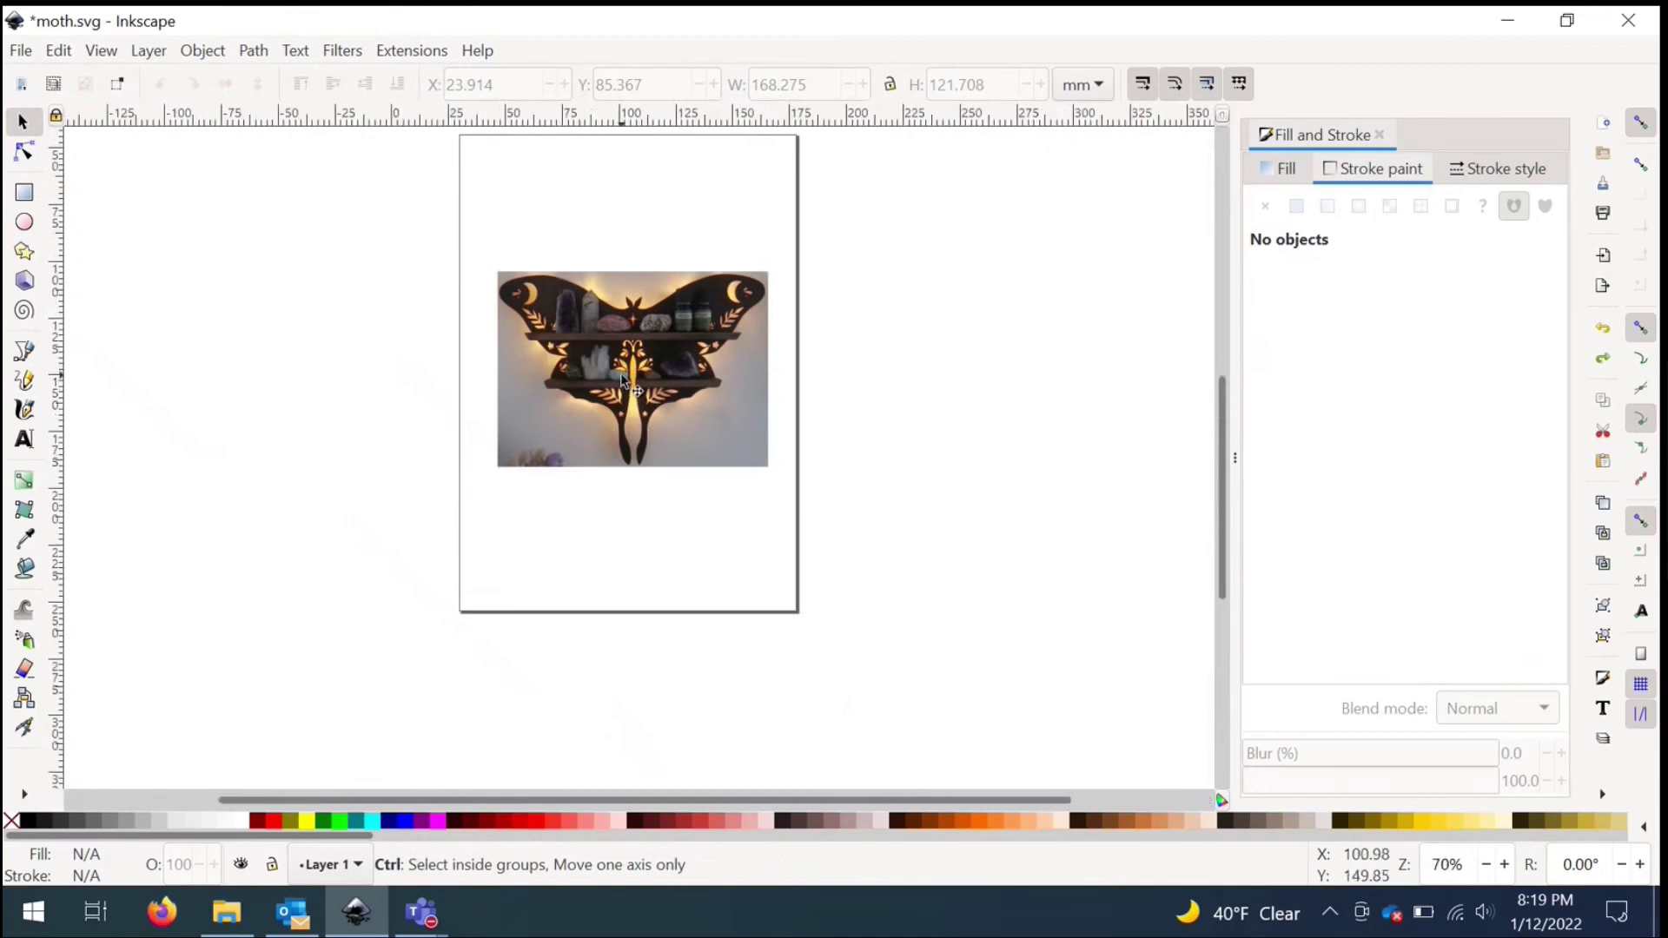
pyautogui.click(21, 51)
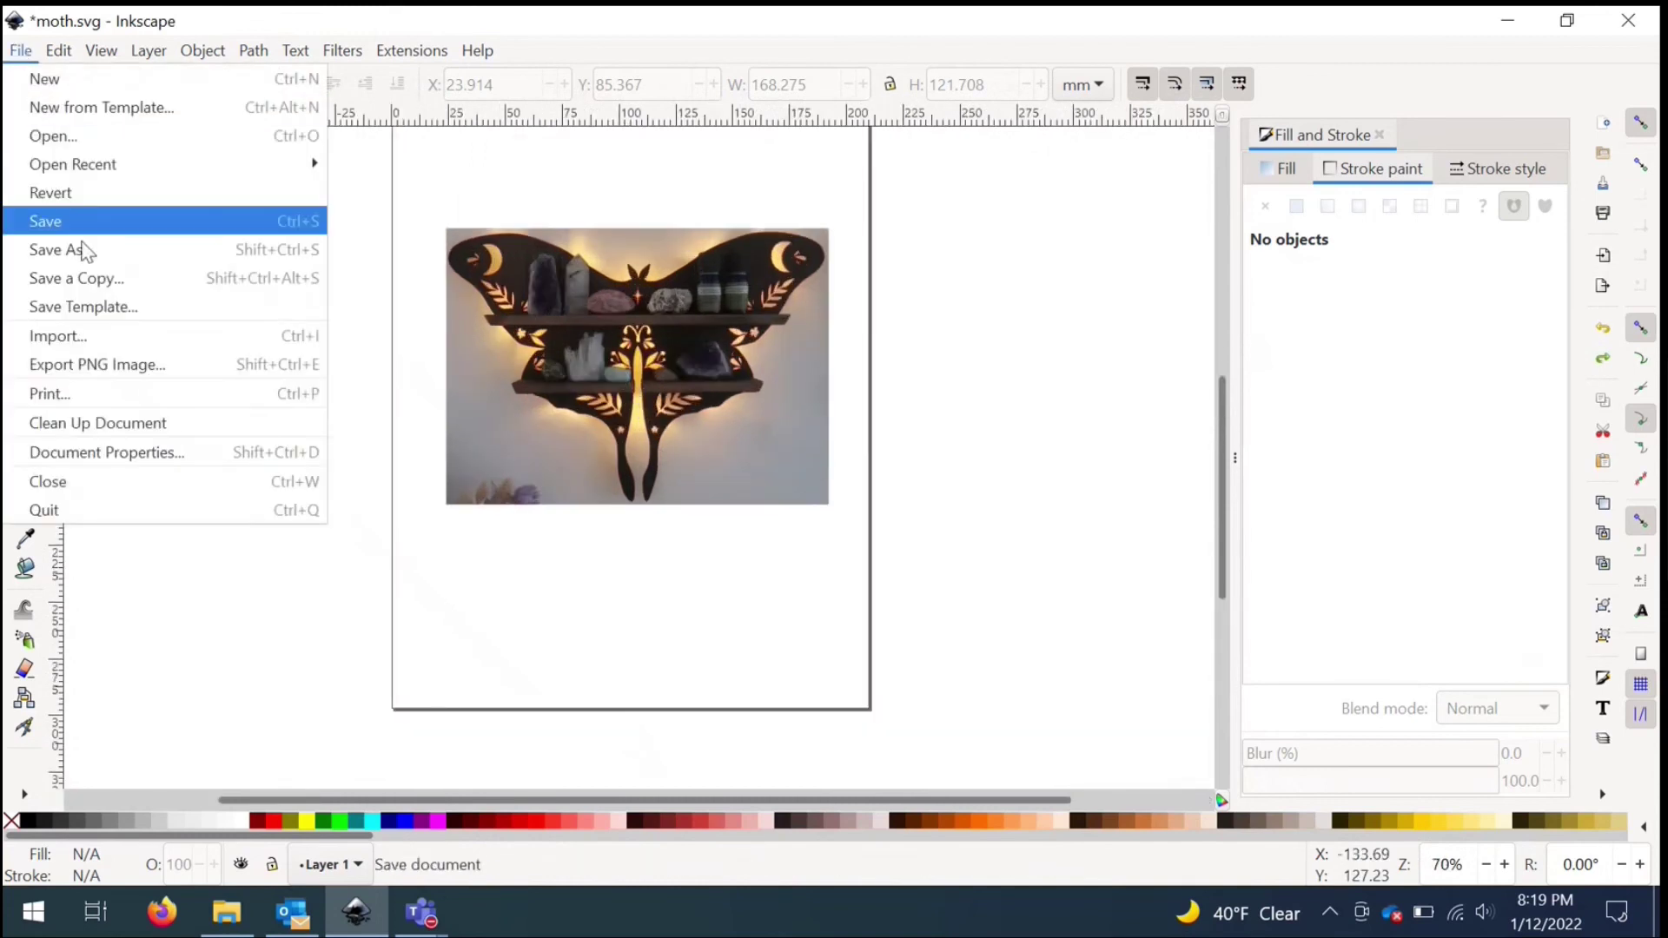
pyautogui.click(58, 229)
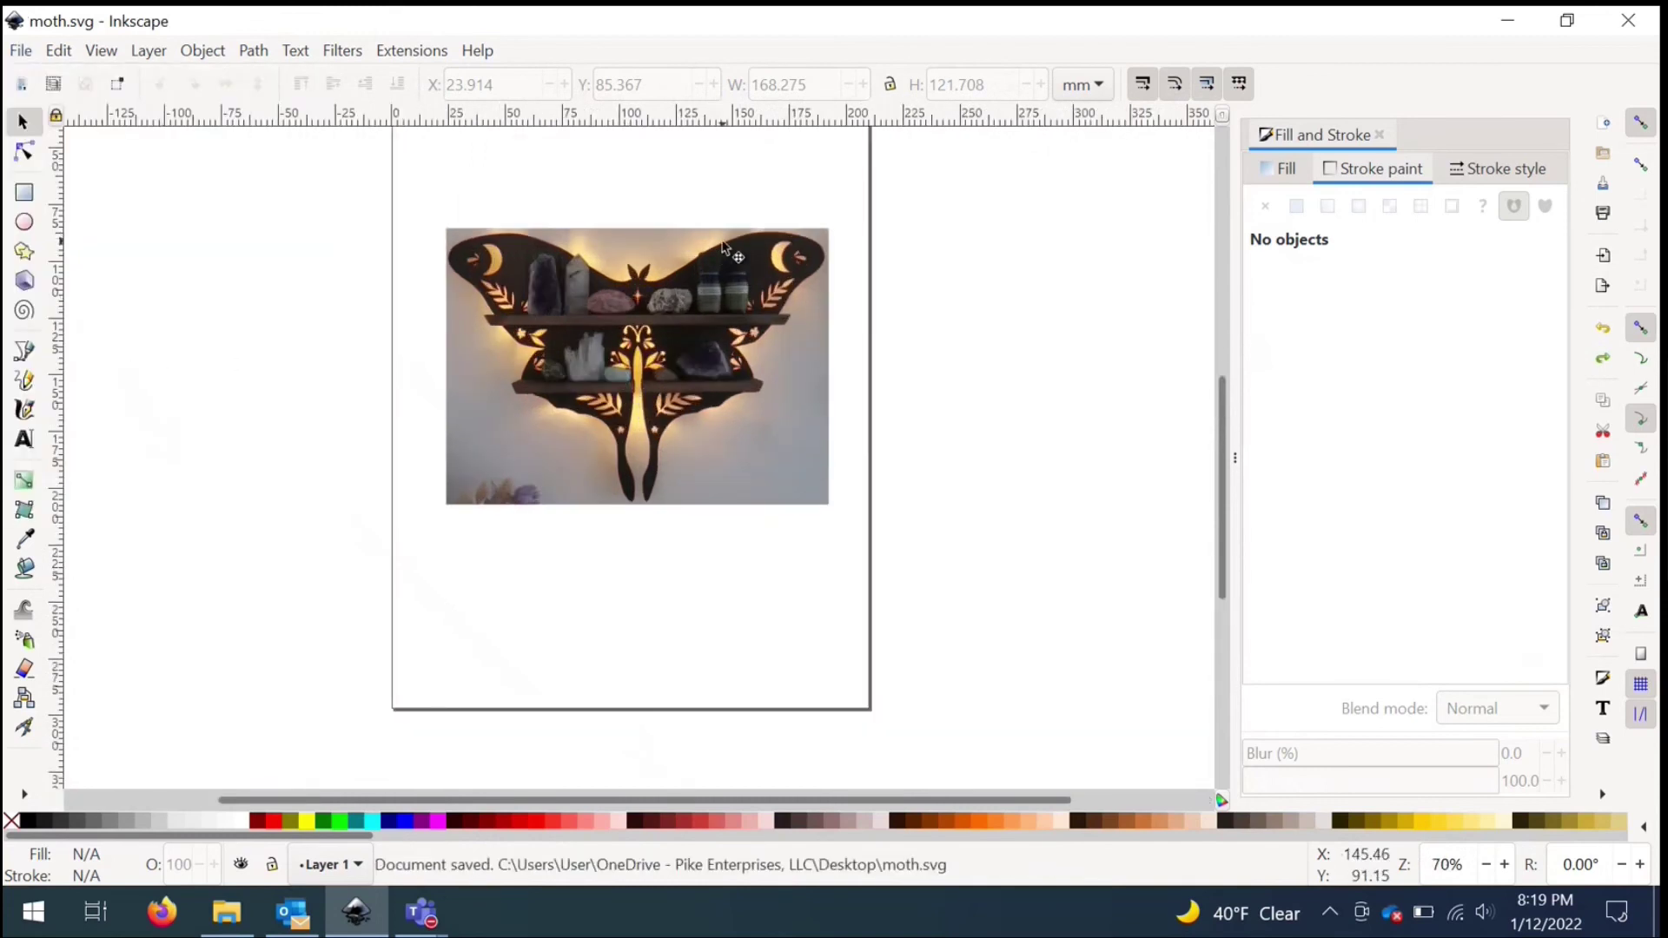